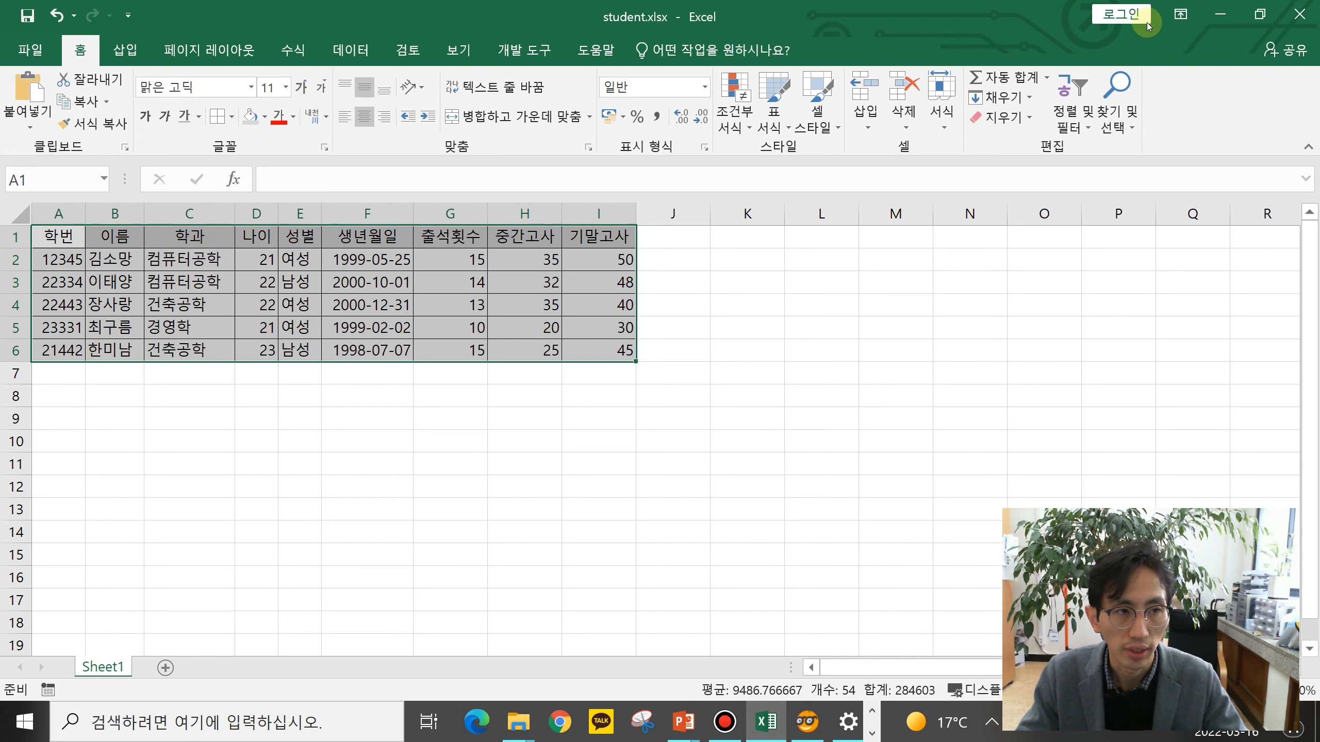
# Switch to Orange and place a File widget on the empty canvas
pyautogui.click(1235, 12)
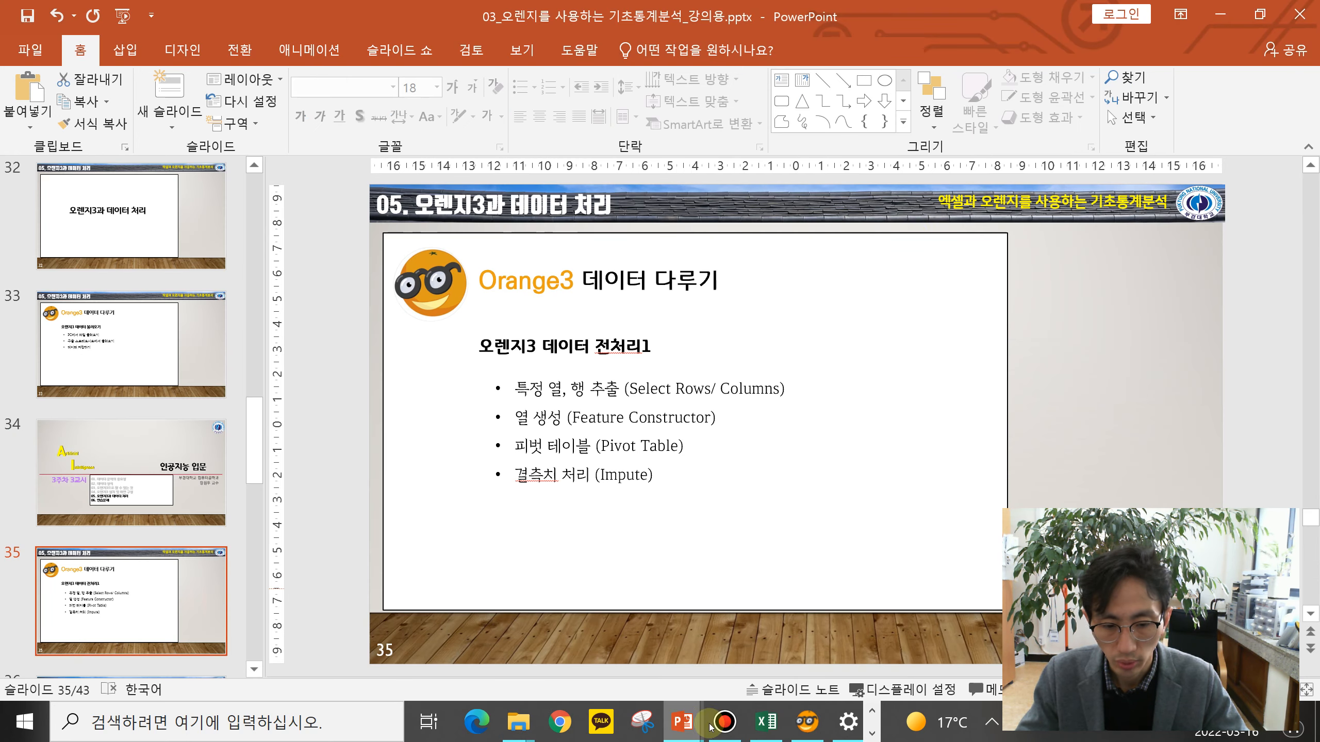
pyautogui.click(807, 722)
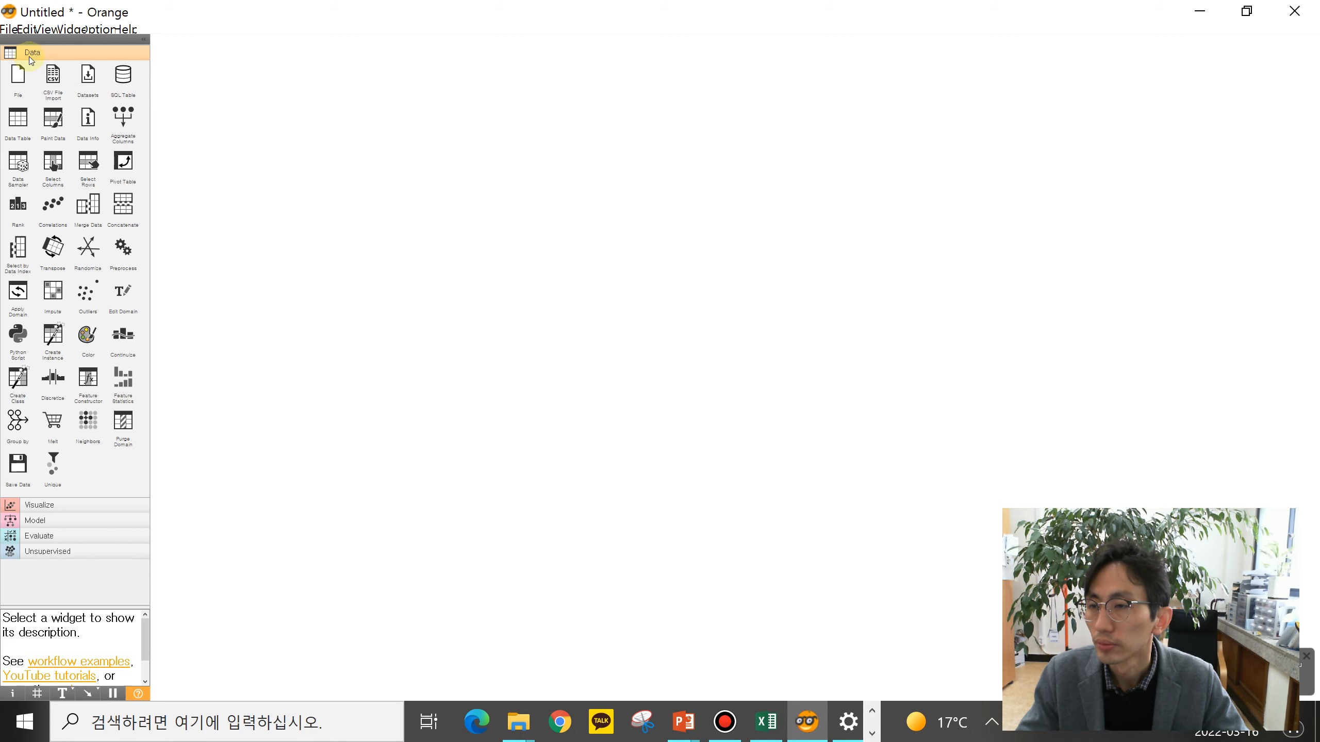
pyautogui.moveTo(531, 148); pyautogui.dragTo(532, 146)
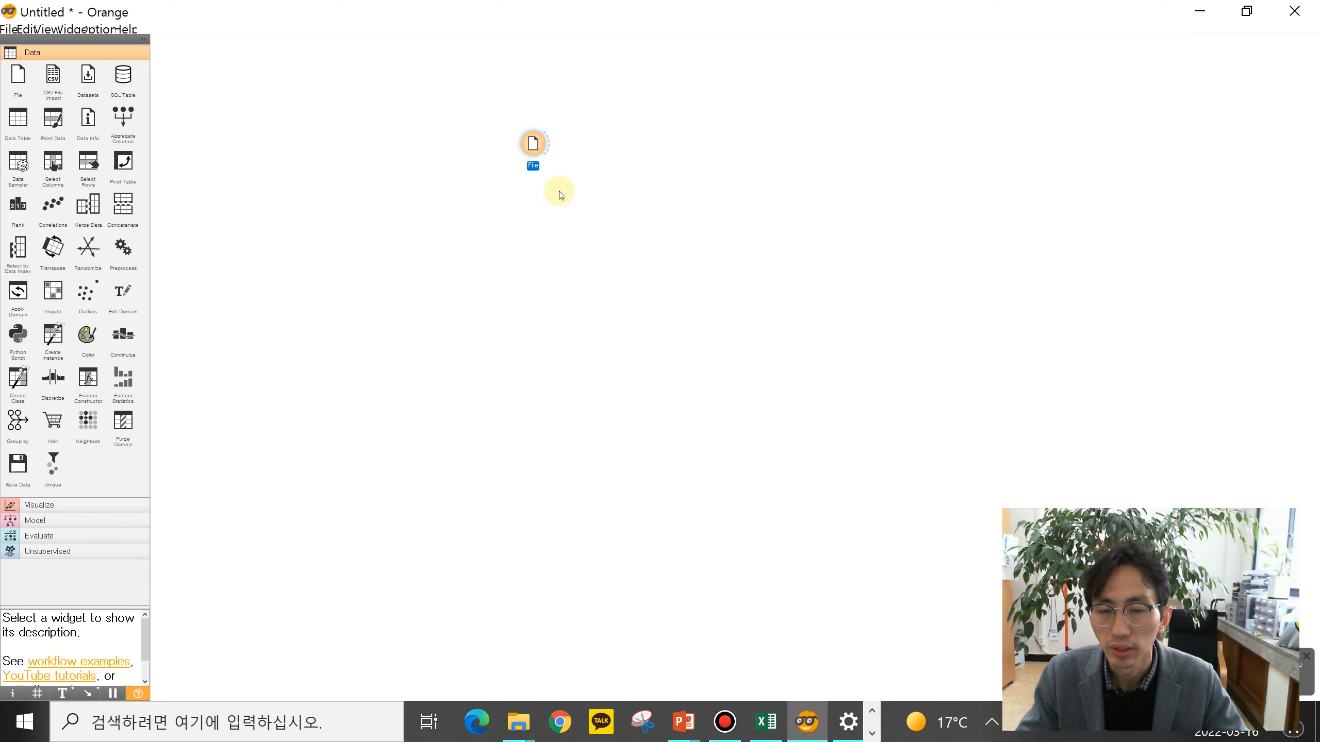
# Set the File widget's source to the local file student.xlsx, check its column list, and shift the widget slightly left
pyautogui.doubleClick(533, 143)
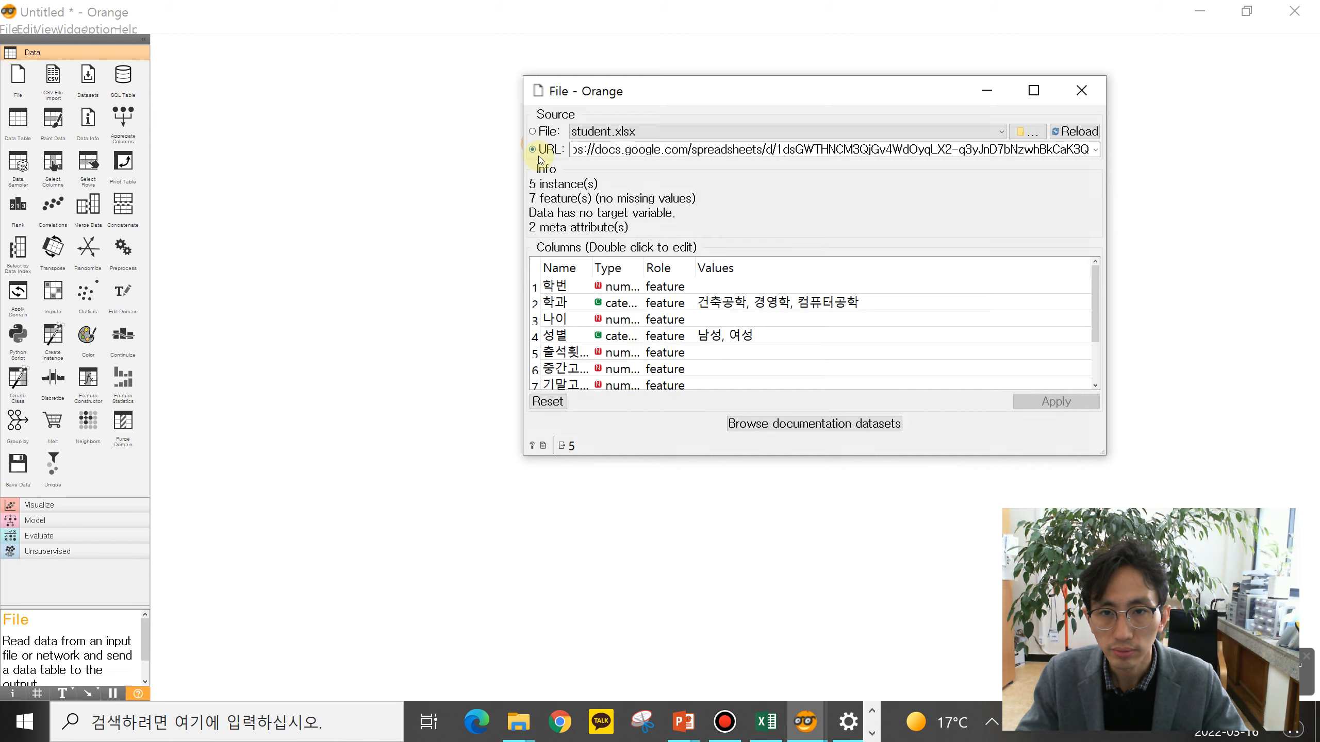
pyautogui.click(534, 132)
pyautogui.click(610, 151)
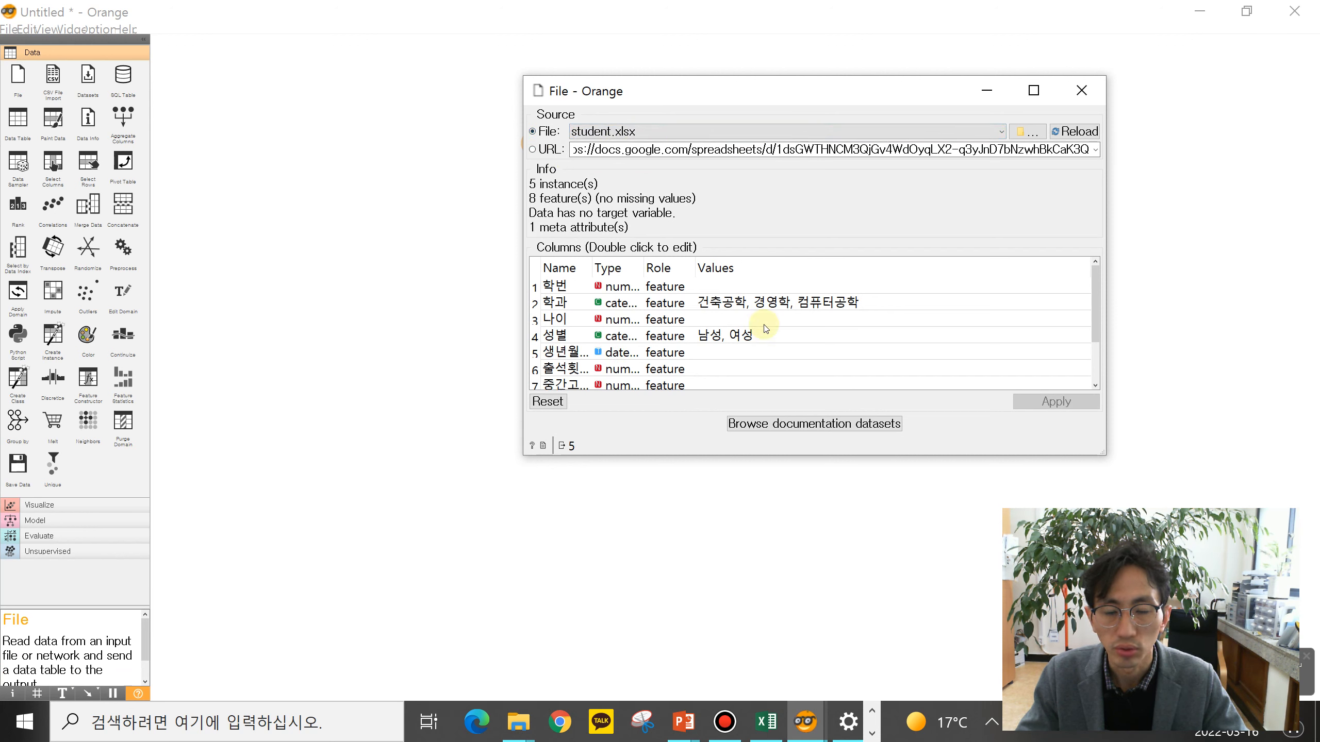
pyautogui.scroll(-1, 720, 367)
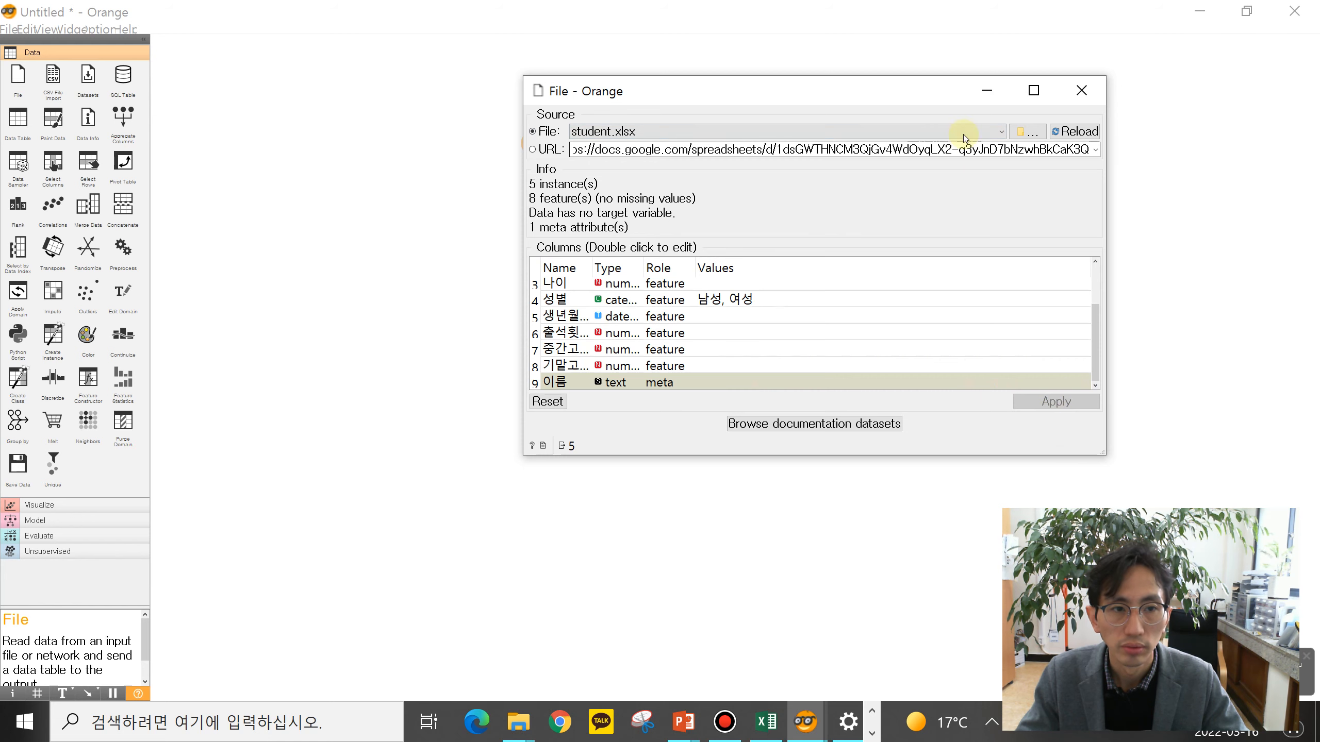
pyautogui.click(1079, 88)
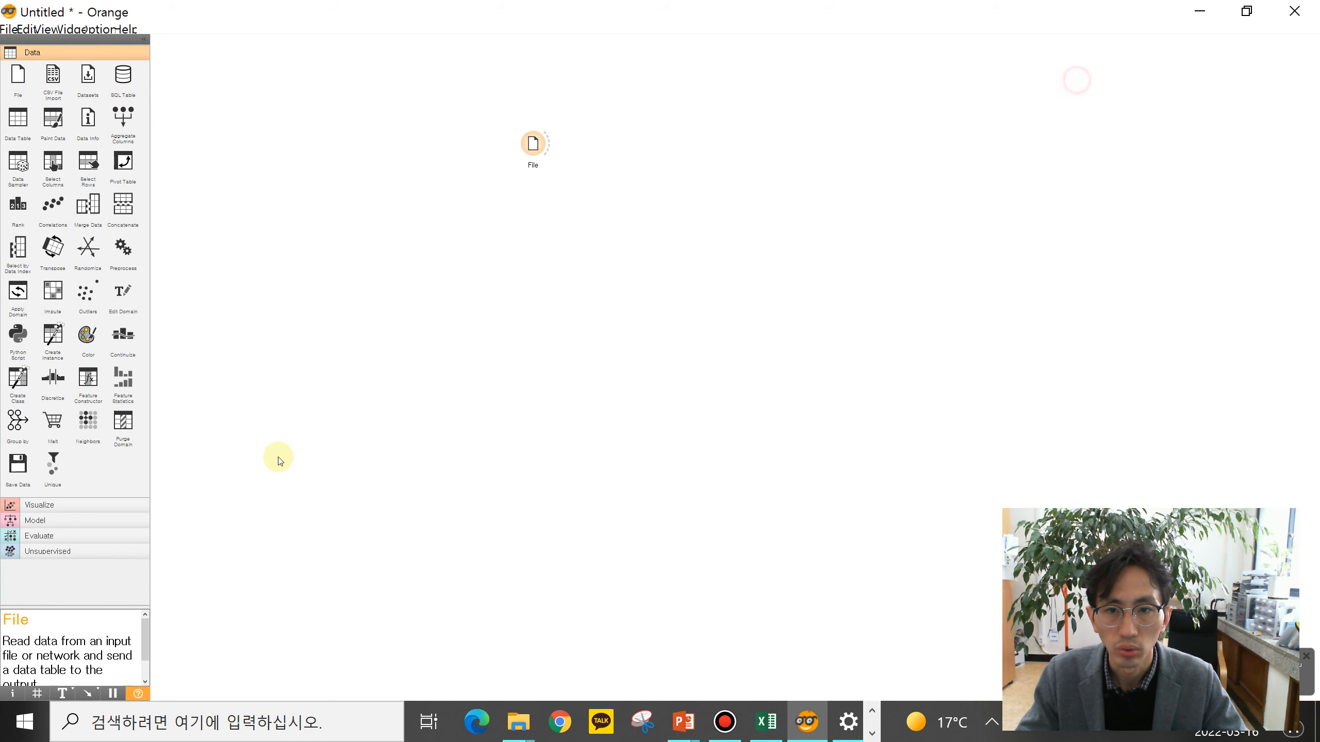
pyautogui.click(533, 144)
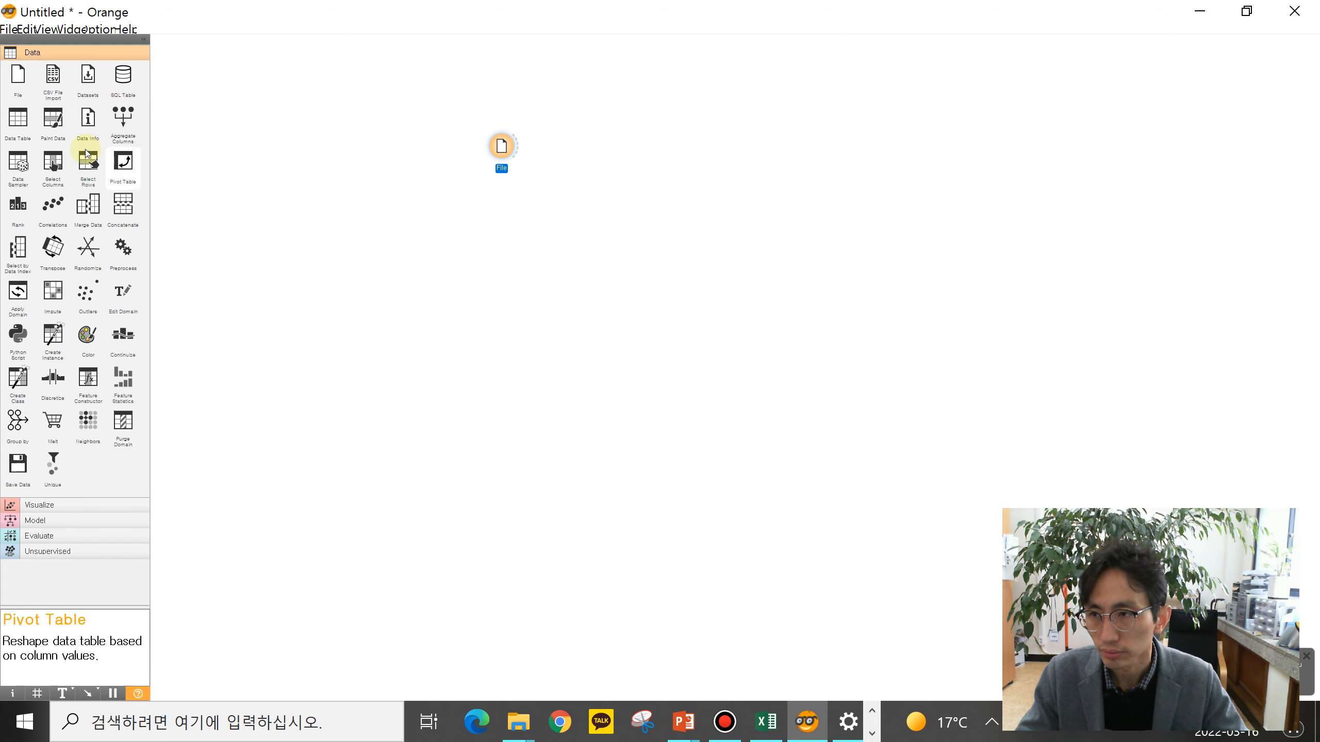
pyautogui.moveTo(16, 116); pyautogui.dragTo(618, 131)
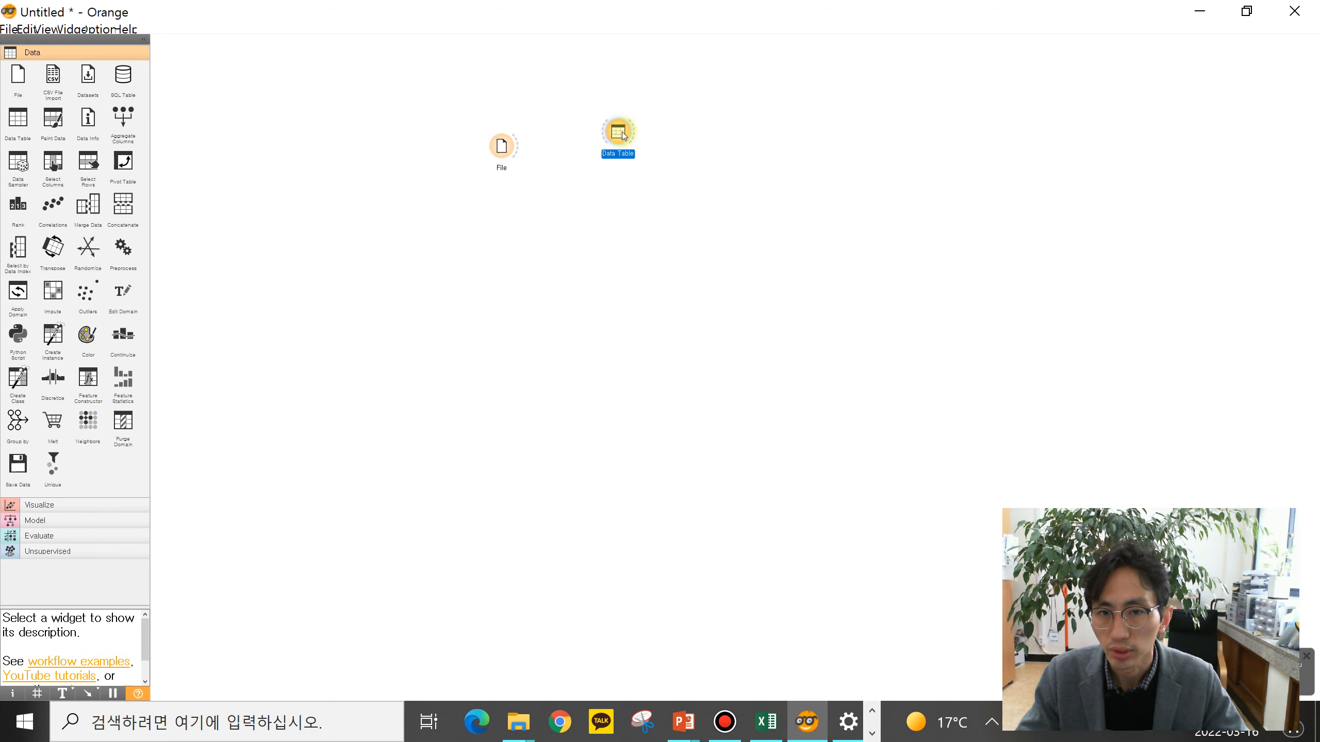
pyautogui.moveTo(618, 131); pyautogui.dragTo(689, 132)
pyautogui.moveTo(512, 146); pyautogui.dragTo(656, 130)
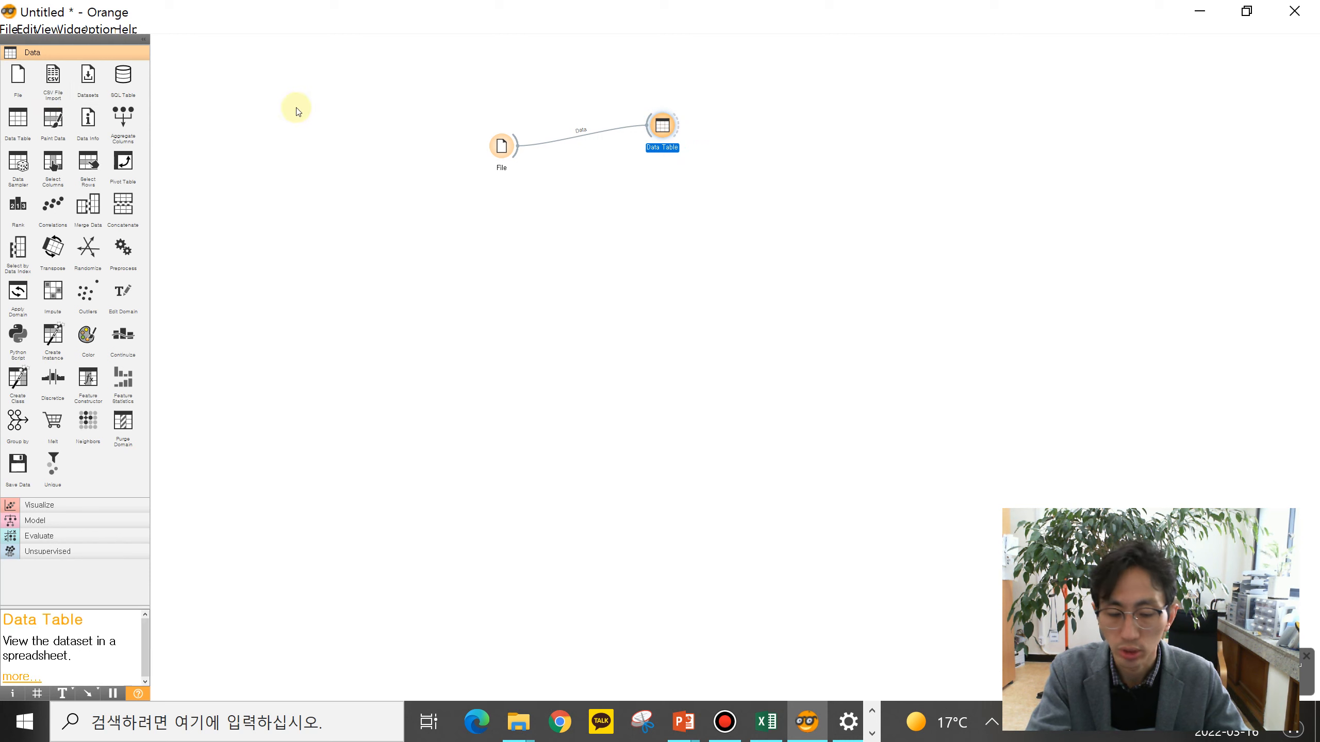
pyautogui.press('Delete')
# Create a Data Table widget from the File widget's output and view the student dataset in it
pyautogui.moveTo(518, 141); pyautogui.dragTo(641, 131)
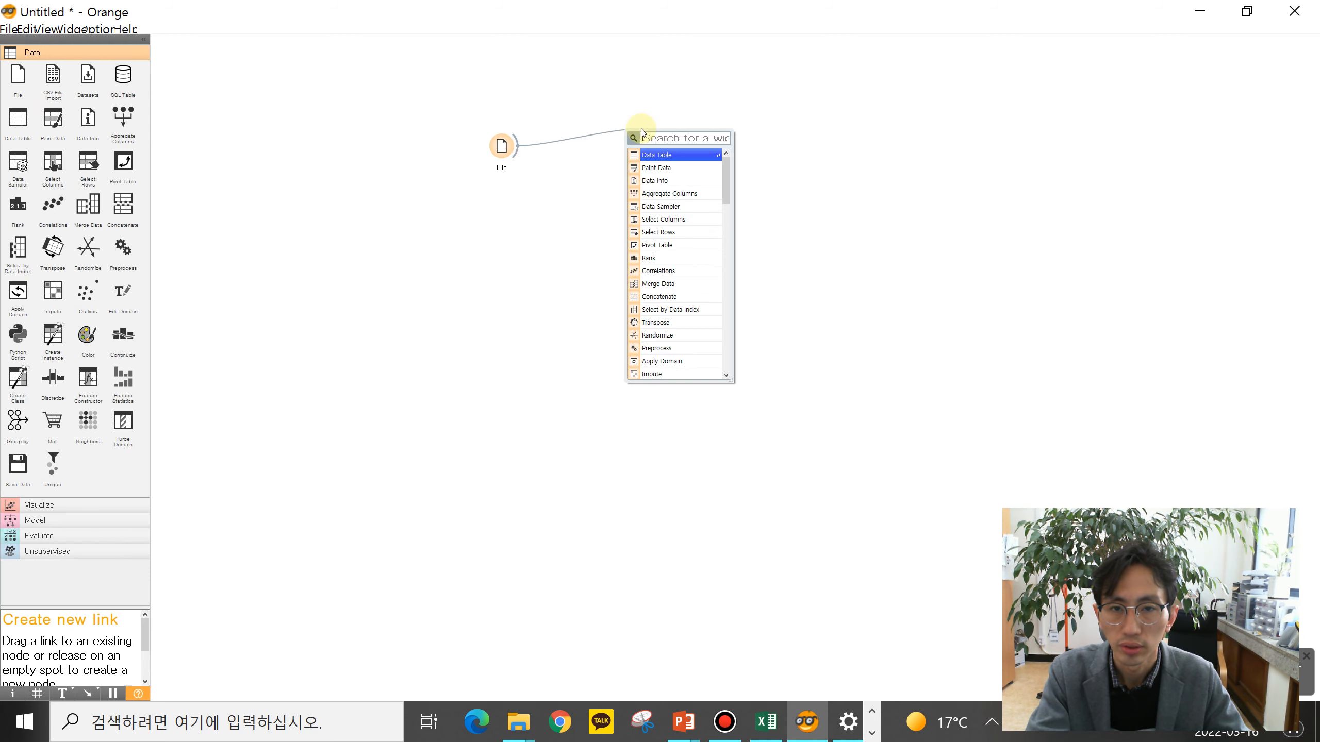
pyautogui.click(681, 155)
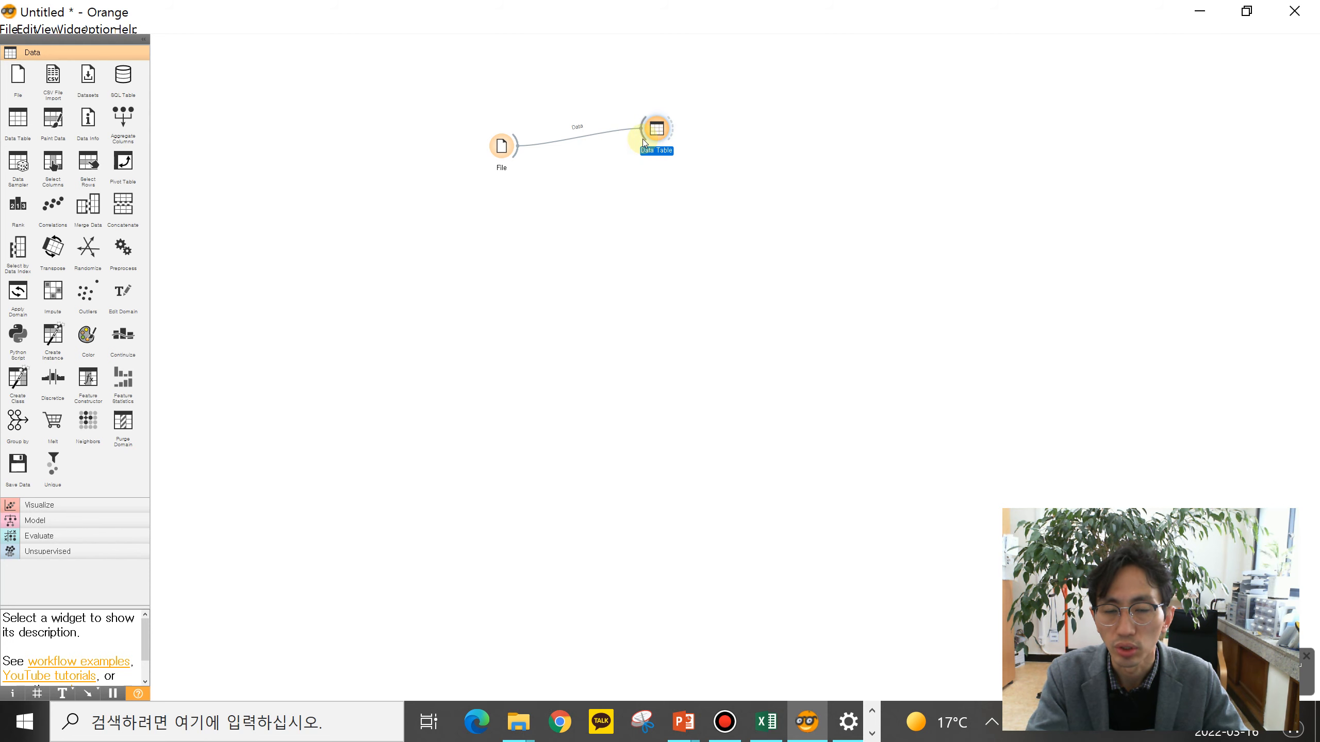
pyautogui.doubleClick(656, 128)
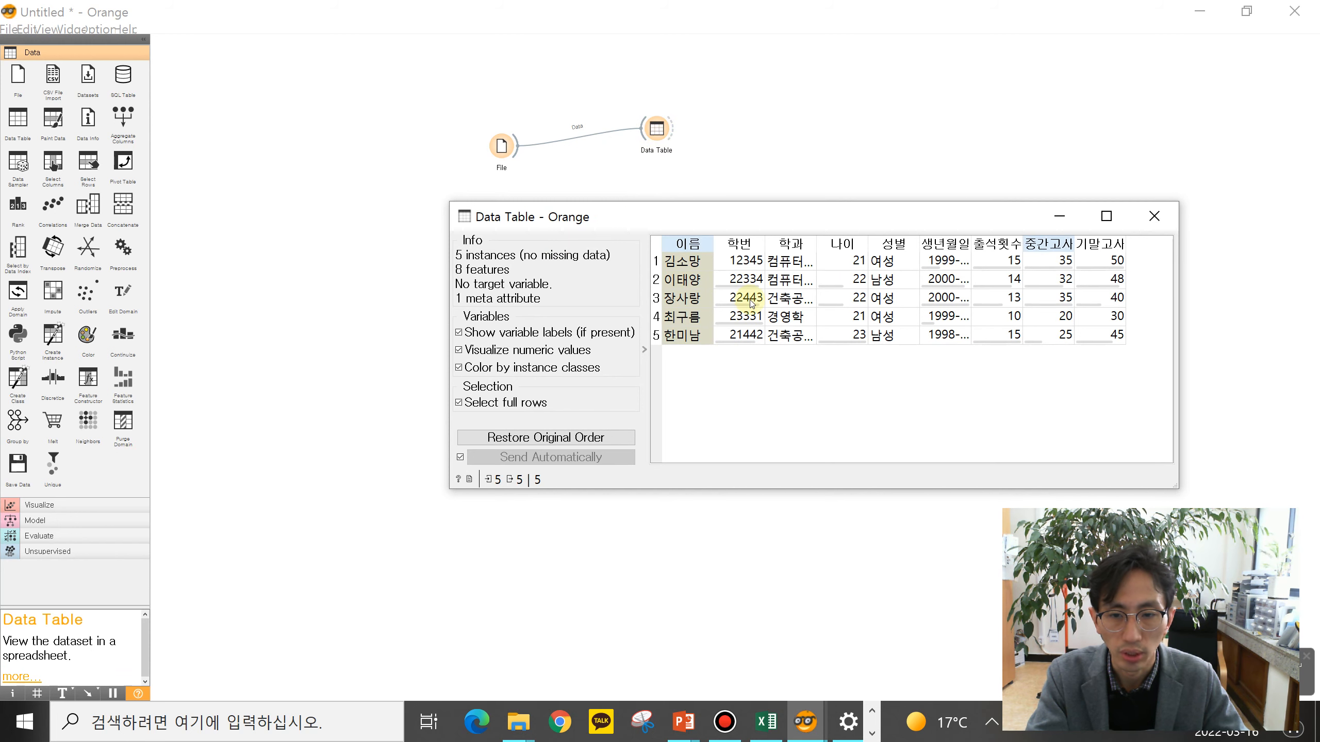
pyautogui.click(1157, 218)
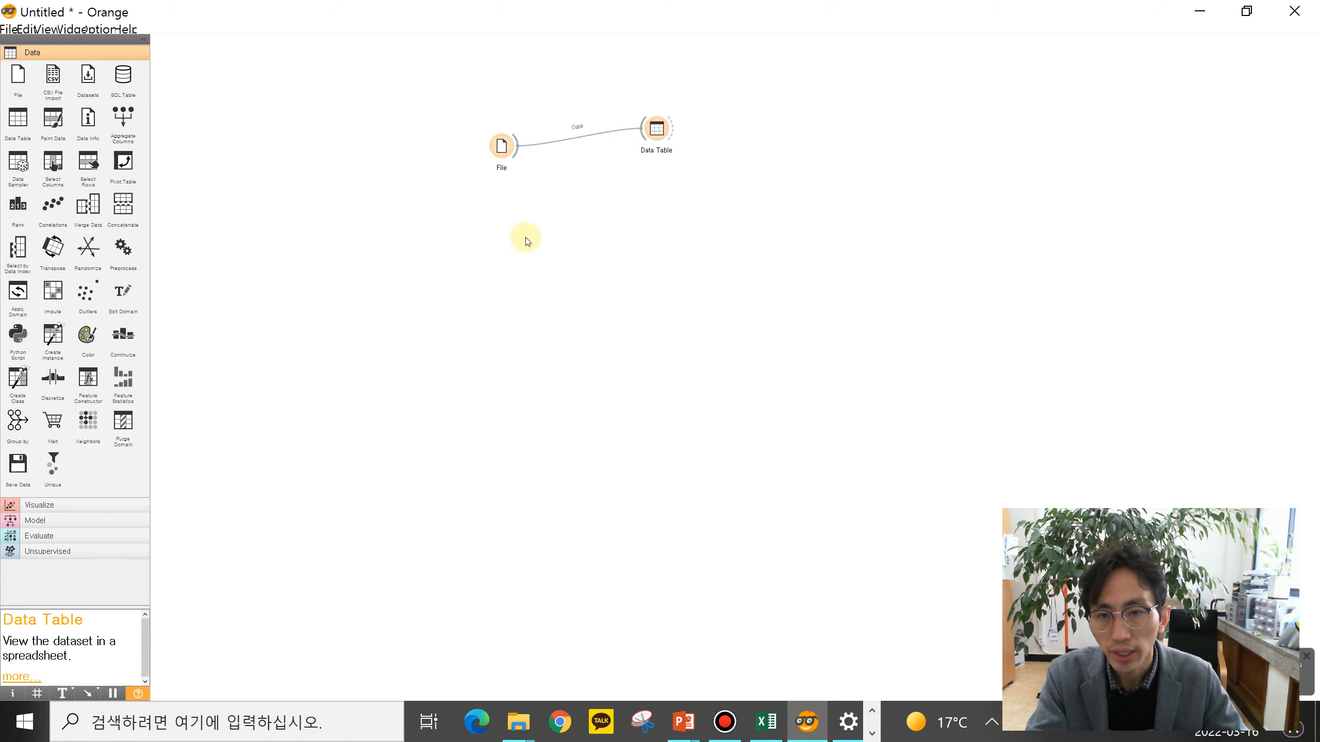
# Remove the link between File and Data Table, and add a Select Rows widget fed by the File widget
pyautogui.click(575, 138)
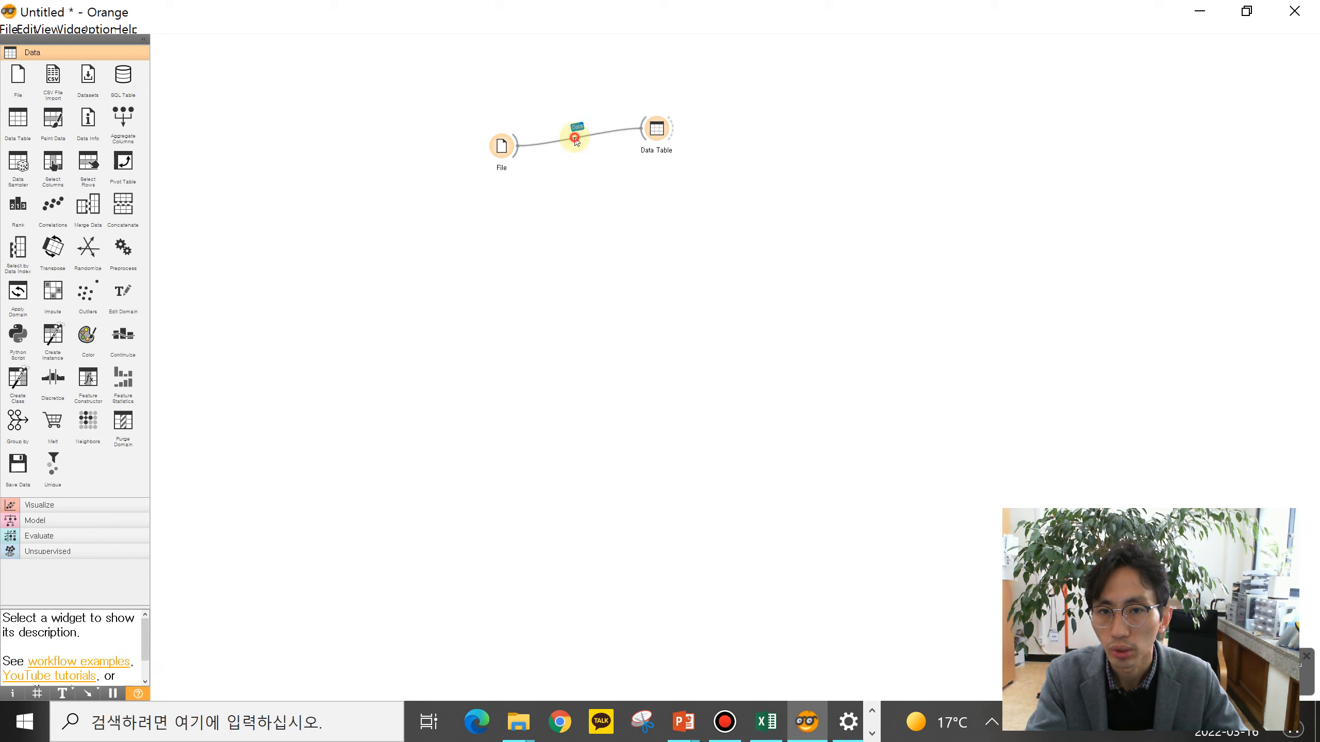
pyautogui.press('Delete')
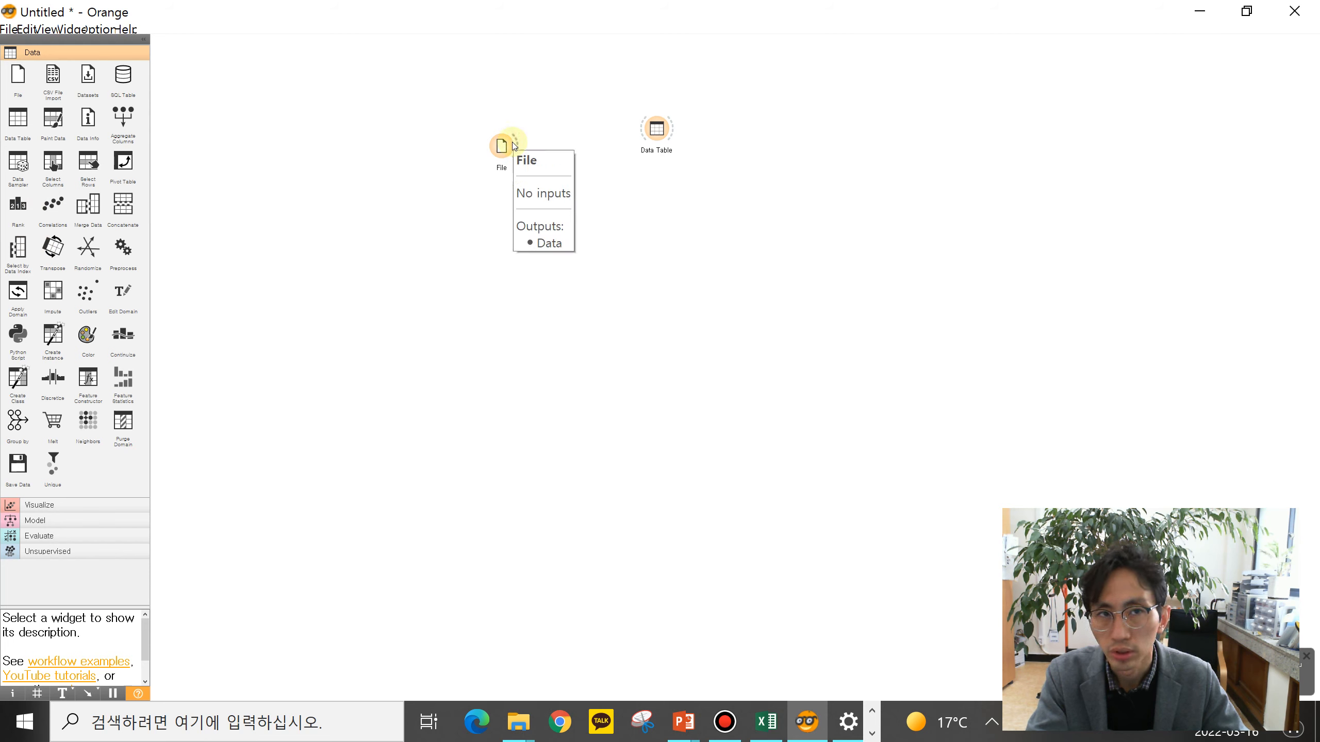
pyautogui.moveTo(513, 145); pyautogui.dragTo(572, 200)
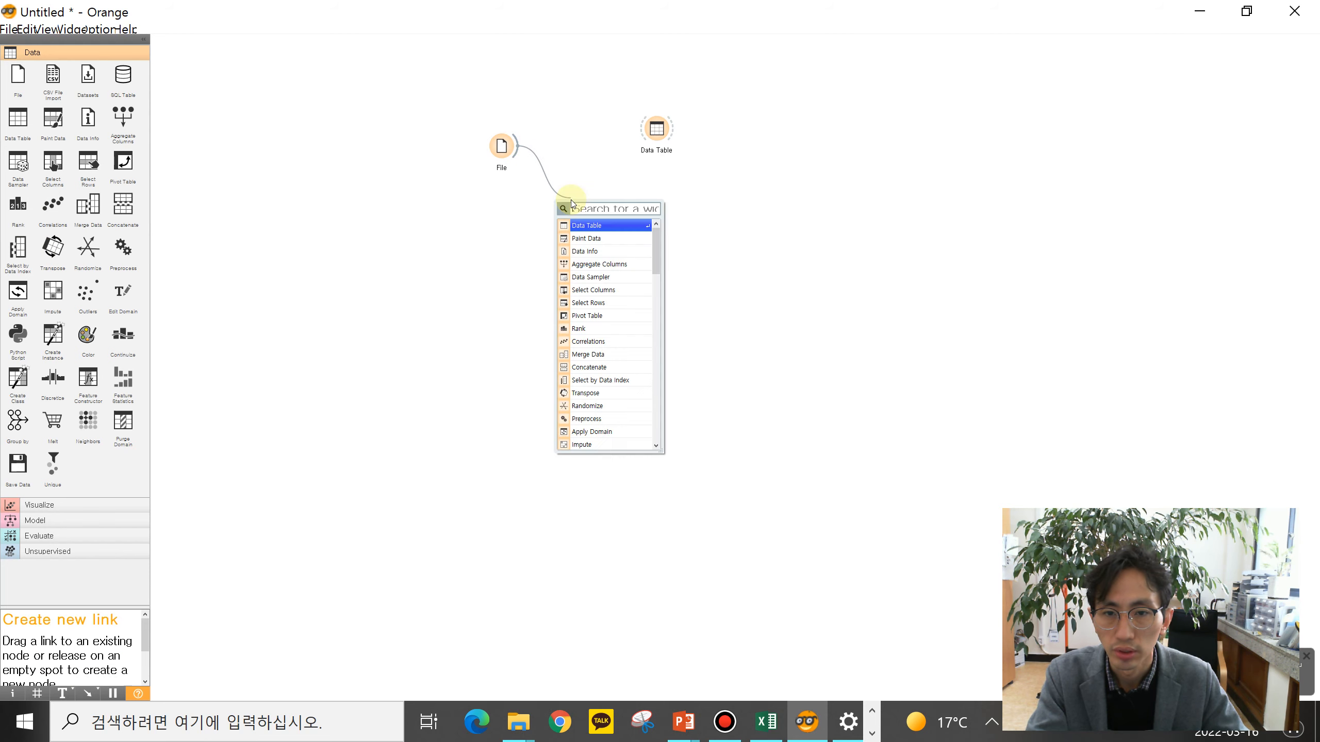
pyautogui.write('sele')
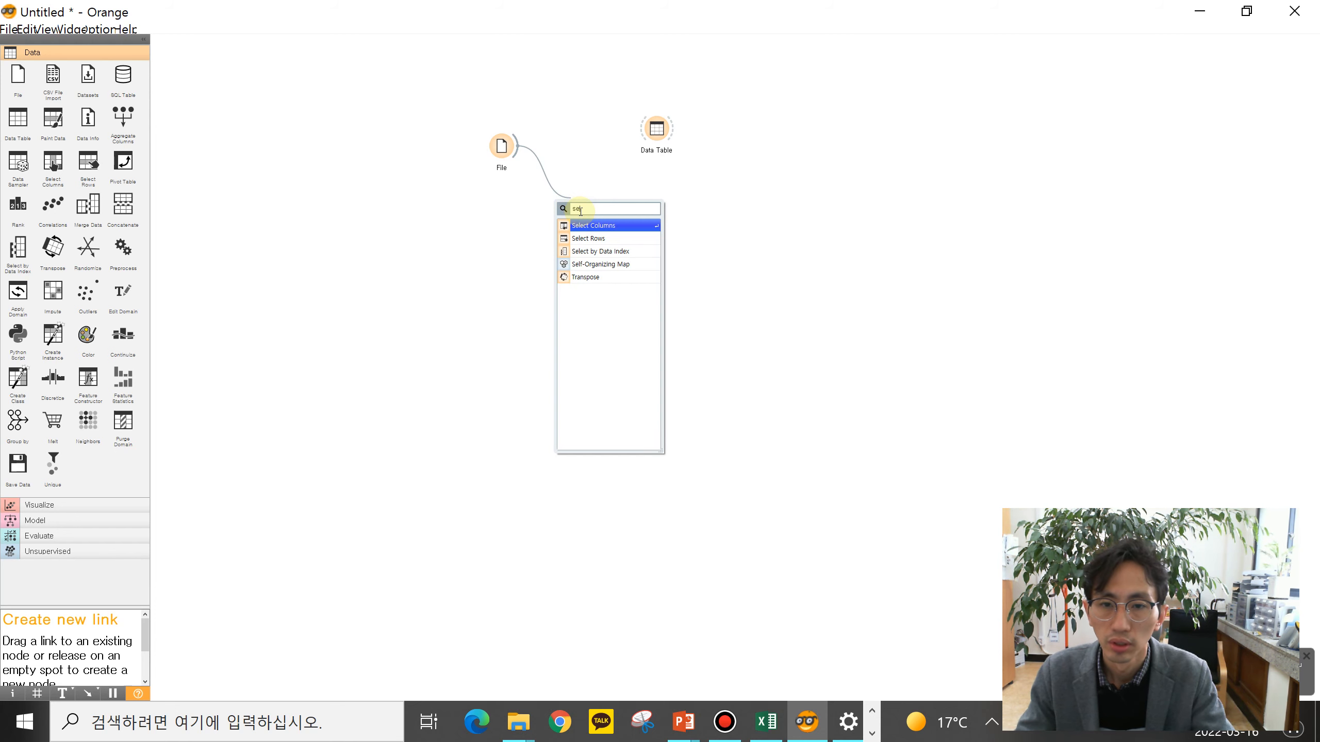
pyautogui.click(620, 238)
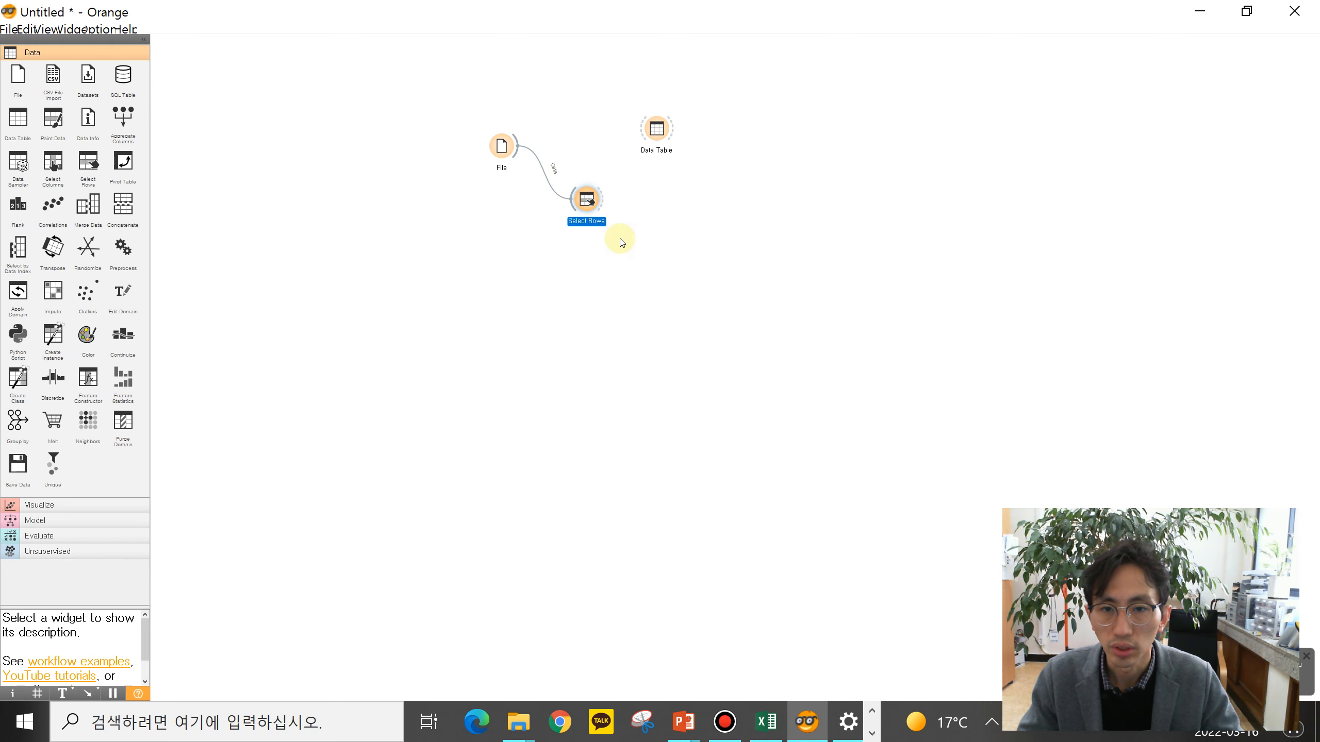
pyautogui.doubleClick(588, 198)
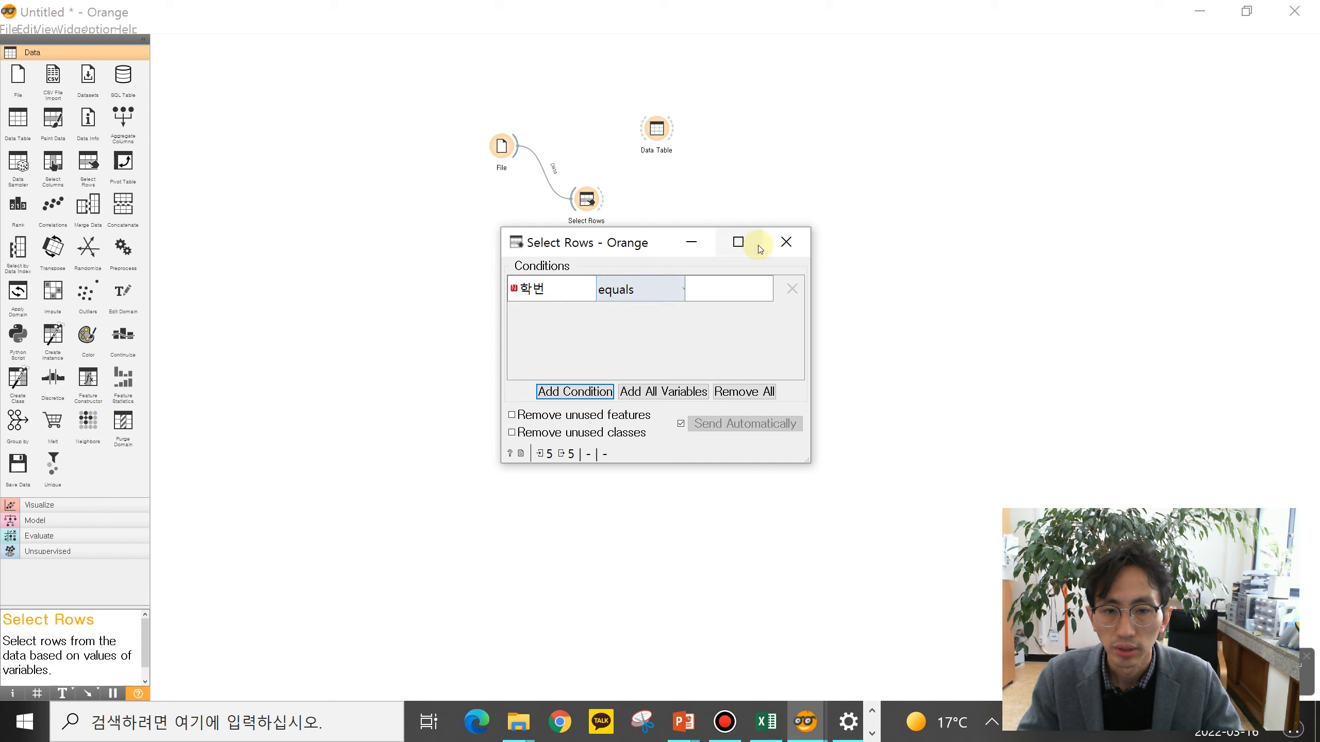
pyautogui.click(781, 247)
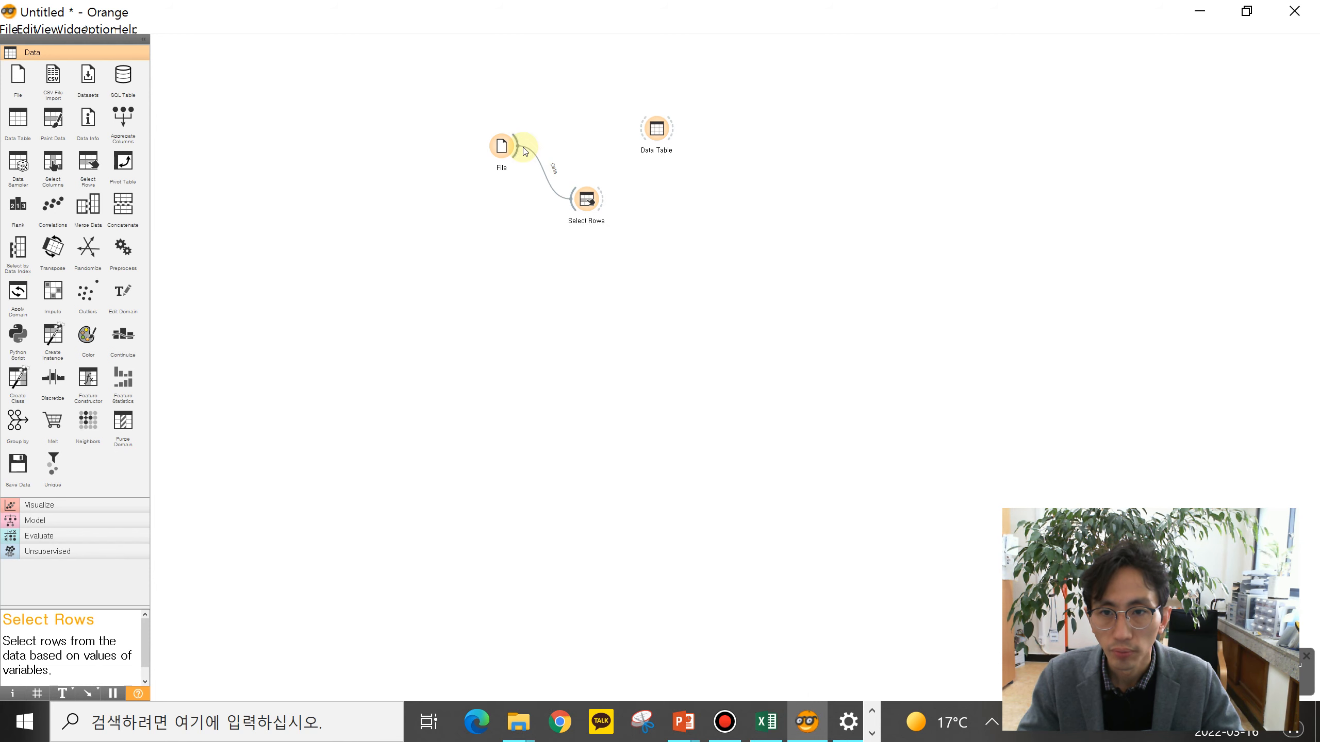
# Reconnect the File widget to the Data Table and review the full dataset
pyautogui.moveTo(522, 147); pyautogui.dragTo(654, 132)
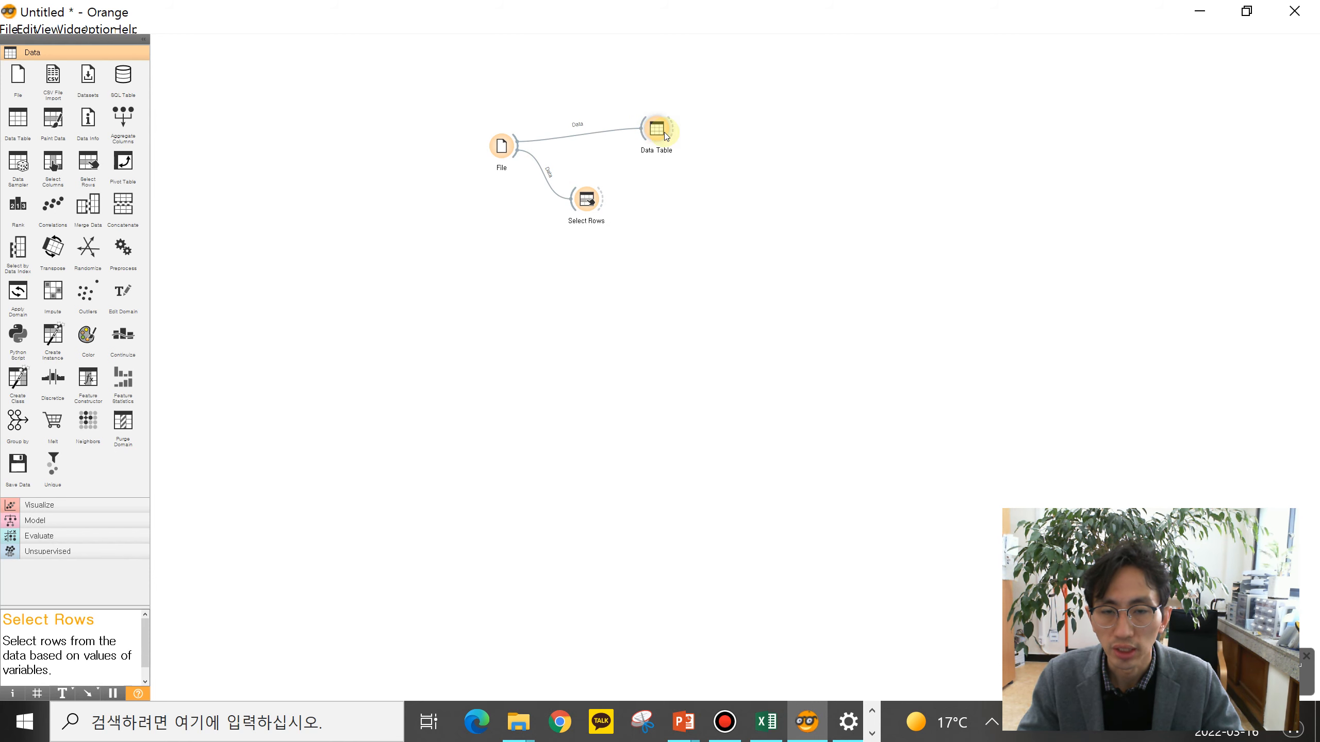
pyautogui.doubleClick(665, 135)
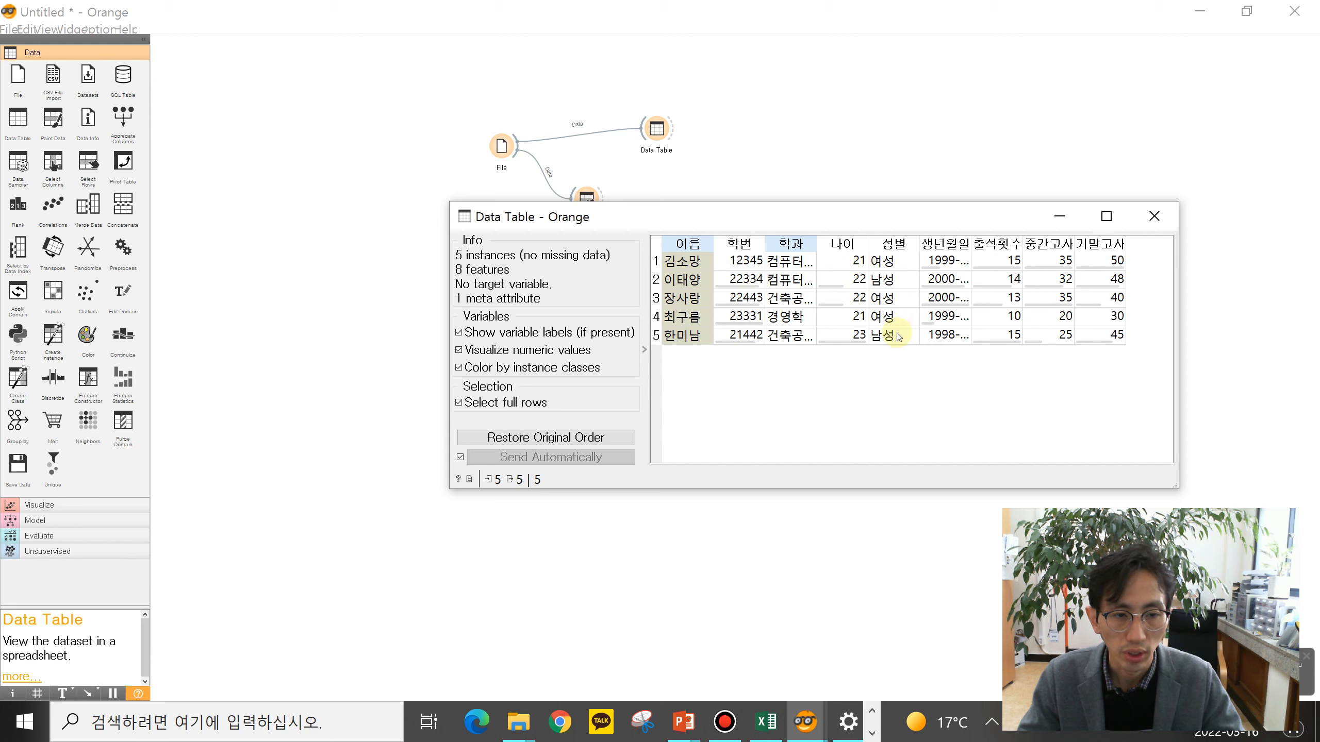
pyautogui.click(1157, 215)
# Set the Select Rows condition to 성별 is 여성
pyautogui.click(584, 202)
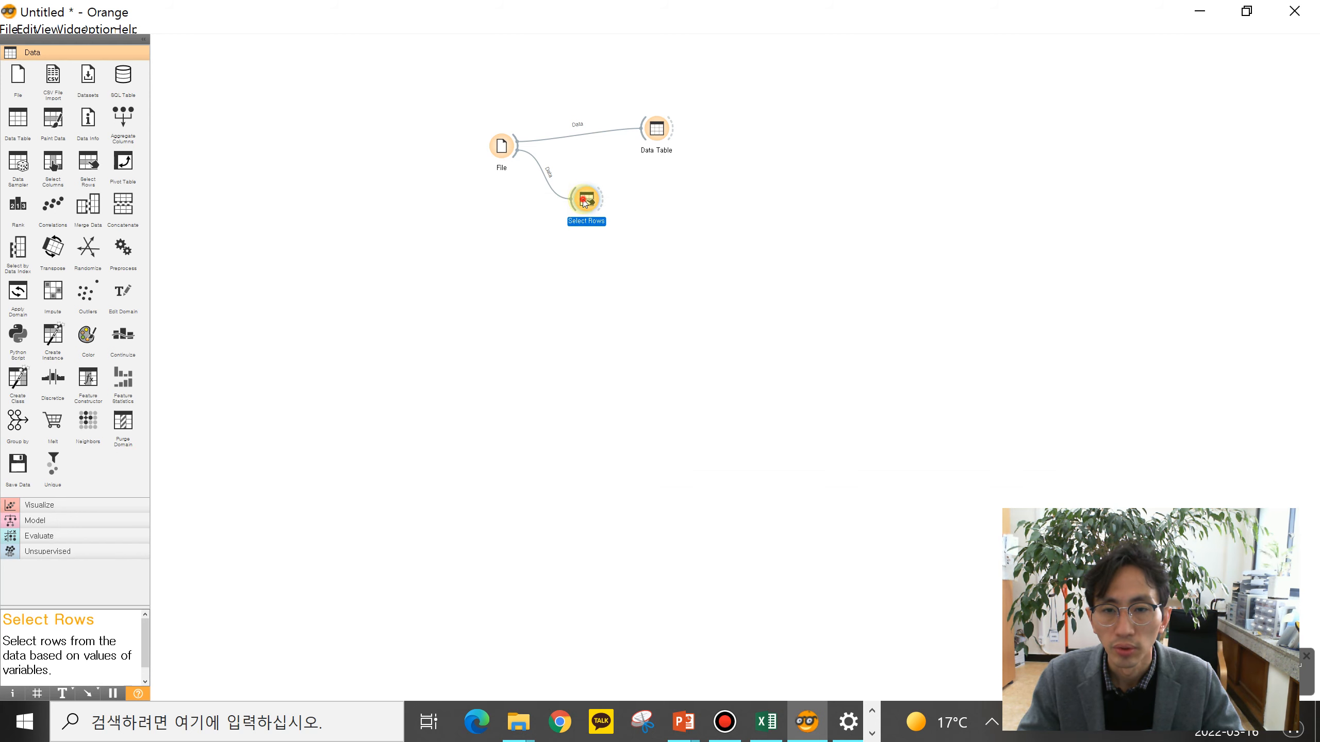
pyautogui.doubleClick(585, 202)
pyautogui.click(578, 296)
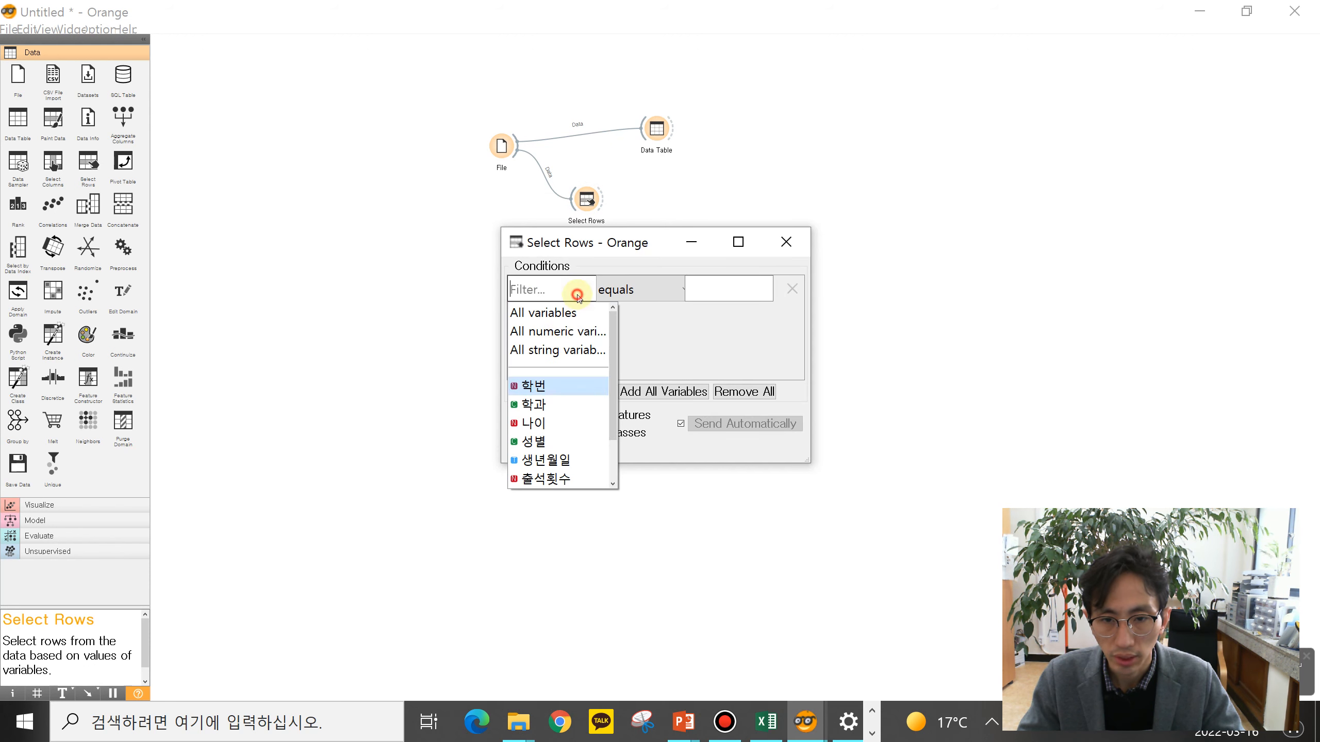
pyautogui.click(567, 441)
pyautogui.click(653, 293)
pyautogui.click(653, 310)
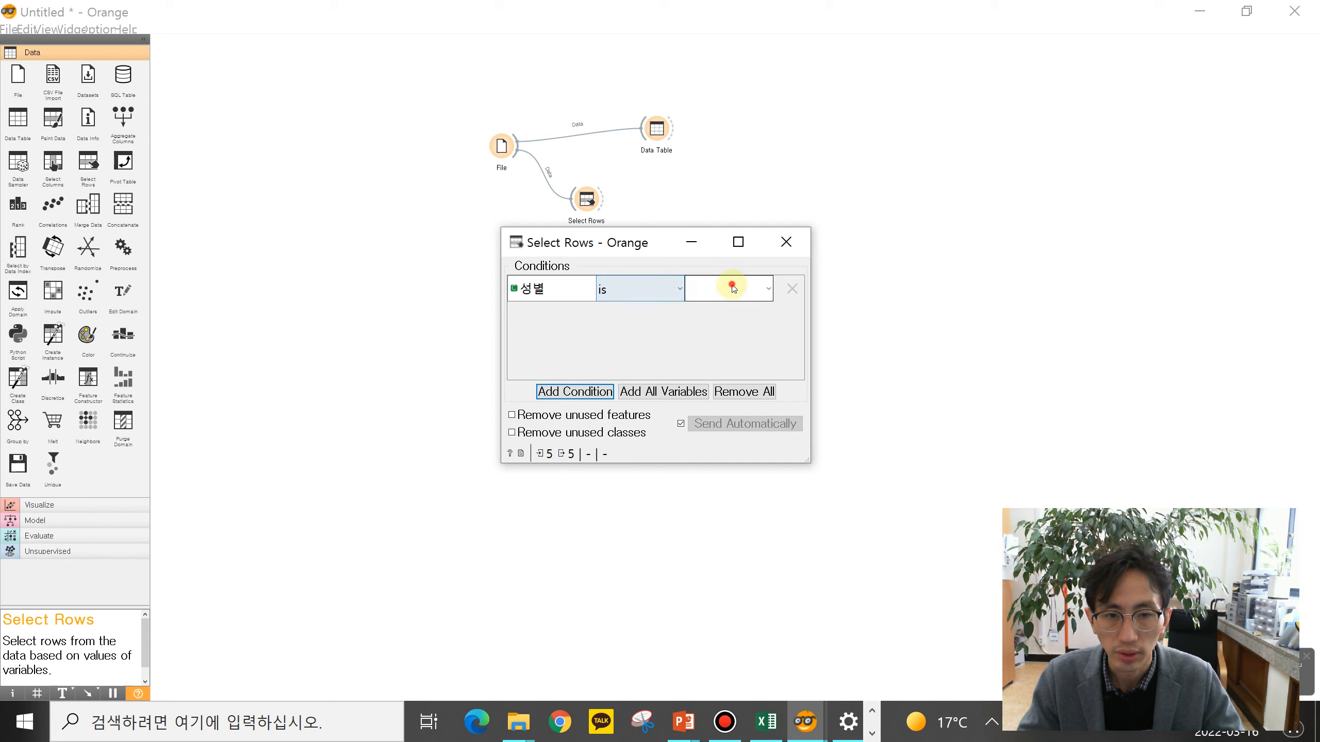
pyautogui.click(727, 289)
pyautogui.click(721, 346)
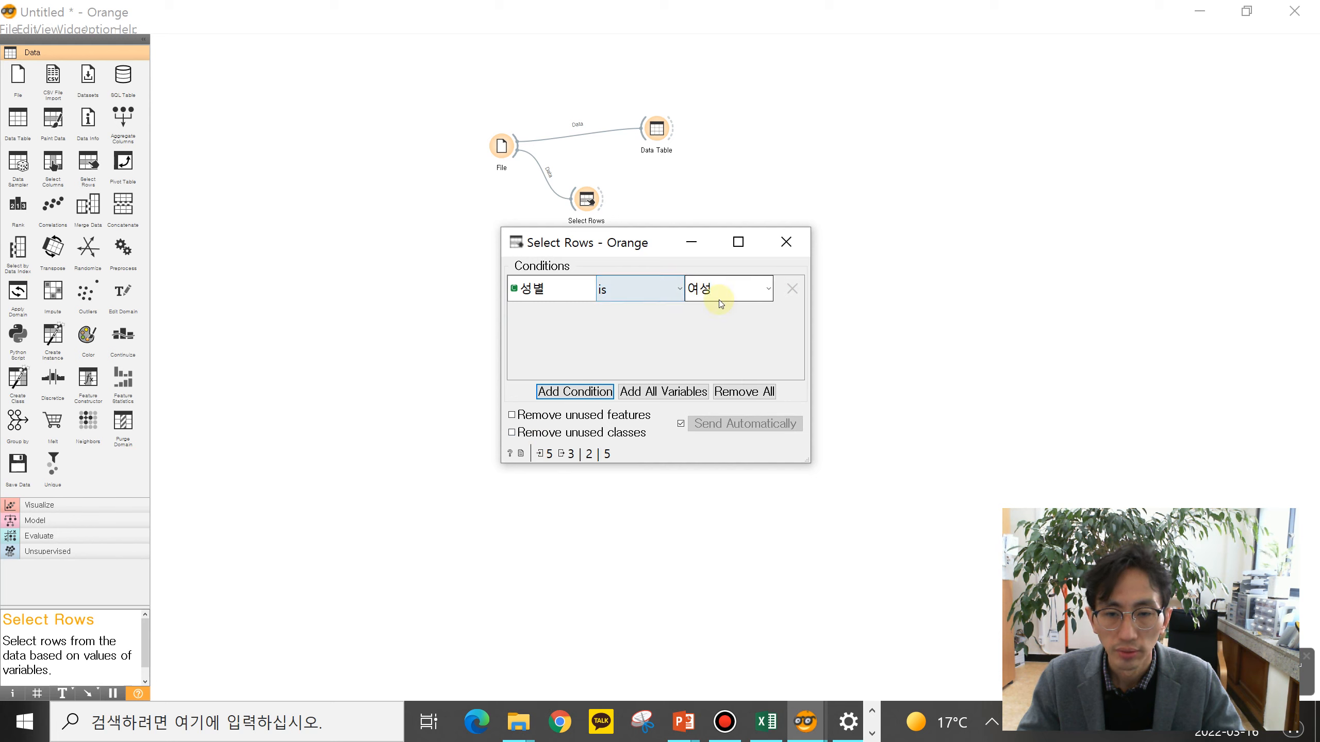
pyautogui.click(785, 242)
# Attach a second Data Table to Select Rows, and move the first Data Table and Select Rows upward to space out the workflow
pyautogui.moveTo(597, 203); pyautogui.dragTo(678, 195)
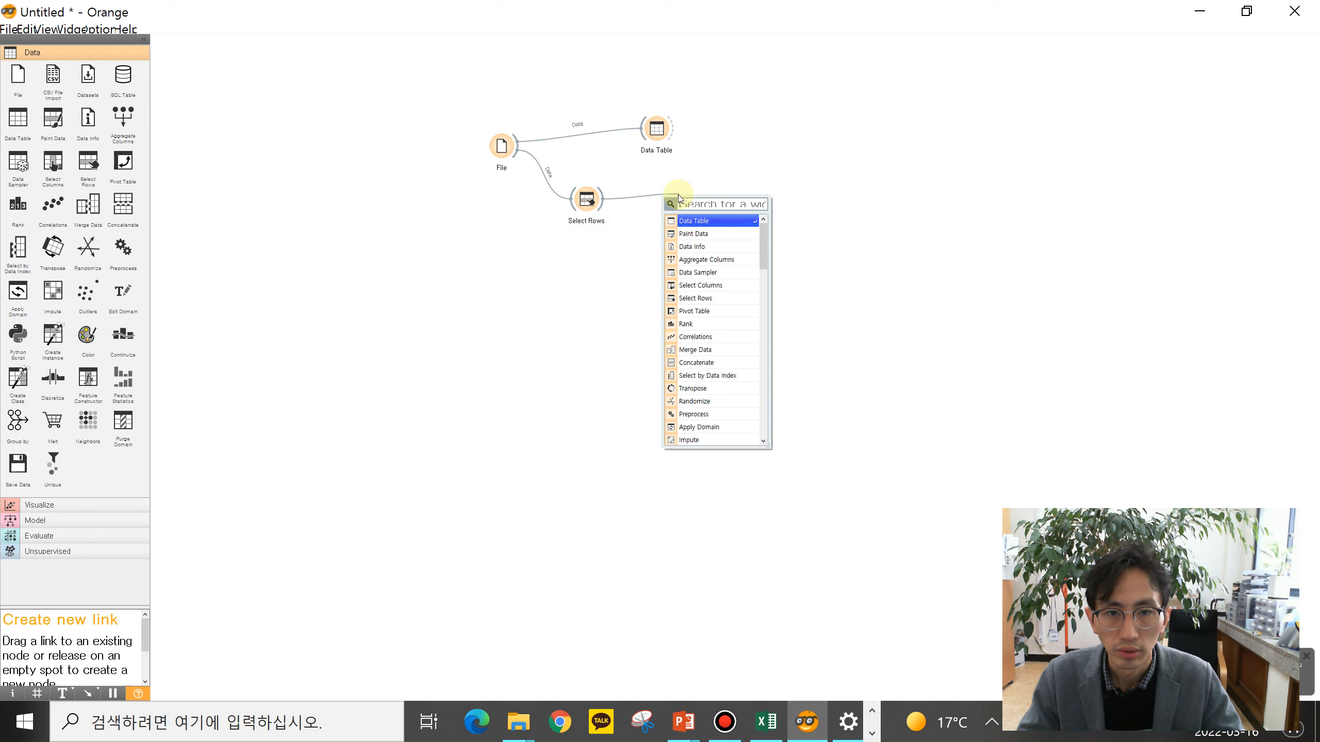
pyautogui.click(711, 223)
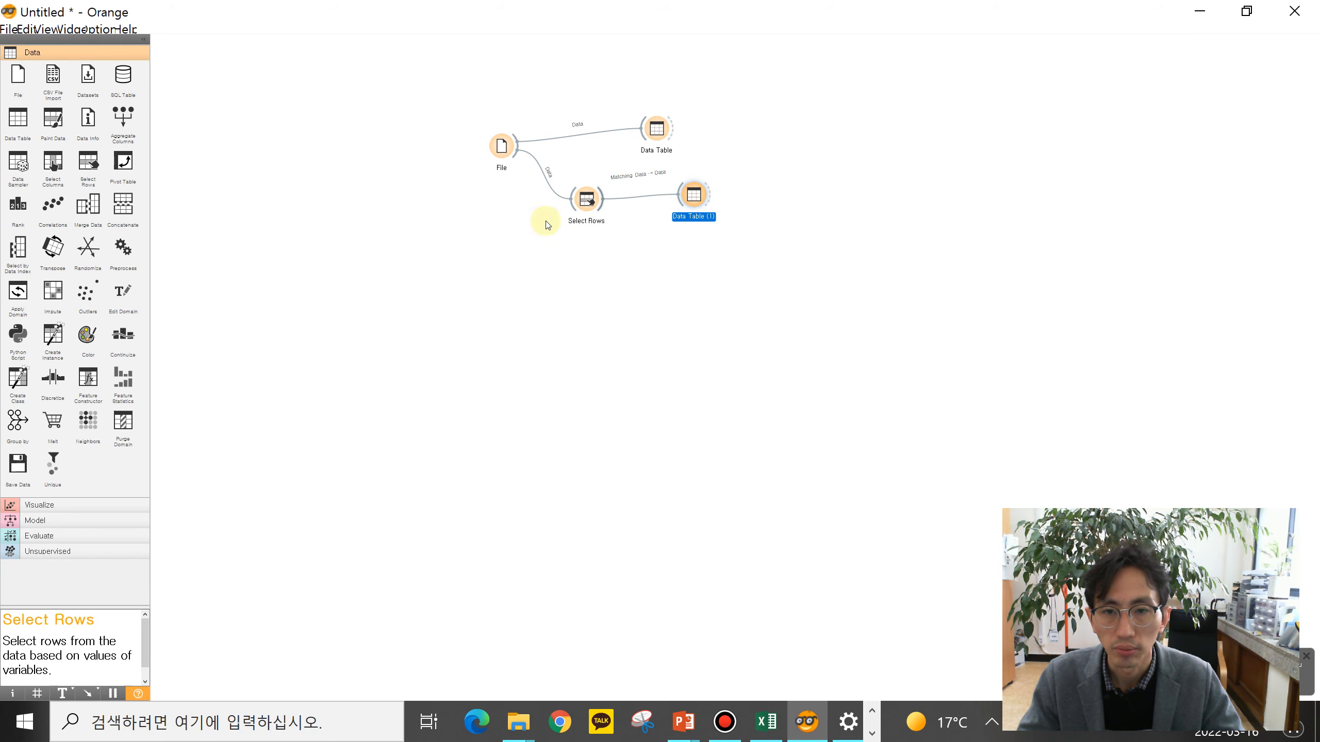
pyautogui.click(621, 322)
pyautogui.moveTo(660, 131); pyautogui.dragTo(697, 89)
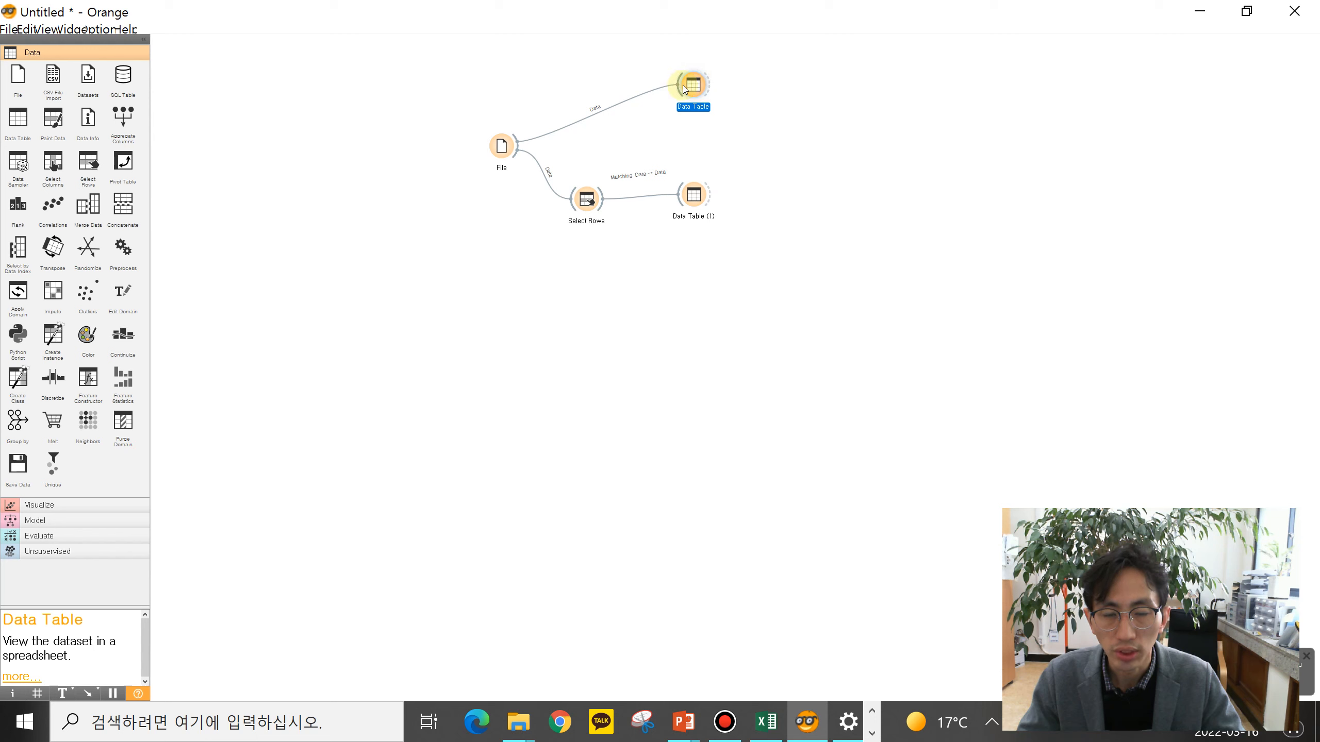
pyautogui.moveTo(589, 205); pyautogui.dragTo(592, 194)
# View the filtered rows in the Data Table connected to Select Rows
pyautogui.click(694, 195)
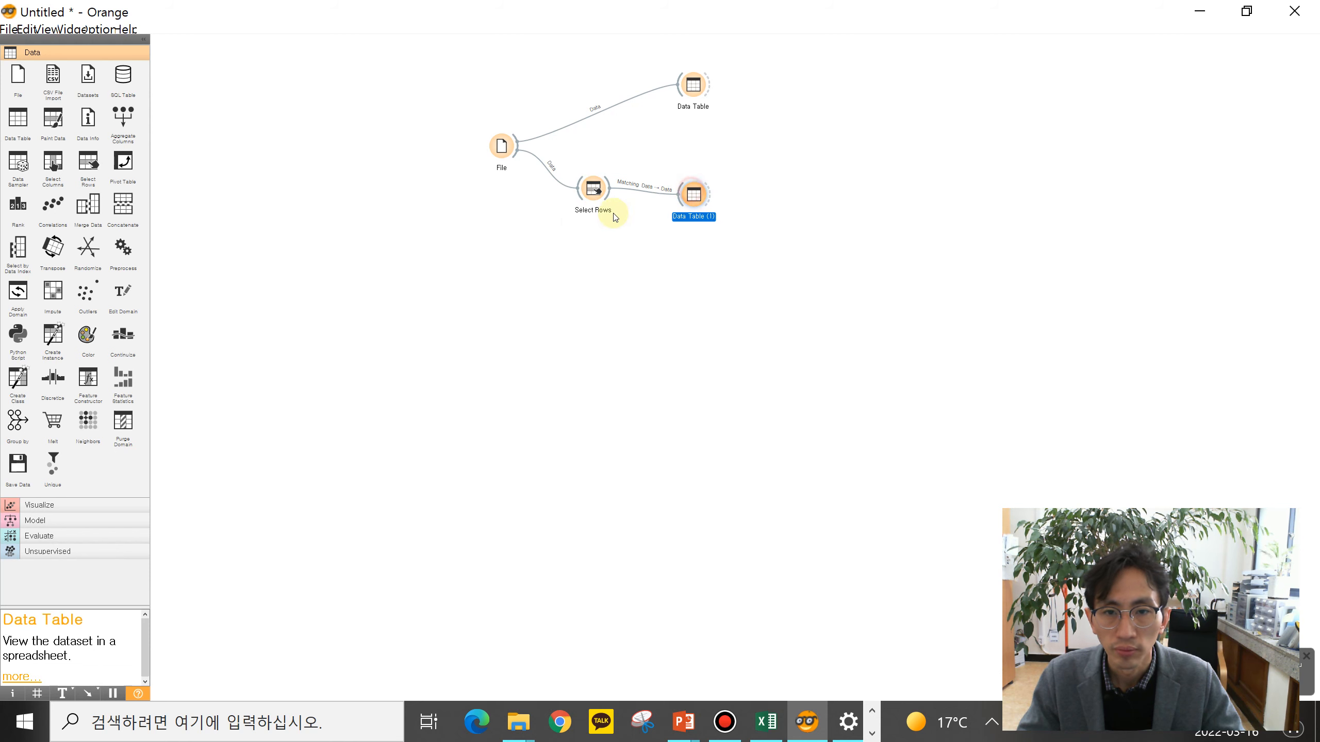
pyautogui.doubleClick(695, 196)
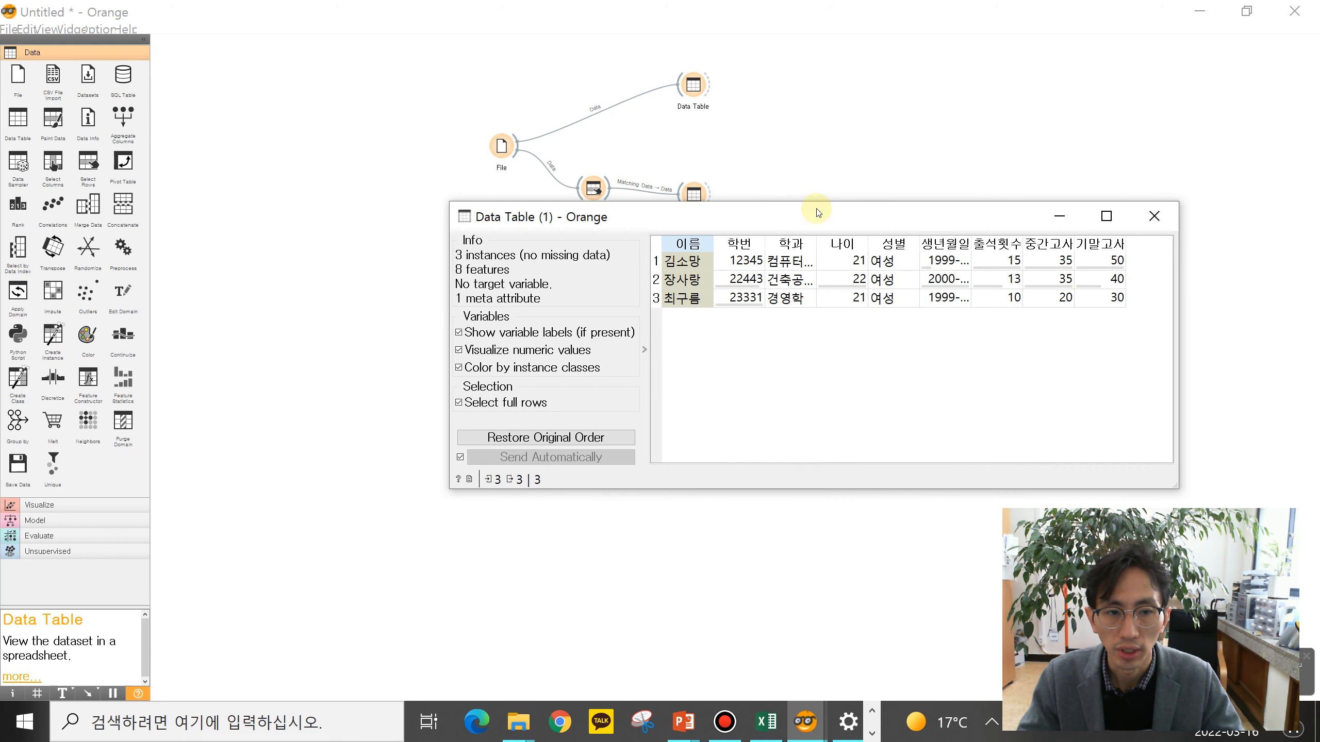
pyautogui.moveTo(821, 212); pyautogui.dragTo(840, 256)
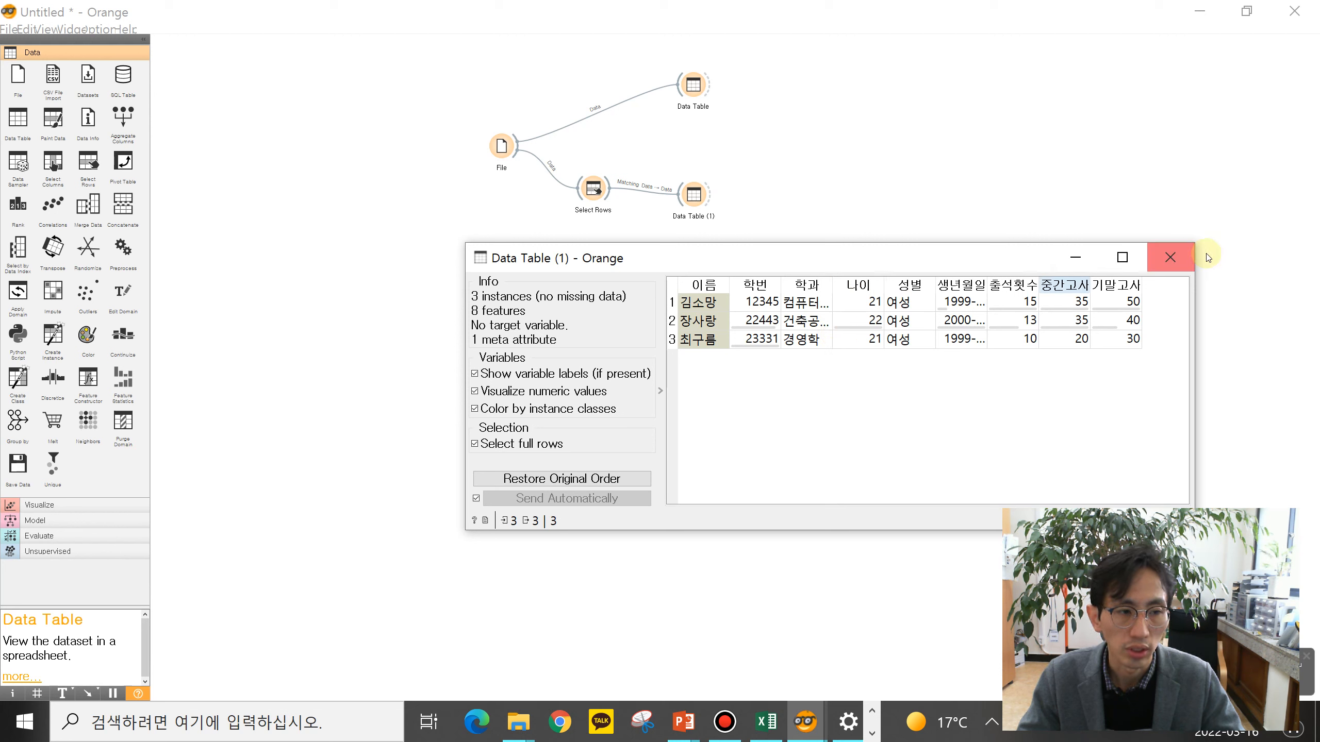
pyautogui.click(1171, 256)
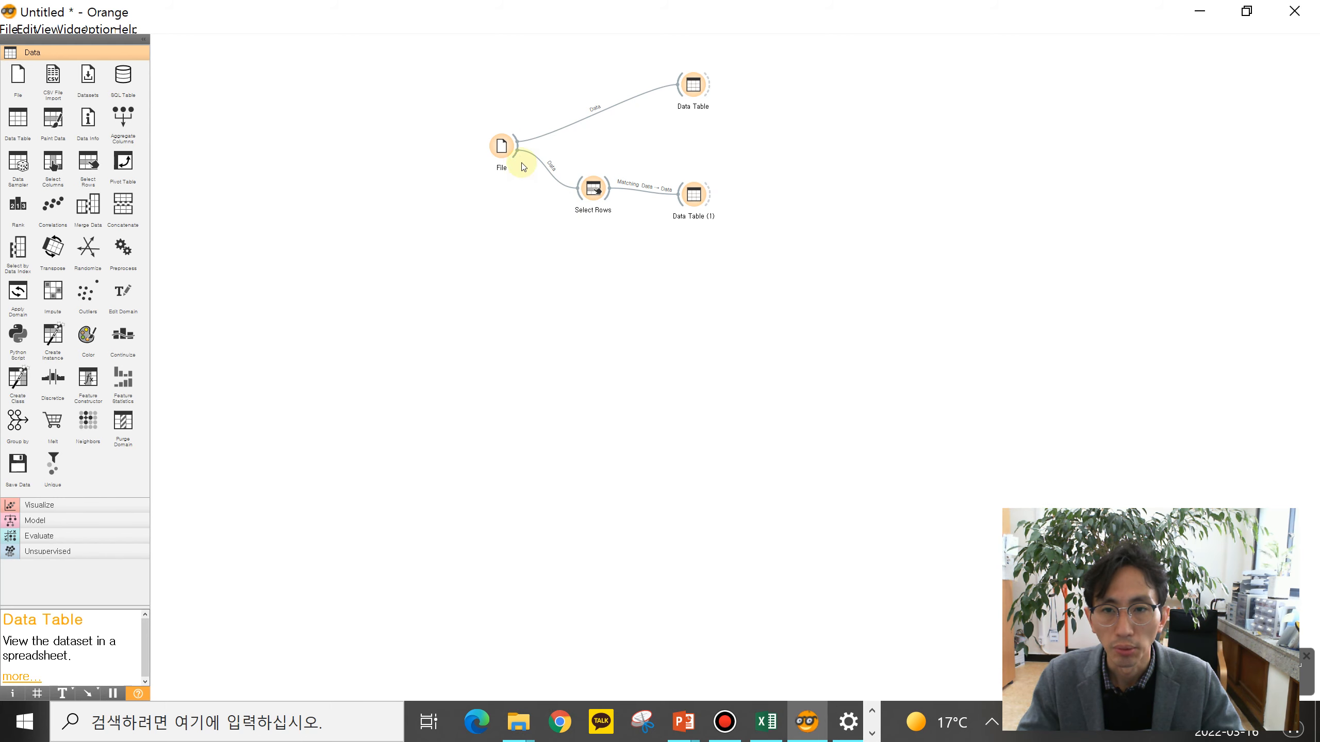
# Add a second Select Rows widget below the first one, linked from the File widget
pyautogui.moveTo(516, 151); pyautogui.dragTo(565, 242)
pyautogui.write('s')
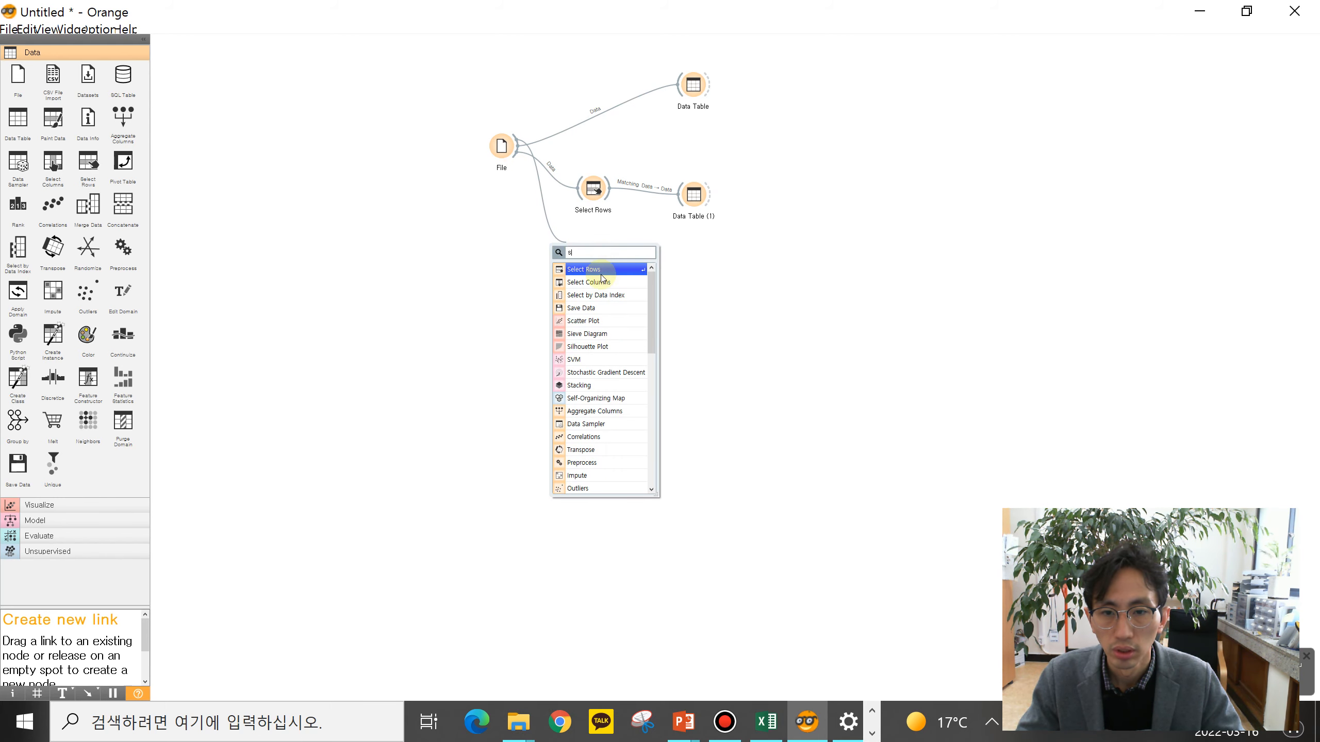
pyautogui.click(600, 269)
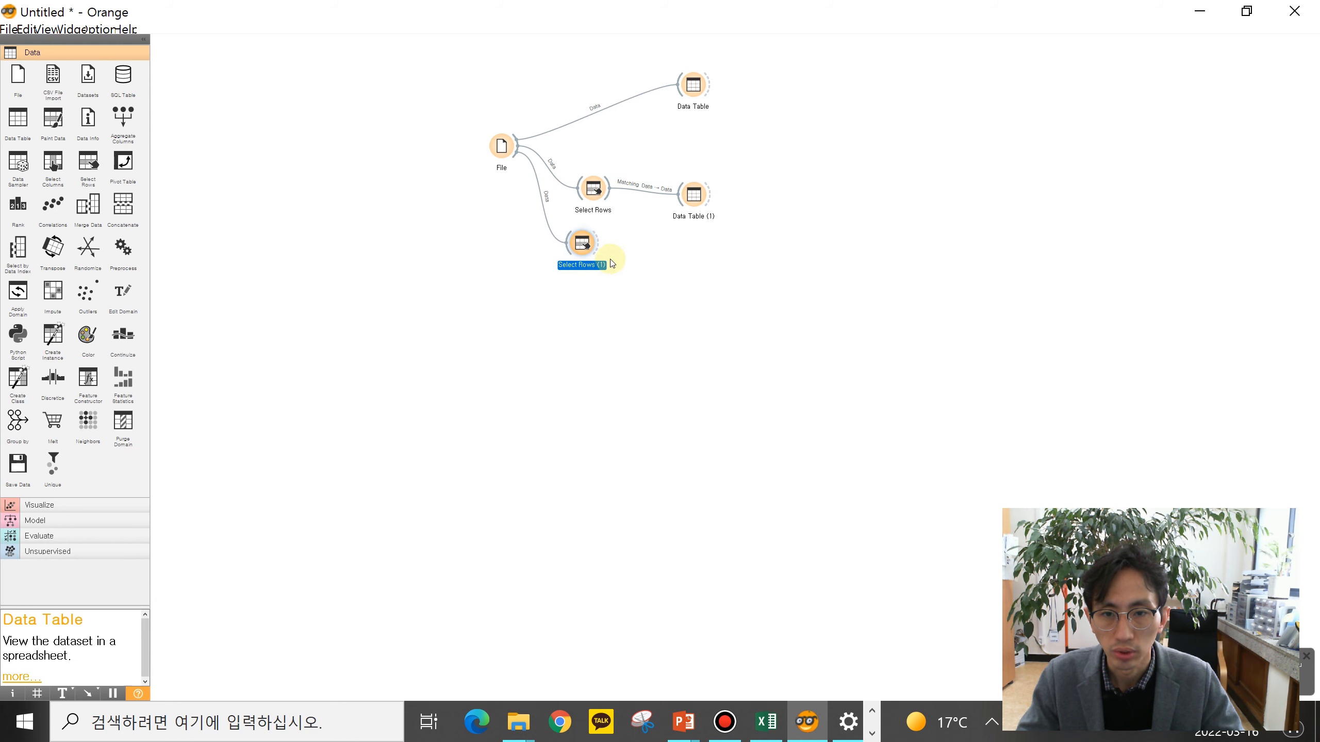
# Set the condition of the second Select Rows widget to 성별 is 남성
pyautogui.doubleClick(585, 247)
pyautogui.click(560, 289)
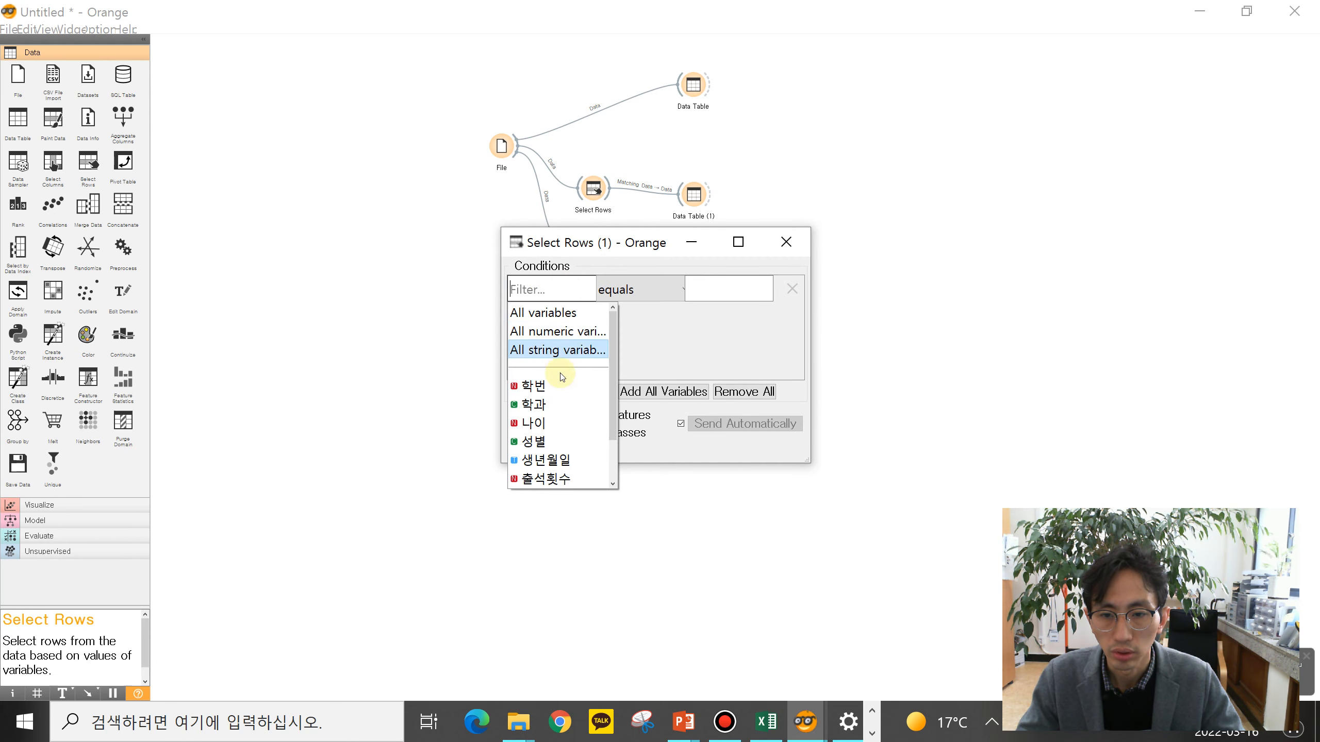
pyautogui.click(541, 441)
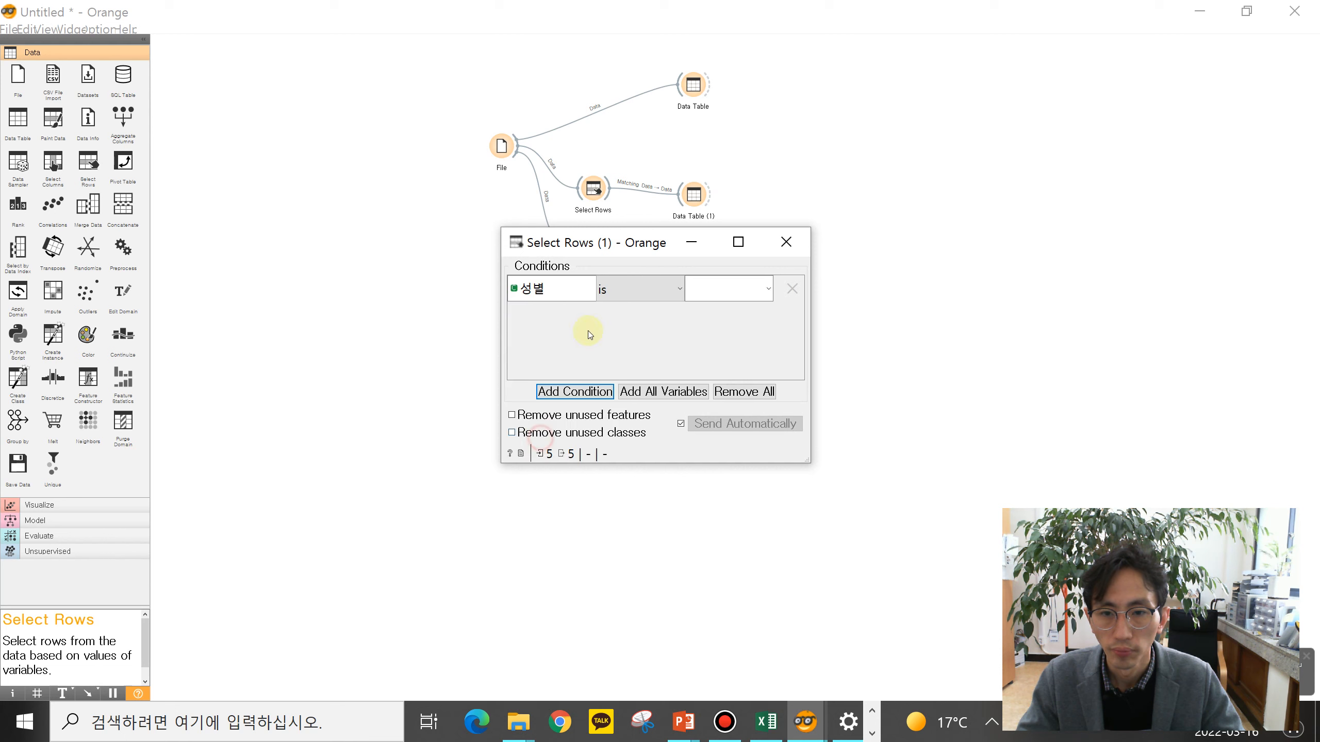
pyautogui.click(738, 291)
pyautogui.click(720, 333)
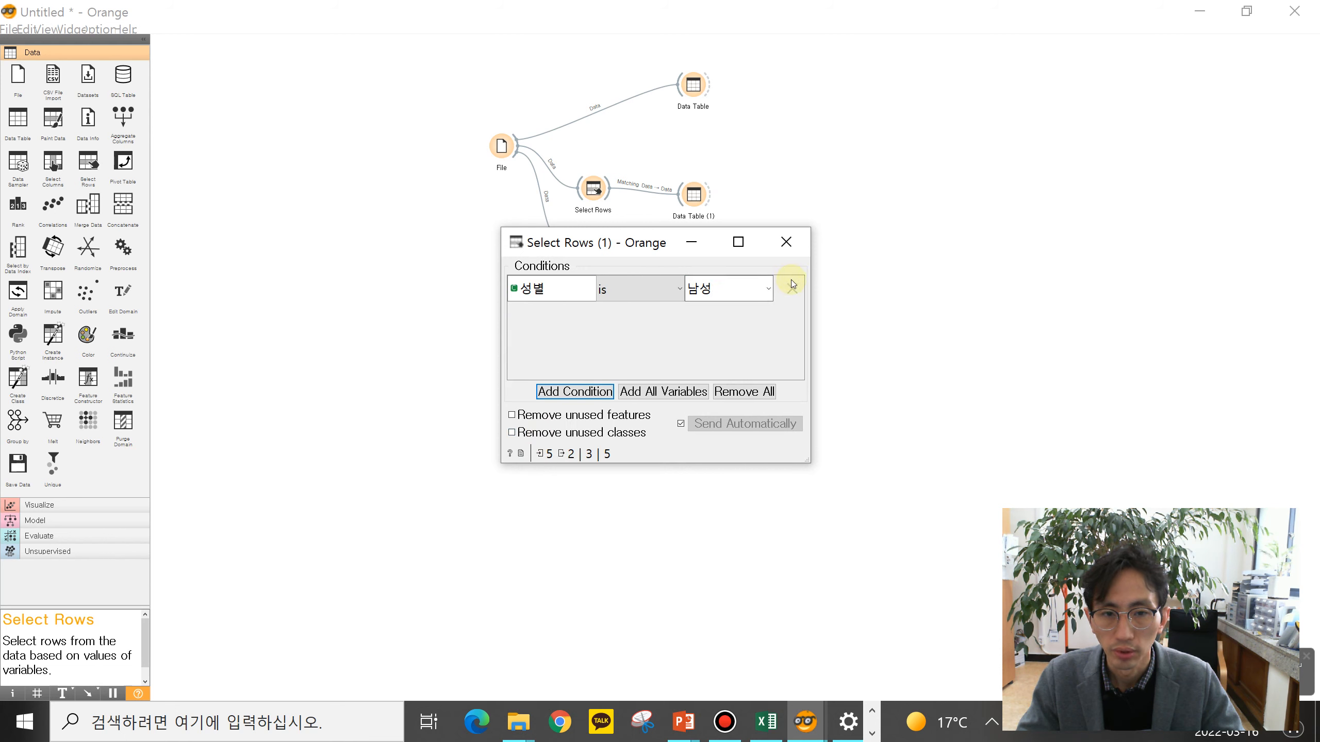
pyautogui.click(802, 233)
# Attach a Data Table to the second Select Rows widget and view its filtered rows
pyautogui.moveTo(598, 243); pyautogui.dragTo(665, 249)
pyautogui.click(696, 274)
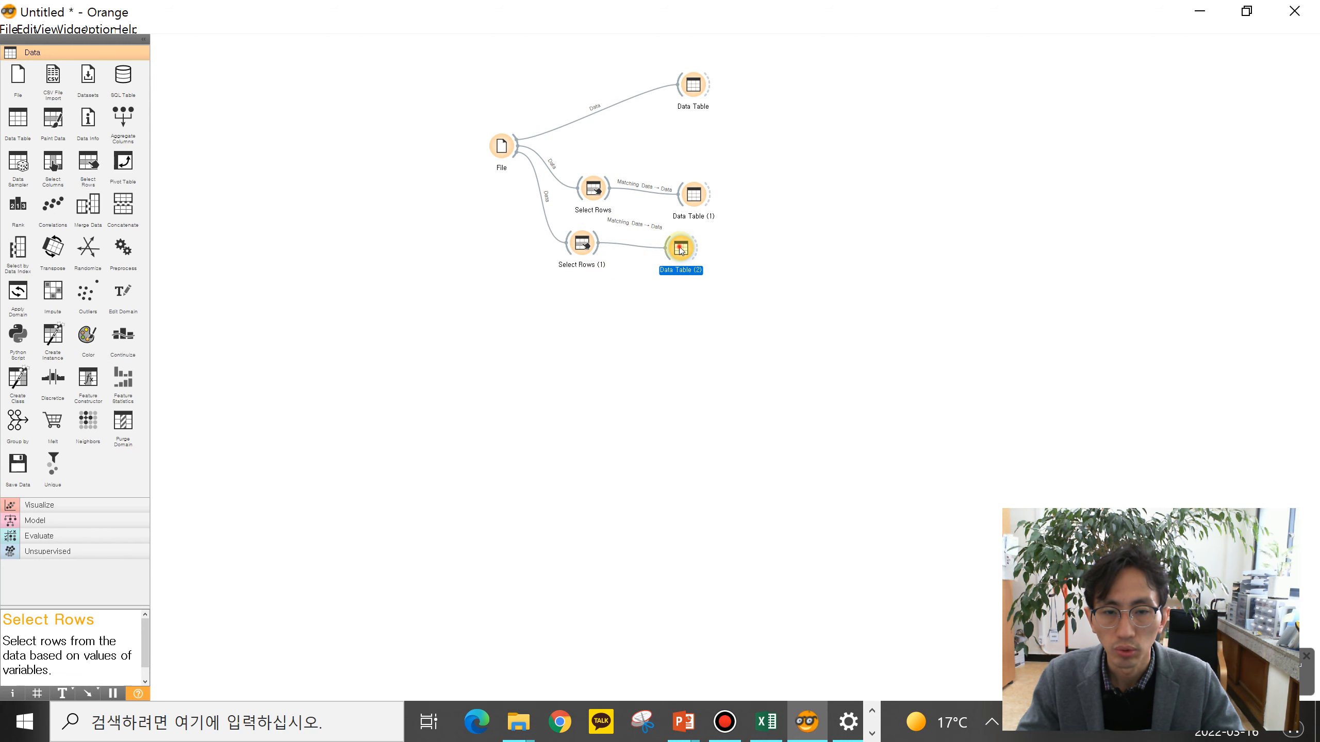
pyautogui.doubleClick(680, 247)
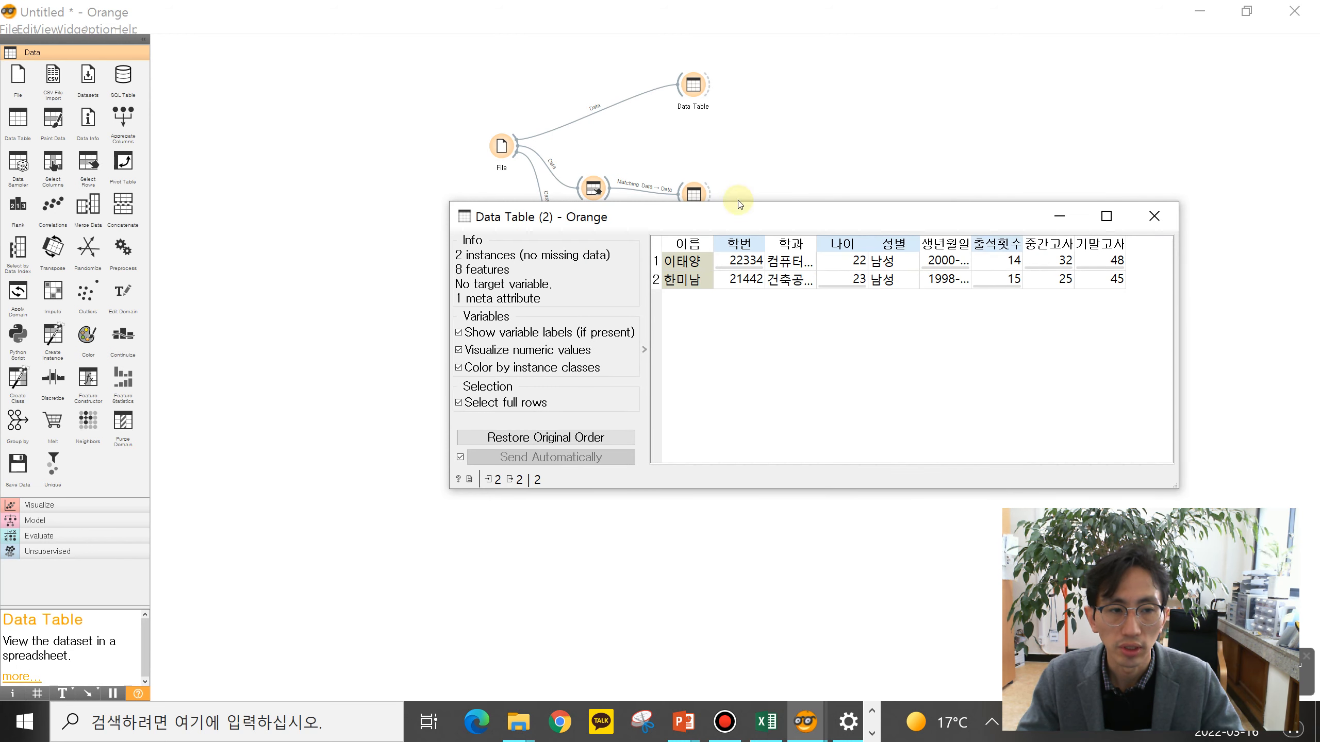
pyautogui.click(1164, 212)
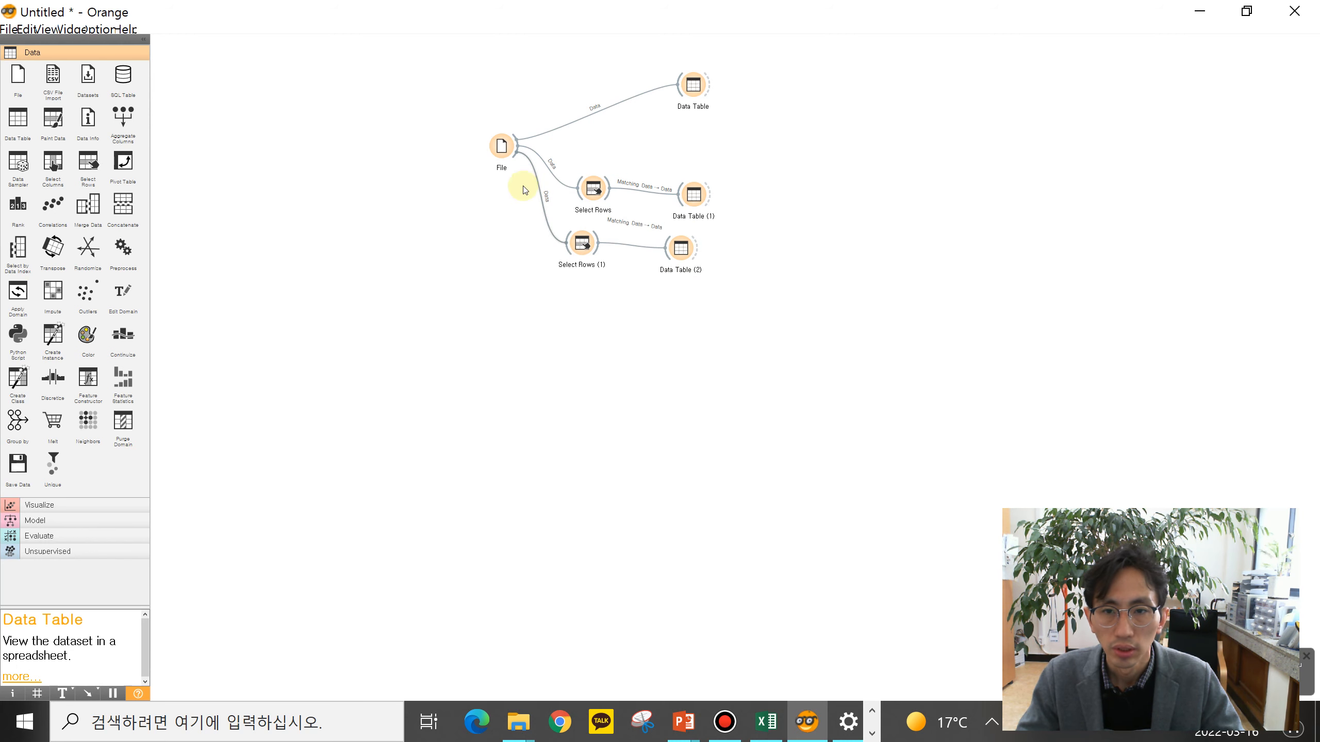
# Add a third Select Rows widget linked from the File widget, below the other two
pyautogui.moveTo(515, 153); pyautogui.dragTo(565, 308)
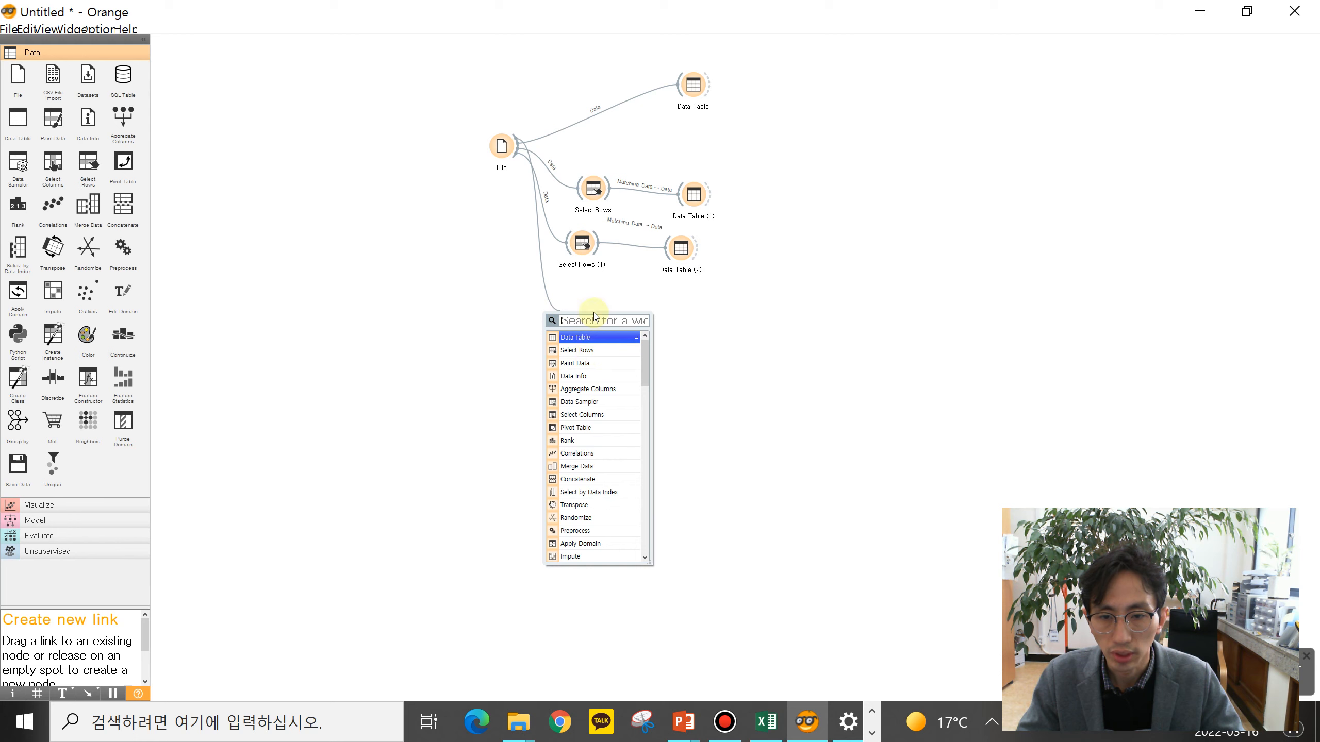
pyautogui.click(592, 318)
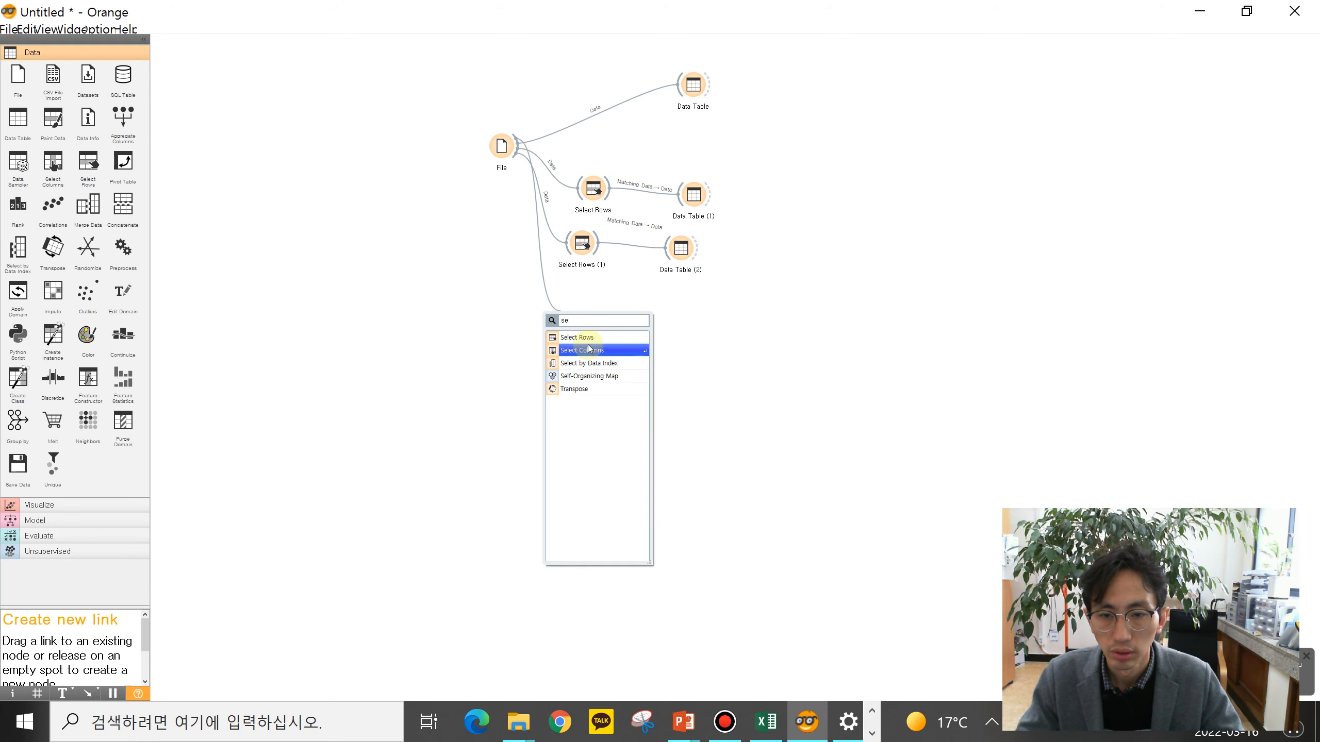
pyautogui.click(588, 337)
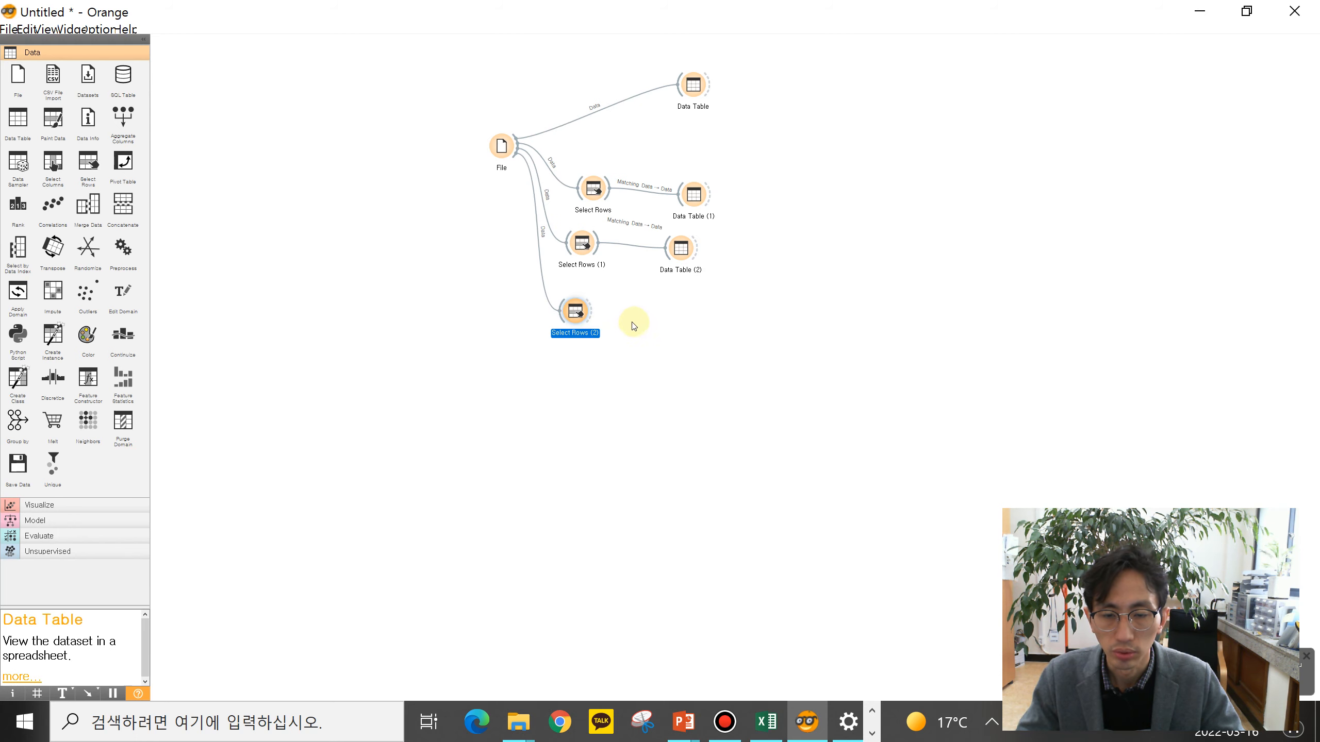
# Set the condition of the third Select Rows widget to 기말고사 is greater than 30
pyautogui.doubleClick(580, 315)
pyautogui.click(545, 289)
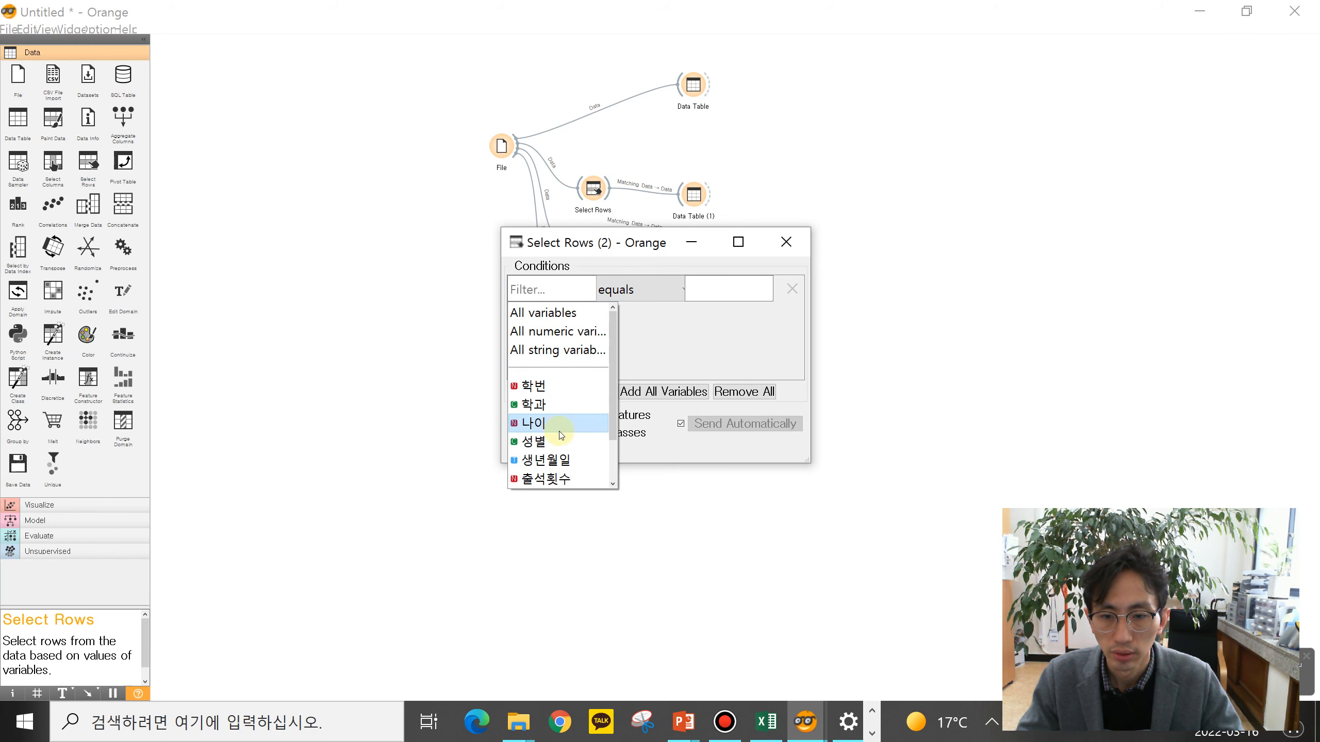
pyautogui.scroll(-1, 557, 470)
pyautogui.click(555, 467)
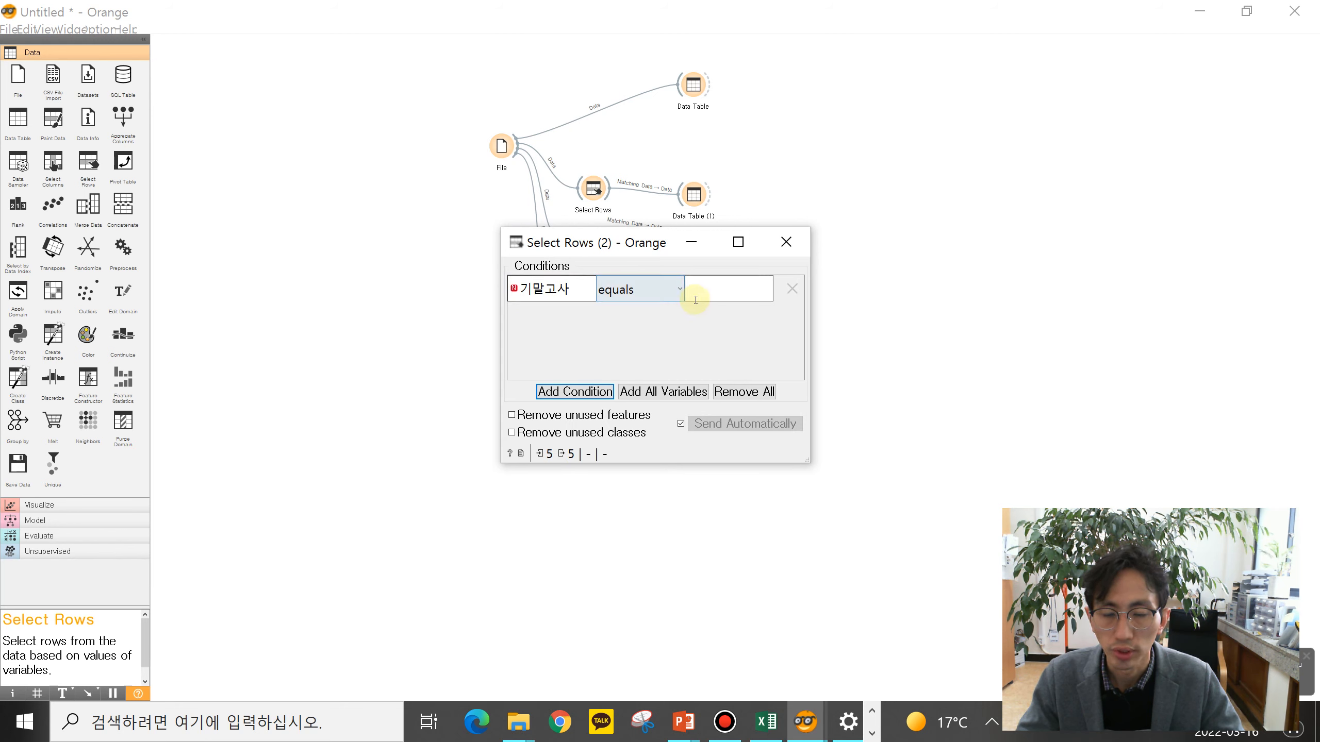
pyautogui.click(662, 291)
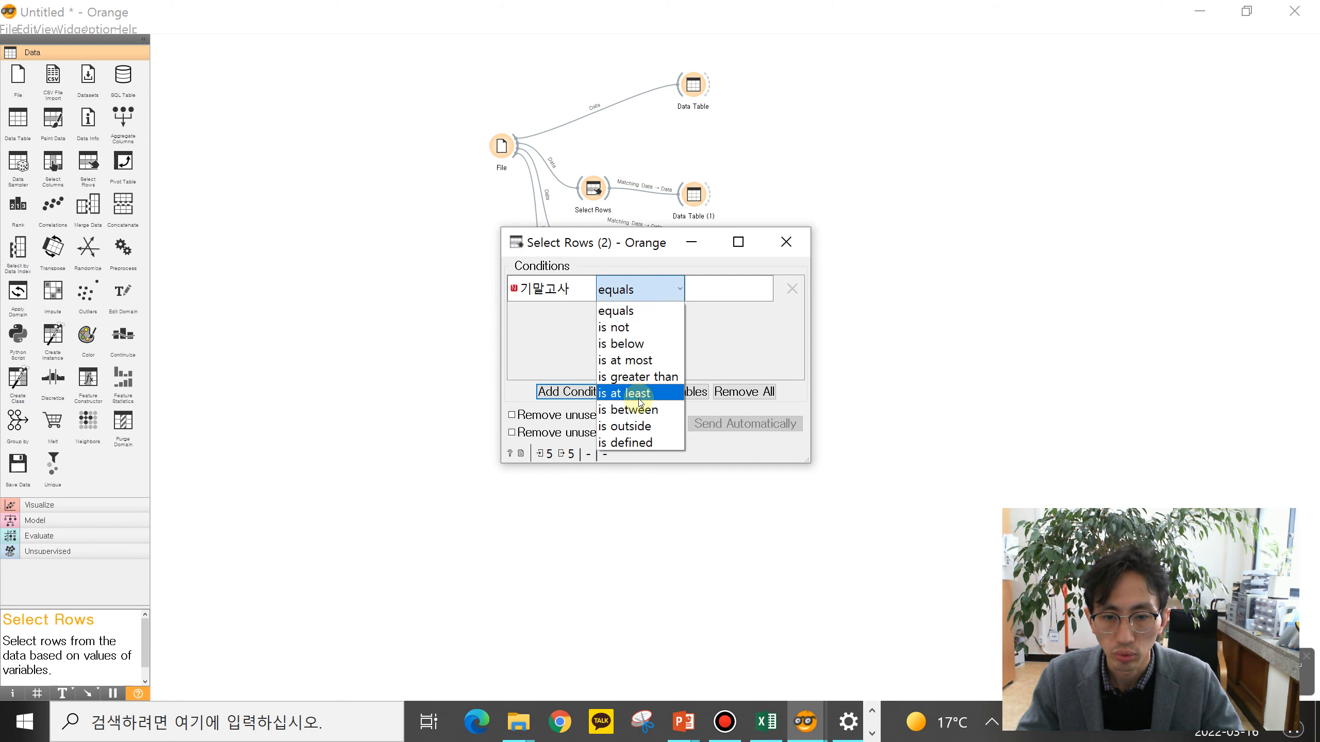
pyautogui.click(640, 378)
pyautogui.click(710, 299)
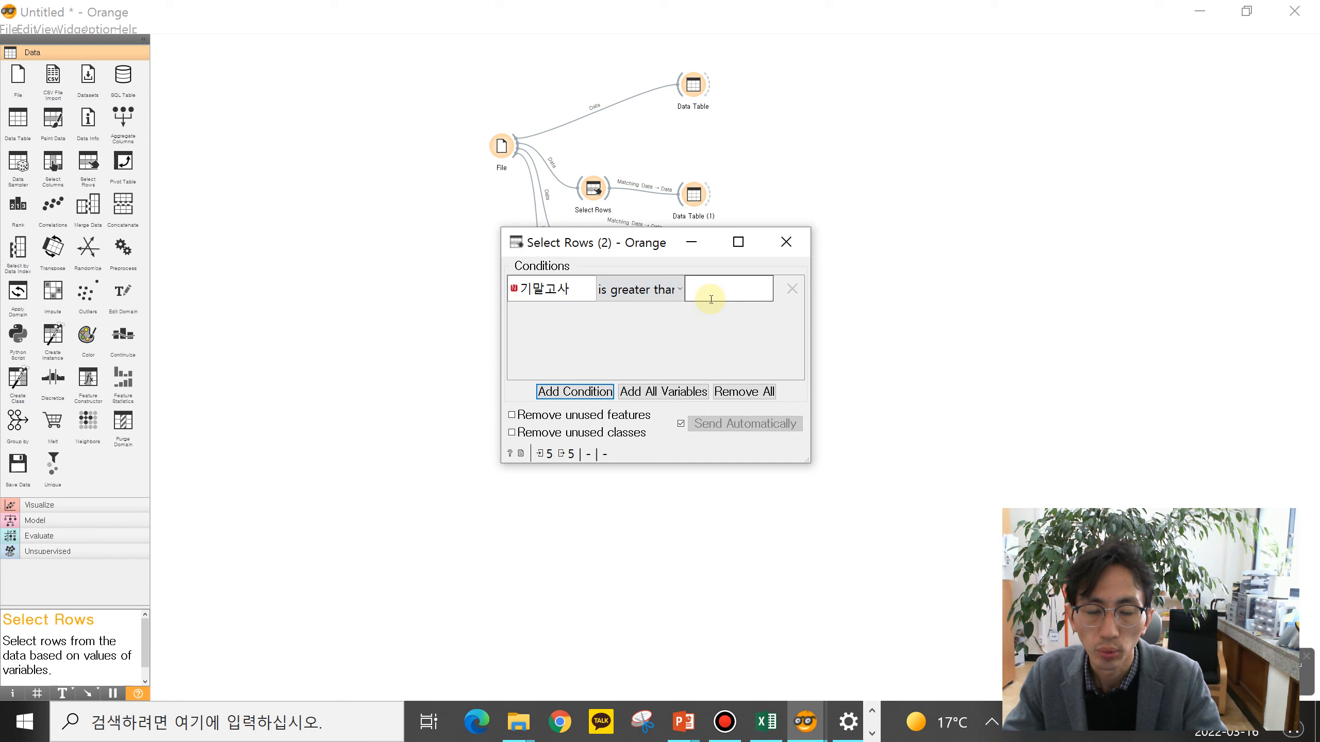
pyautogui.write('30')
pyautogui.press('Return')
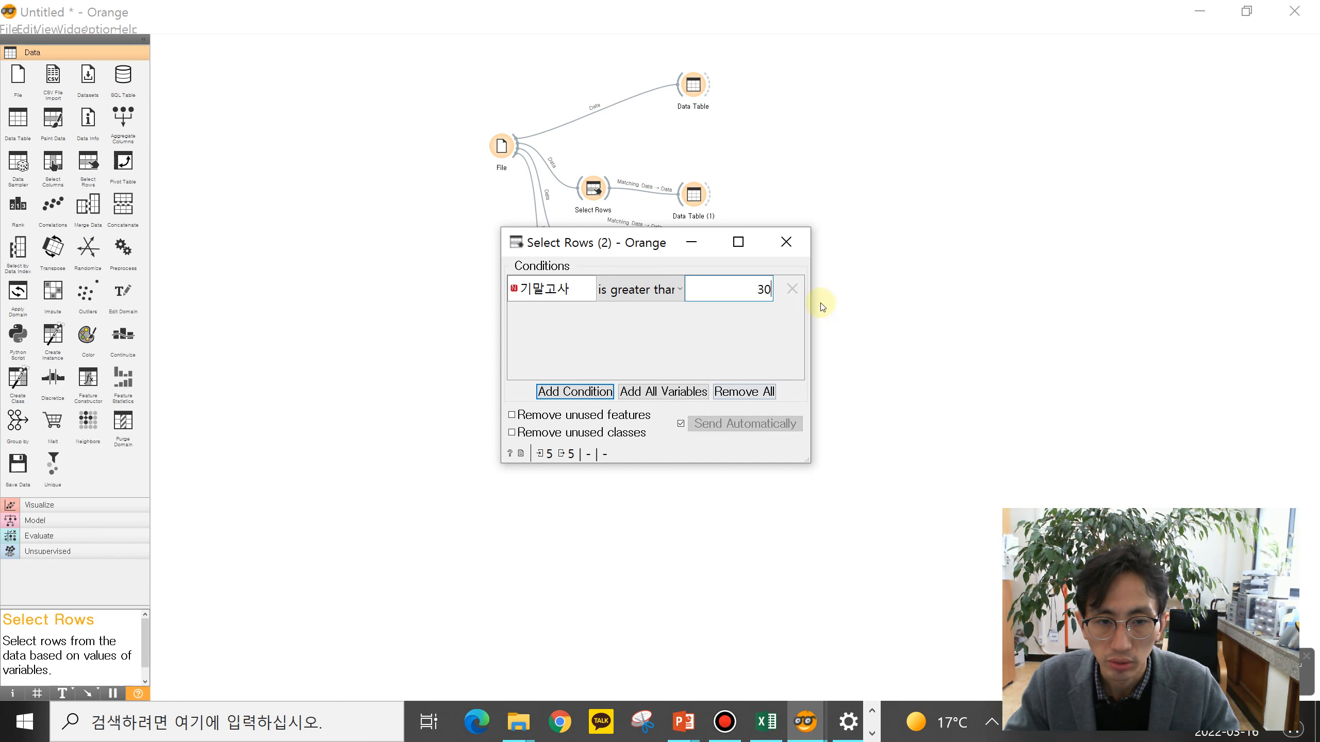
pyautogui.click(786, 242)
# Attach a Data Table to the third Select Rows widget and view the rows matching the 기말고사 condition
pyautogui.moveTo(592, 309); pyautogui.dragTo(654, 307)
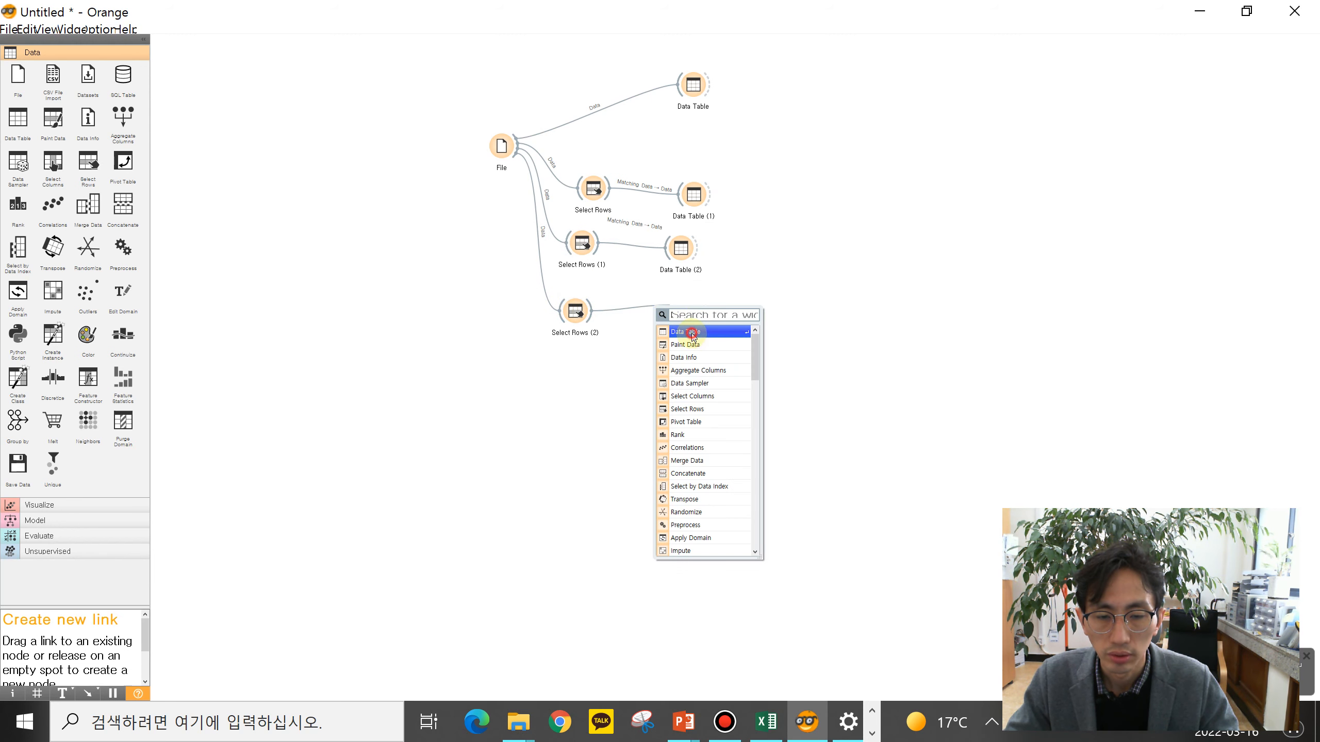
pyautogui.click(692, 333)
pyautogui.doubleClick(689, 311)
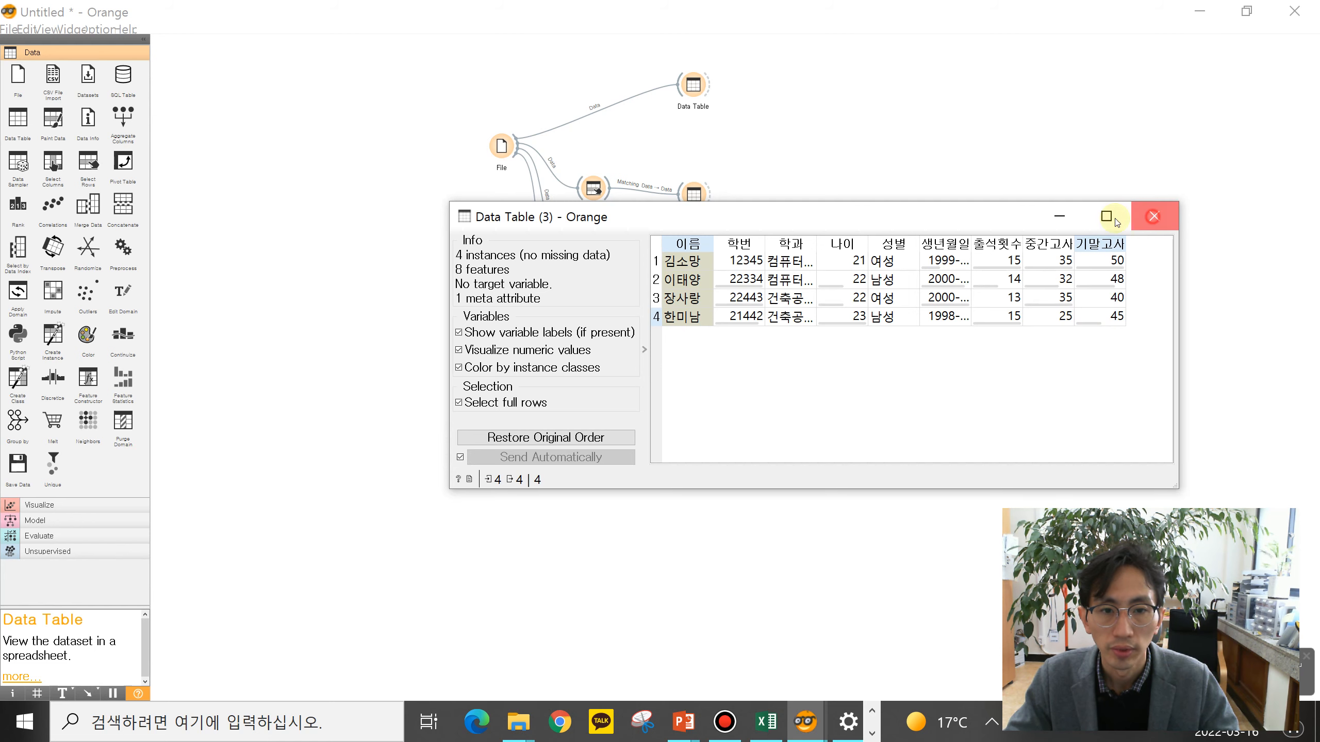
pyautogui.click(1151, 210)
# Move the third and second Select Rows widgets slightly upward to tidy the workflow and make room below
pyautogui.click(582, 310)
pyautogui.moveTo(584, 311); pyautogui.dragTo(590, 292)
pyautogui.moveTo(592, 239); pyautogui.dragTo(601, 227)
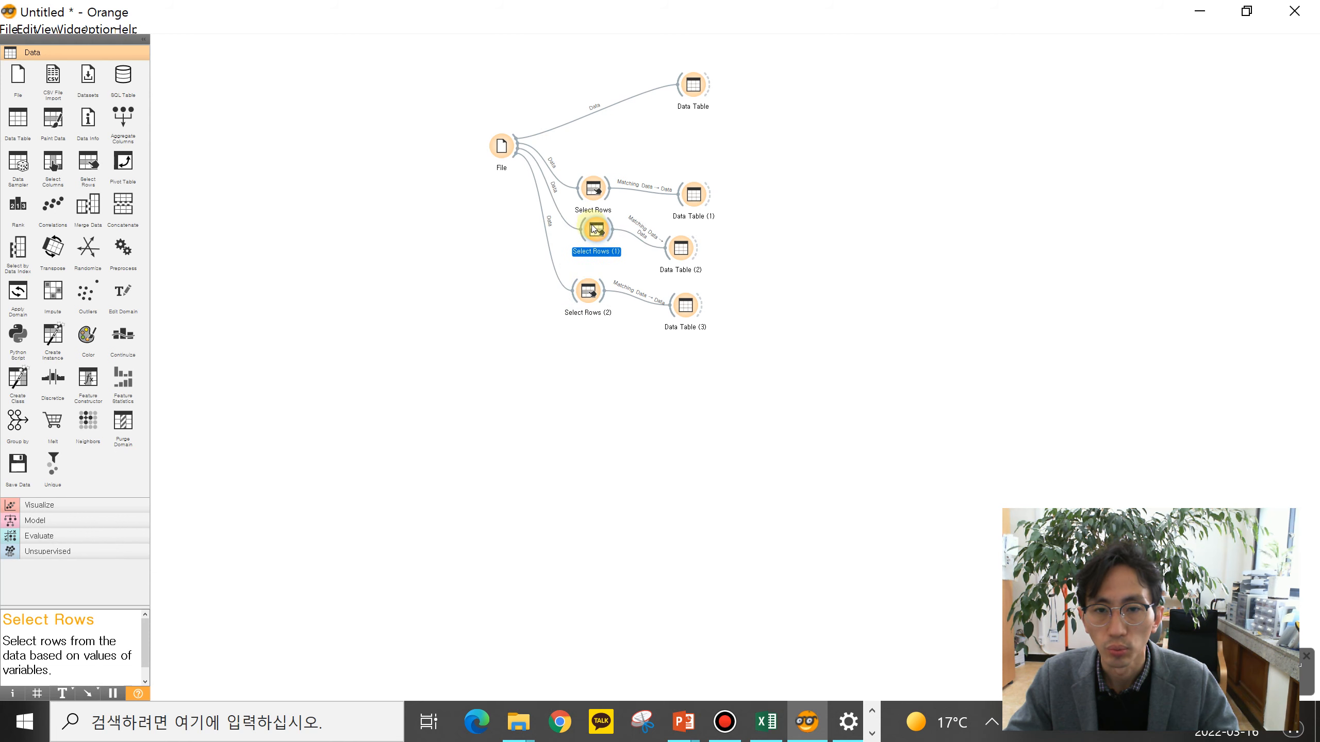
# Add a Select Columns widget below the Select Rows widgets, linked from the File widget
pyautogui.click(517, 152)
pyautogui.moveTo(518, 154); pyautogui.dragTo(563, 350)
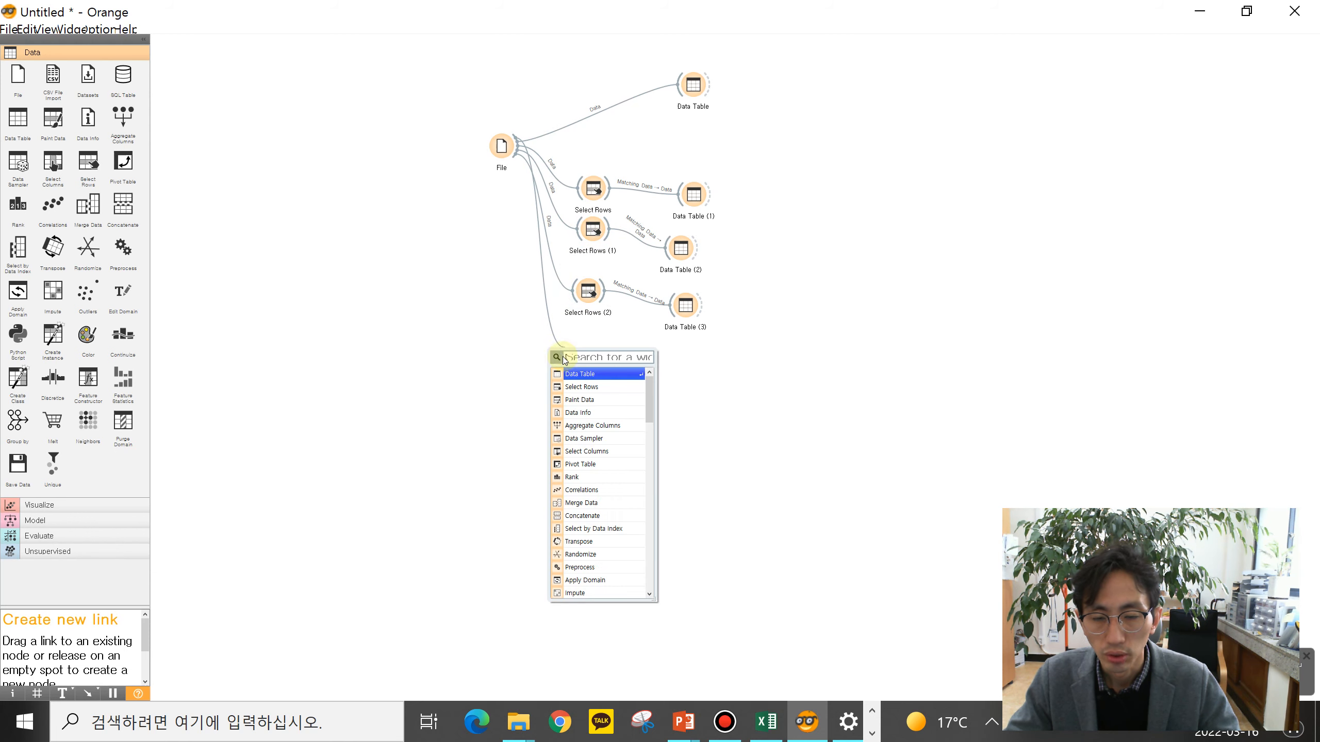
pyautogui.click(597, 383)
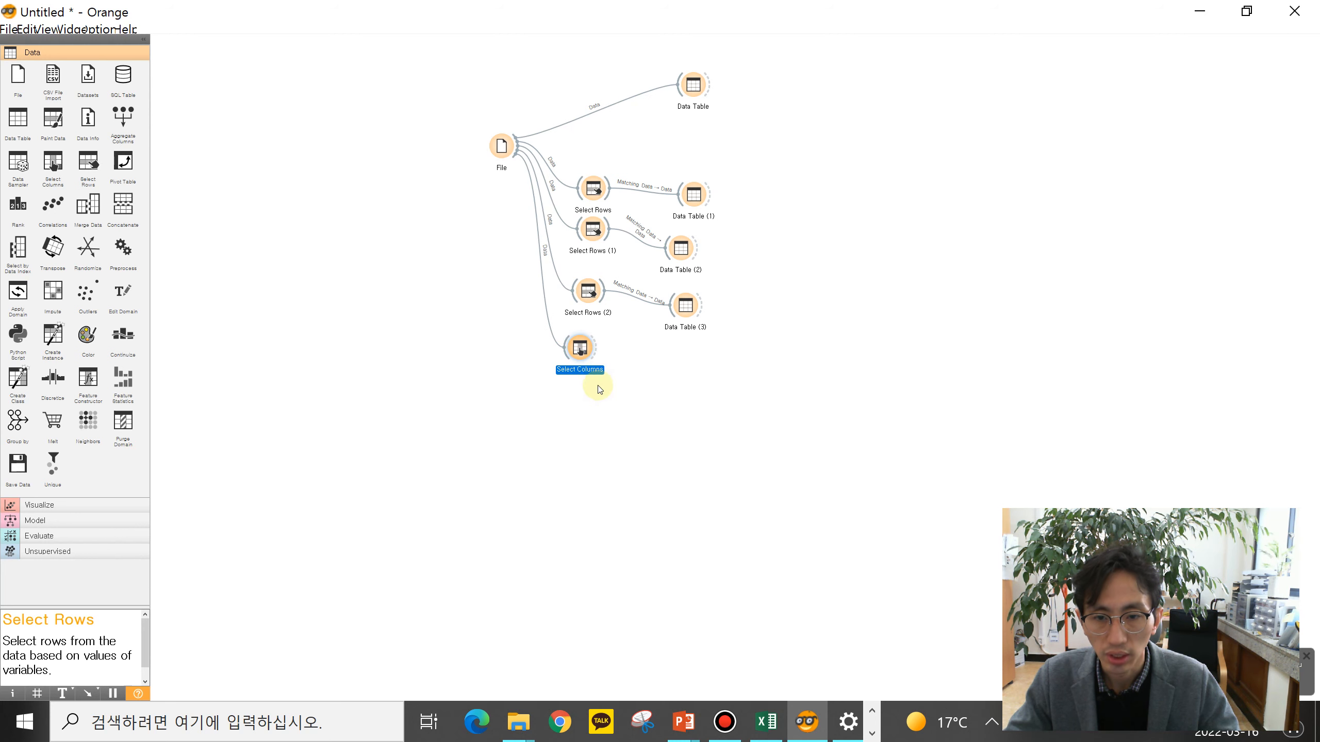
# In Select Columns, move all variables from 학번 through 기말고사 out of Features into Ignored
pyautogui.doubleClick(582, 349)
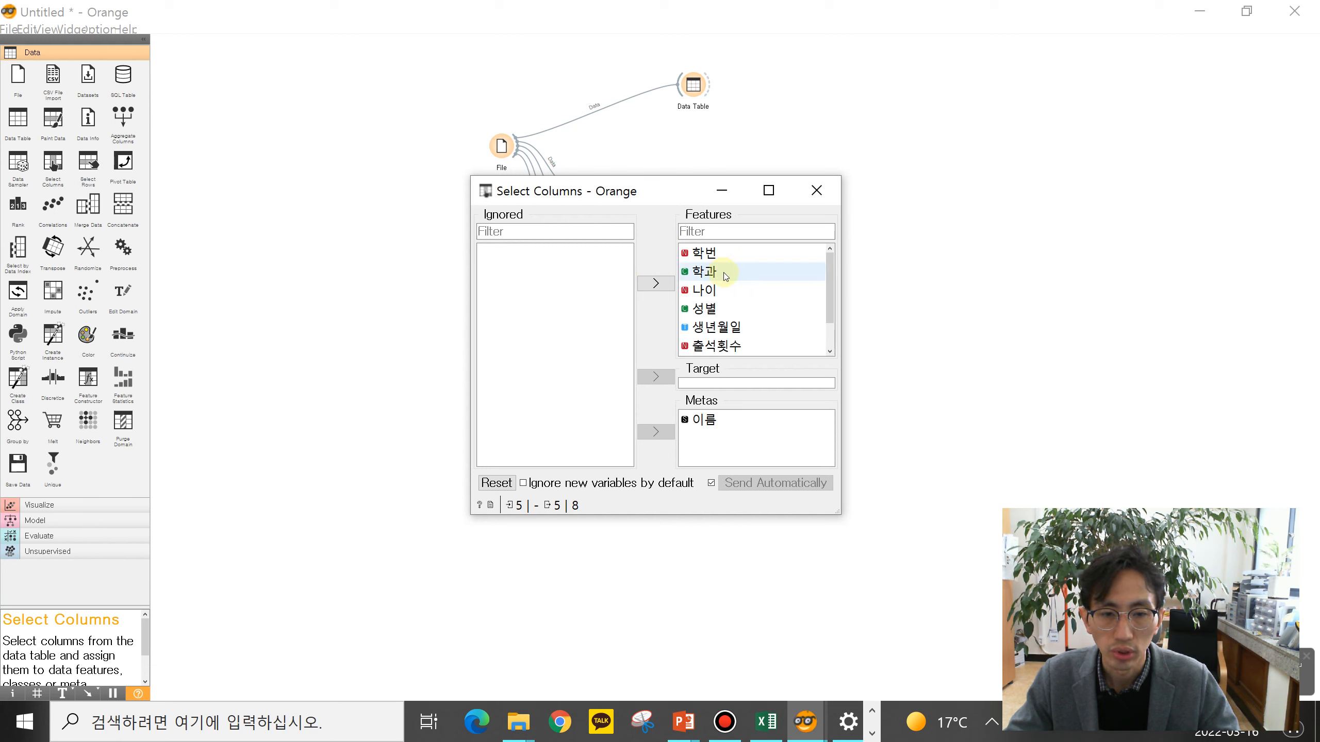
pyautogui.scroll(-1, 743, 268)
pyautogui.scroll(1, 779, 340)
pyautogui.moveTo(745, 259); pyautogui.dragTo(753, 347)
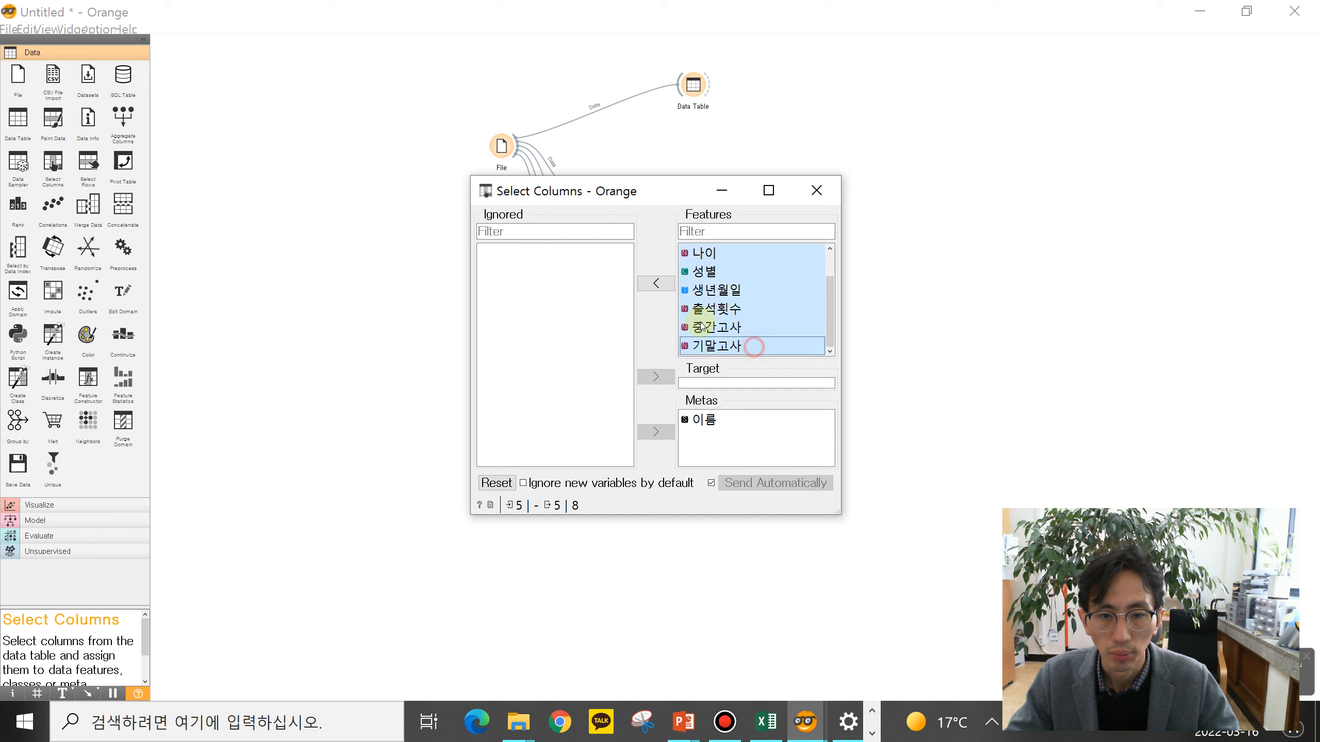
pyautogui.click(656, 284)
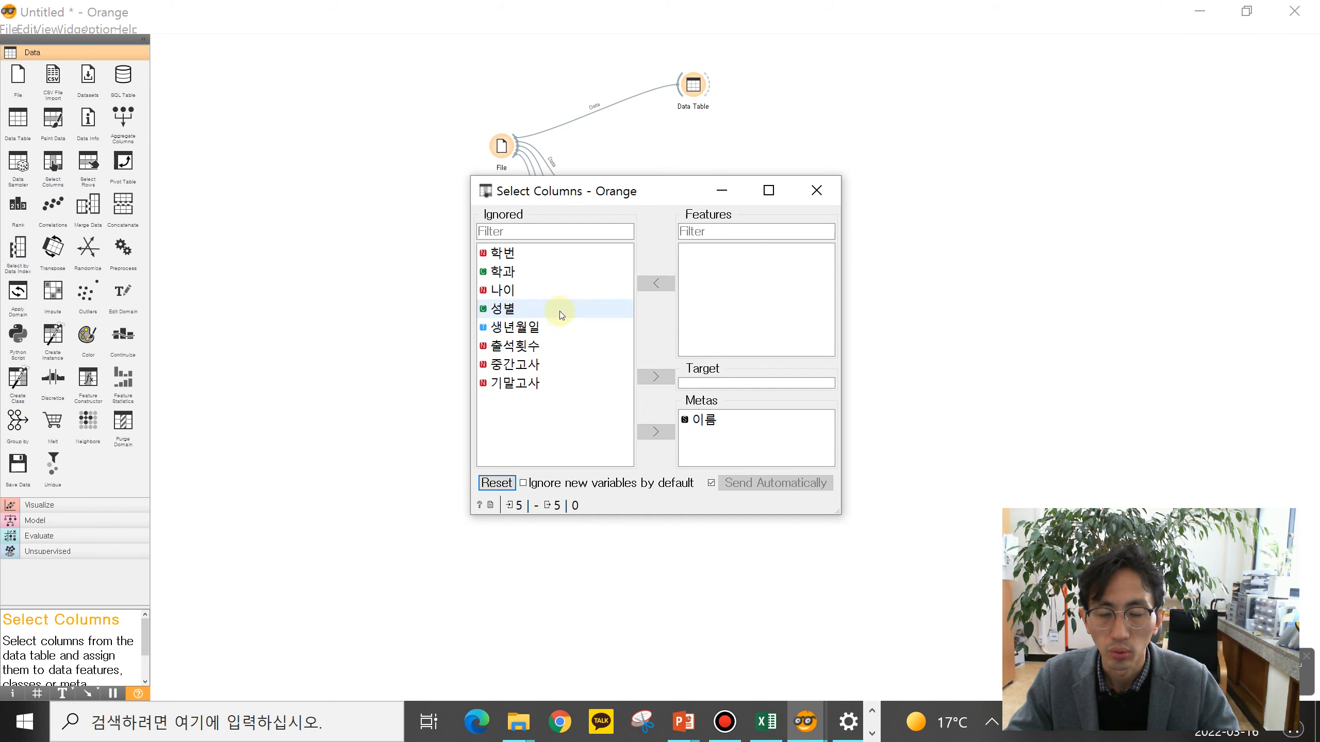
# Return only 나이 from Ignored to Features and close the Select Columns settings
pyautogui.click(513, 295)
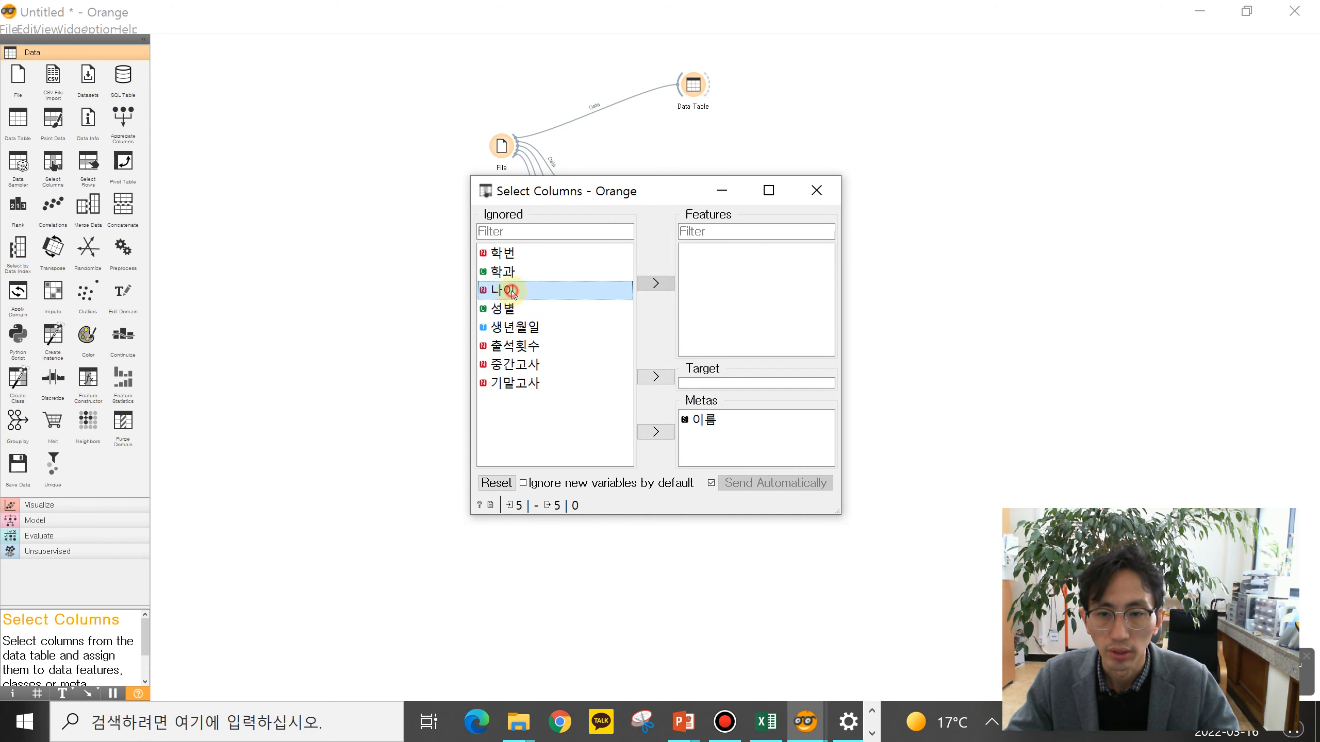
pyautogui.click(655, 284)
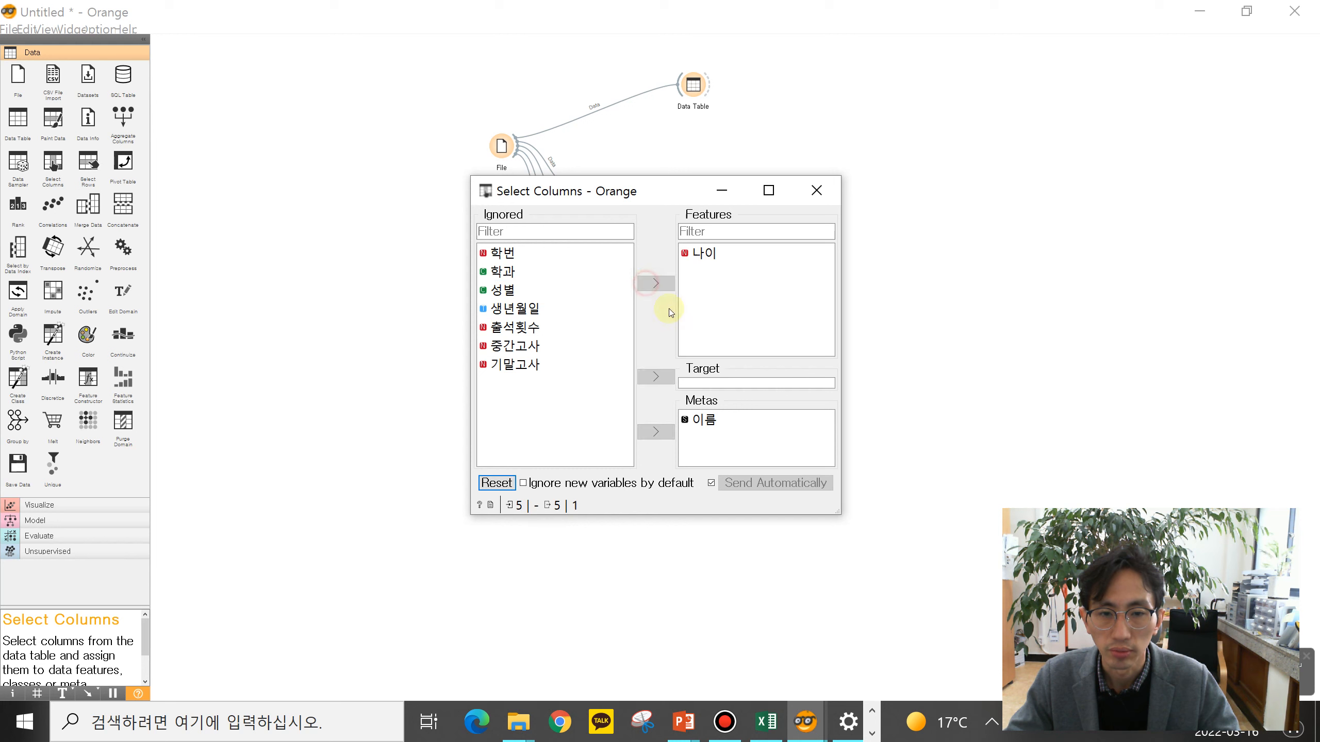
pyautogui.click(816, 190)
# Attach a Data Table to Select Columns and view the extracted columns
pyautogui.moveTo(598, 351); pyautogui.dragTo(674, 356)
pyautogui.click(703, 383)
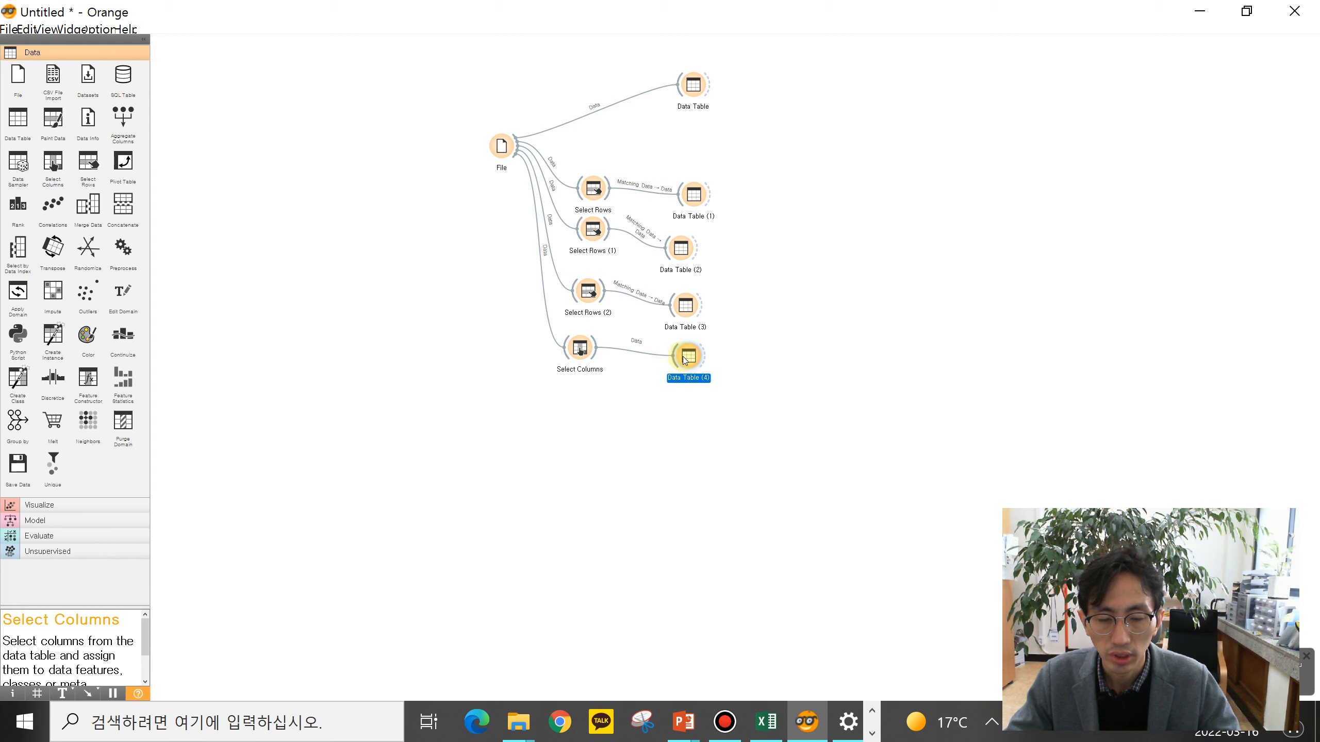
pyautogui.doubleClick(681, 359)
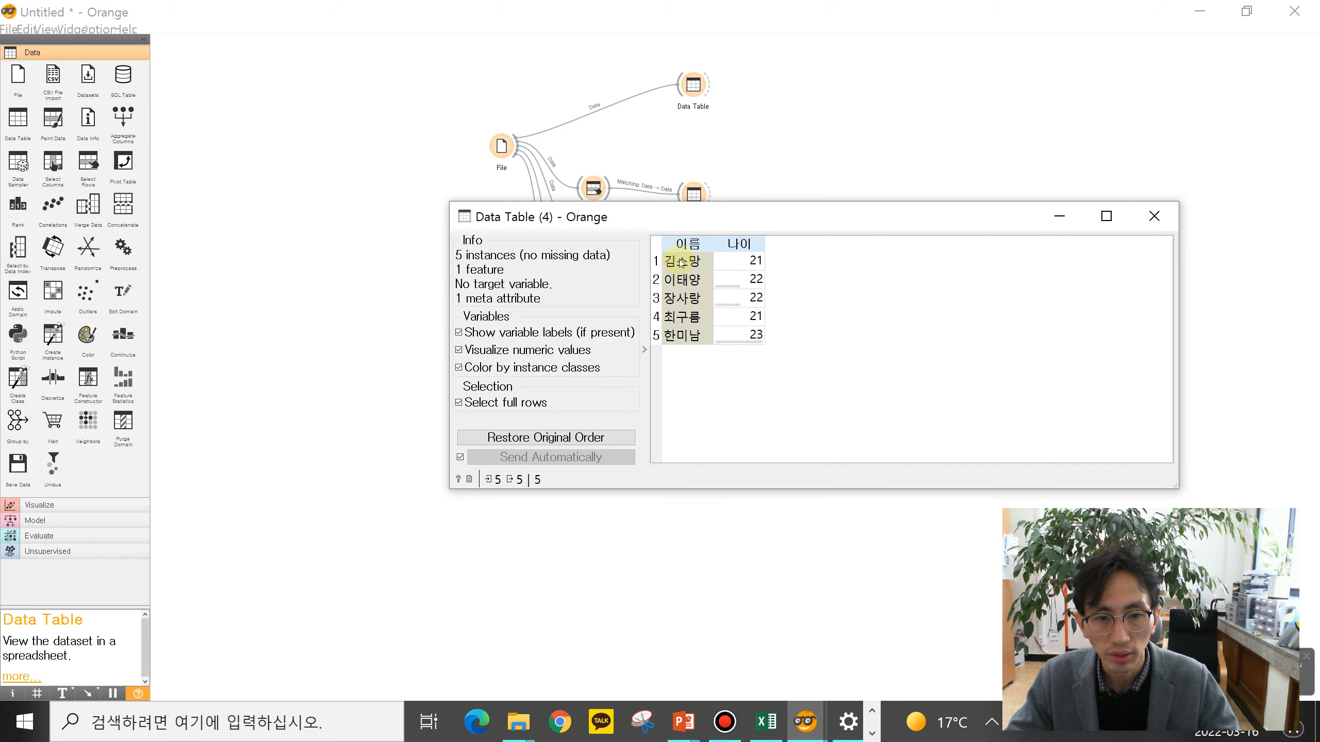
pyautogui.click(1154, 215)
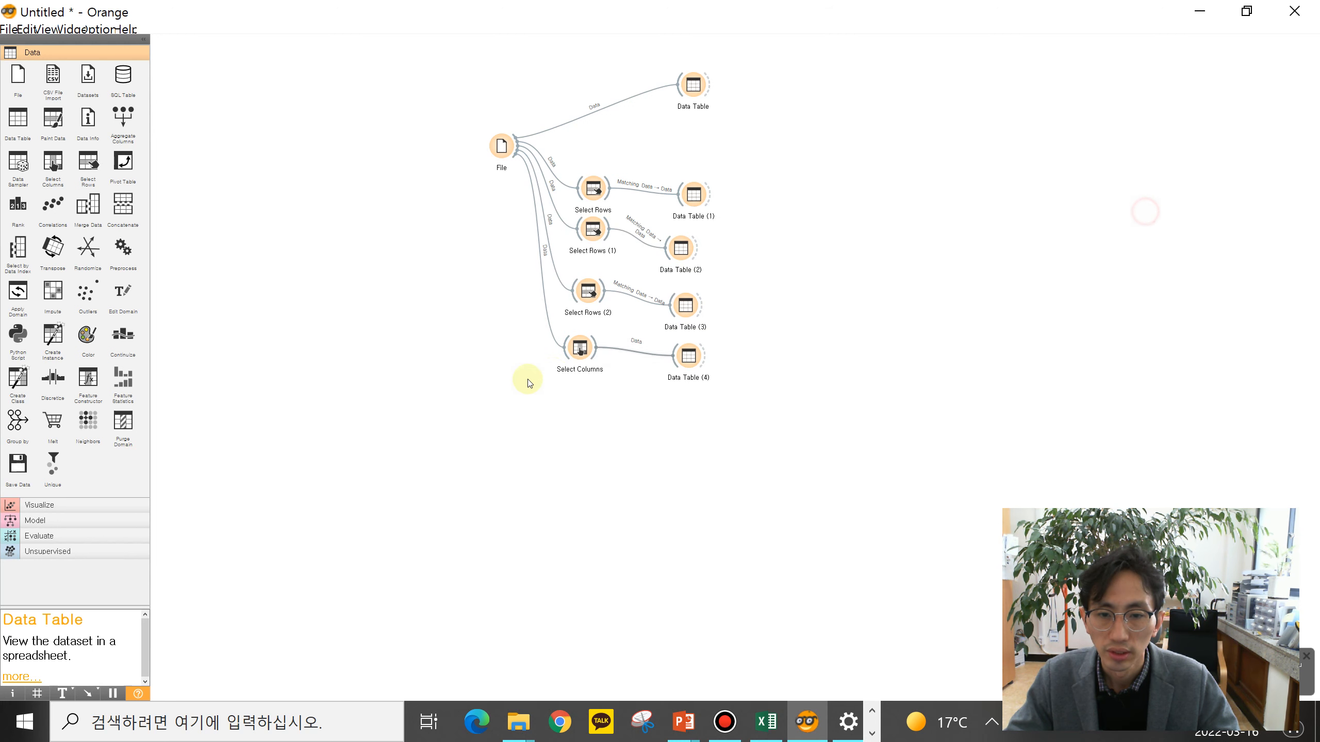
# Move 이름 from Metas to Ignored in Select Columns and check the result in its connected Data Table
pyautogui.doubleClick(575, 349)
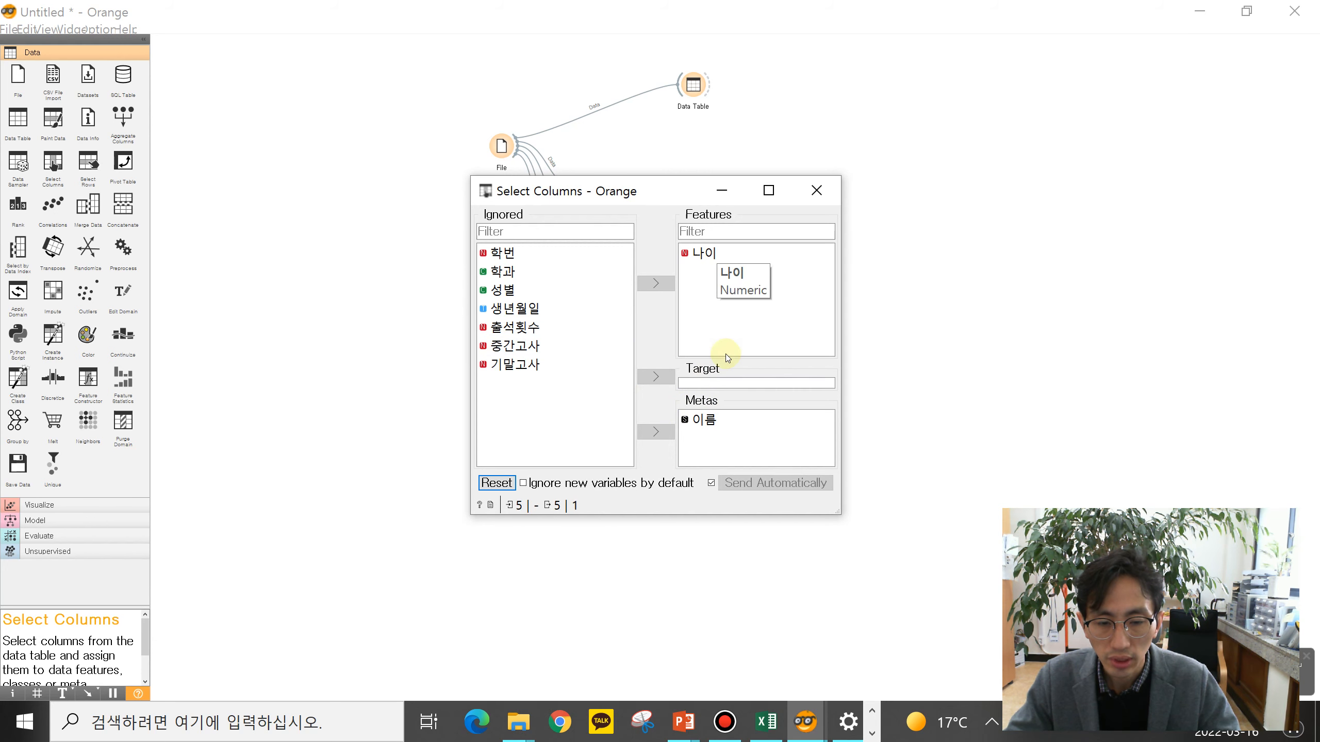
pyautogui.click(713, 423)
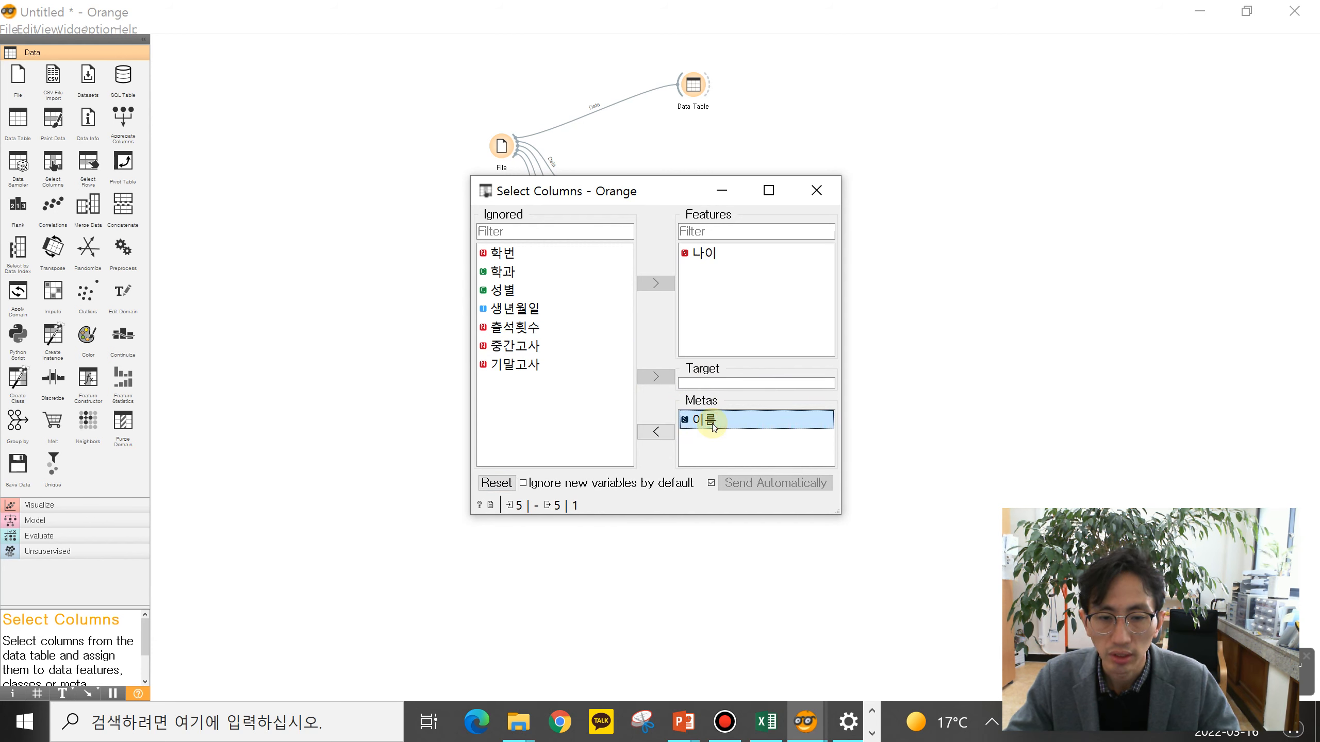
pyautogui.click(657, 433)
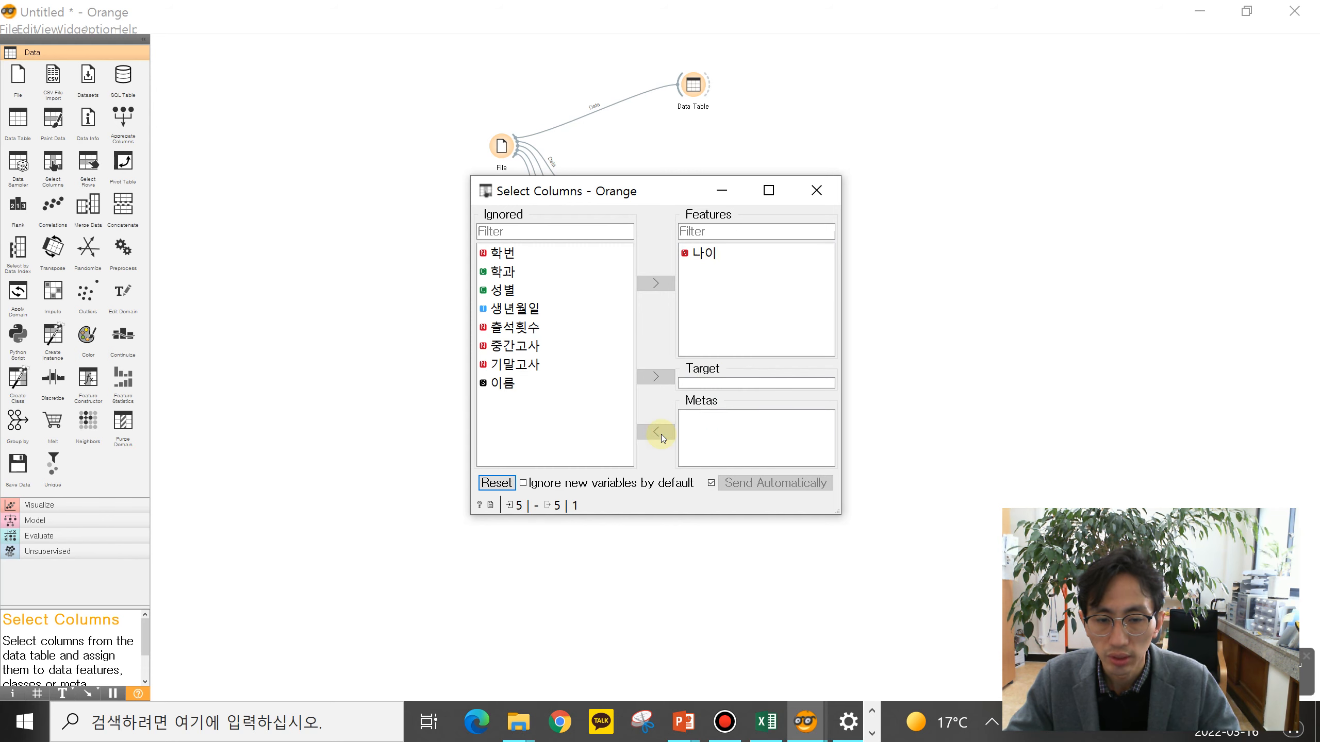
pyautogui.click(816, 190)
pyautogui.doubleClick(692, 357)
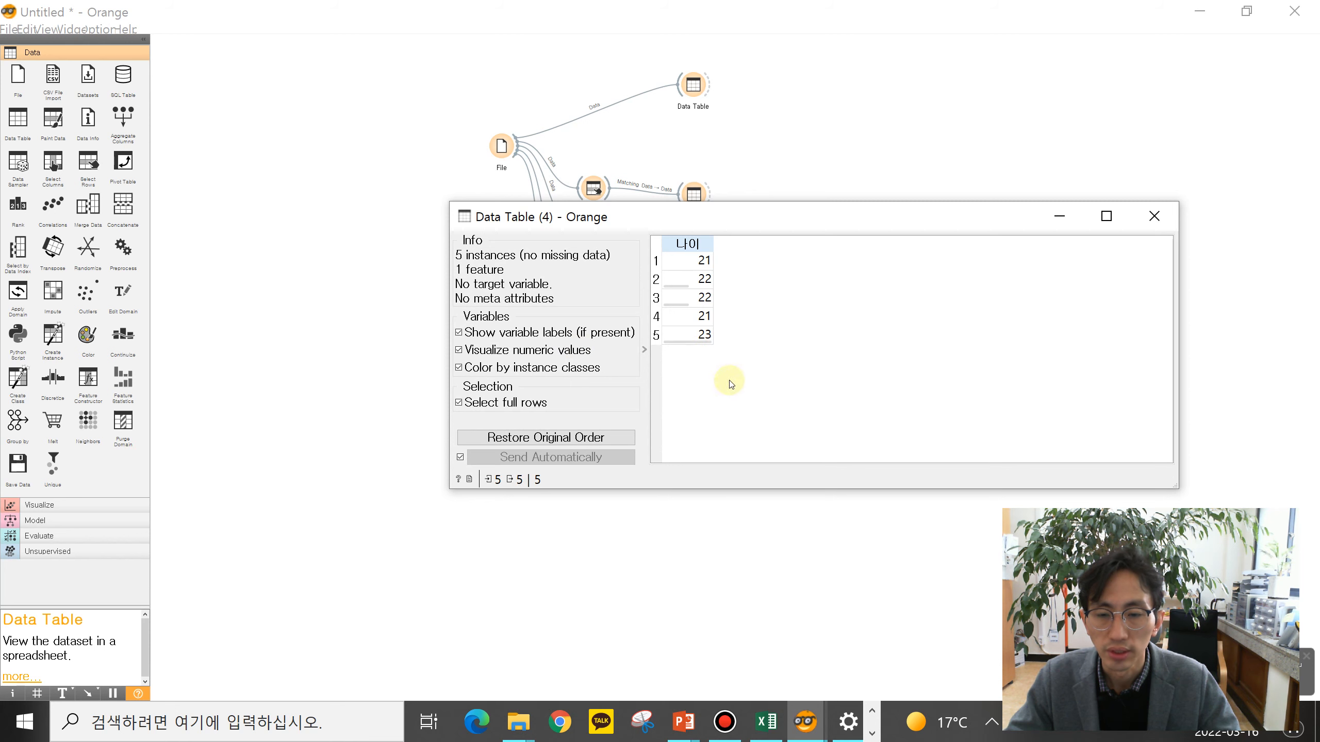
pyautogui.click(1154, 215)
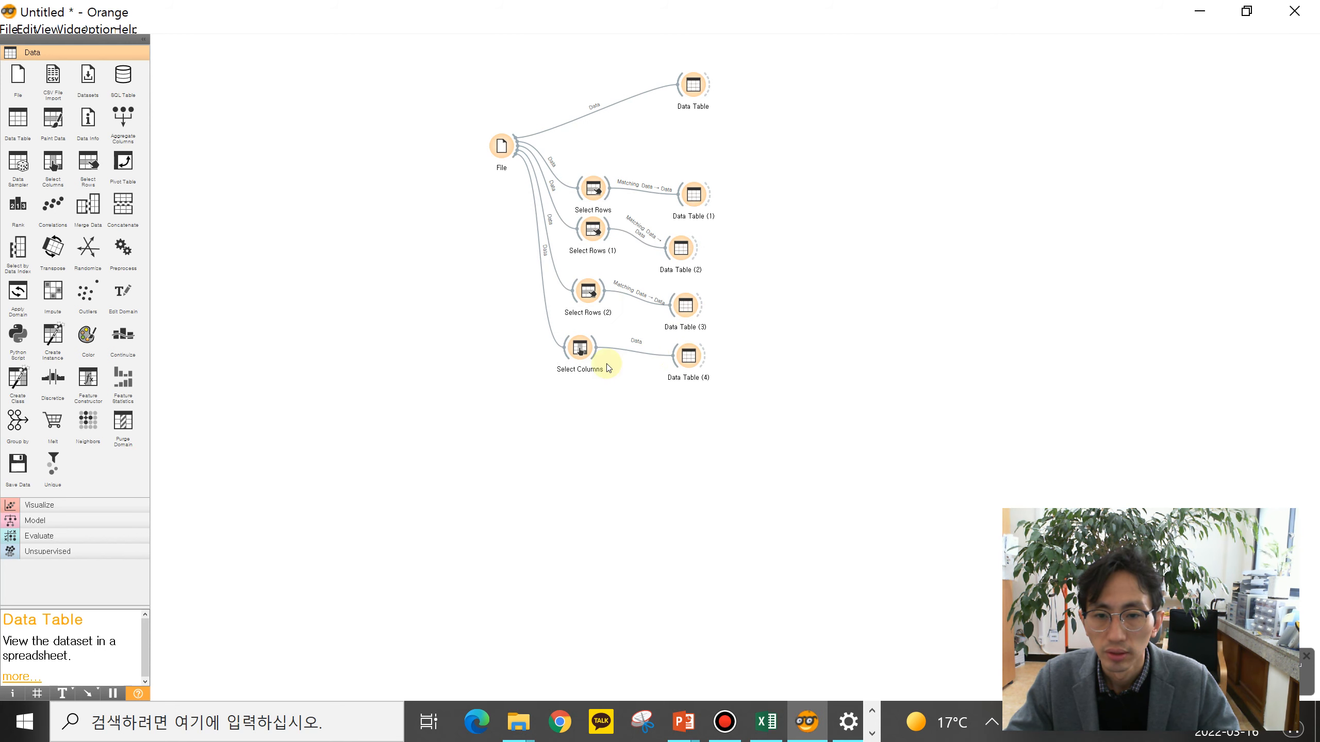
# In Select Columns, move 이름 and 학번 from Ignored to Metas and close the settings
pyautogui.doubleClick(580, 351)
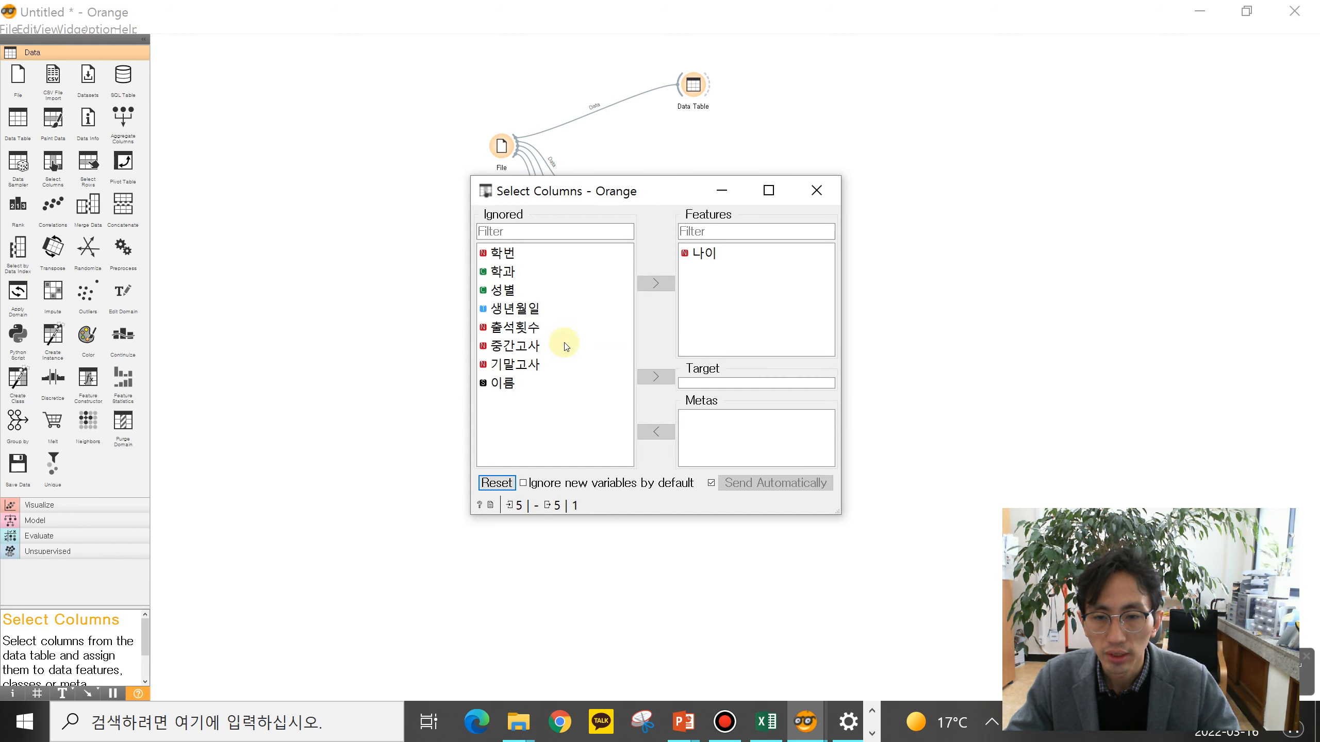
pyautogui.click(528, 386)
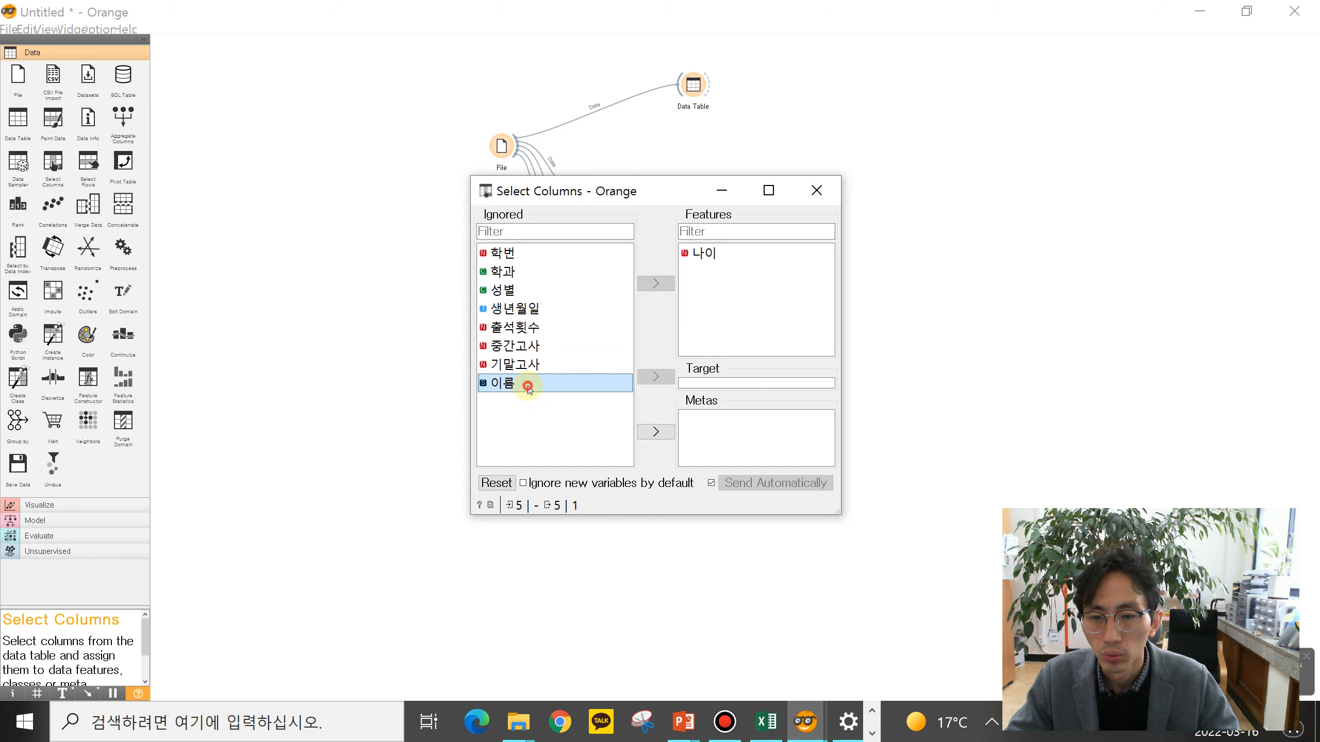
pyautogui.click(655, 433)
pyautogui.click(523, 252)
pyautogui.click(656, 433)
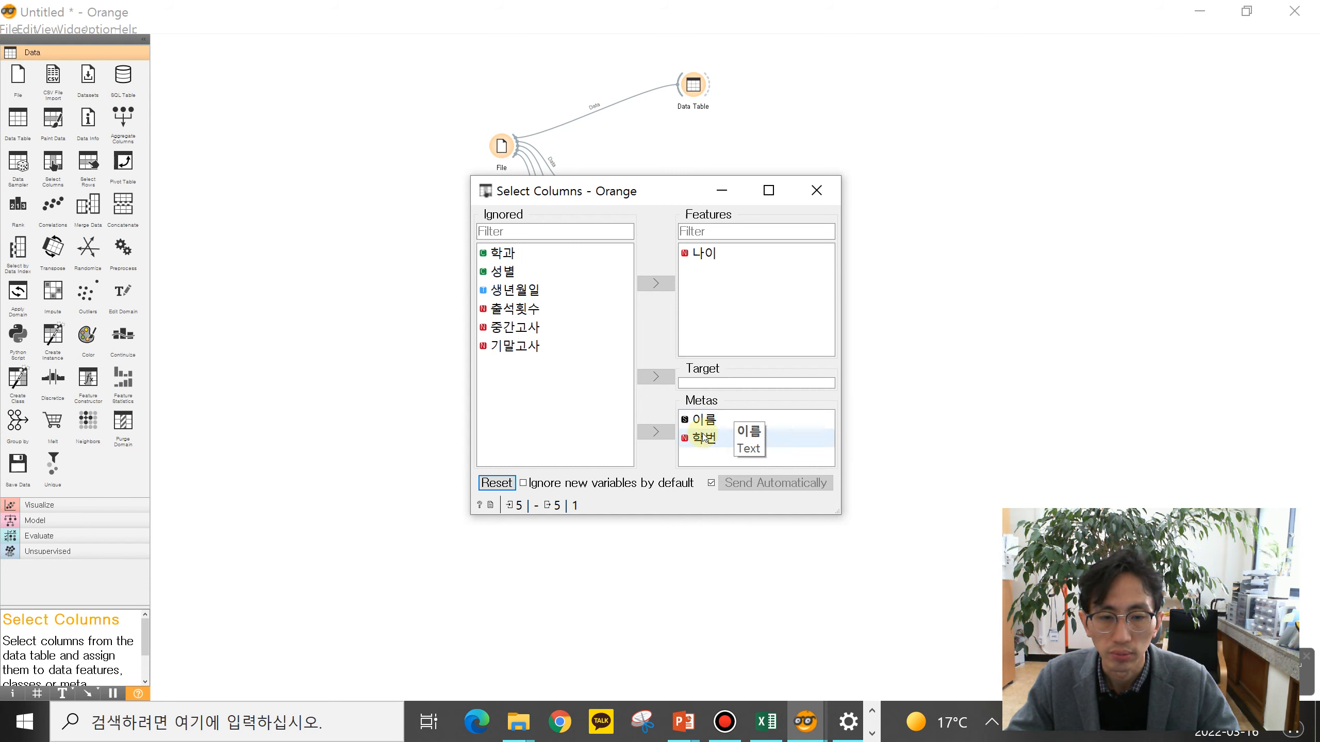
pyautogui.click(816, 190)
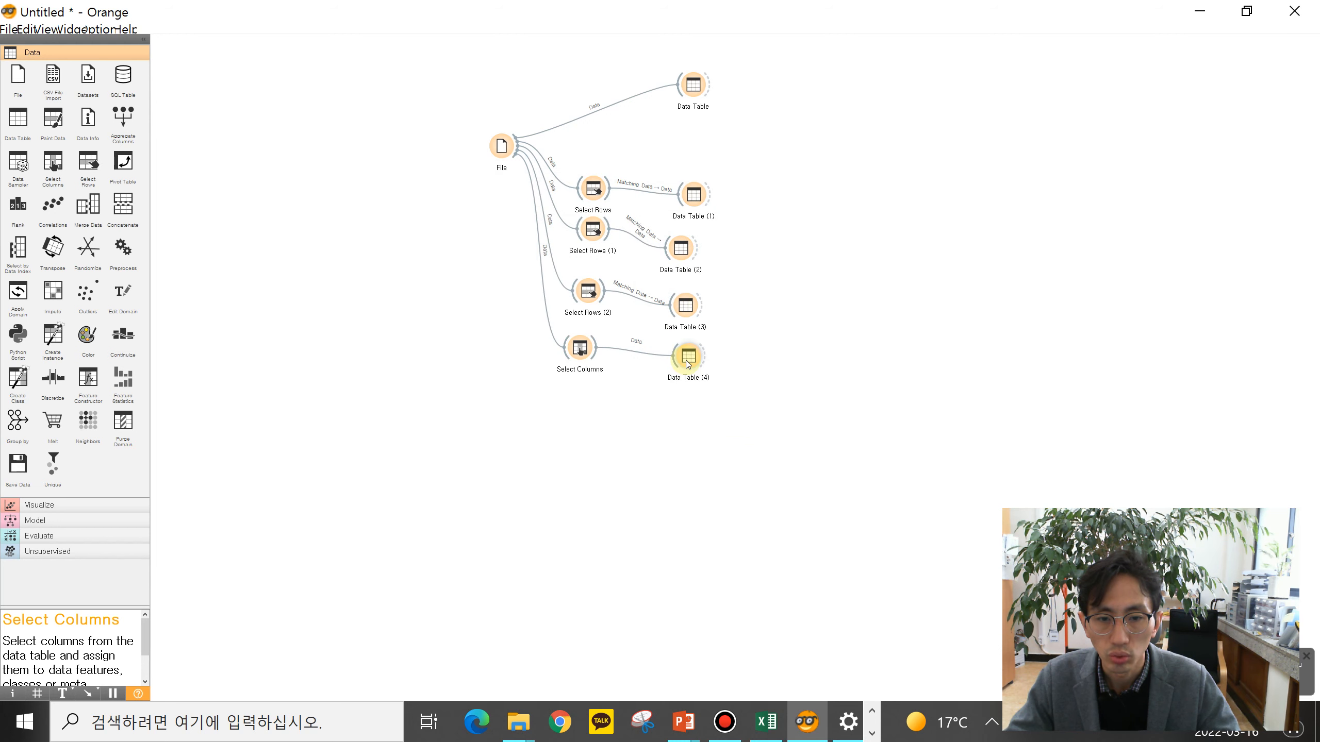
# Compare the column extraction in Data Table (4) with the full dataset in the Data Table connected directly to File
pyautogui.doubleClick(687, 359)
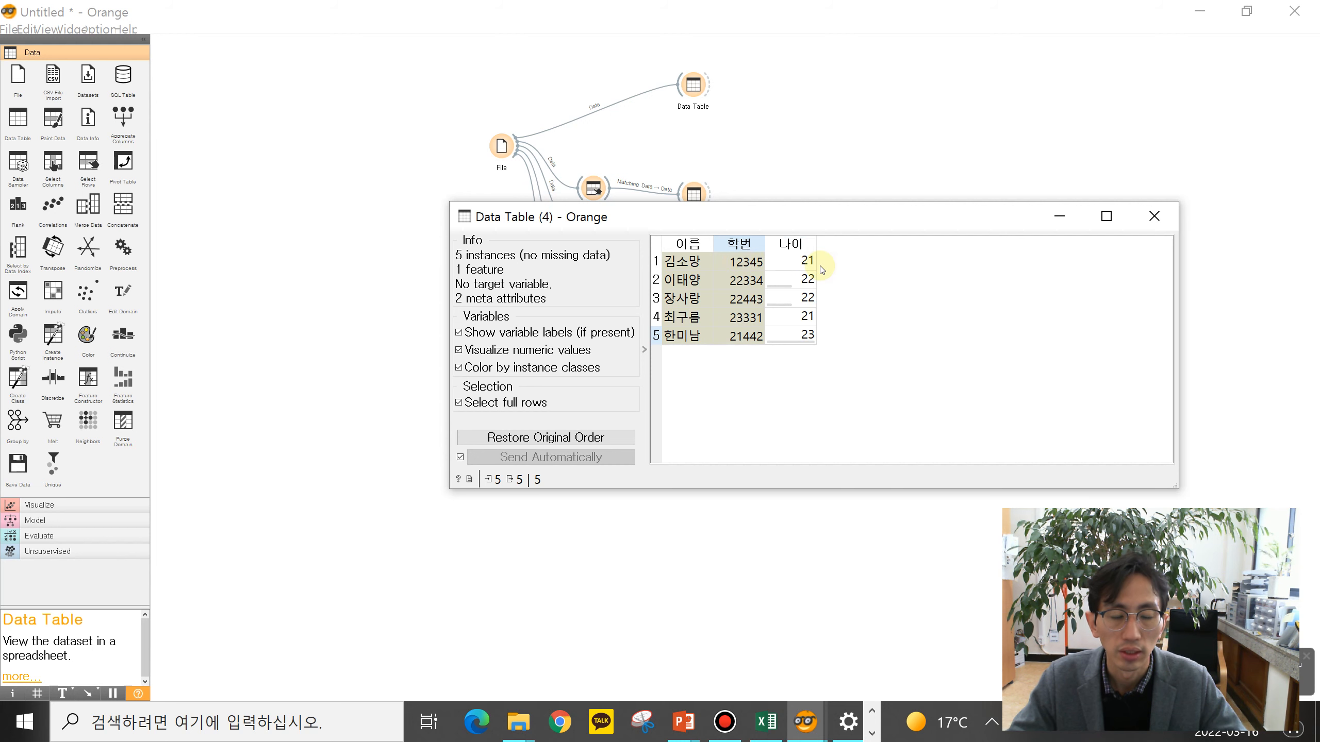
pyautogui.click(1154, 216)
pyautogui.doubleClick(694, 84)
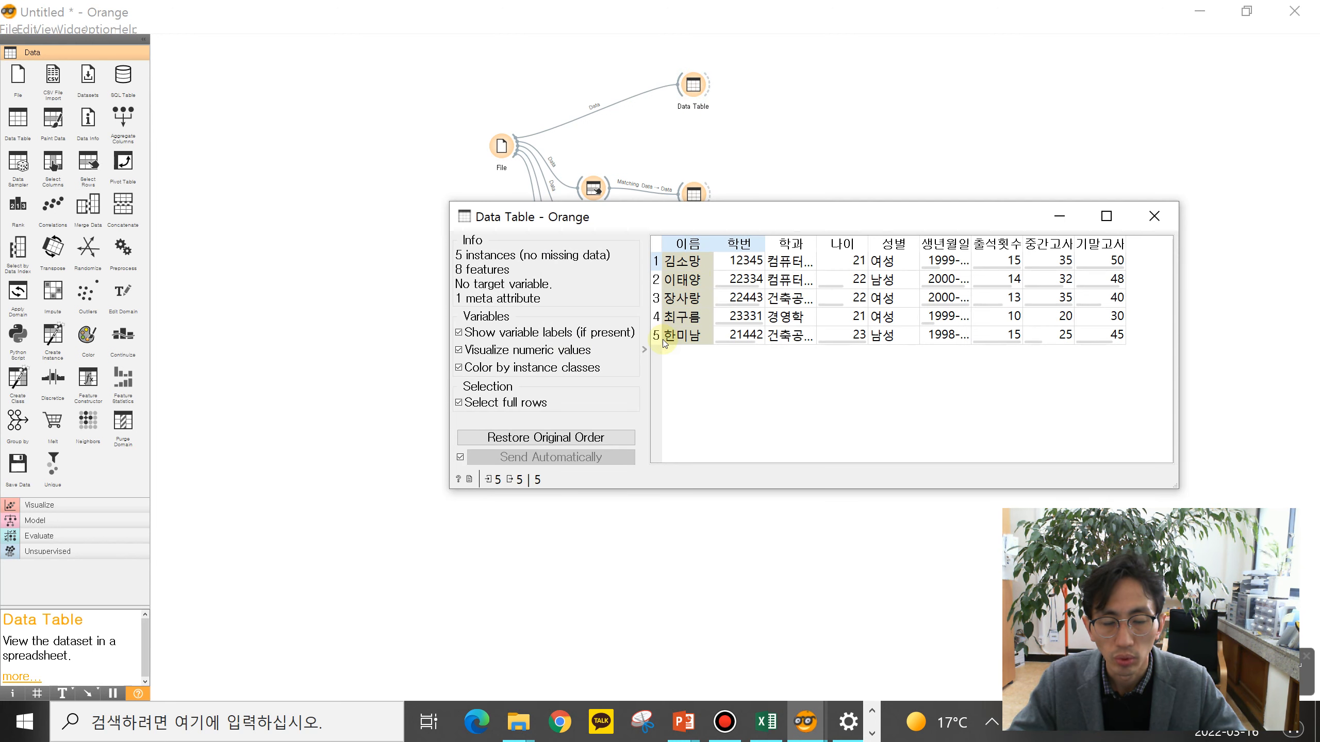
pyautogui.click(1154, 216)
pyautogui.doubleClick(690, 357)
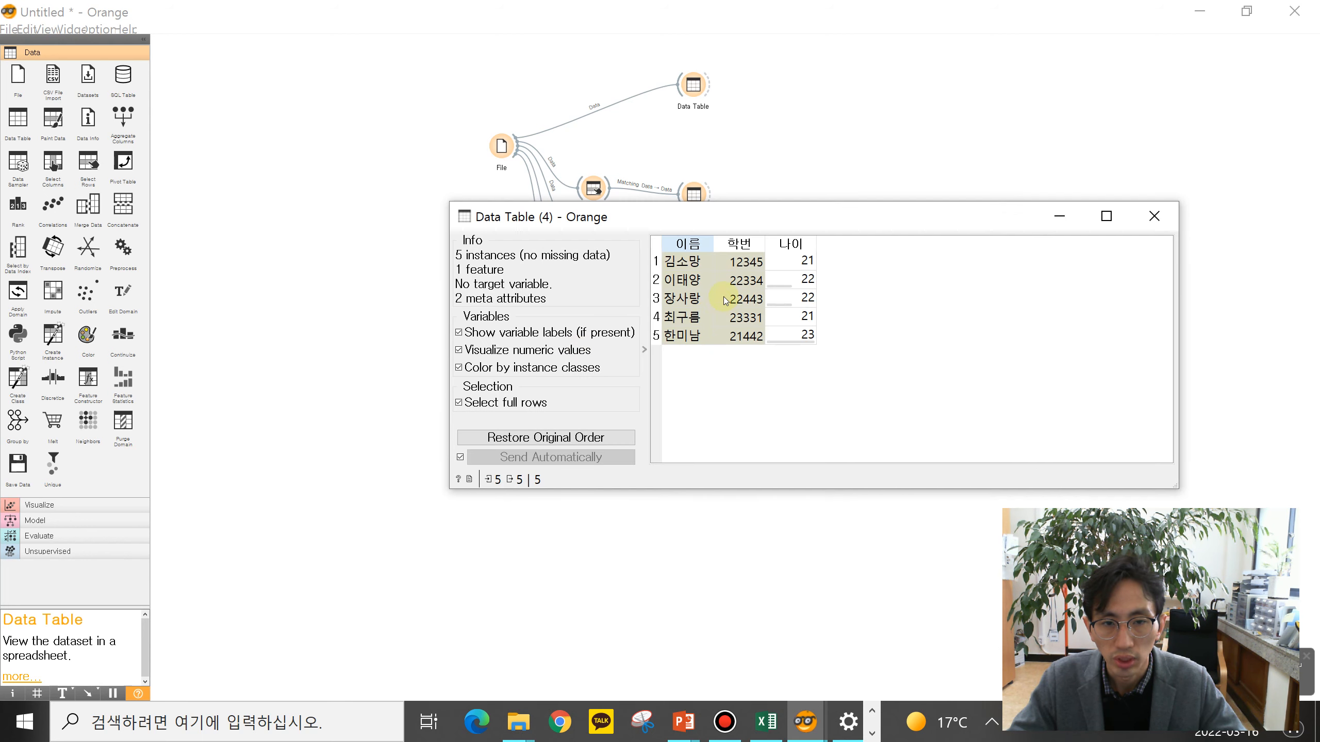
pyautogui.click(1154, 216)
# In the File settings, try the target role for 성별, return it to feature, and check the roles offered for 이름
pyautogui.doubleClick(499, 147)
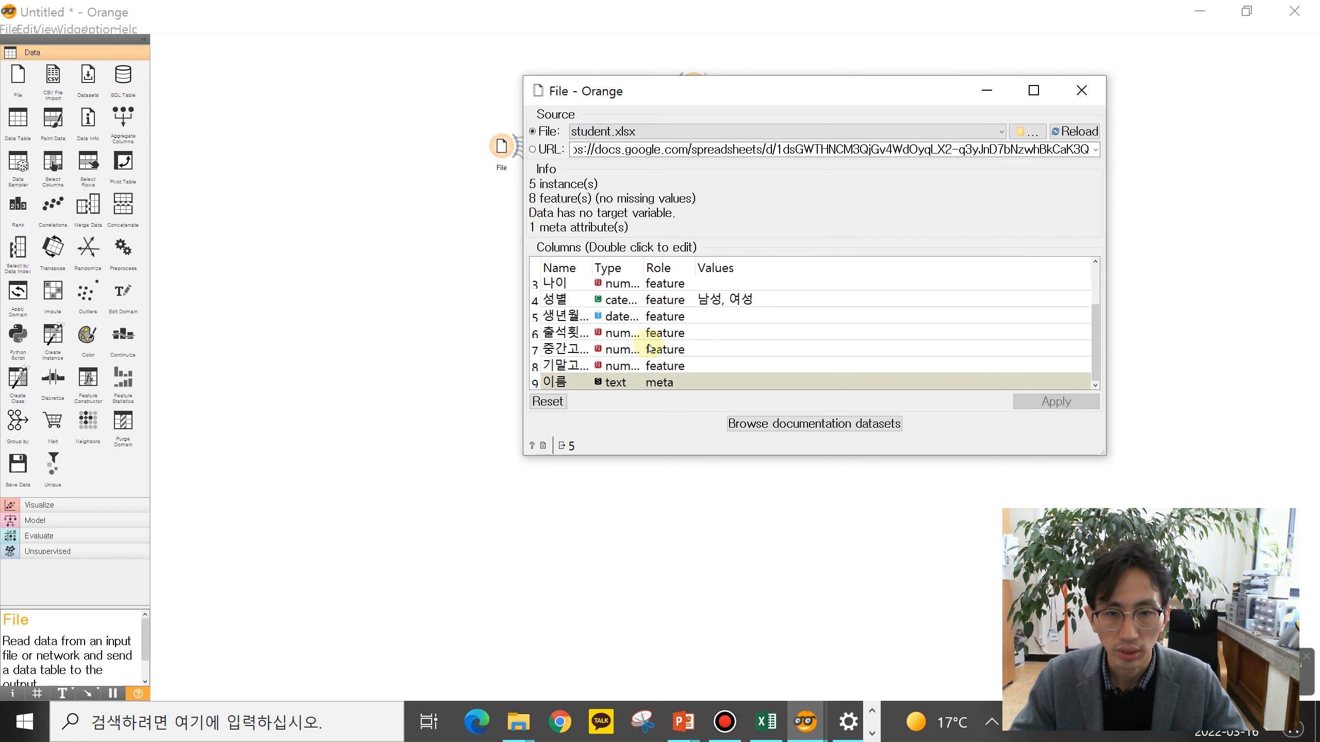
pyautogui.doubleClick(665, 300)
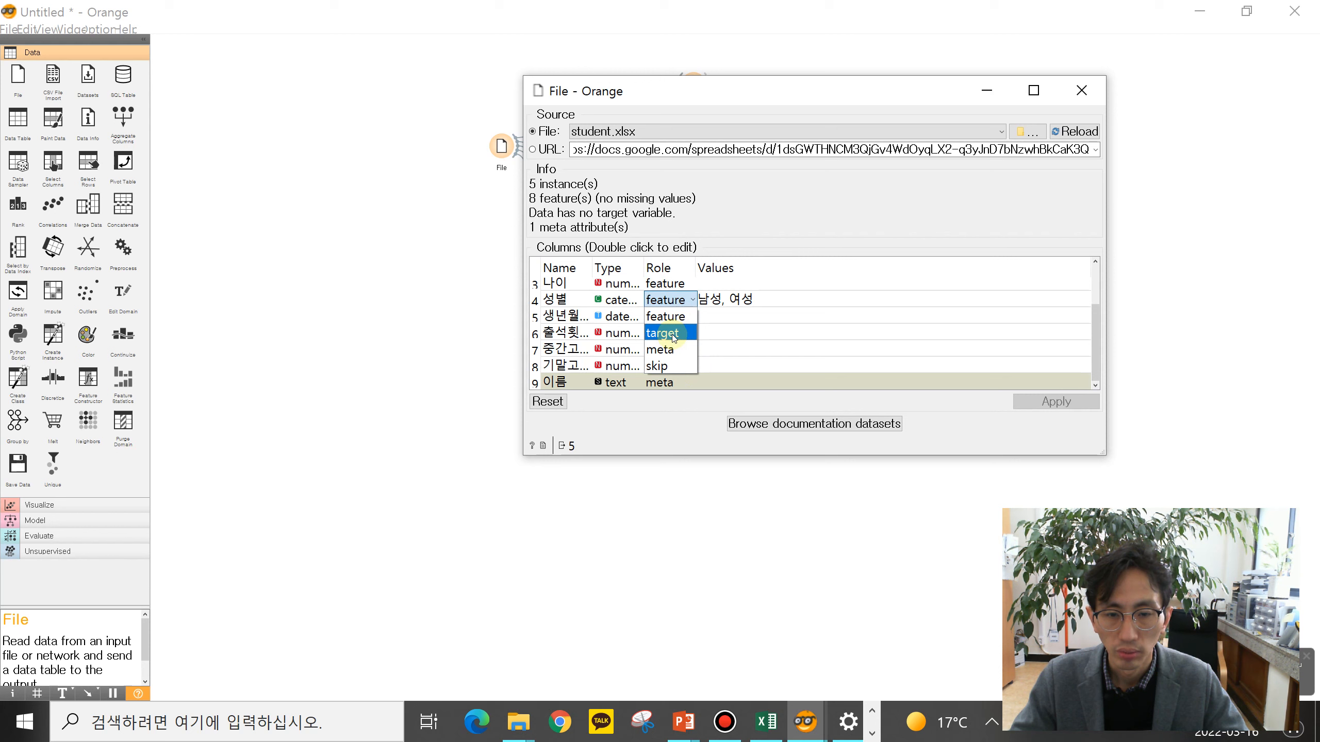
pyautogui.click(674, 337)
pyautogui.click(681, 300)
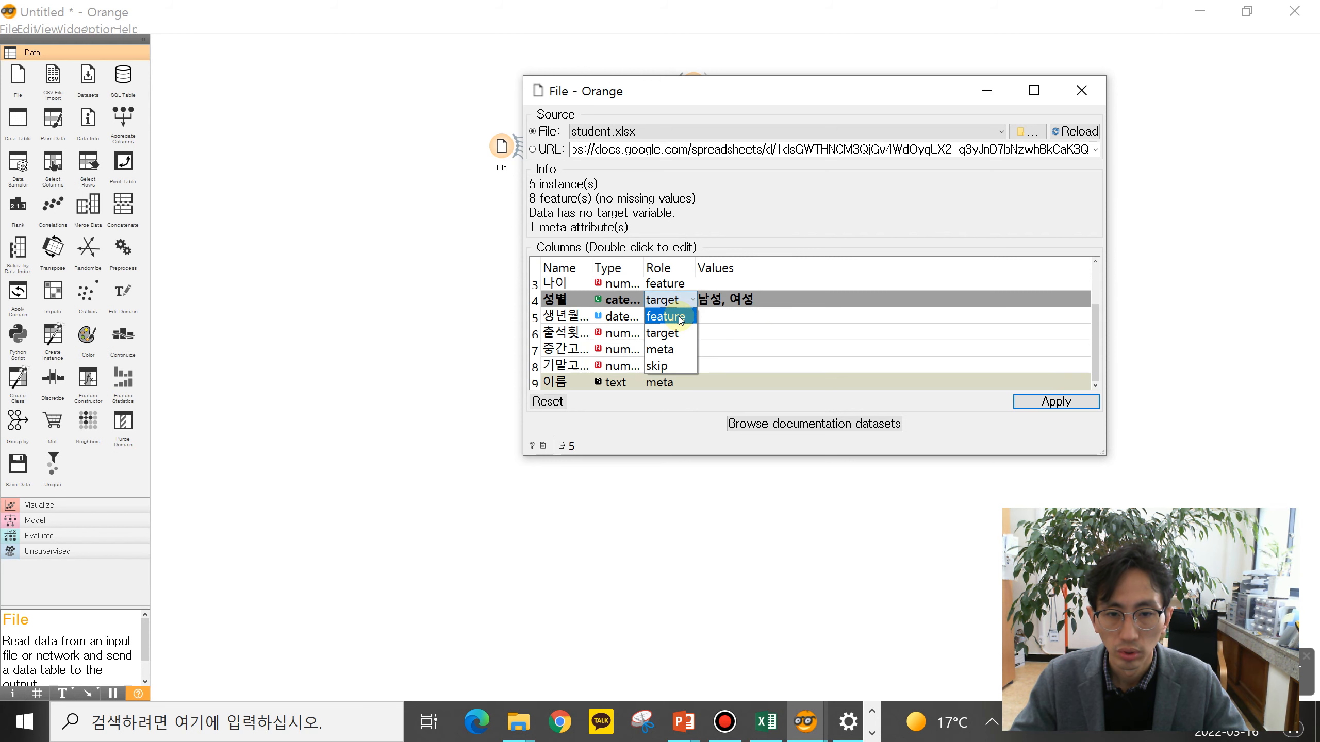
pyautogui.click(680, 318)
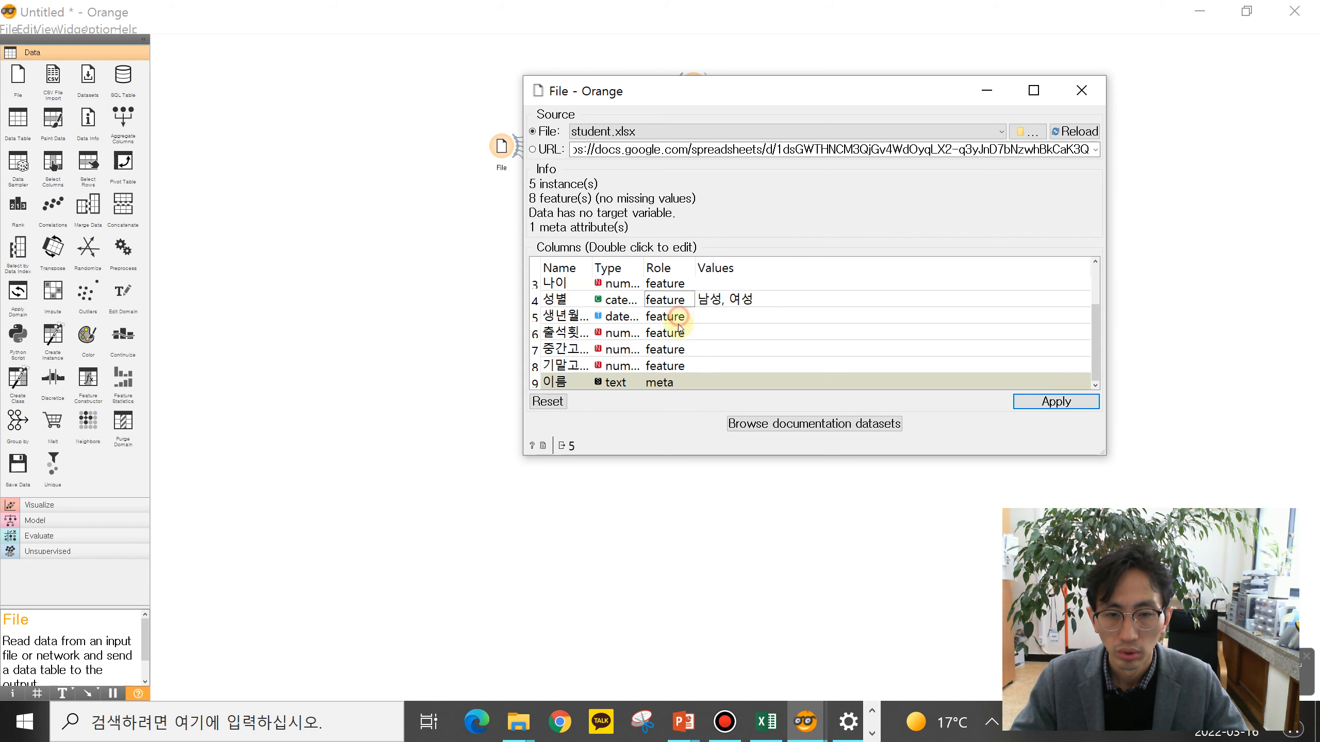
pyautogui.click(658, 386)
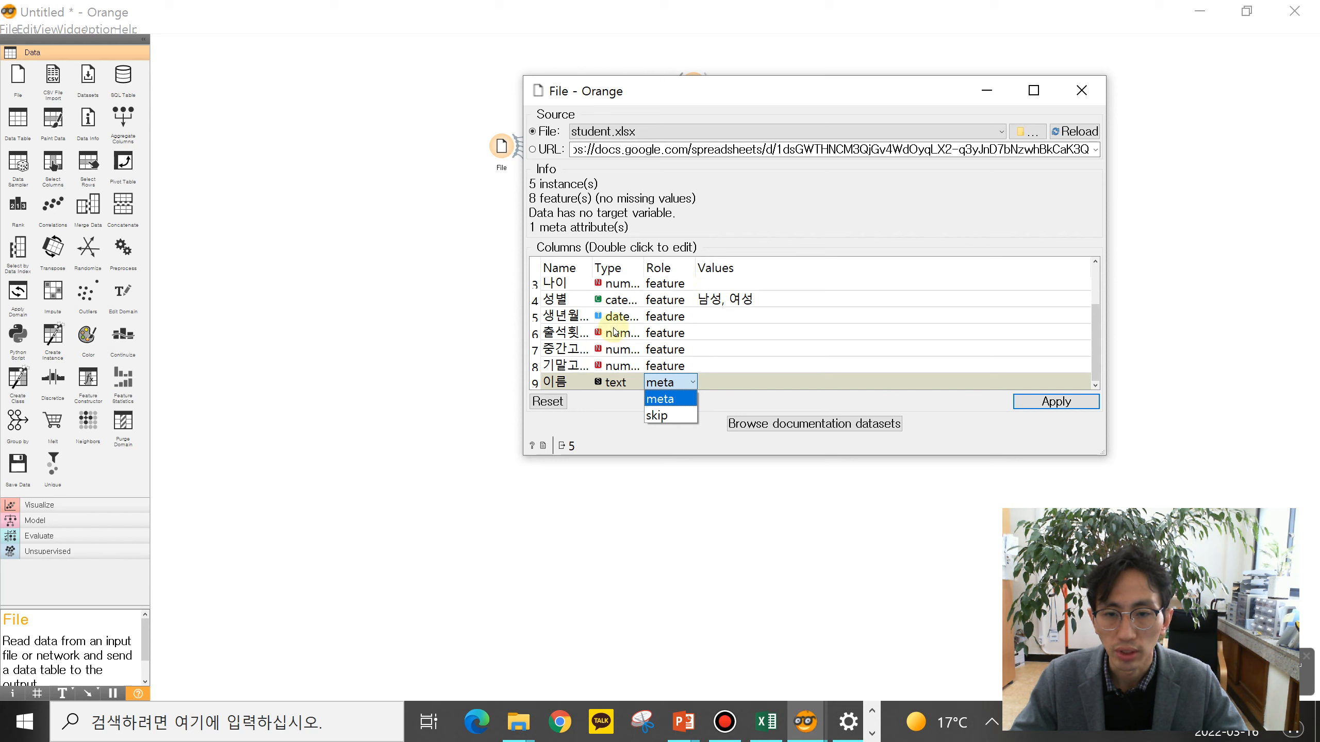
pyautogui.click(726, 351)
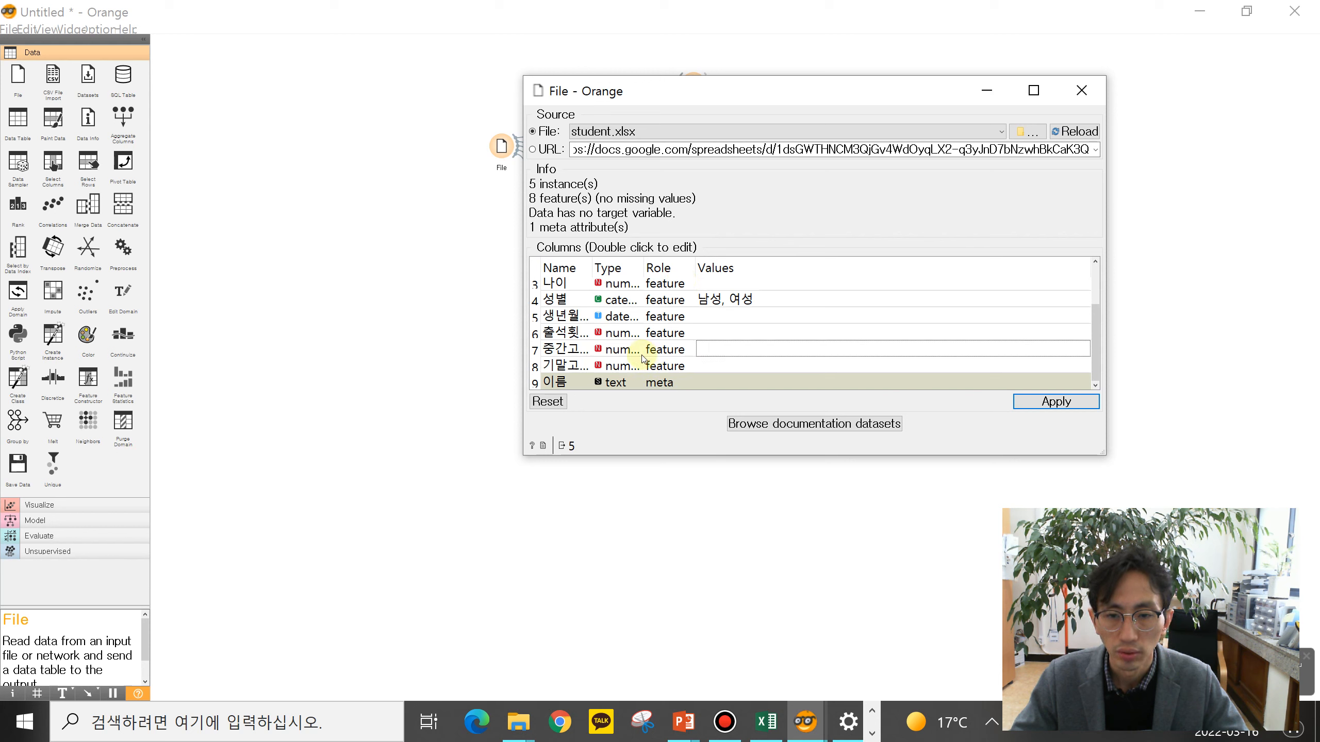
# Set the role of 학번 to meta in the File settings, apply it, and check the Data Table connected to File
pyautogui.scroll(1, 667, 312)
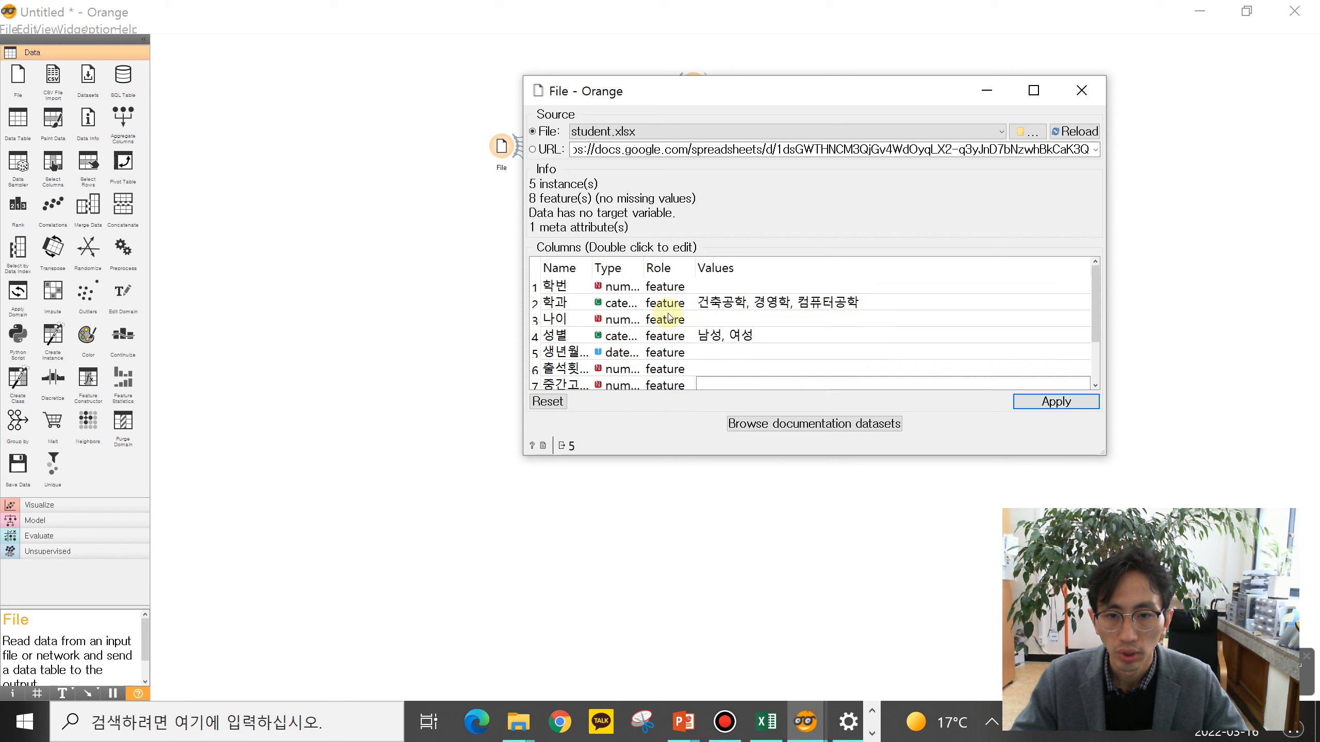
pyautogui.click(669, 287)
pyautogui.click(659, 336)
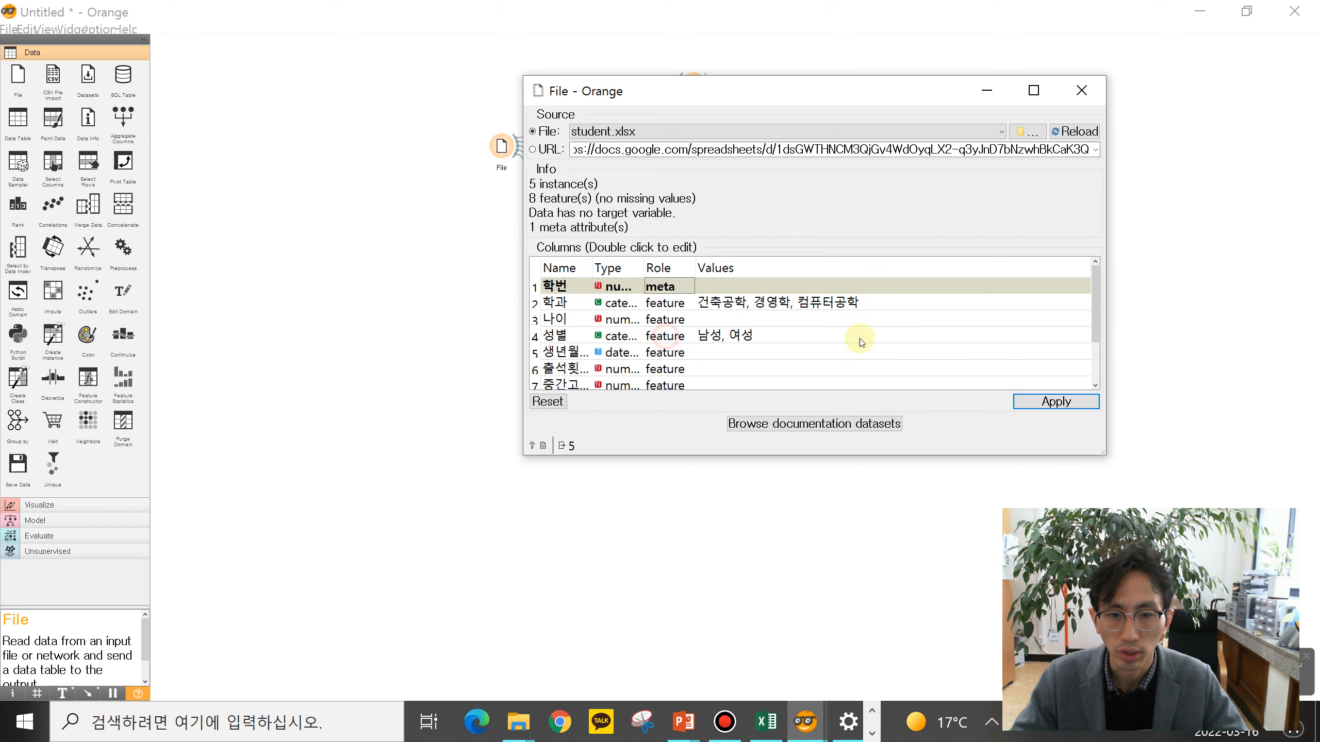
pyautogui.click(1059, 403)
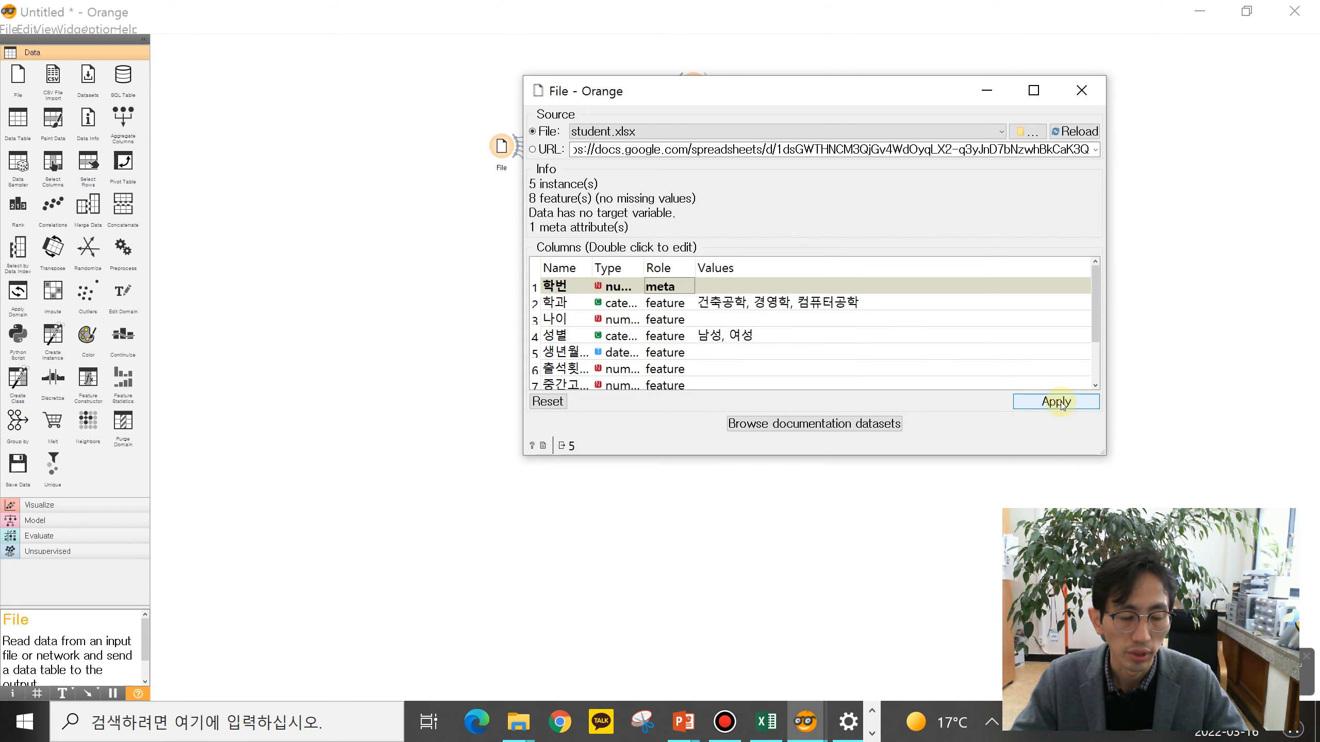
pyautogui.click(1081, 90)
pyautogui.doubleClick(694, 84)
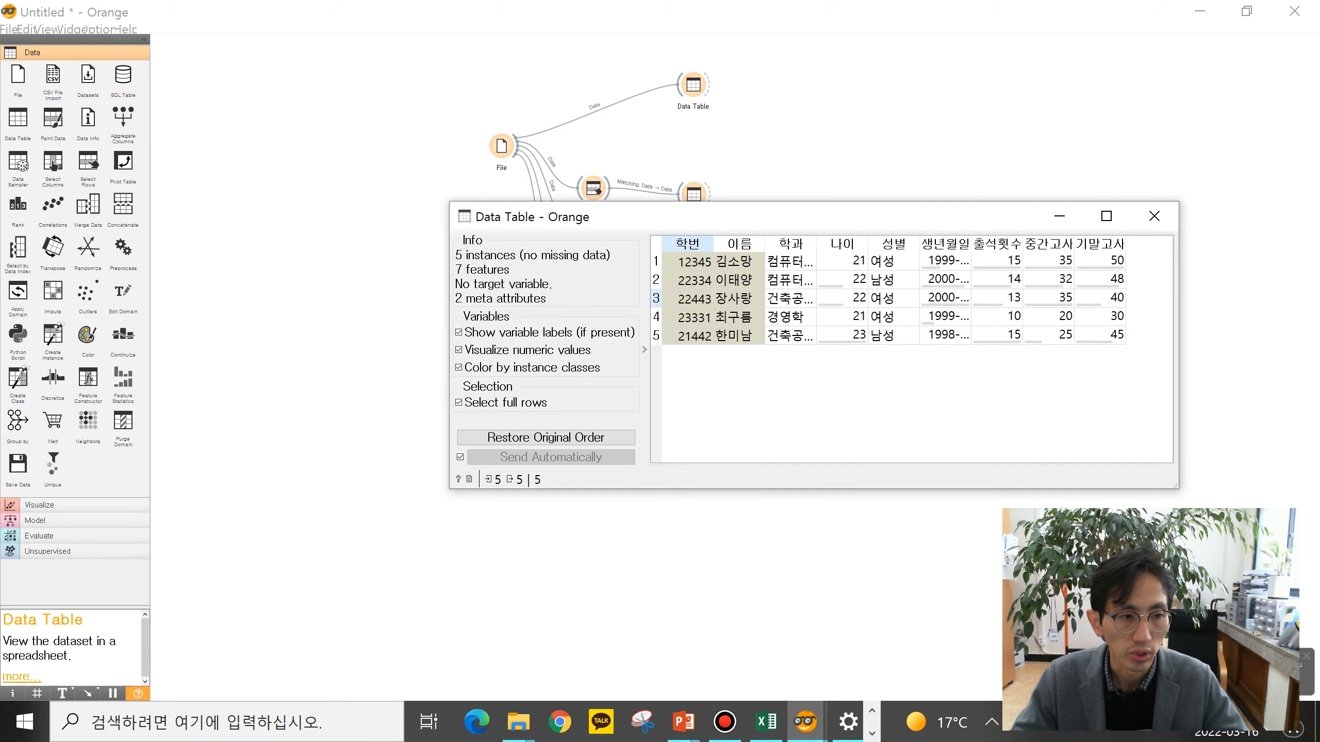
pyautogui.click(1153, 216)
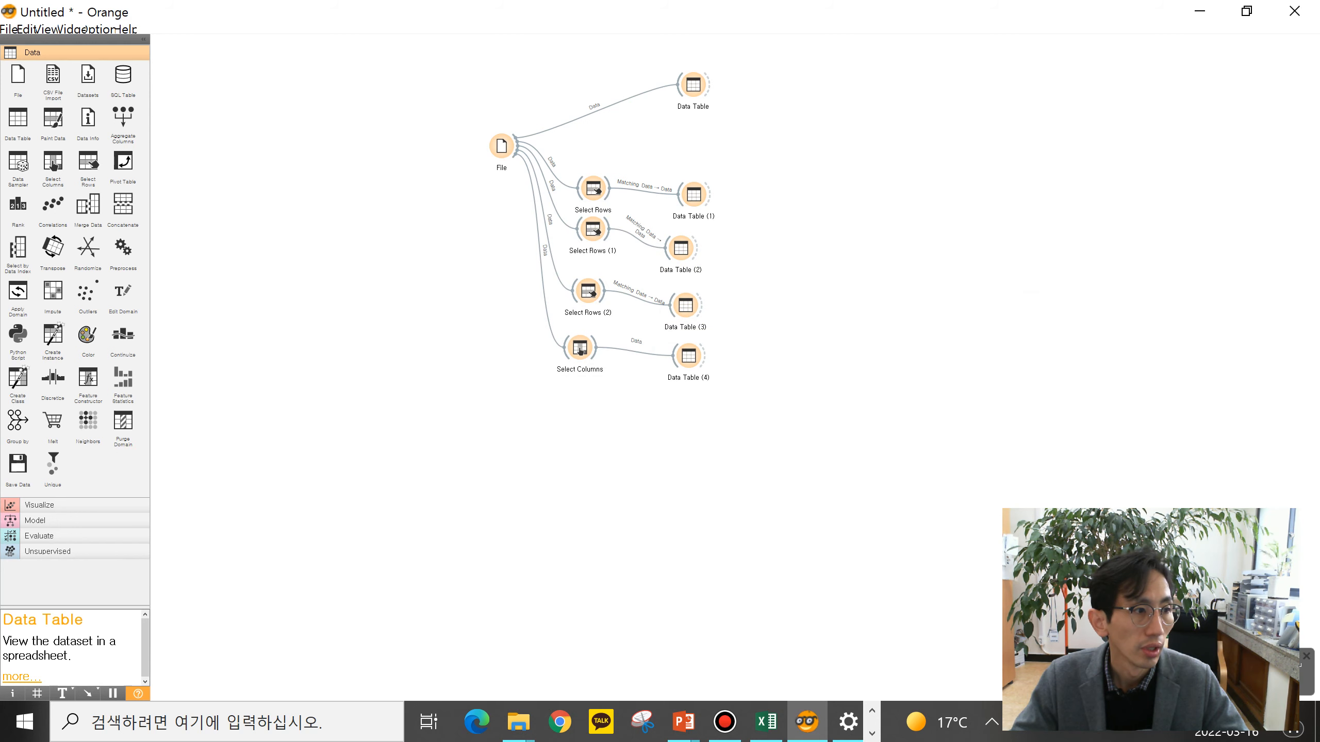
# Switch to the PowerPoint lecture slides, highlight the 열 생성 (Feature Constructor) item, and return to Orange
pyautogui.hotkey('alt', 'Tab')
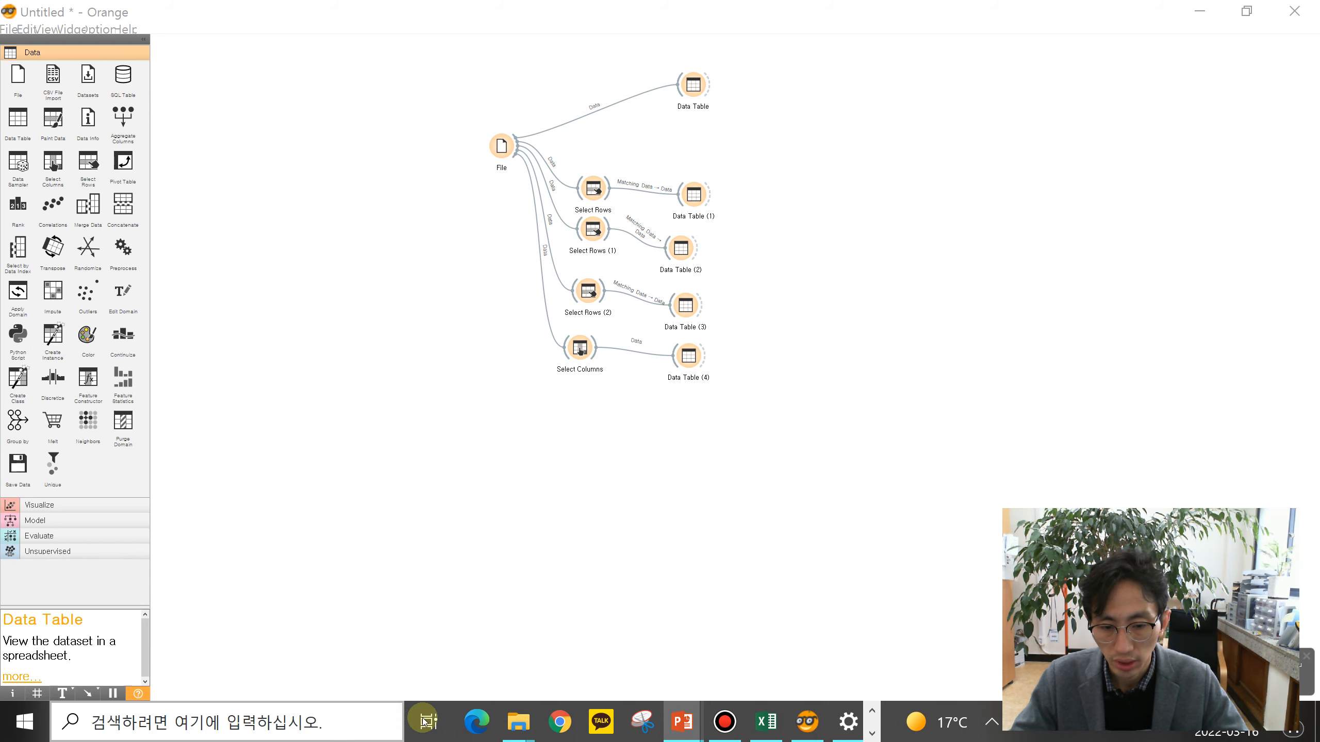
pyautogui.moveTo(681, 722)
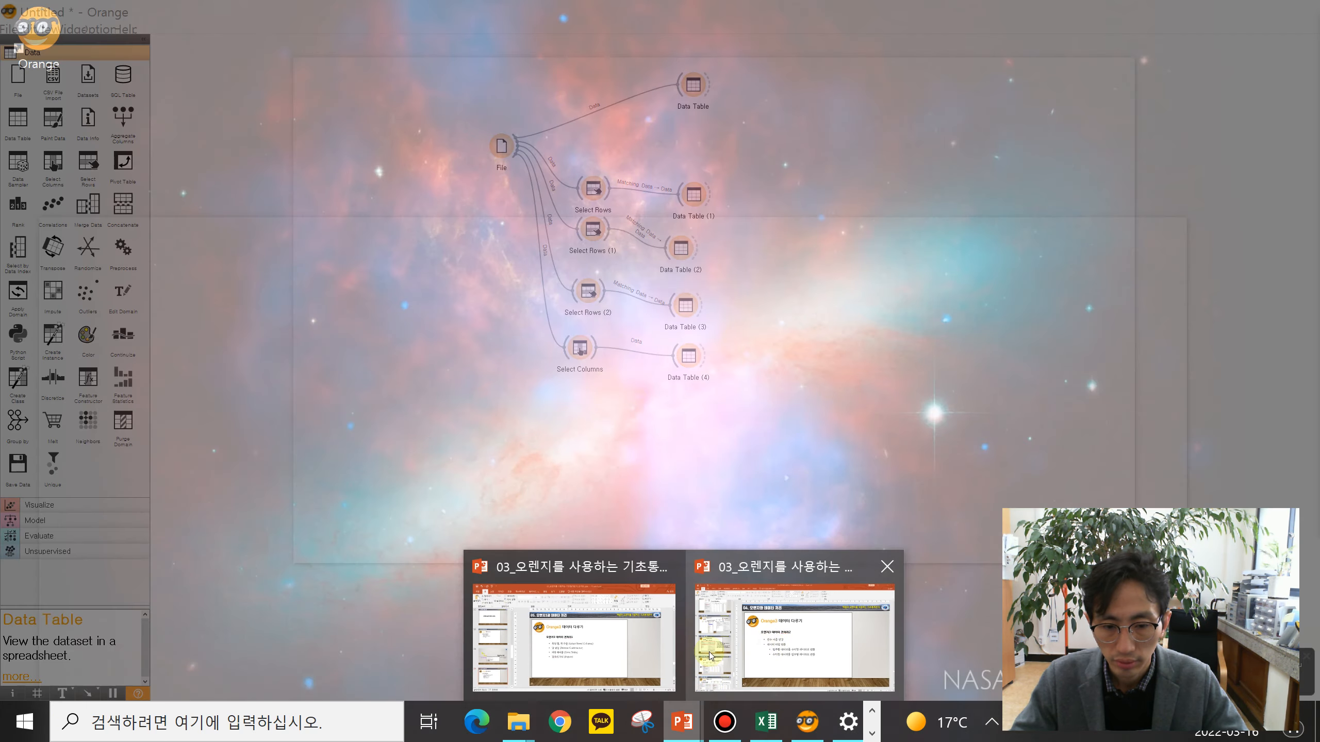
pyautogui.click(580, 652)
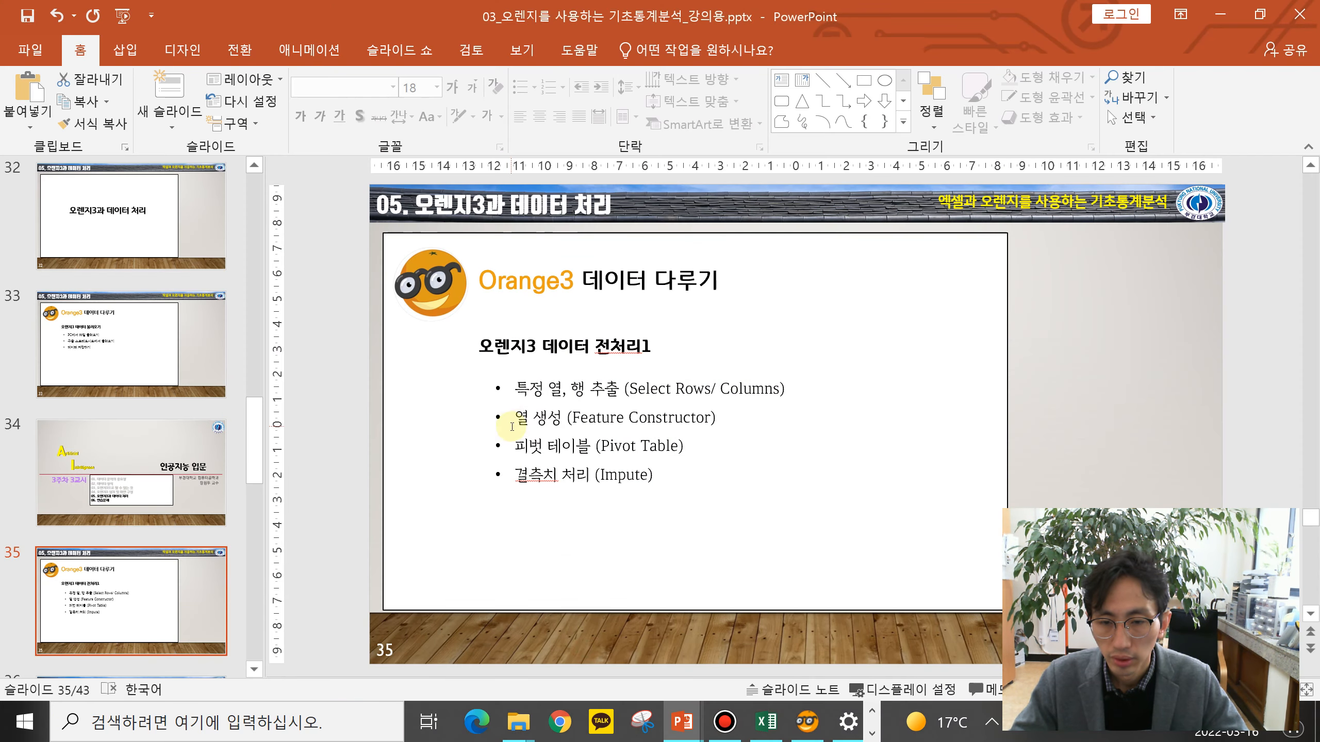
pyautogui.moveTo(515, 424); pyautogui.dragTo(719, 418)
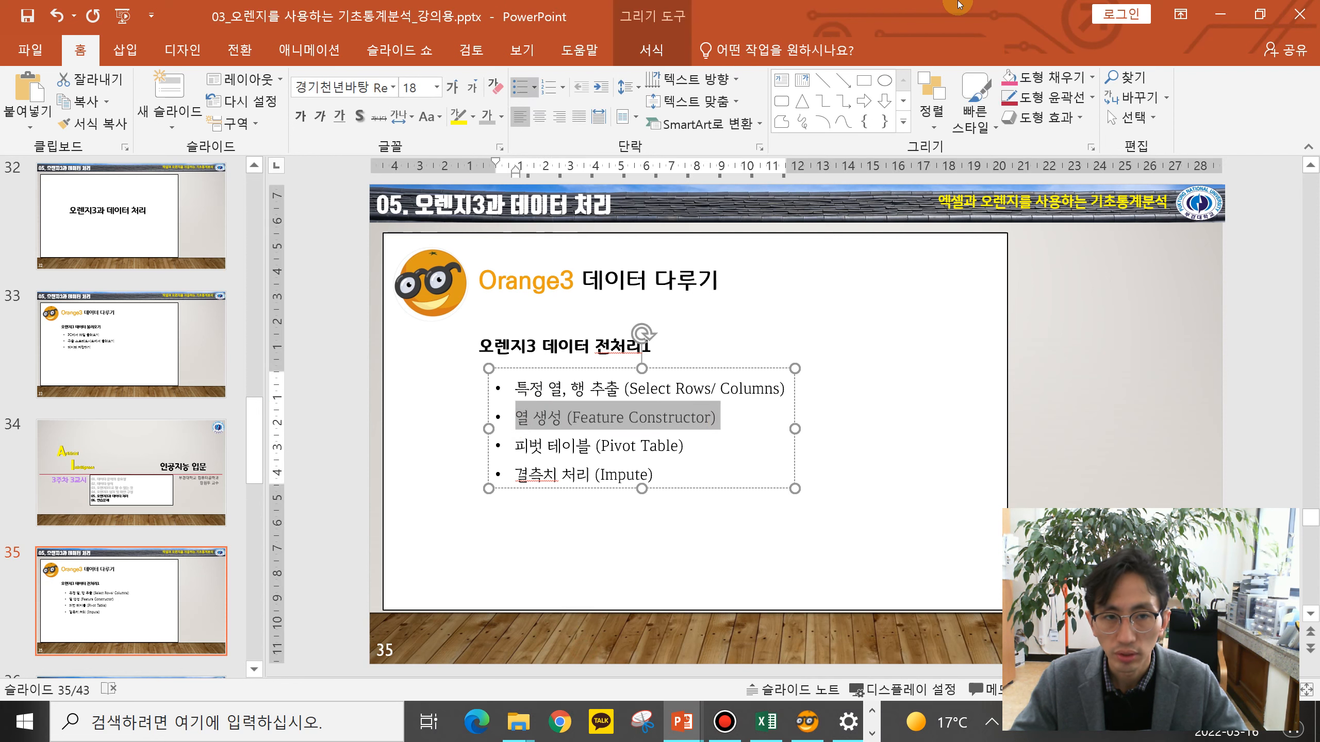
pyautogui.moveTo(872, 8); pyautogui.dragTo(1319, 23)
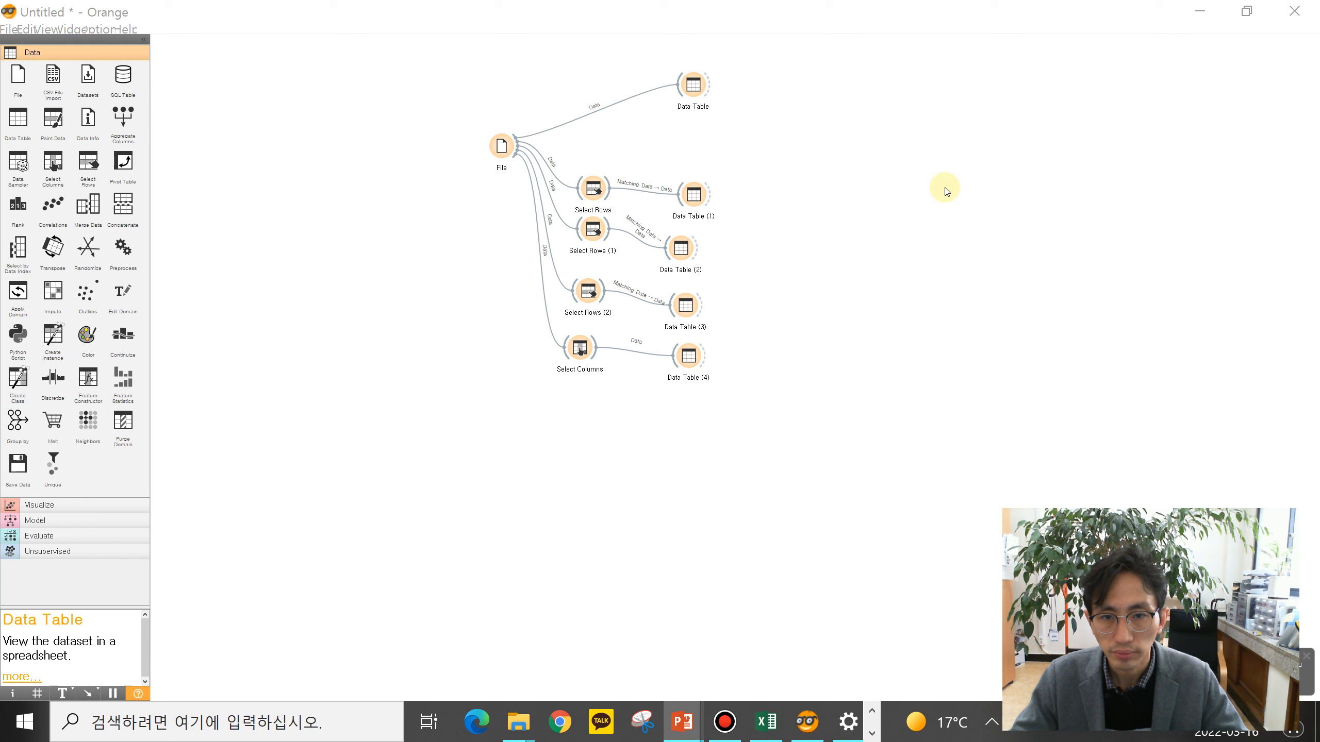
# Delete all Select Rows and Select Columns widgets with their Data Tables, and attach a Feature Constructor to File
pyautogui.moveTo(788, 431); pyautogui.dragTo(522, 149)
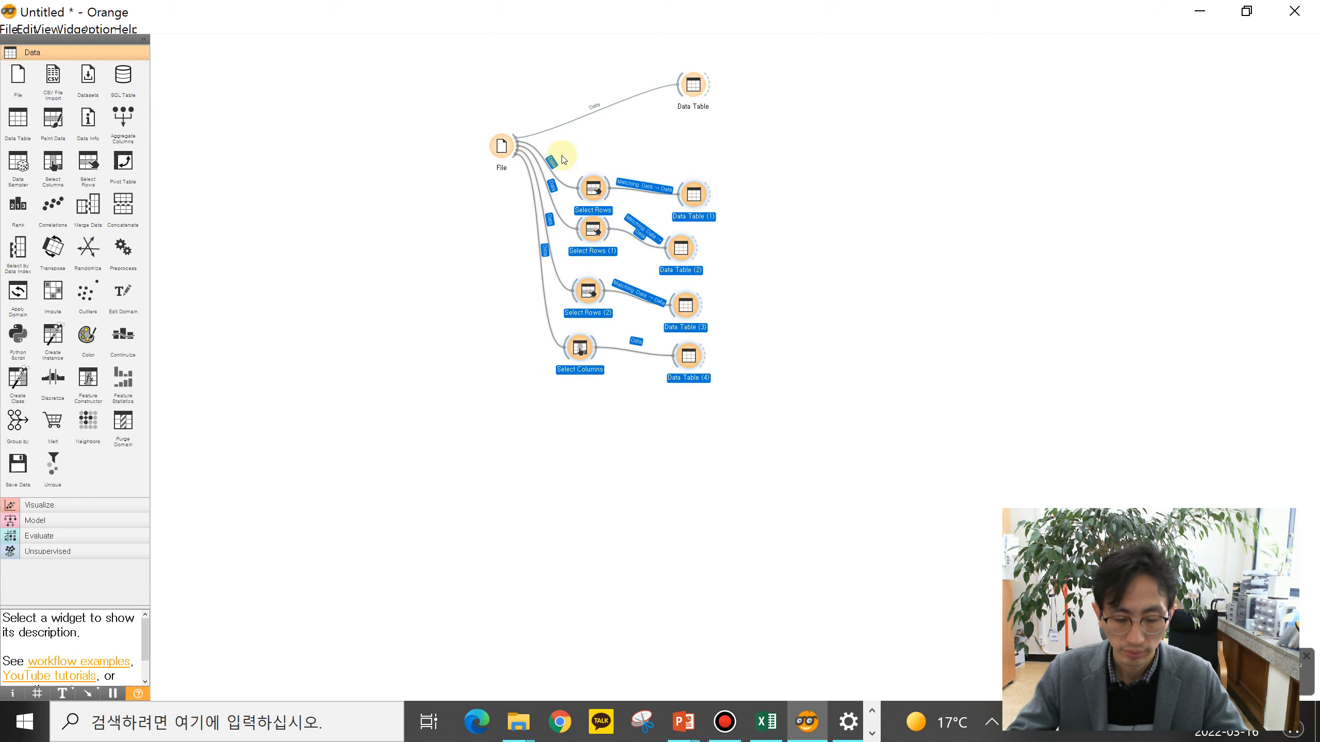
pyautogui.press('Delete')
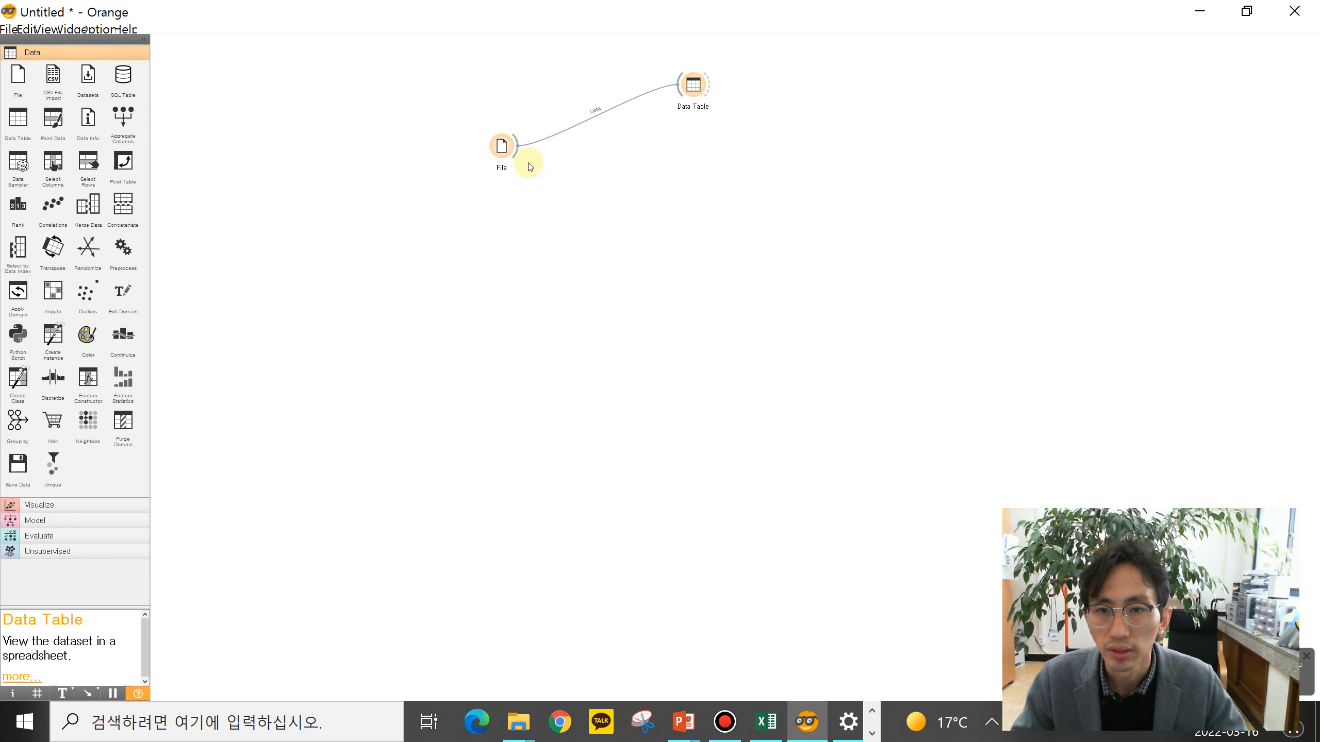
pyautogui.moveTo(515, 152); pyautogui.dragTo(589, 224)
pyautogui.write('fe')
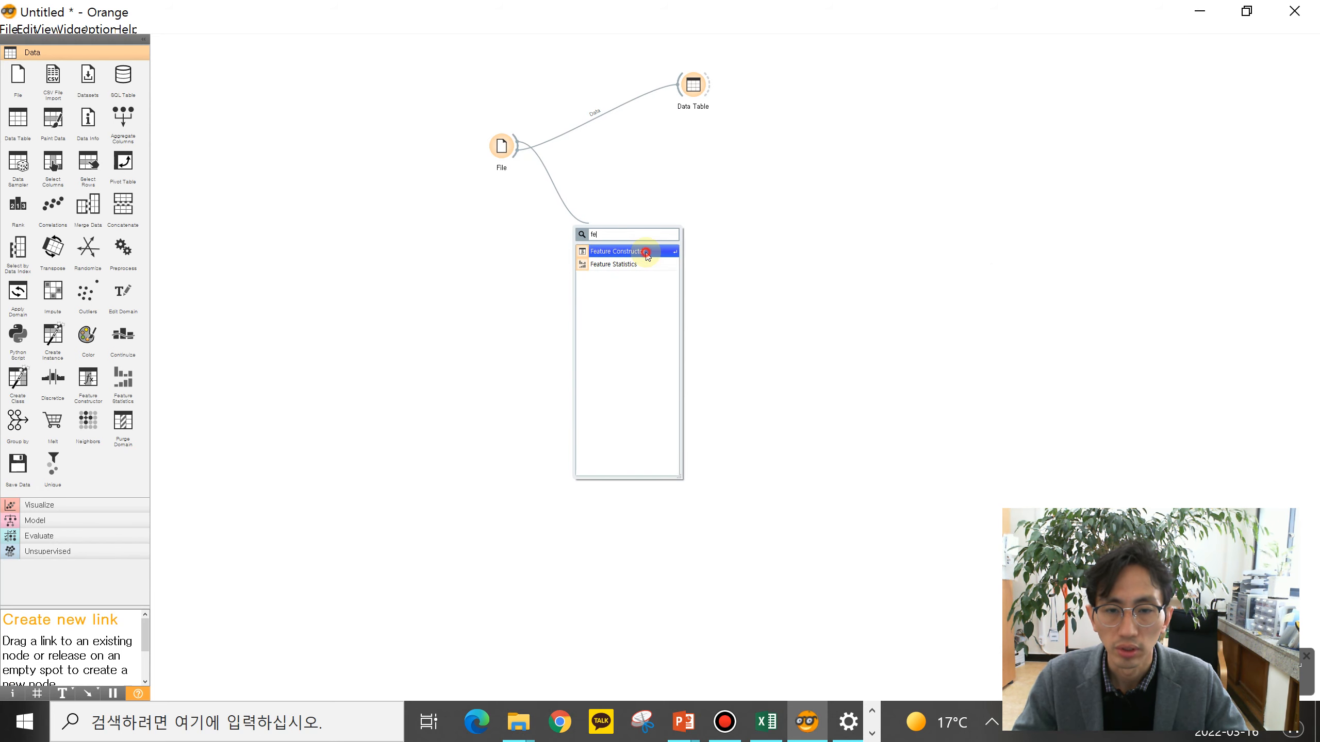
pyautogui.click(646, 253)
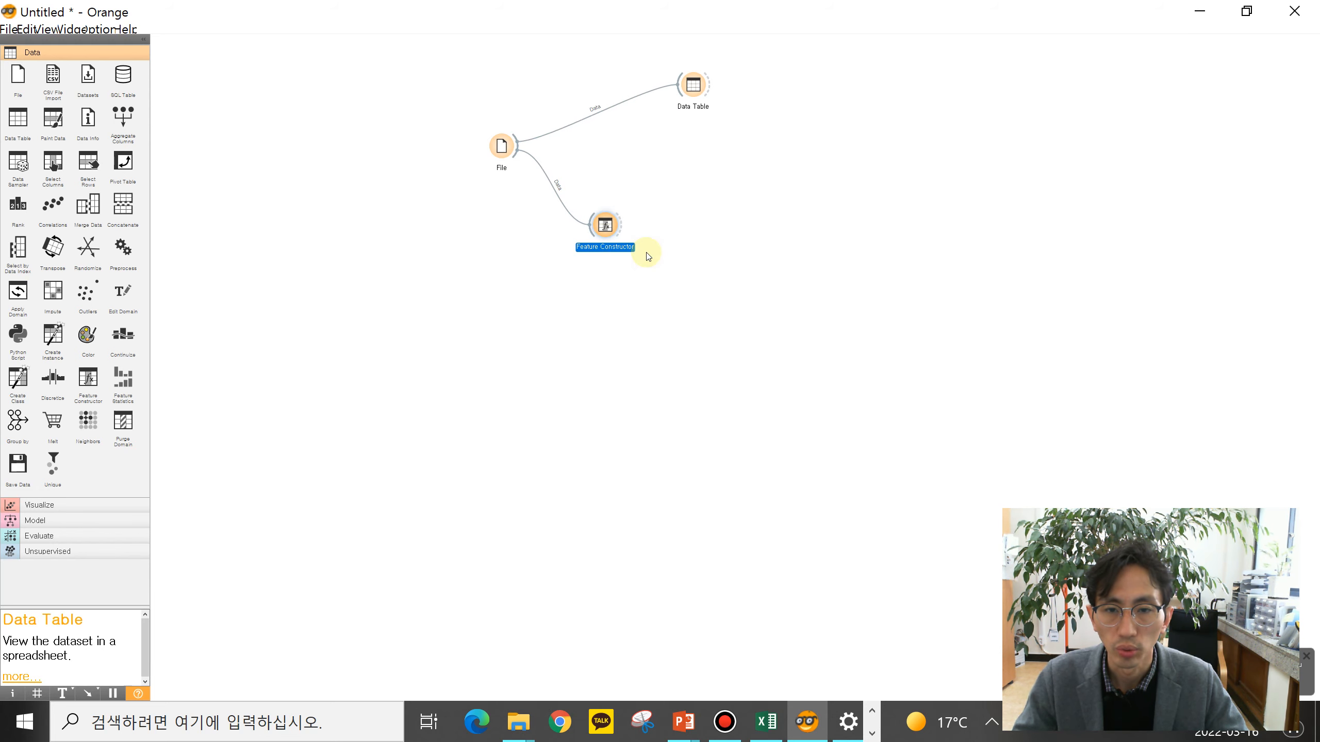
# Create a new numeric variable named 총점 in Feature Constructor
pyautogui.doubleClick(614, 228)
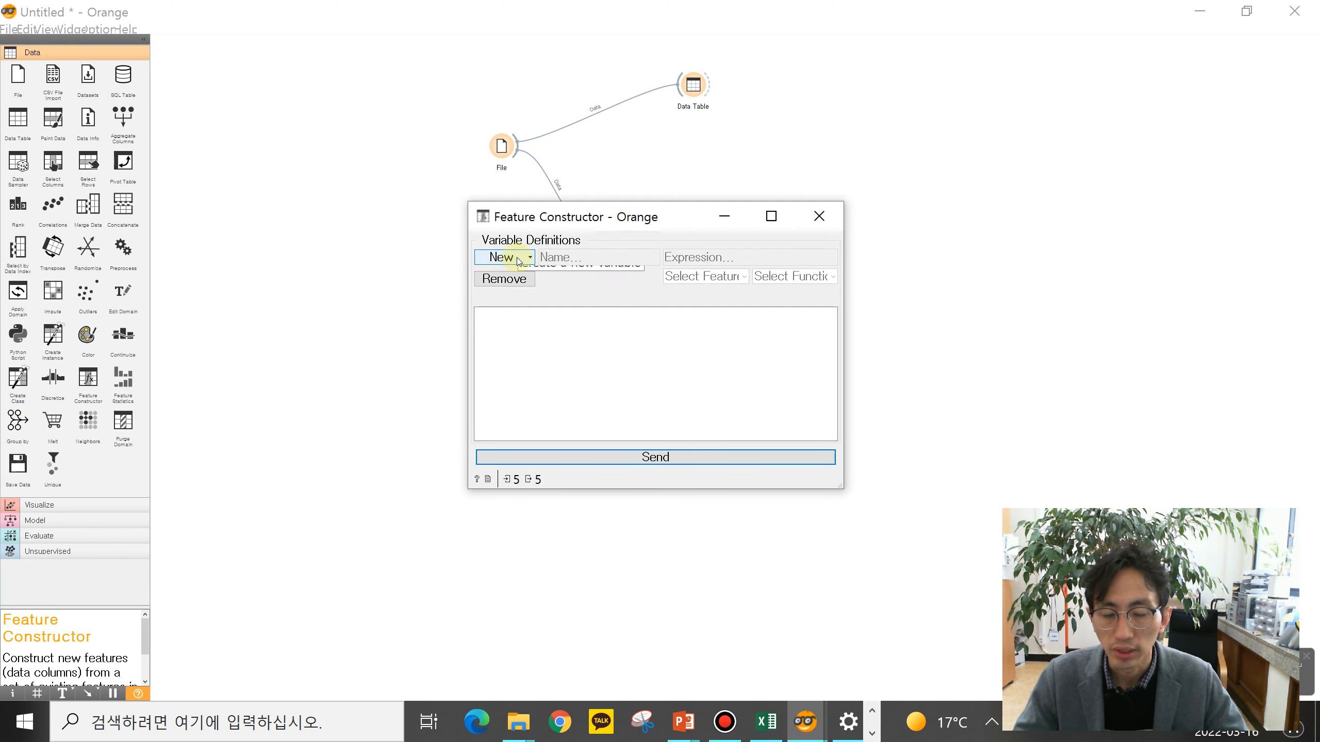
pyautogui.click(596, 260)
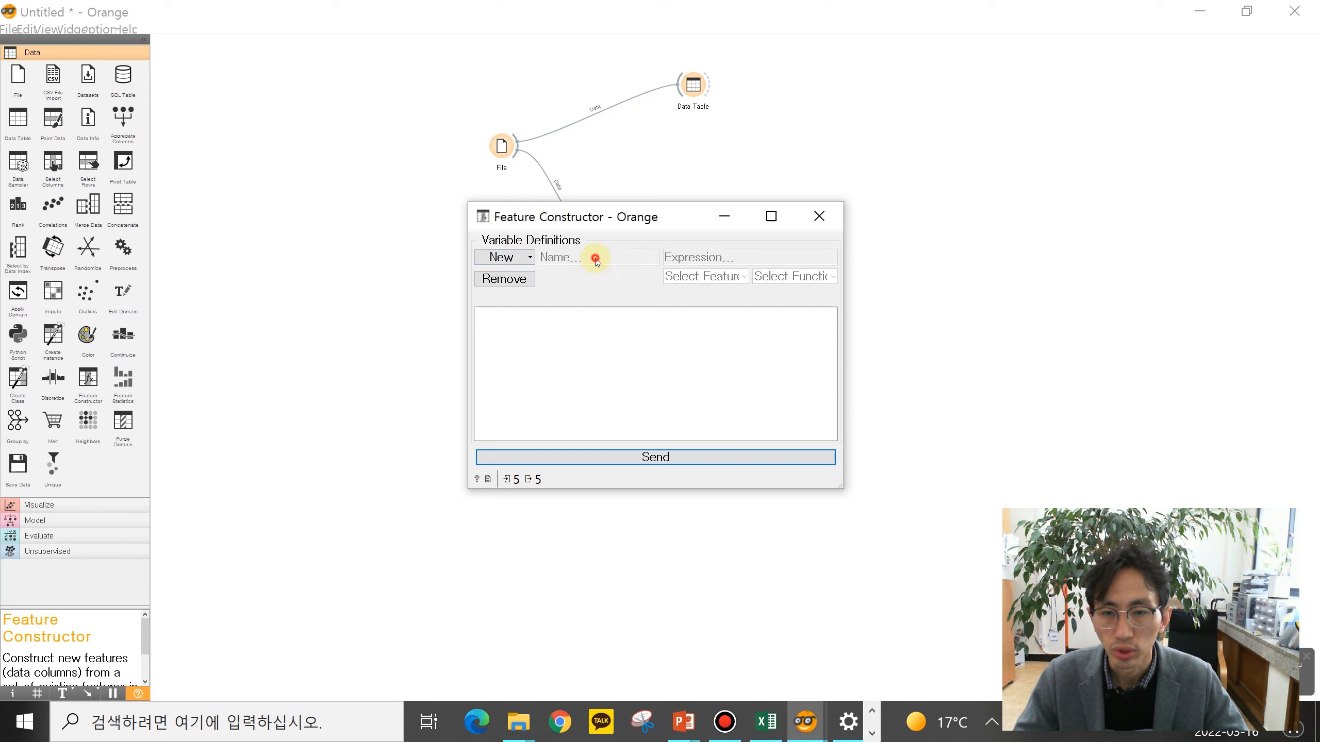
pyautogui.click(517, 260)
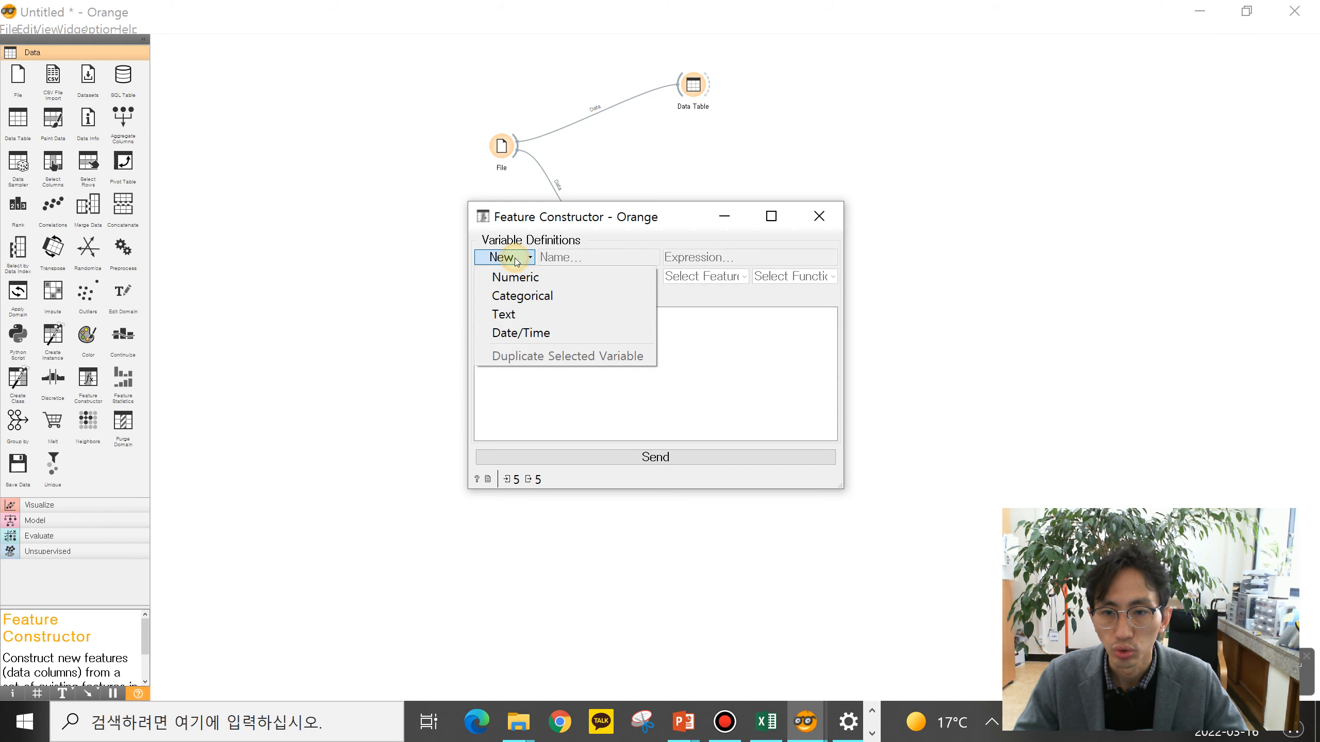
pyautogui.click(546, 283)
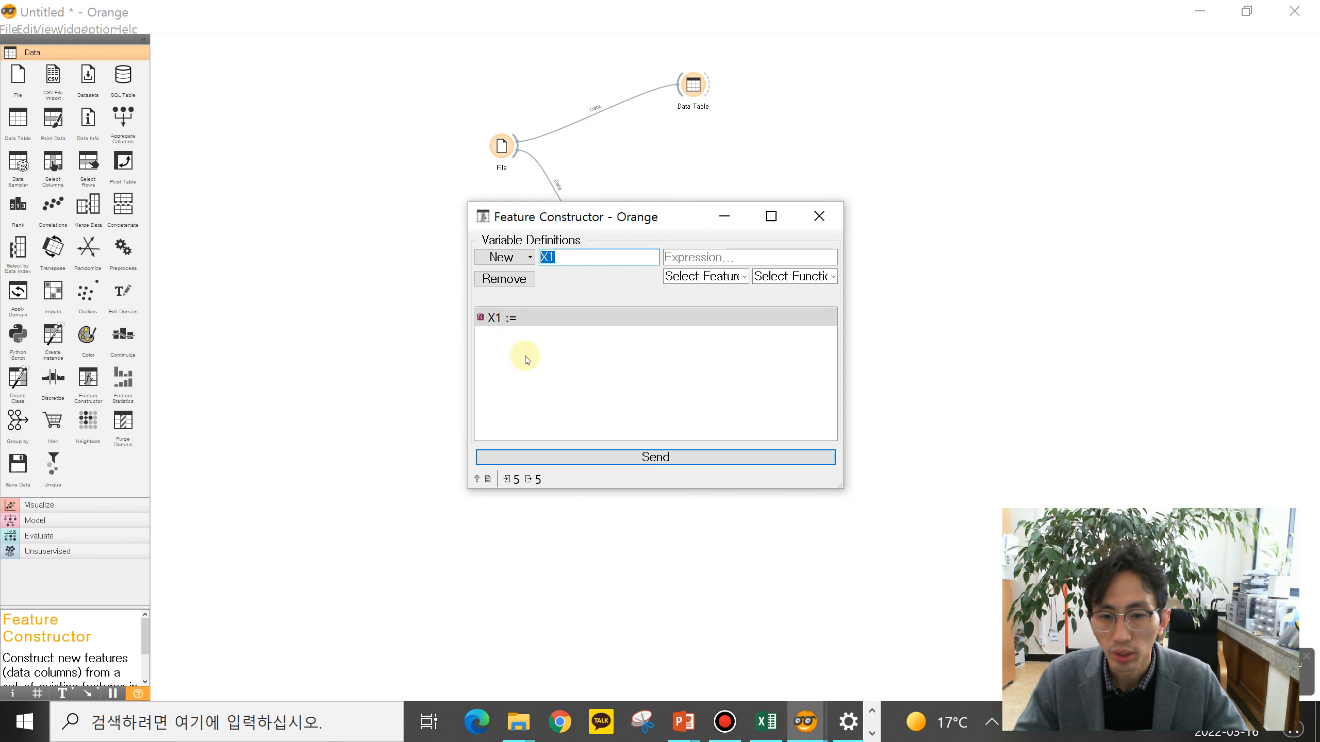
pyautogui.click(532, 321)
pyautogui.doubleClick(566, 260)
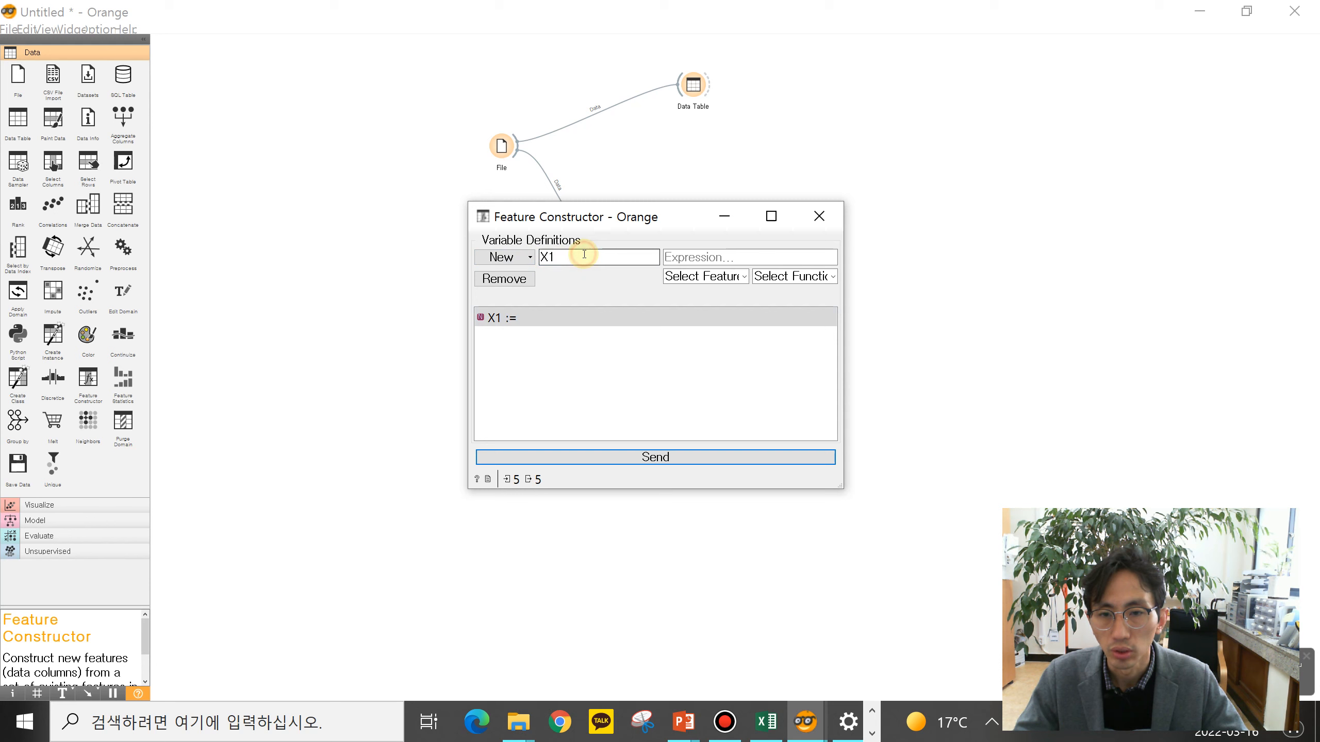
pyautogui.doubleClick(558, 258)
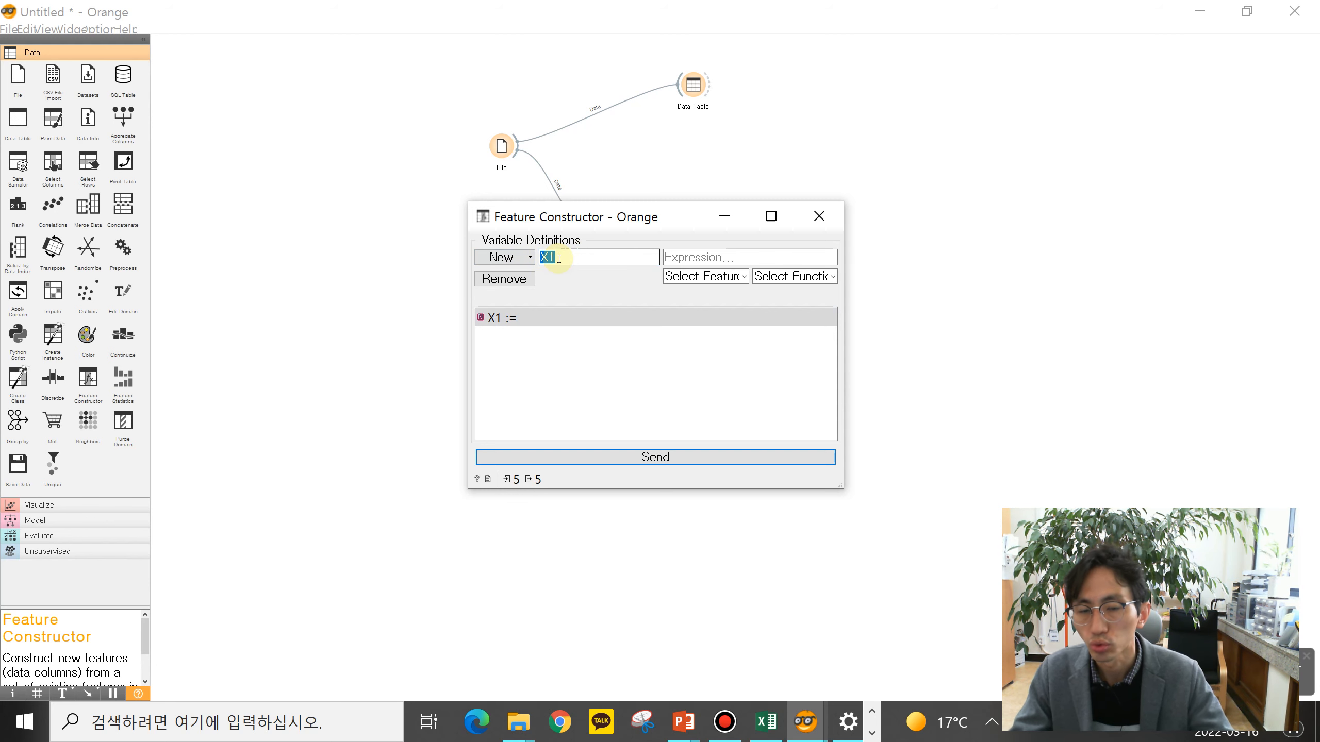
pyautogui.press('BackSpace')
pyautogui.write('조ㅇ점')
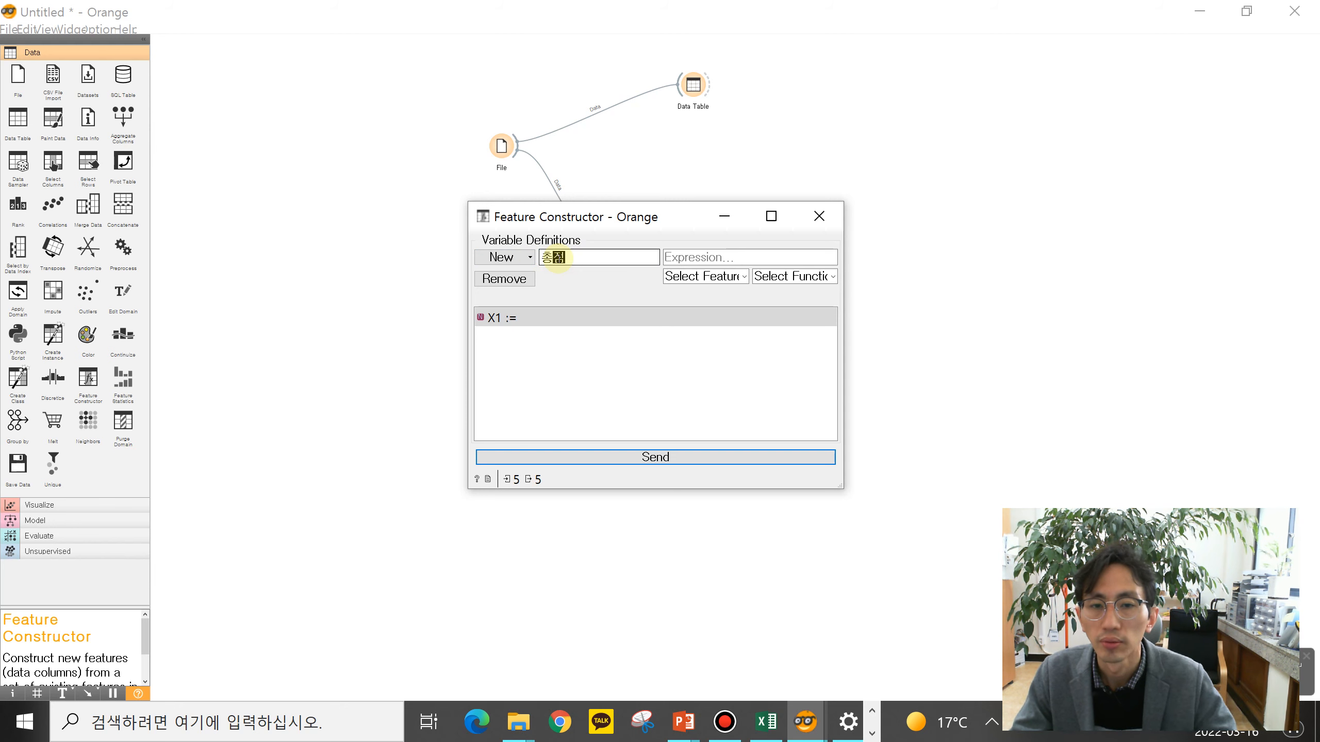
pyautogui.click(721, 255)
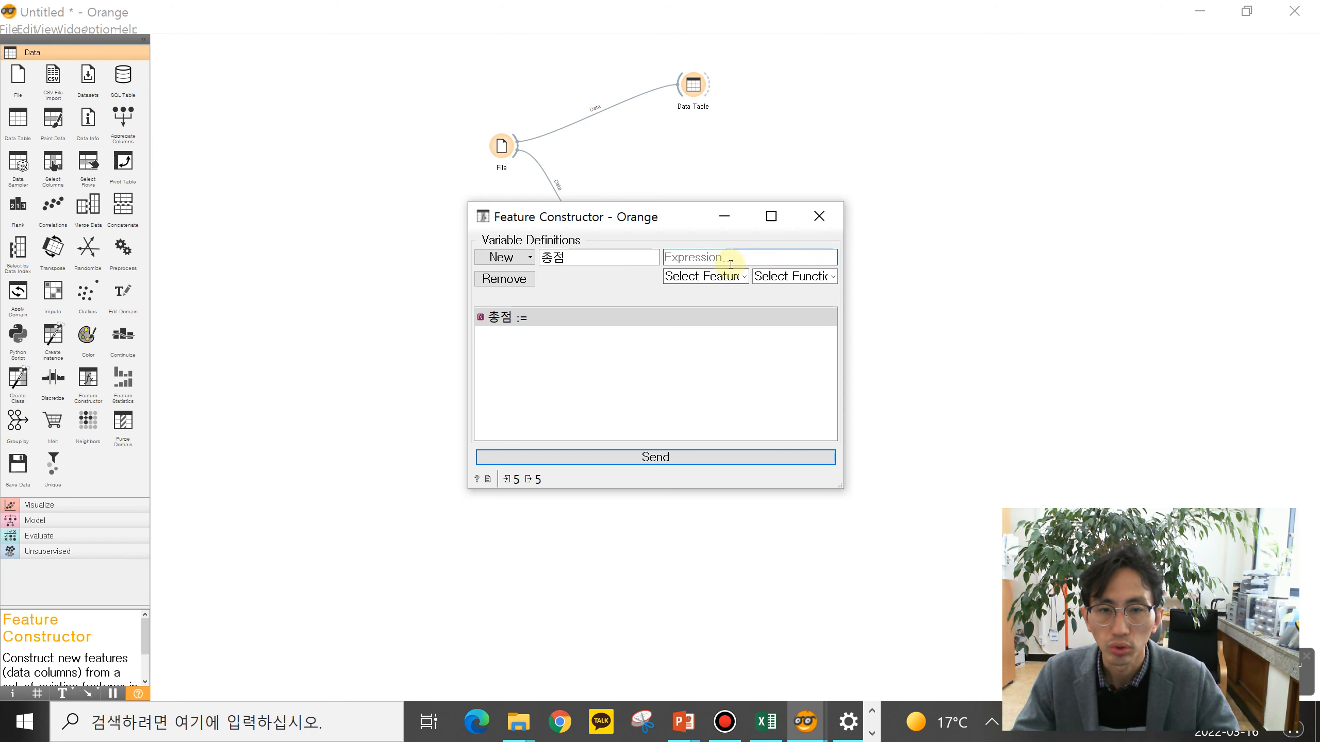
# Define 총점 with the expression 기말고사+중간고사, send it, and close the Feature Constructor
pyautogui.write('국')
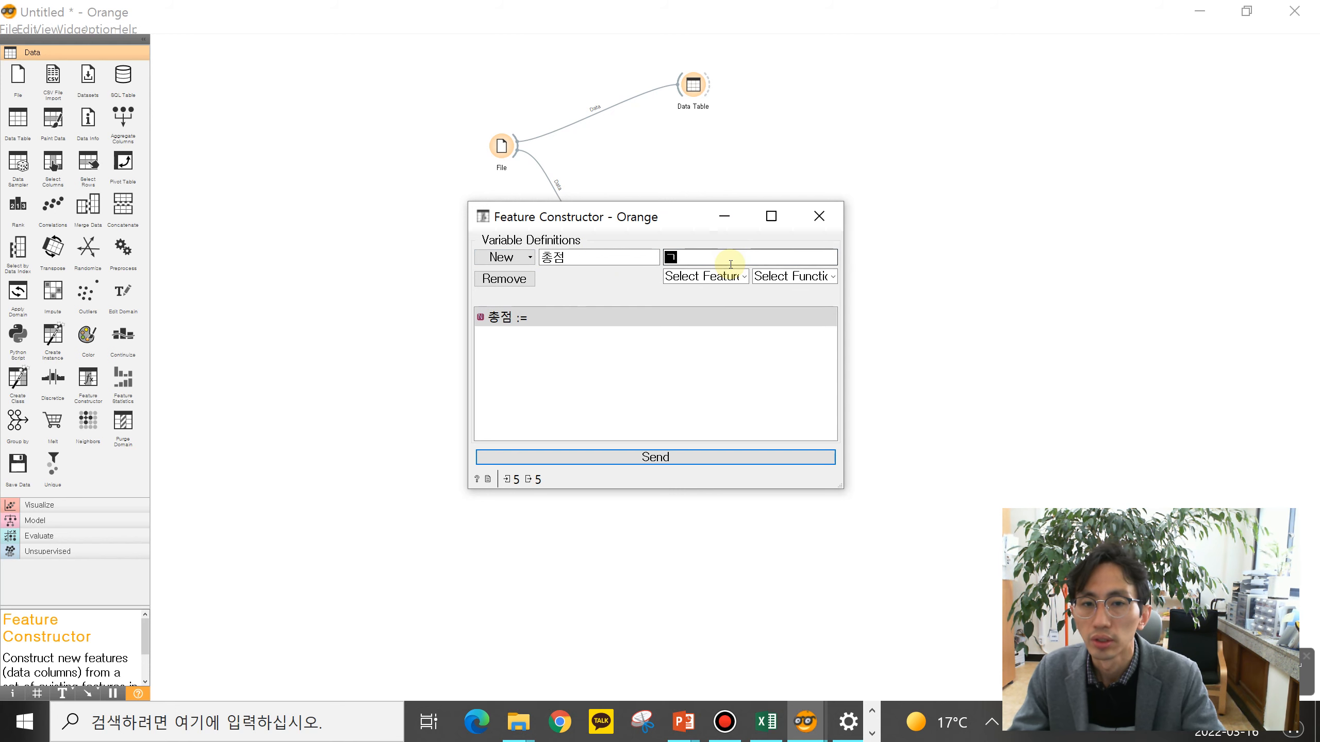
pyautogui.write('고사')
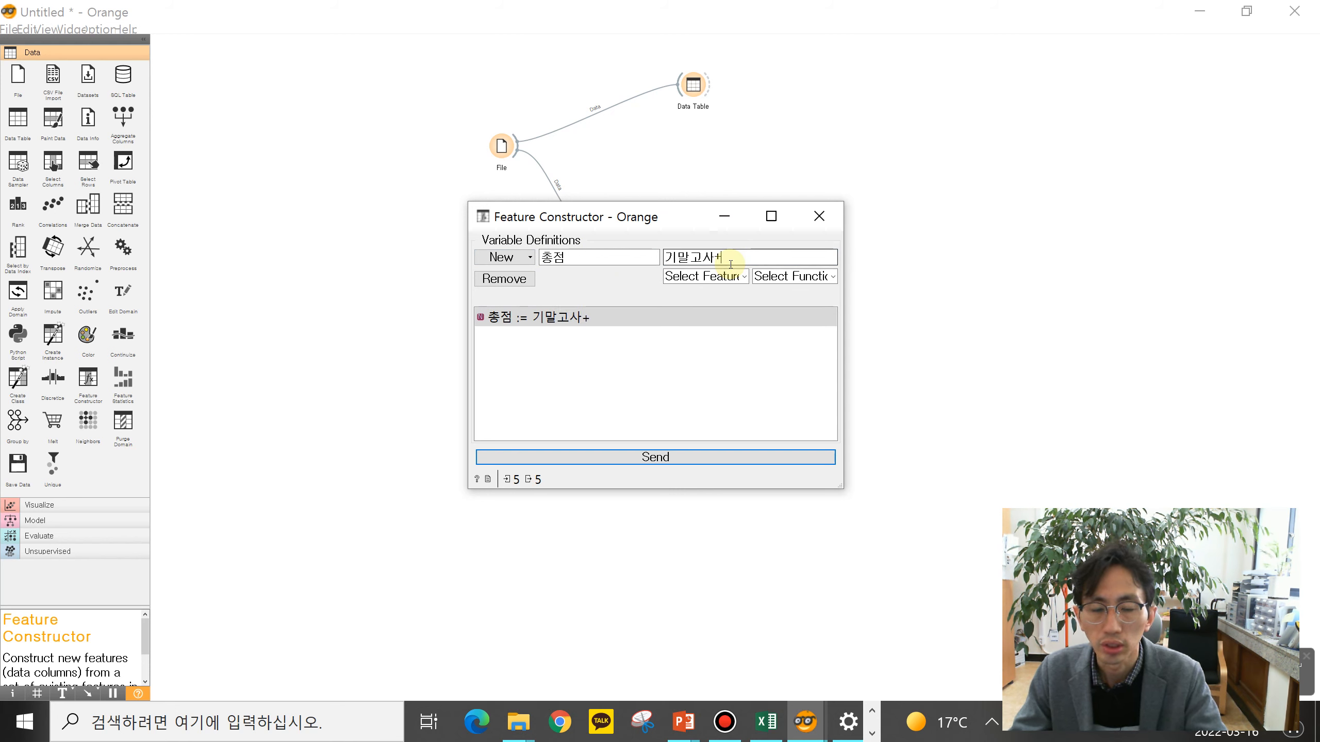
pyautogui.write('+중간고사')
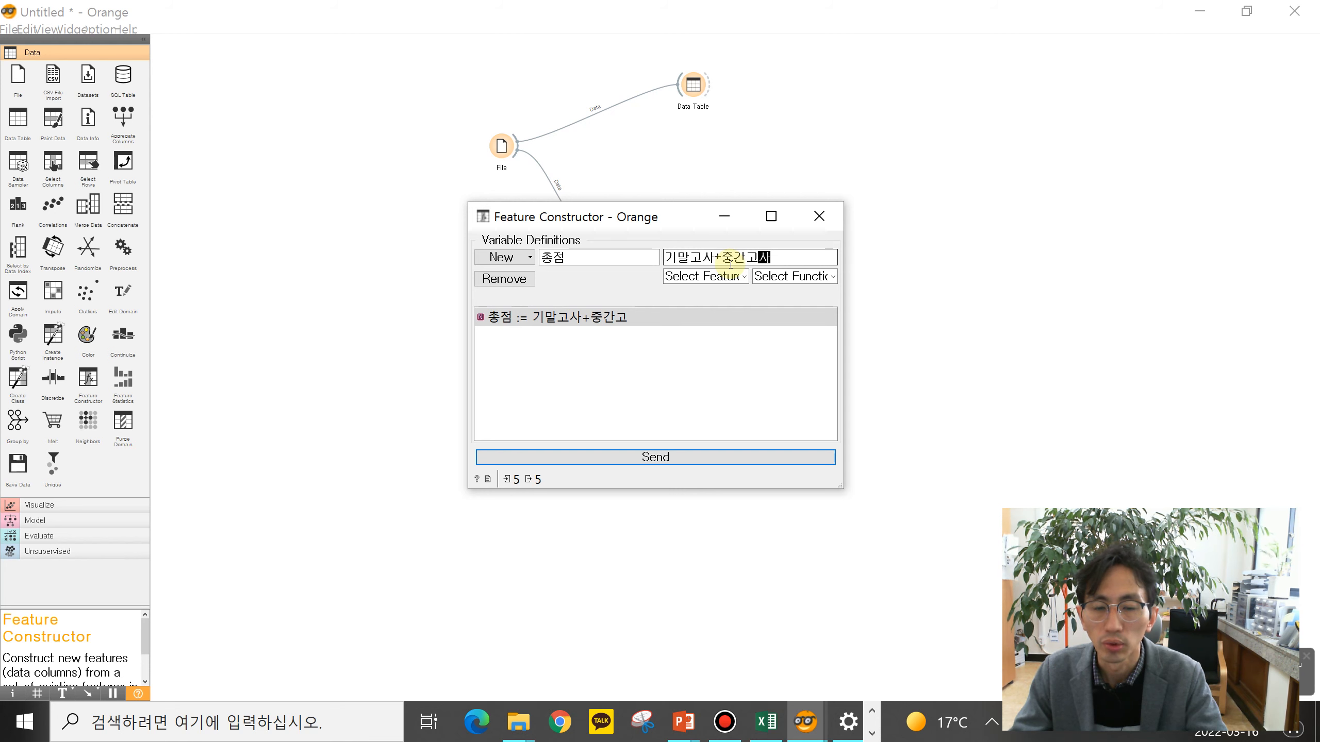
pyautogui.click(671, 454)
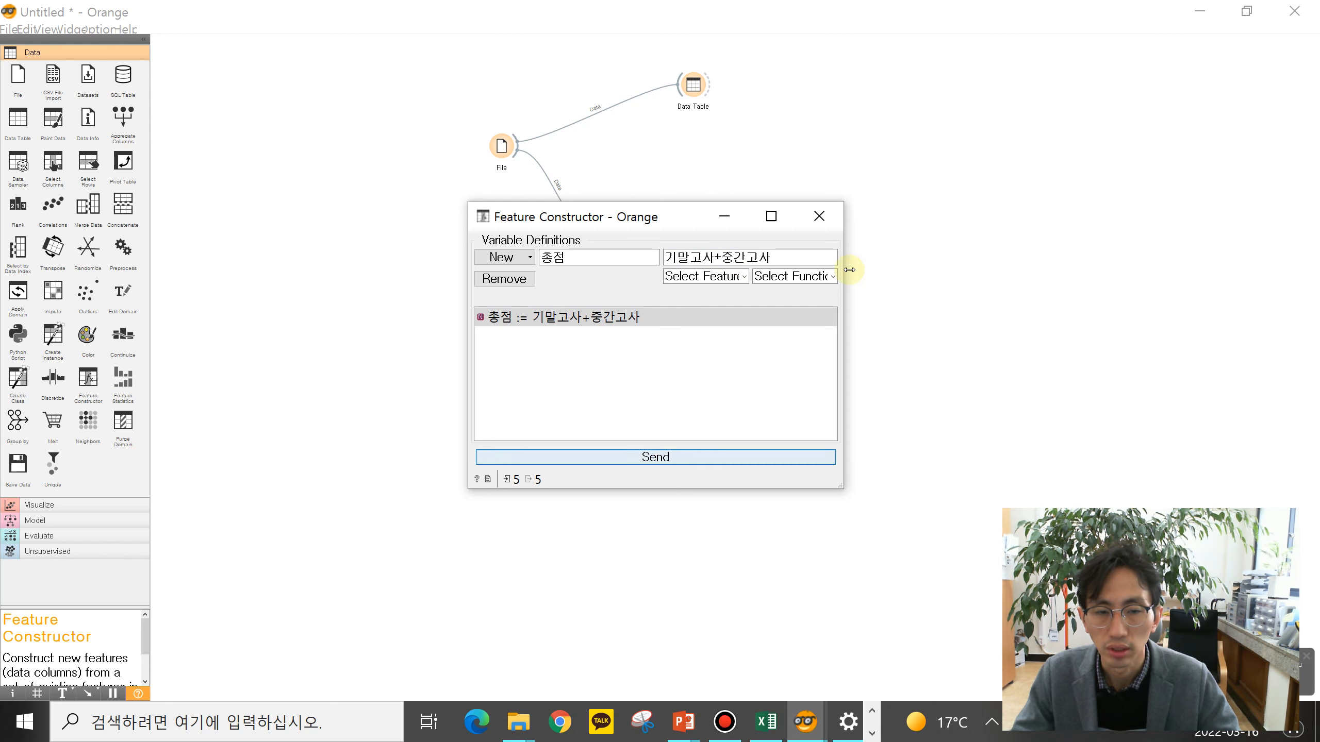
pyautogui.click(817, 214)
# Attach a Data Table to Feature Constructor and examine the 총점 column in it
pyautogui.moveTo(619, 224); pyautogui.dragTo(694, 218)
pyautogui.click(713, 236)
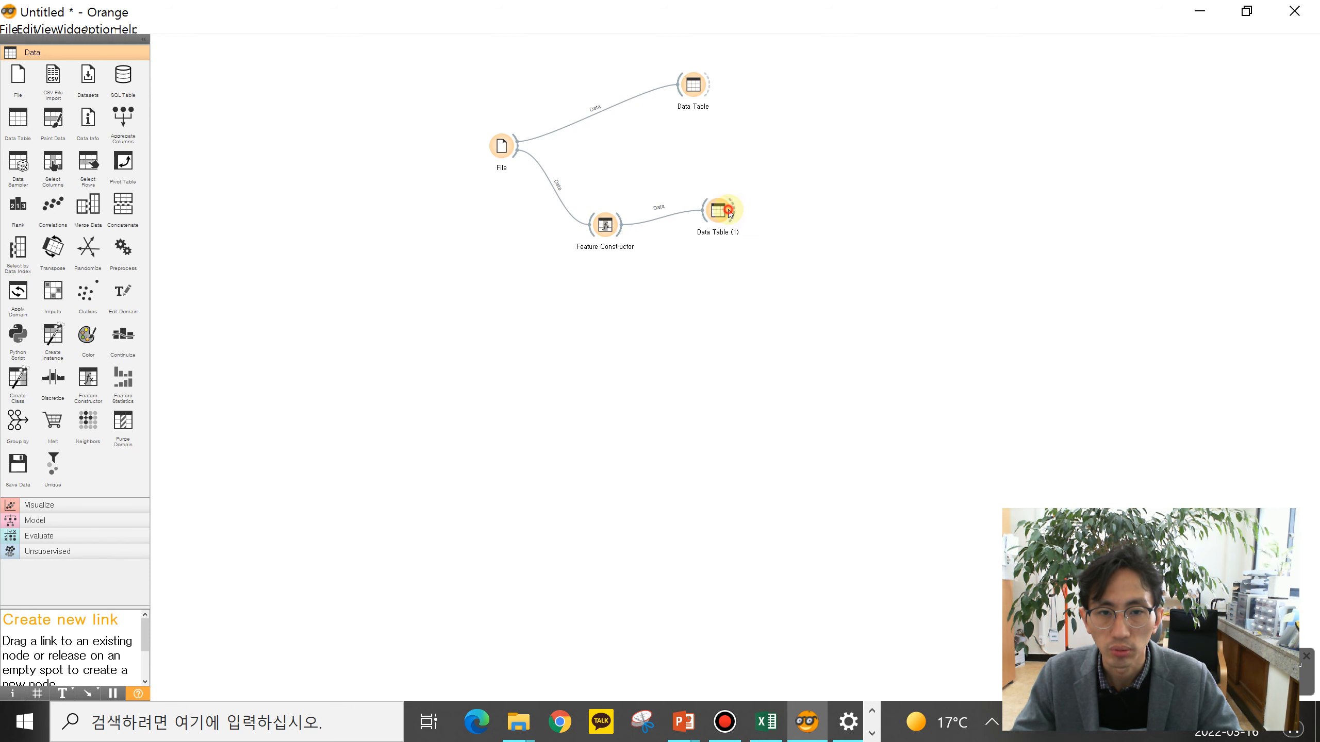
pyautogui.doubleClick(729, 212)
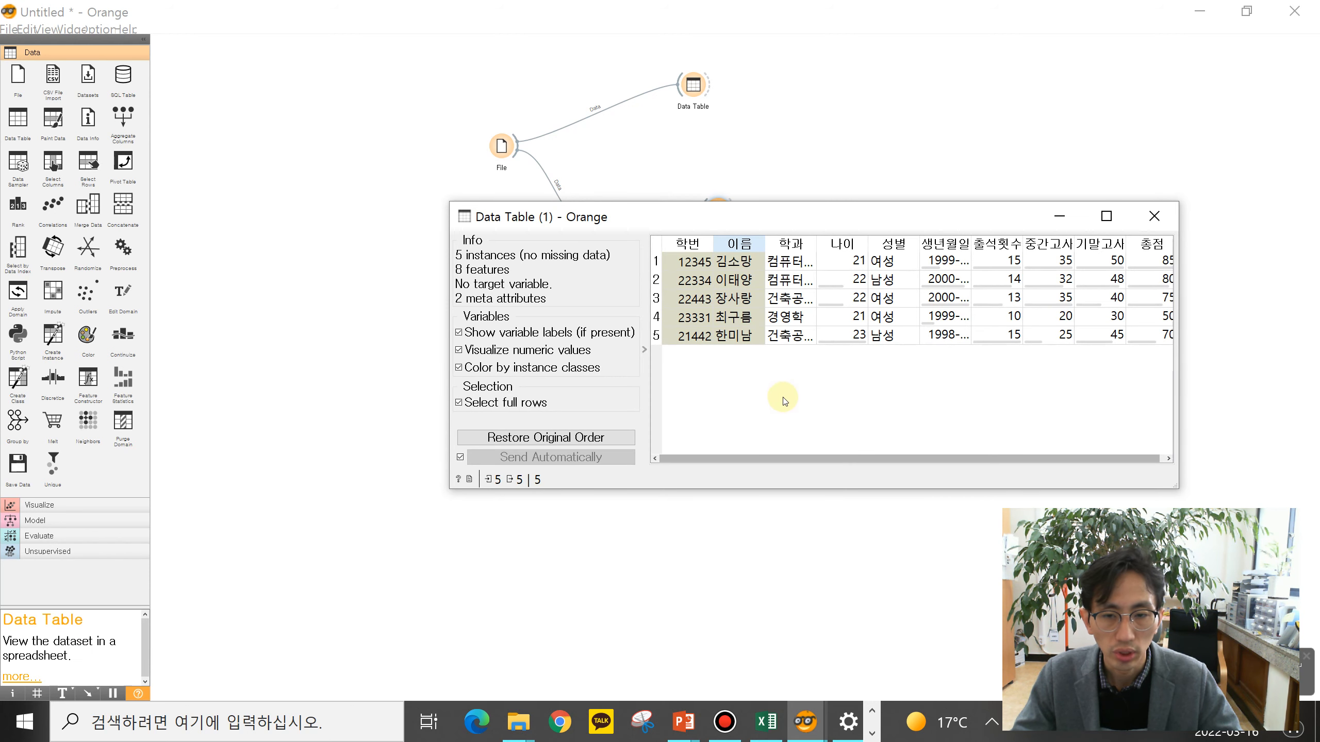
pyautogui.moveTo(685, 212); pyautogui.dragTo(551, 212)
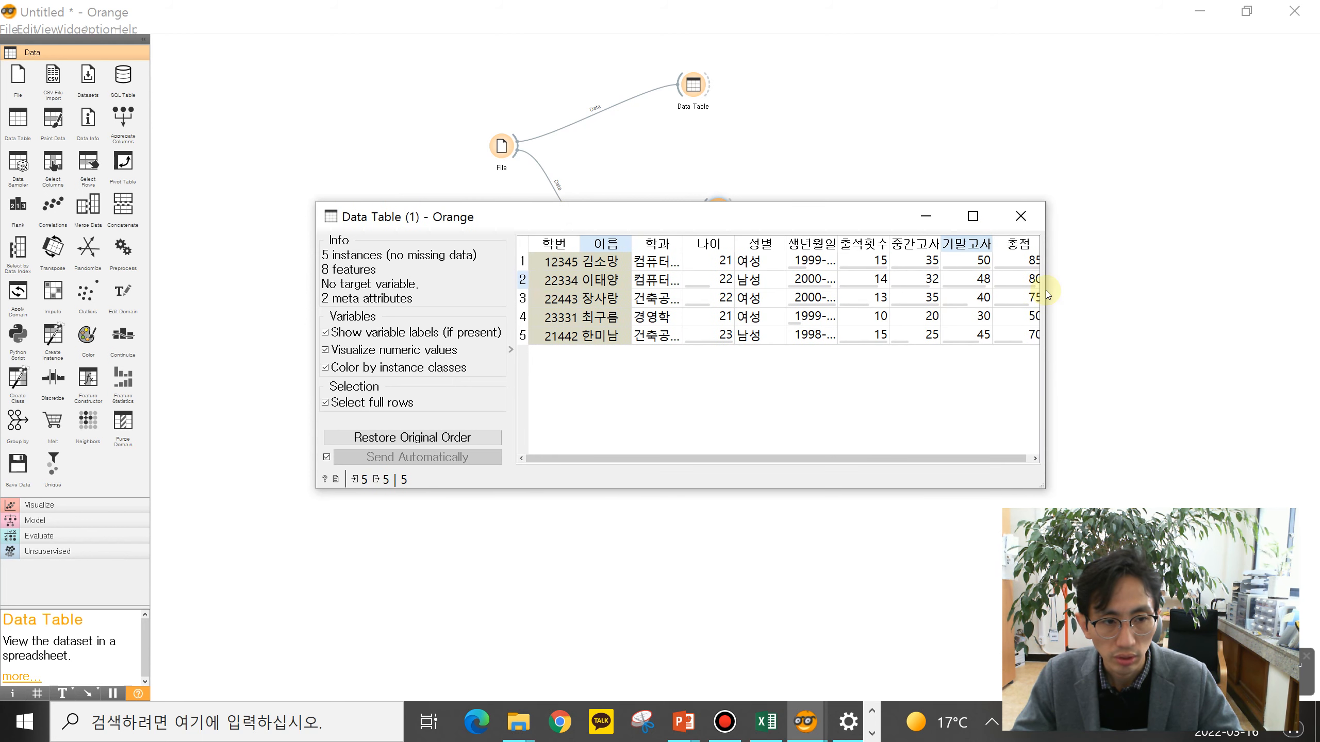
pyautogui.moveTo(990, 458); pyautogui.dragTo(1001, 457)
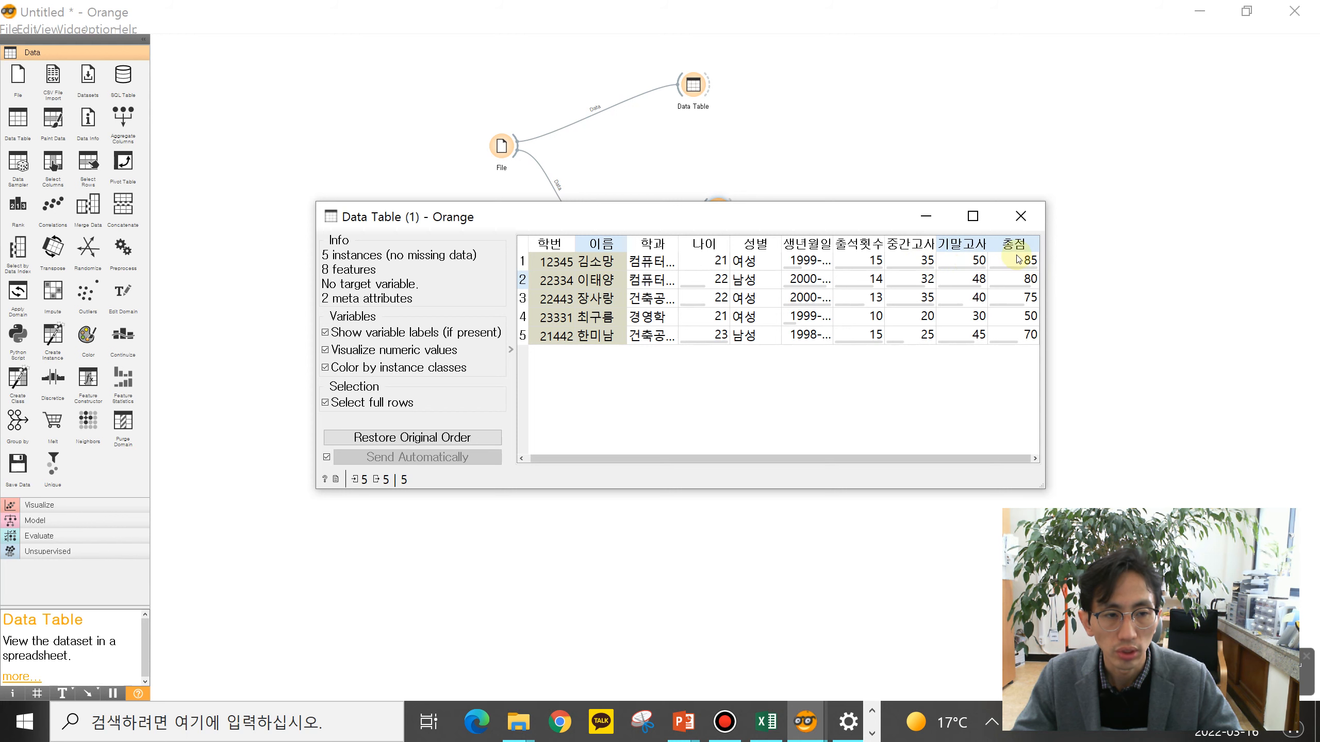
pyautogui.moveTo(863, 215); pyautogui.dragTo(1096, 288)
# Review the 총점 expression and check the source columns in the Data Table connected to File
pyautogui.doubleClick(605, 225)
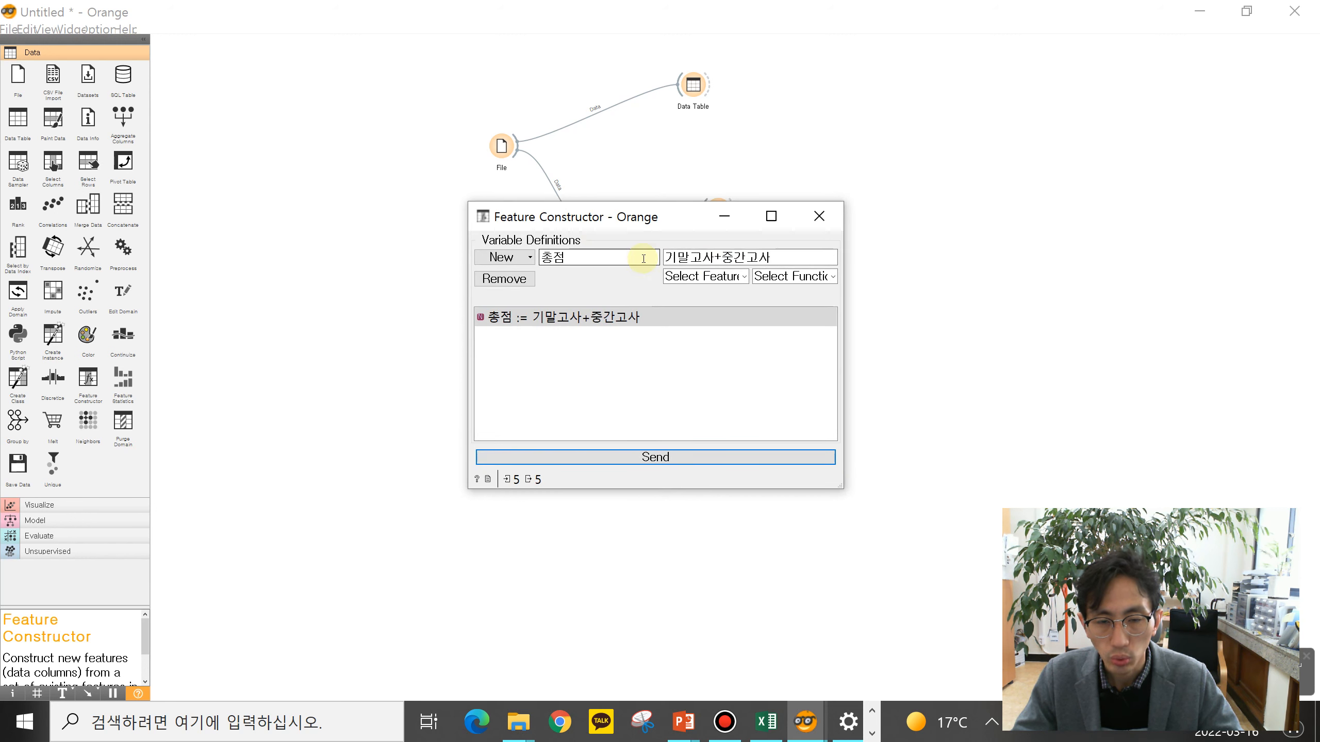
pyautogui.click(761, 257)
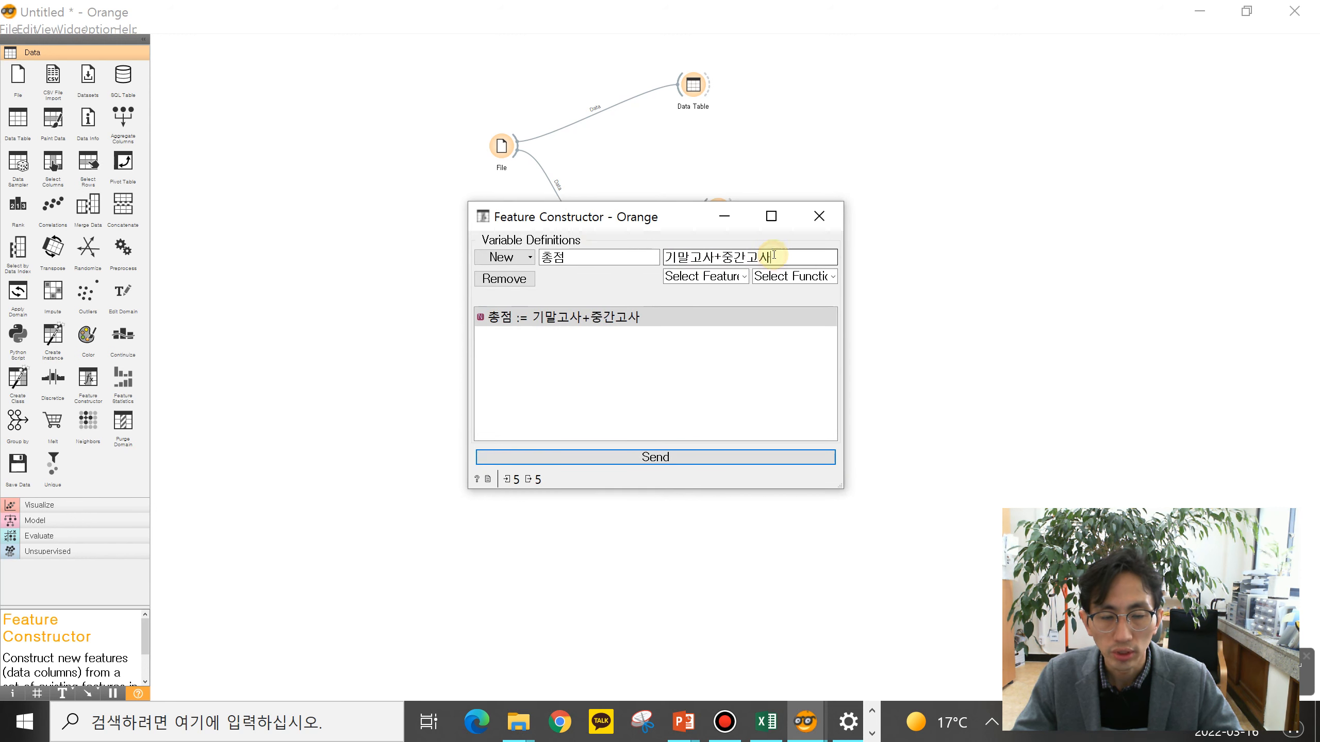
pyautogui.moveTo(677, 215); pyautogui.dragTo(518, 225)
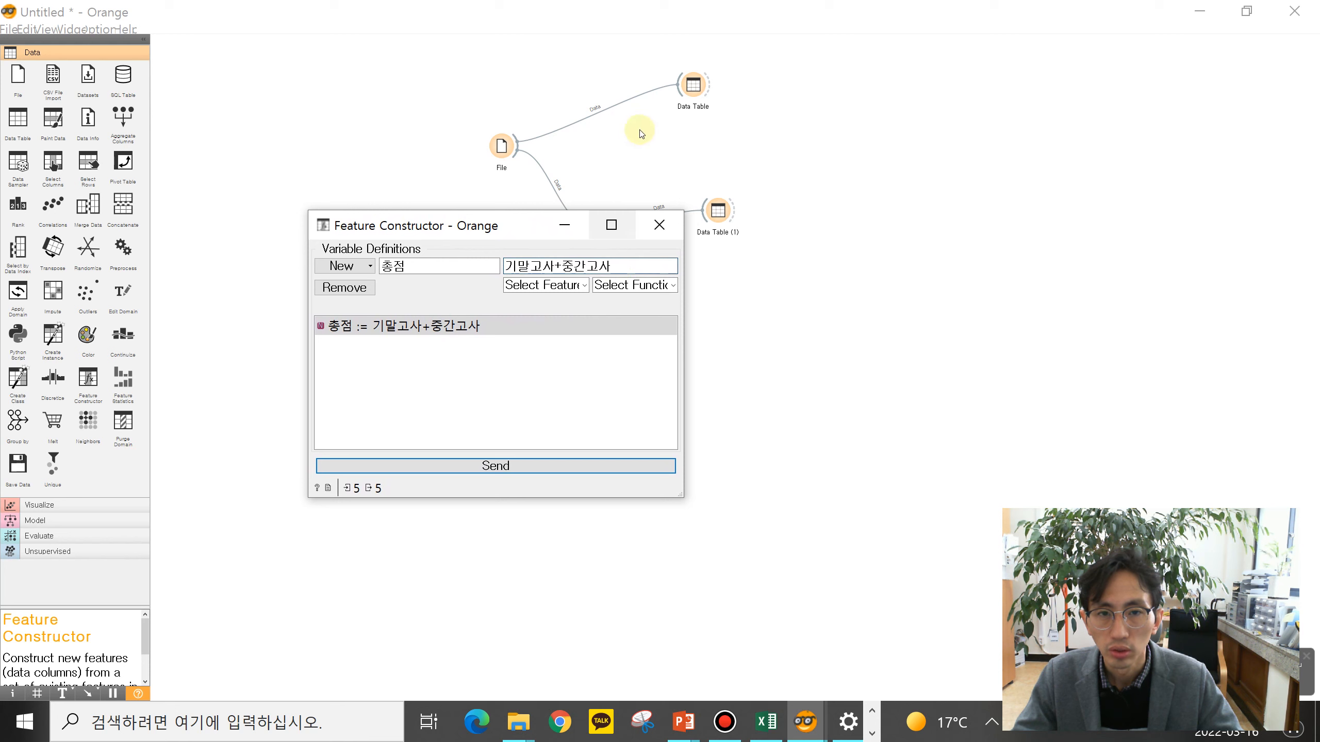
pyautogui.doubleClick(693, 84)
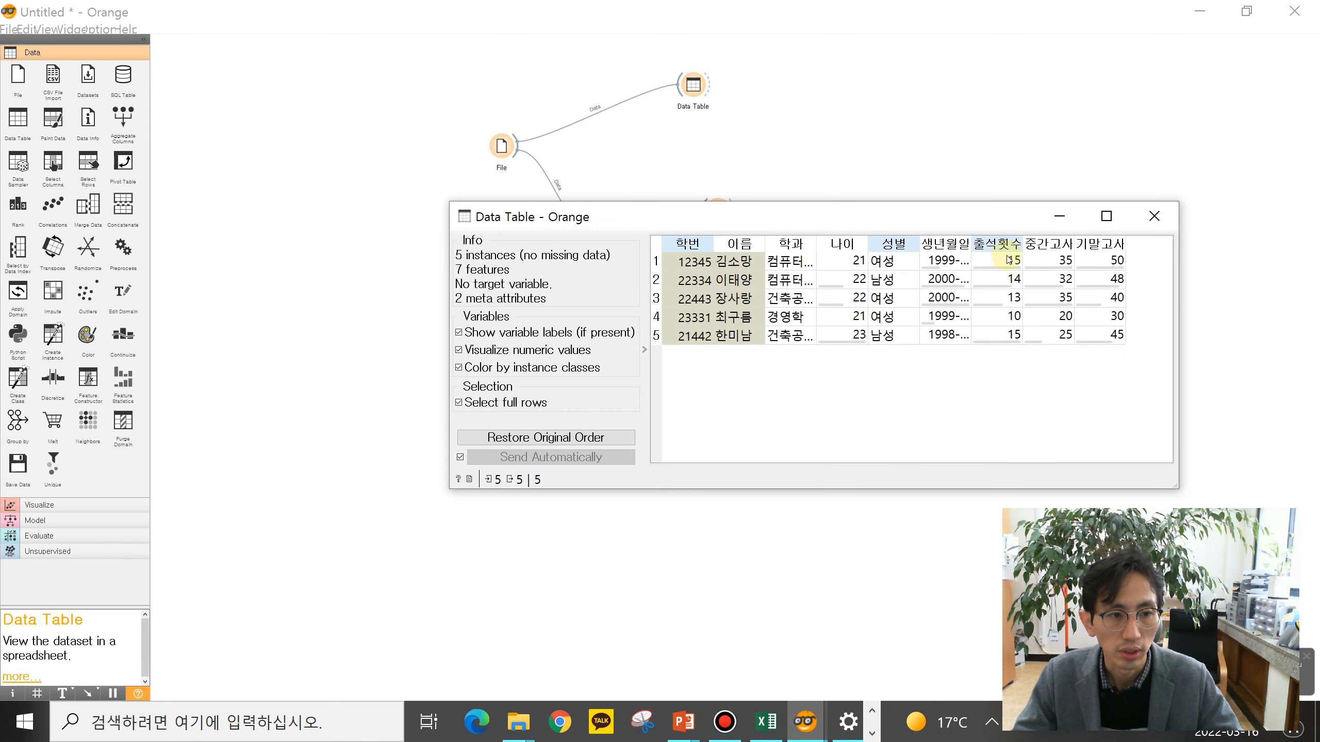
pyautogui.moveTo(972, 215); pyautogui.dragTo(972, 307)
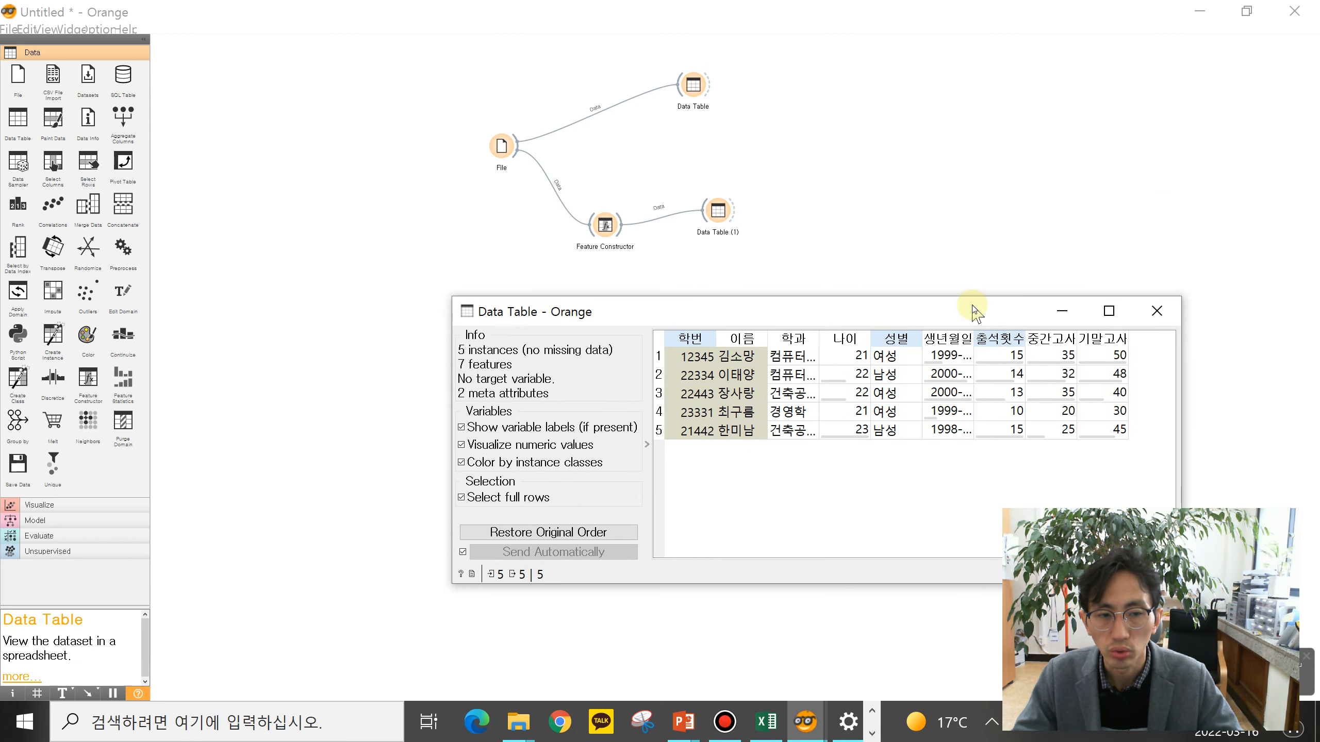
pyautogui.click(1157, 311)
# Extend the 총점 expression to 기말고사+중간고사+출석횟수/10 and send it
pyautogui.click(603, 206)
pyautogui.doubleClick(603, 205)
pyautogui.click(635, 163)
pyautogui.doubleClick(606, 224)
pyautogui.click(629, 267)
pyautogui.write('+중간고사+출석횟수')
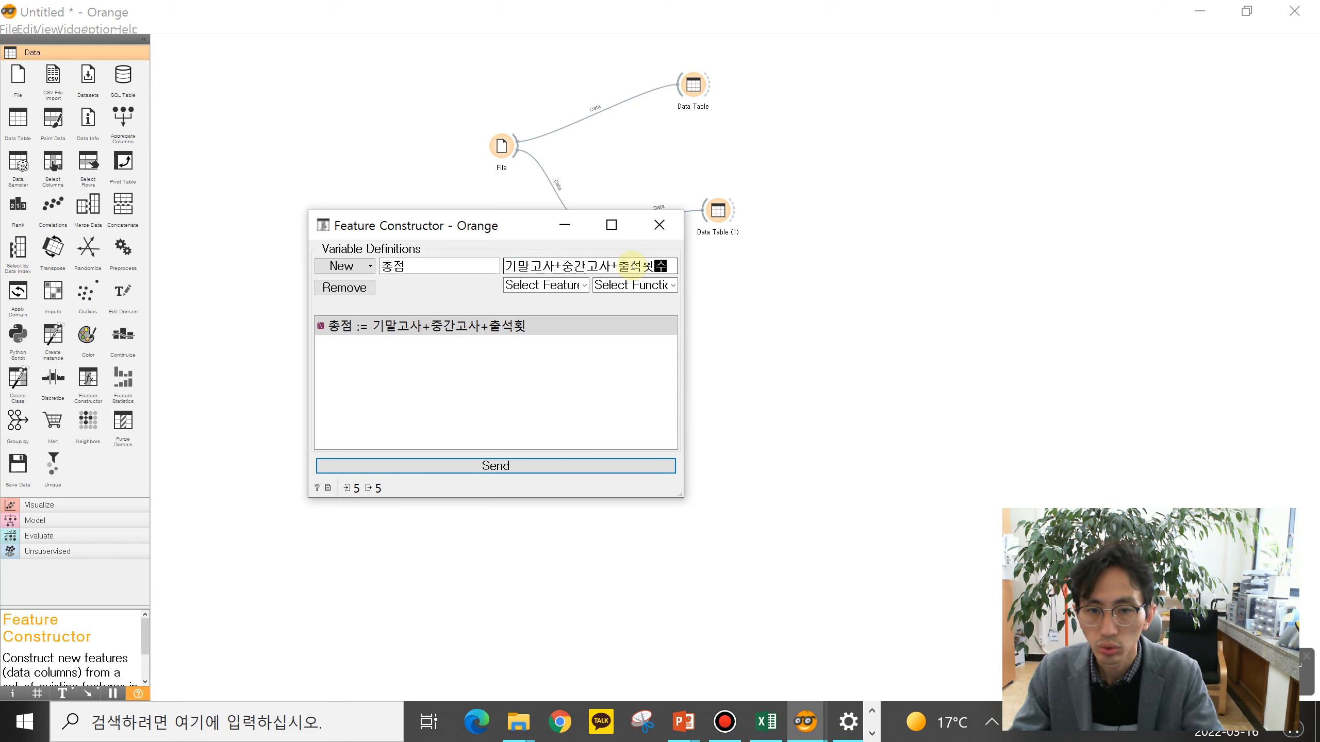
pyautogui.write('/')
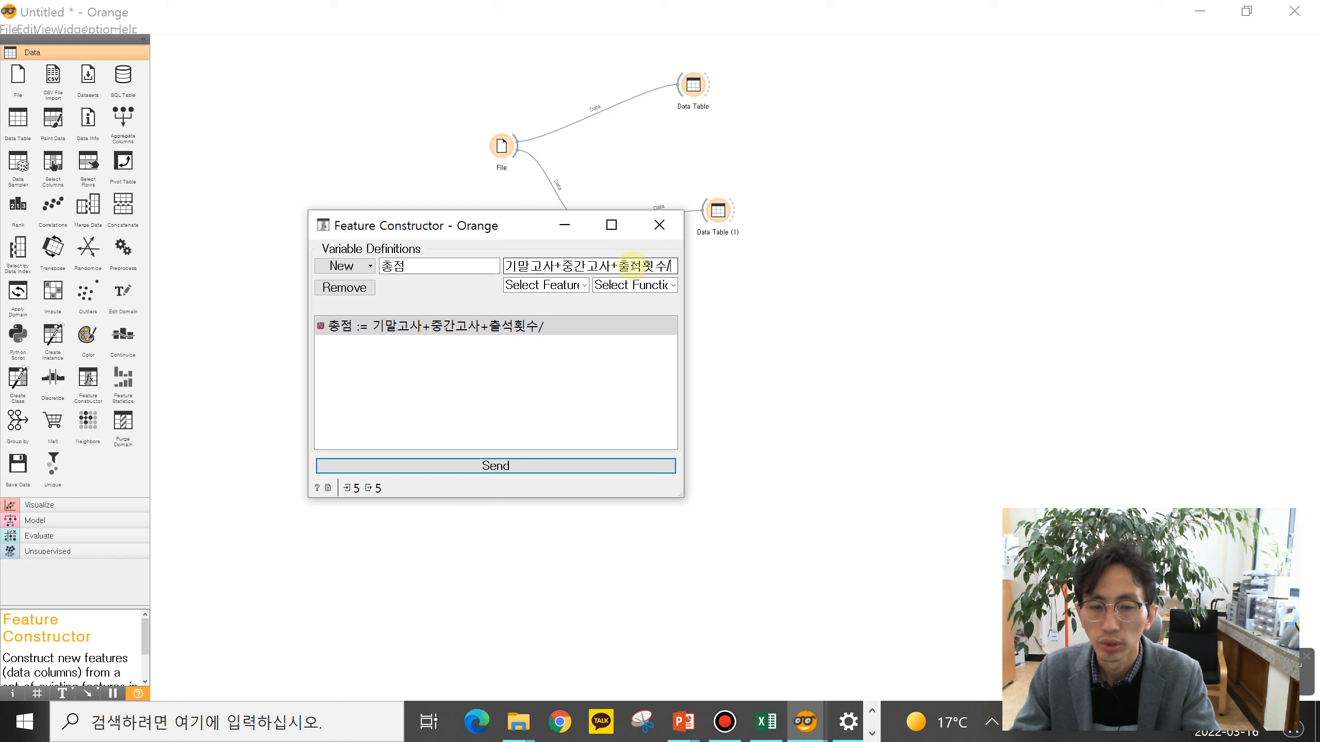
pyautogui.write('10')
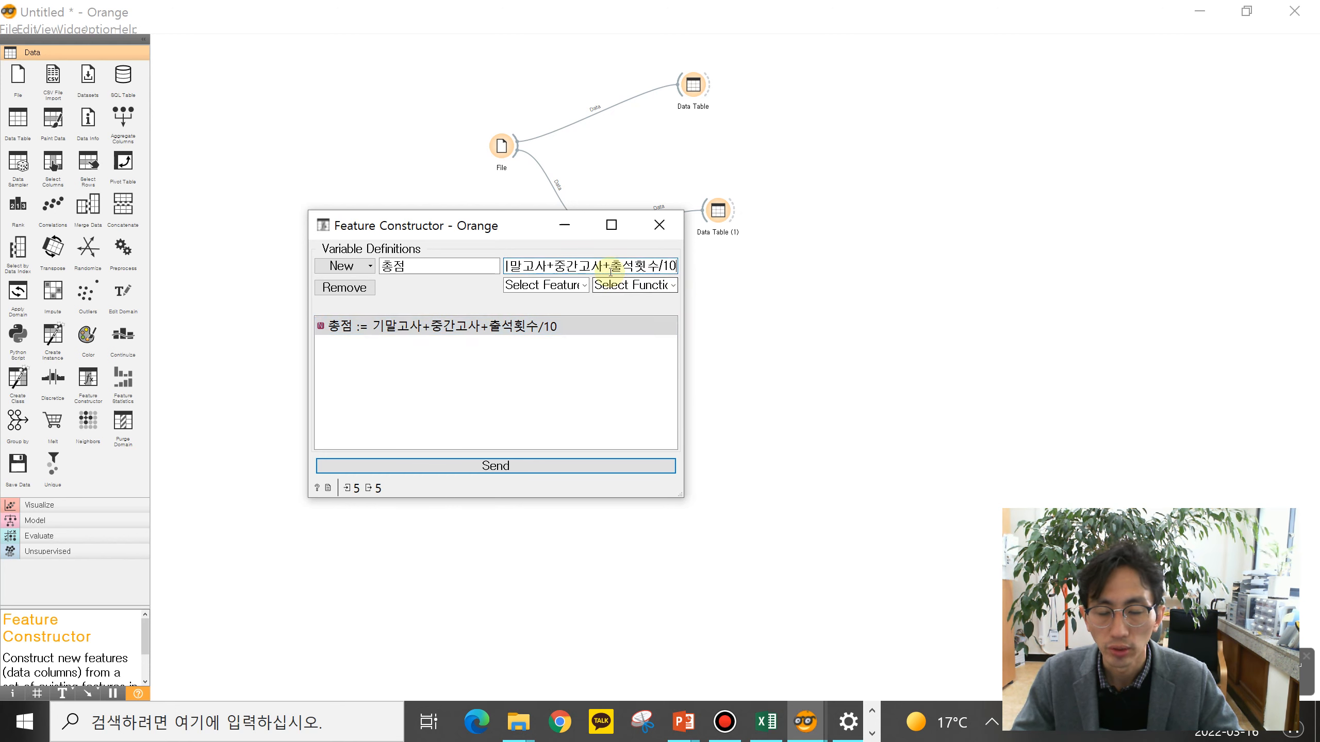
pyautogui.moveTo(610, 271); pyautogui.dragTo(698, 268)
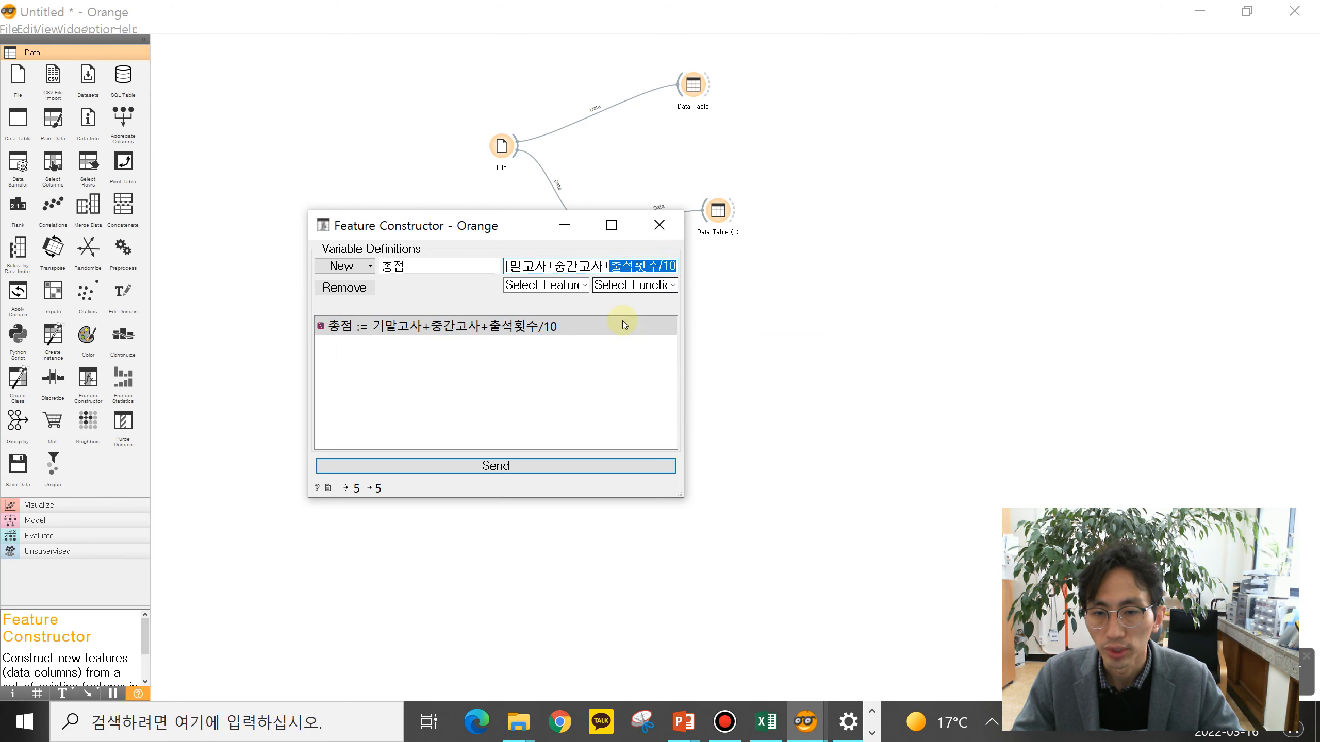
pyautogui.click(535, 465)
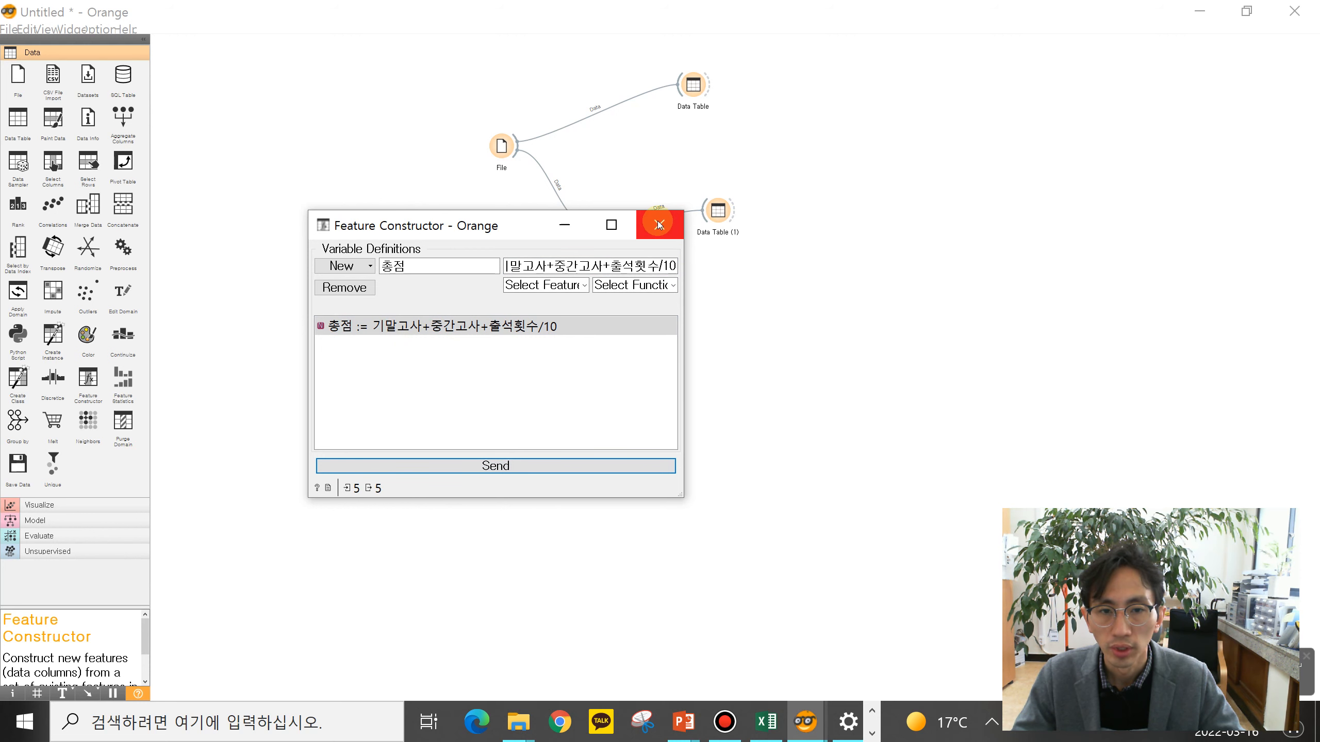
# Compare the 총점 column in Data Table (1) with the Feature Constructor expression, and close both windows
pyautogui.click(815, 724)
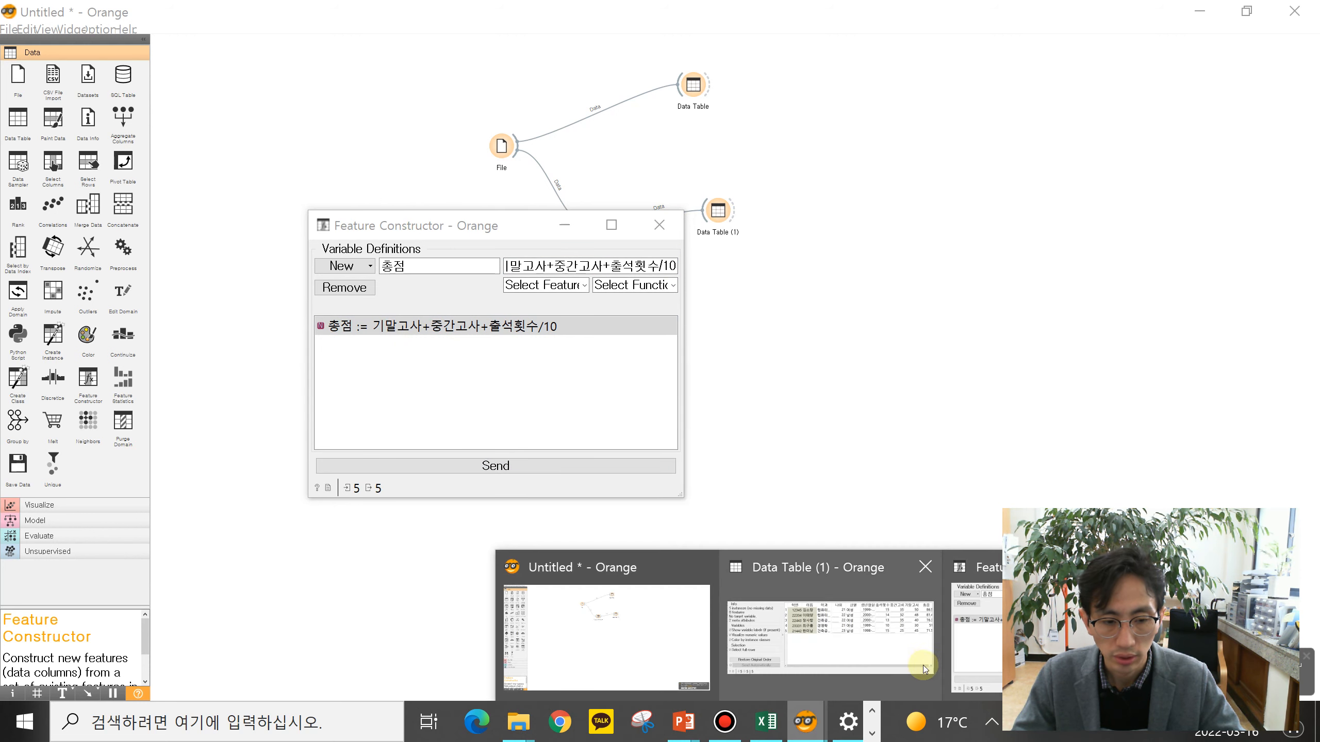
pyautogui.click(886, 646)
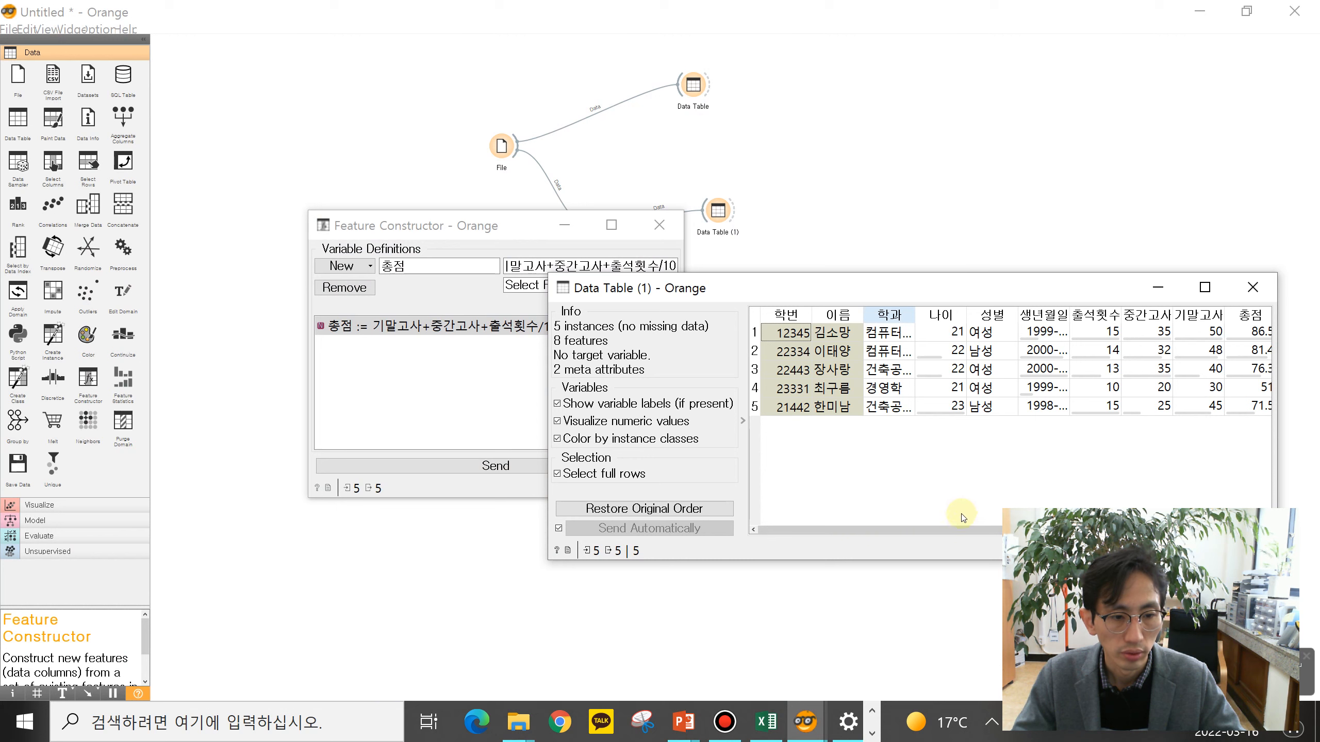
pyautogui.moveTo(934, 531); pyautogui.dragTo(1013, 531)
pyautogui.click(1040, 282)
pyautogui.moveTo(993, 286); pyautogui.dragTo(940, 135)
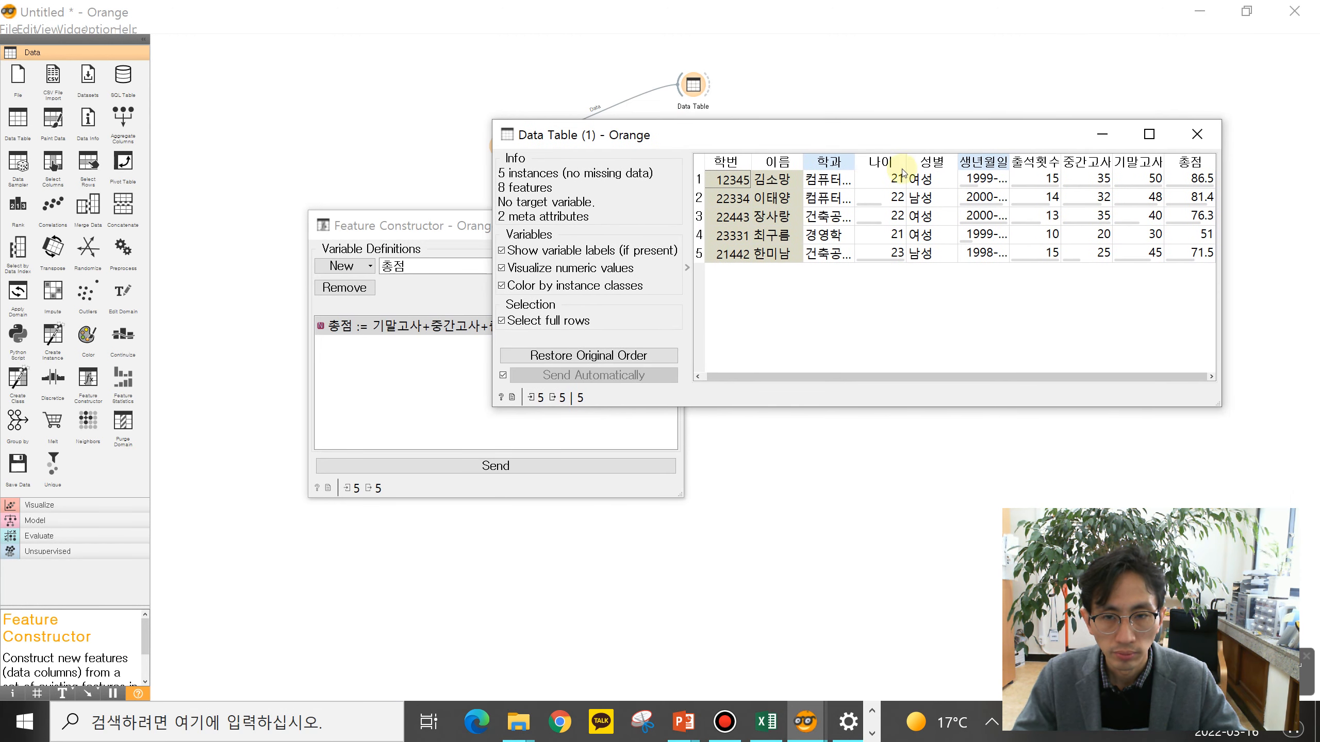
pyautogui.click(379, 247)
pyautogui.moveTo(459, 236); pyautogui.dragTo(337, 289)
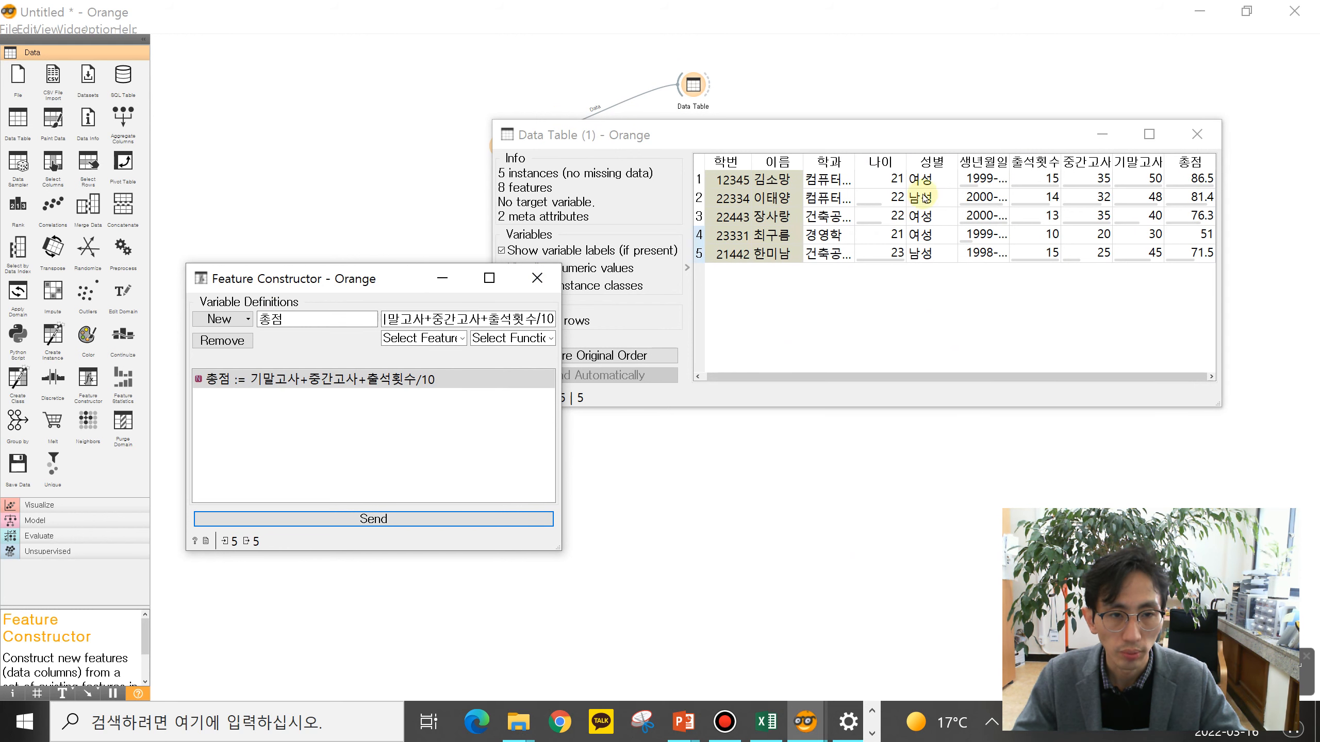
pyautogui.moveTo(833, 136); pyautogui.dragTo(897, 166)
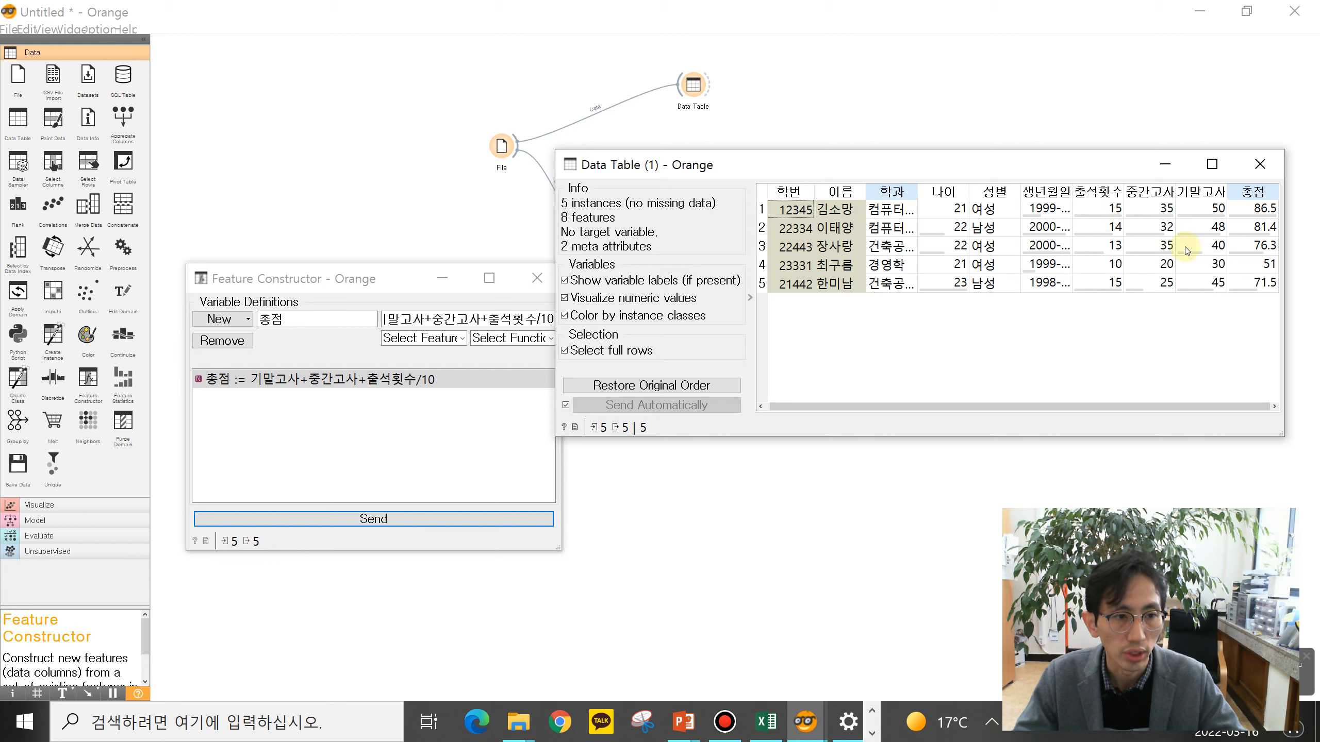
pyautogui.click(1260, 164)
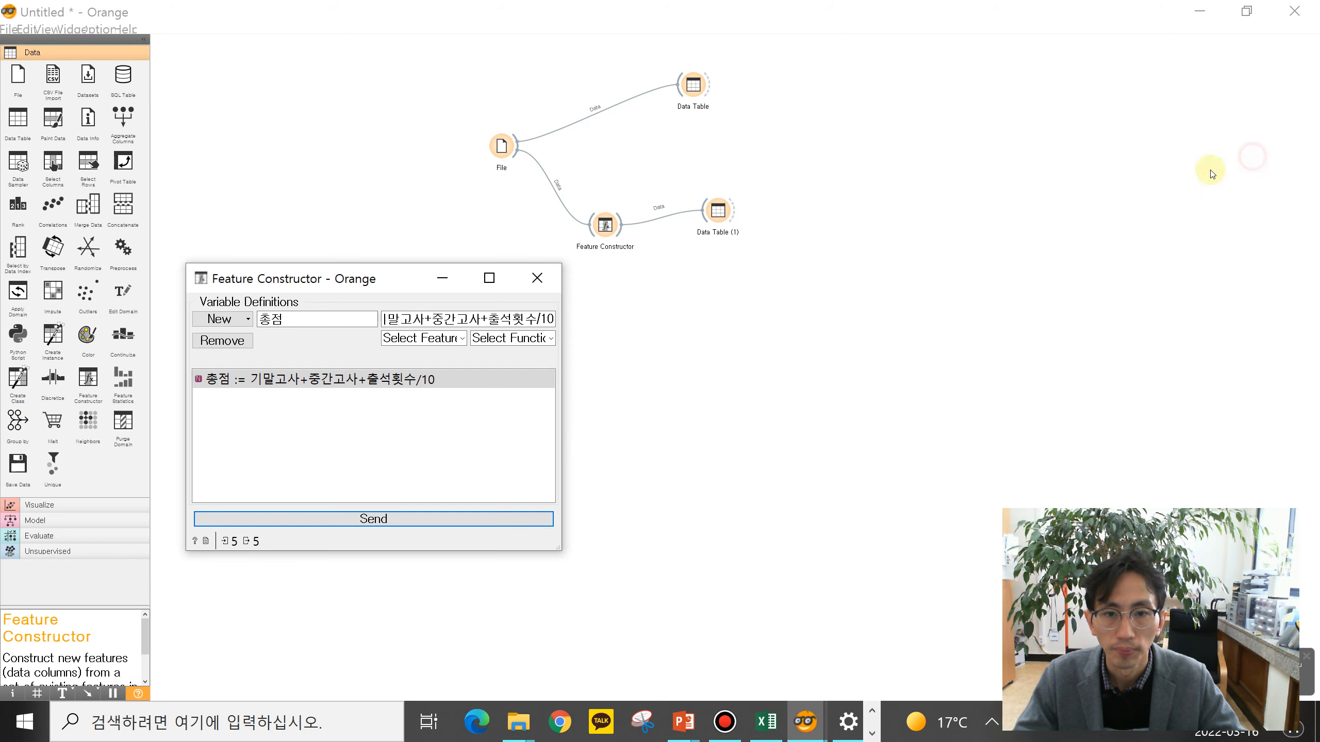
pyautogui.click(537, 290)
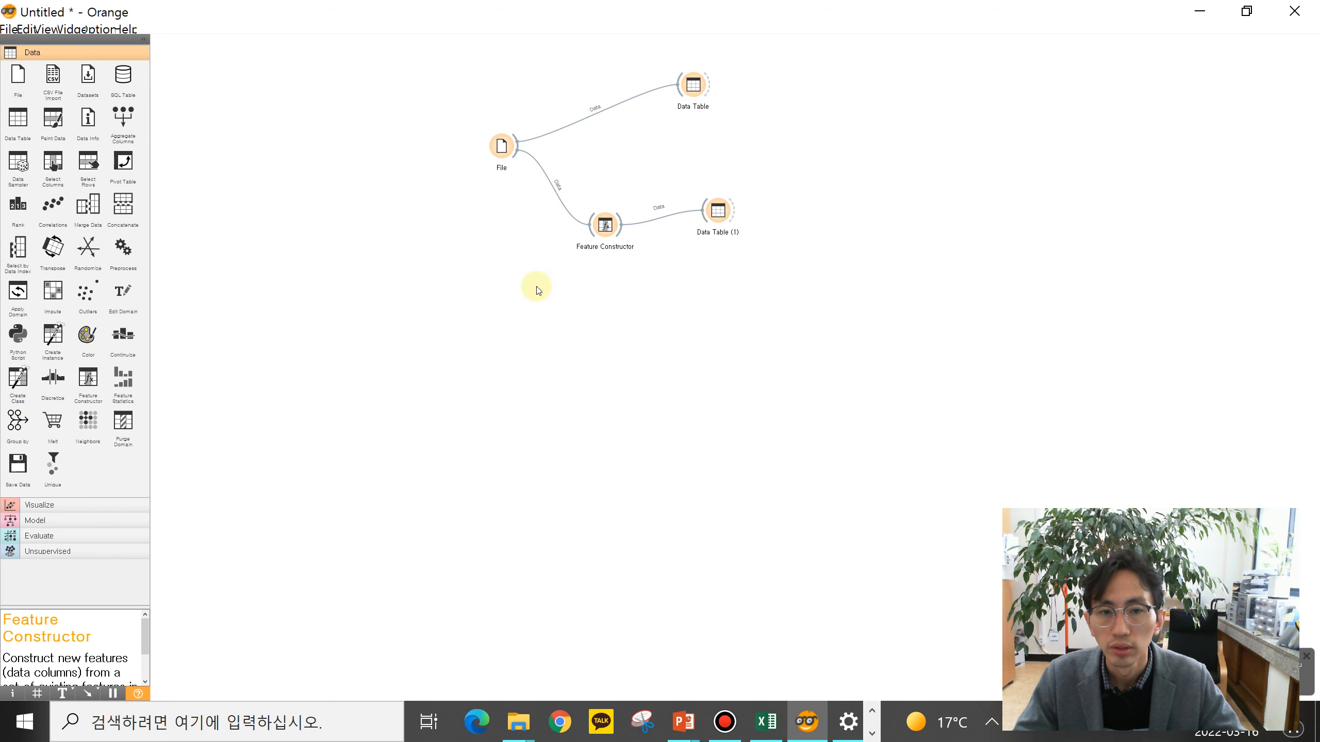
# Rearrange the Feature Constructor and Data Table (1) widgets, and attach a second Feature Constructor to Data Table (1)
pyautogui.moveTo(717, 211); pyautogui.dragTo(692, 239)
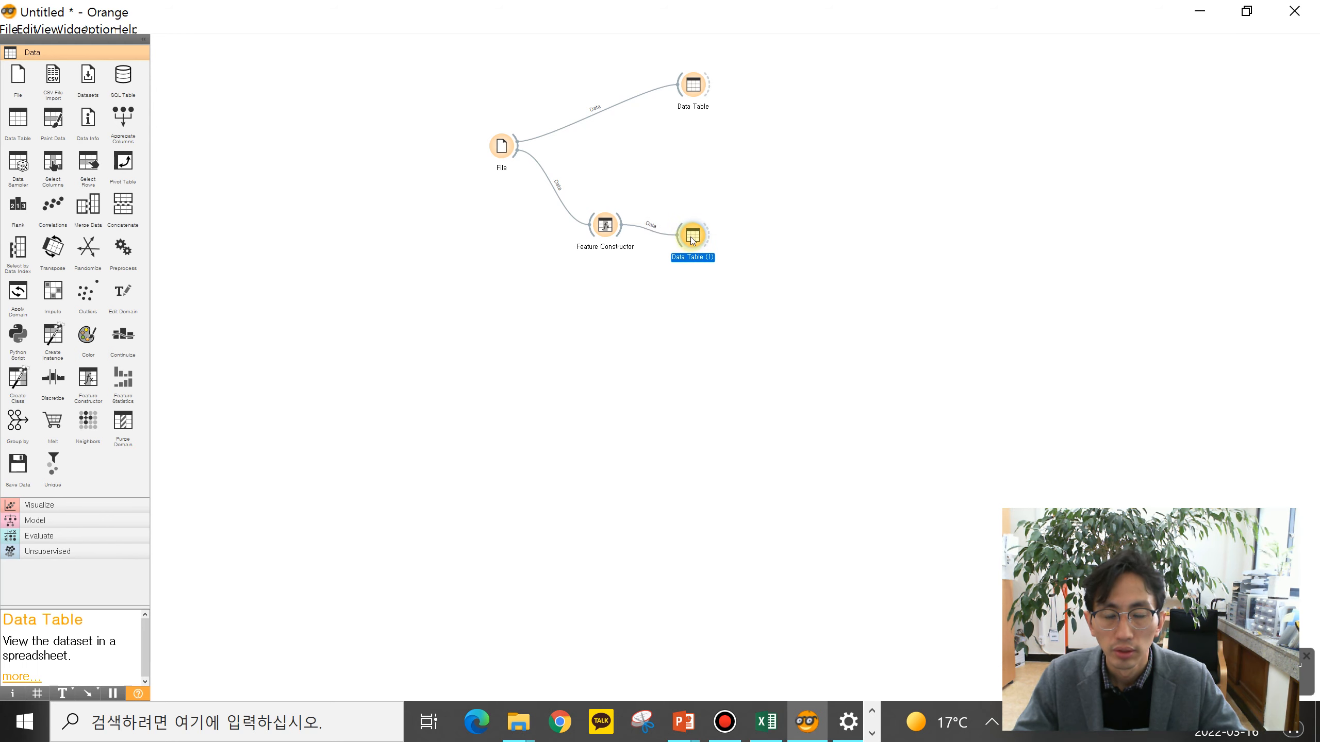
pyautogui.moveTo(600, 226); pyautogui.dragTo(575, 214)
pyautogui.moveTo(694, 238); pyautogui.dragTo(796, 220)
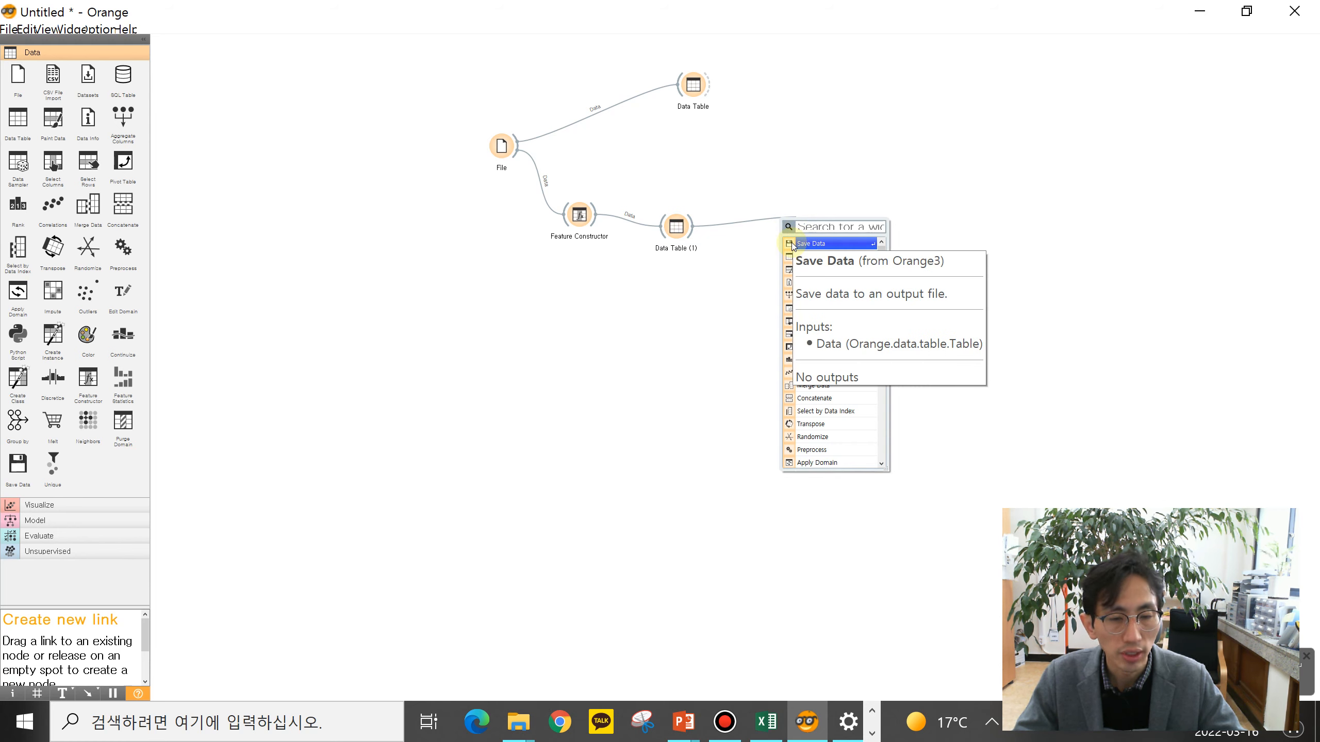
pyautogui.click(837, 228)
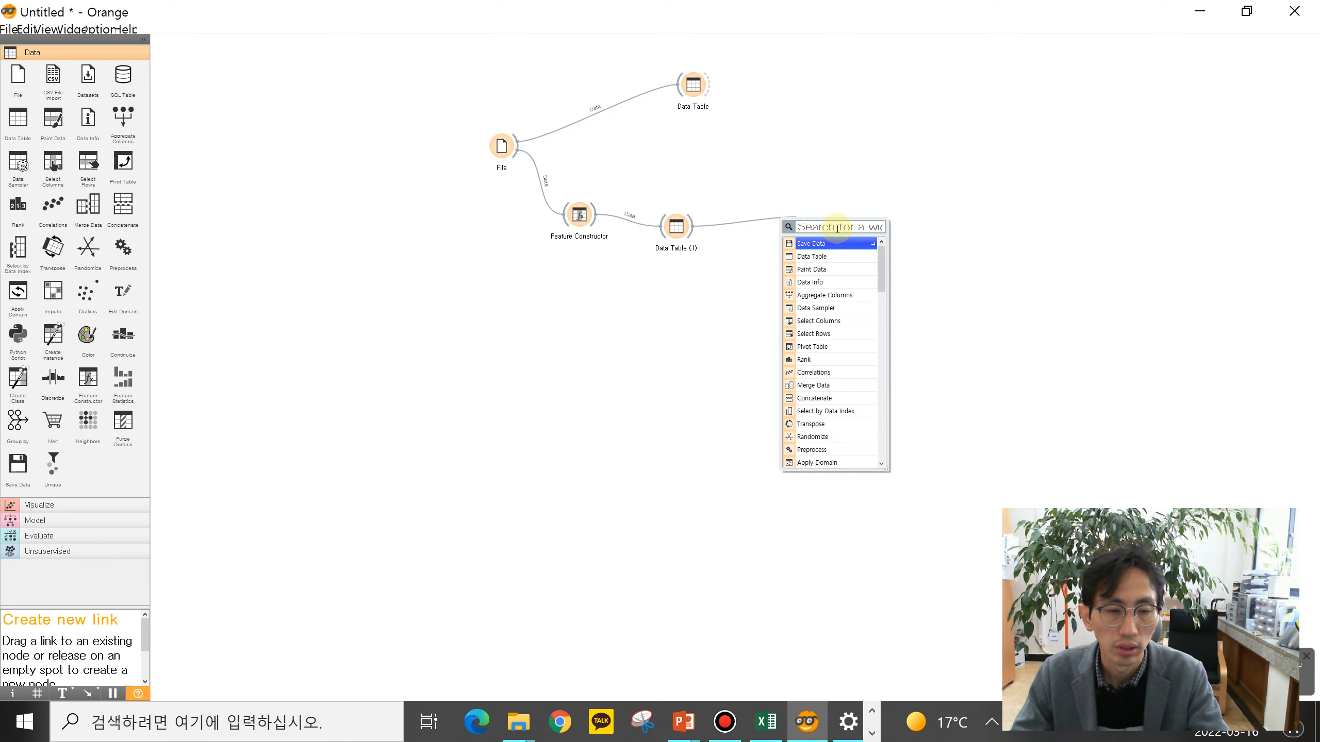
pyautogui.write('c')
pyautogui.press('BackSpace')
pyautogui.write('feature')
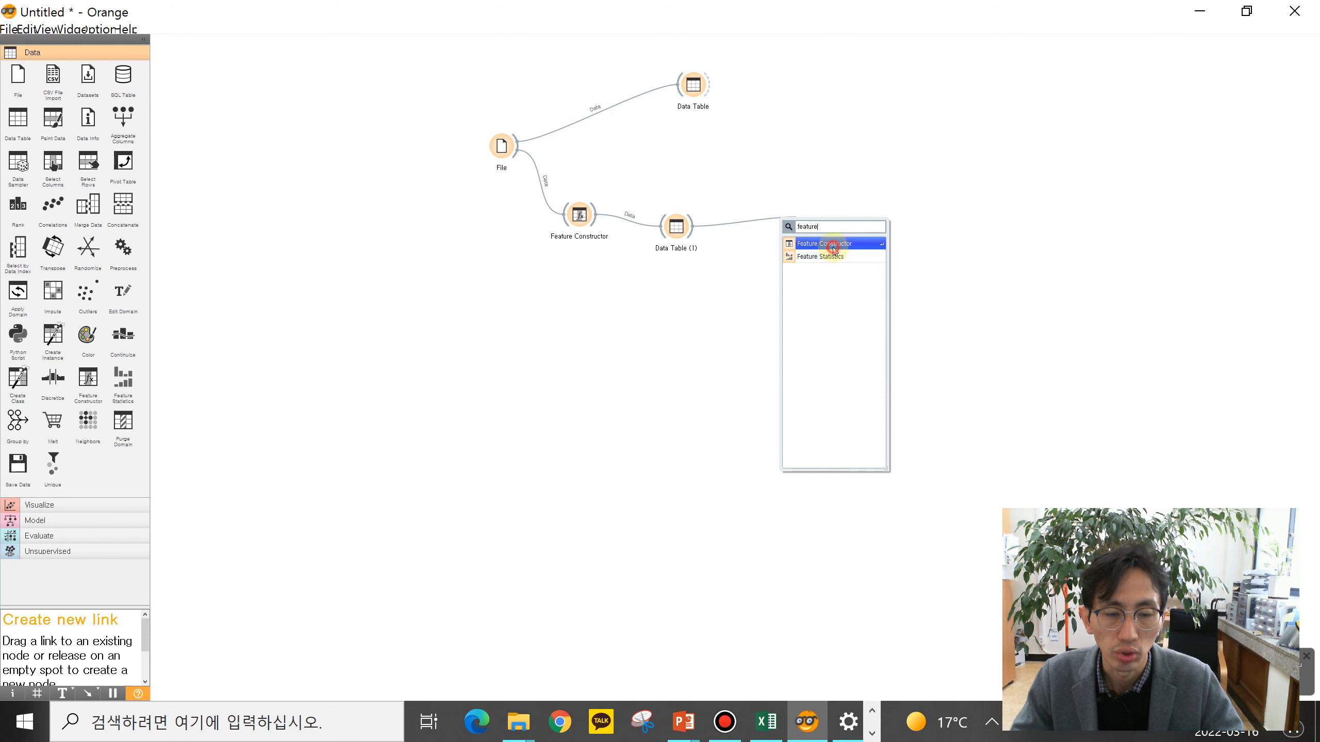
pyautogui.click(833, 245)
pyautogui.moveTo(784, 213); pyautogui.dragTo(798, 221)
# Create a new categorical variable named 학점 in Feature Constructor (1)
pyautogui.doubleClick(799, 221)
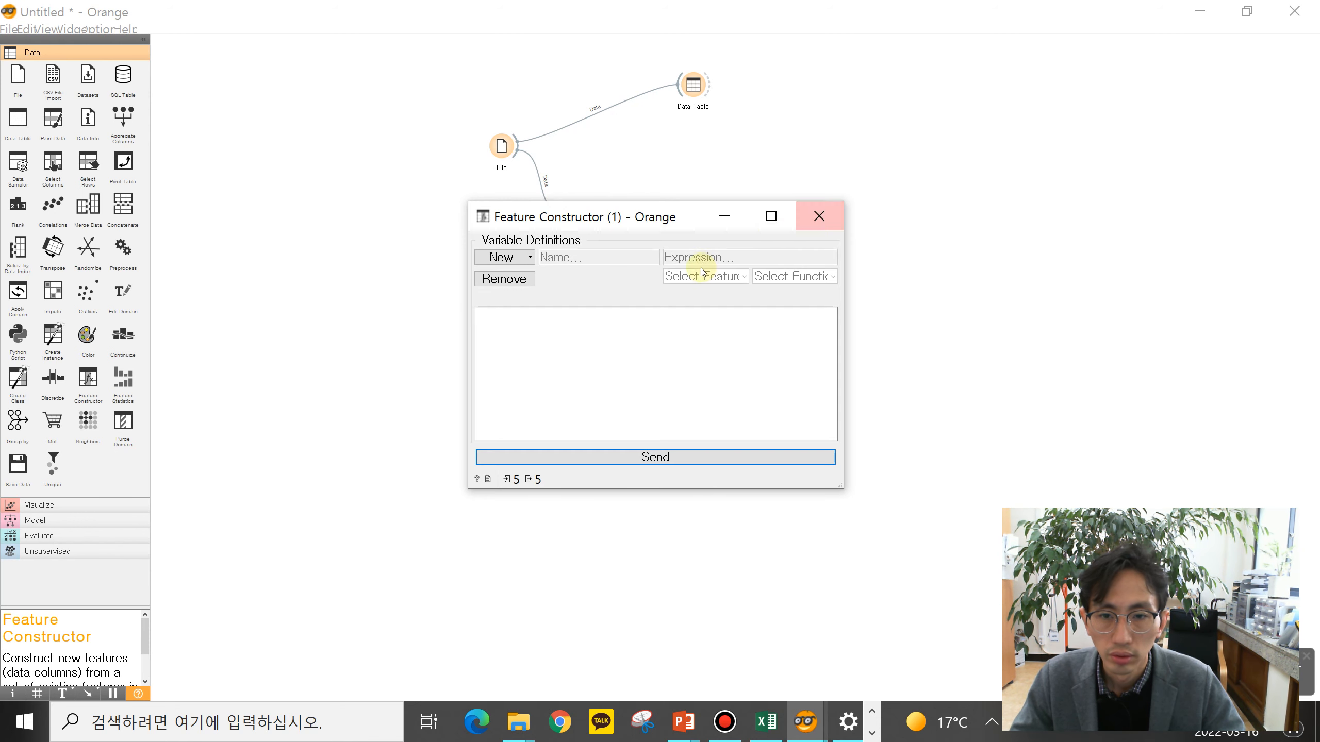
pyautogui.click(523, 257)
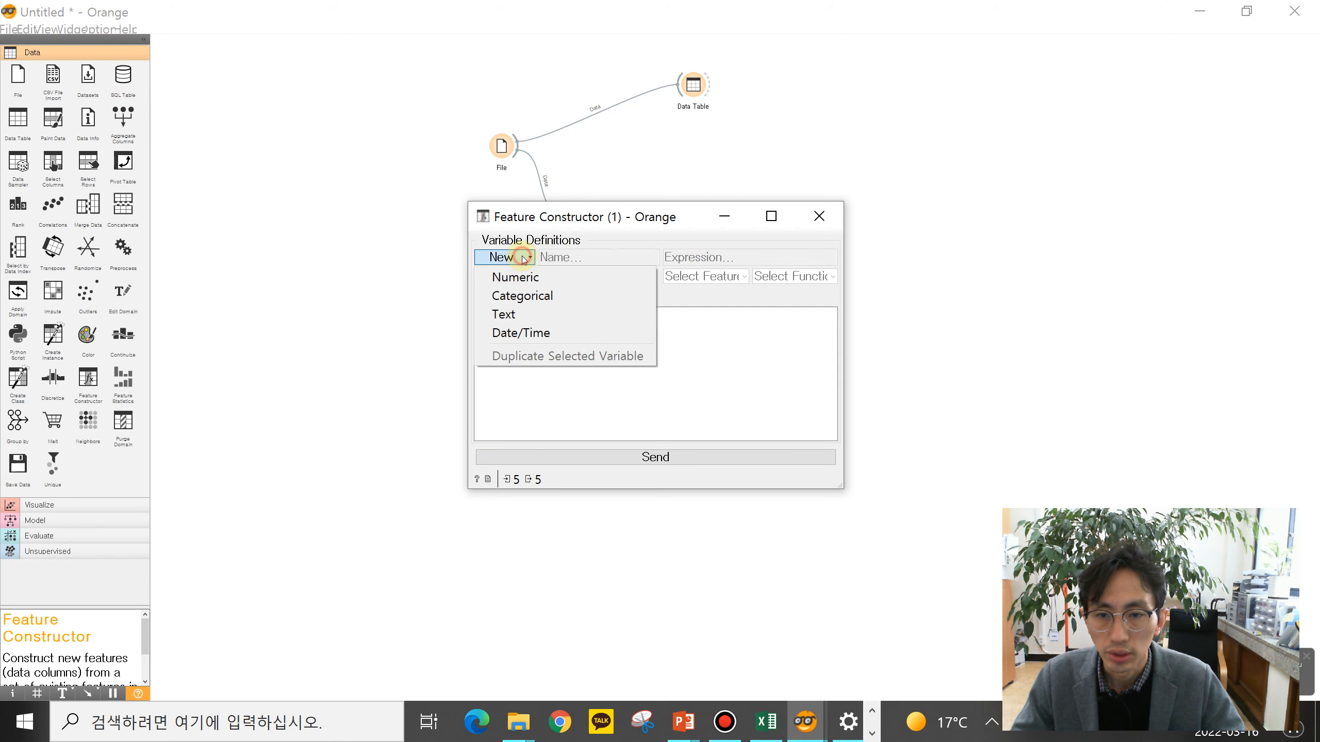
pyautogui.click(521, 299)
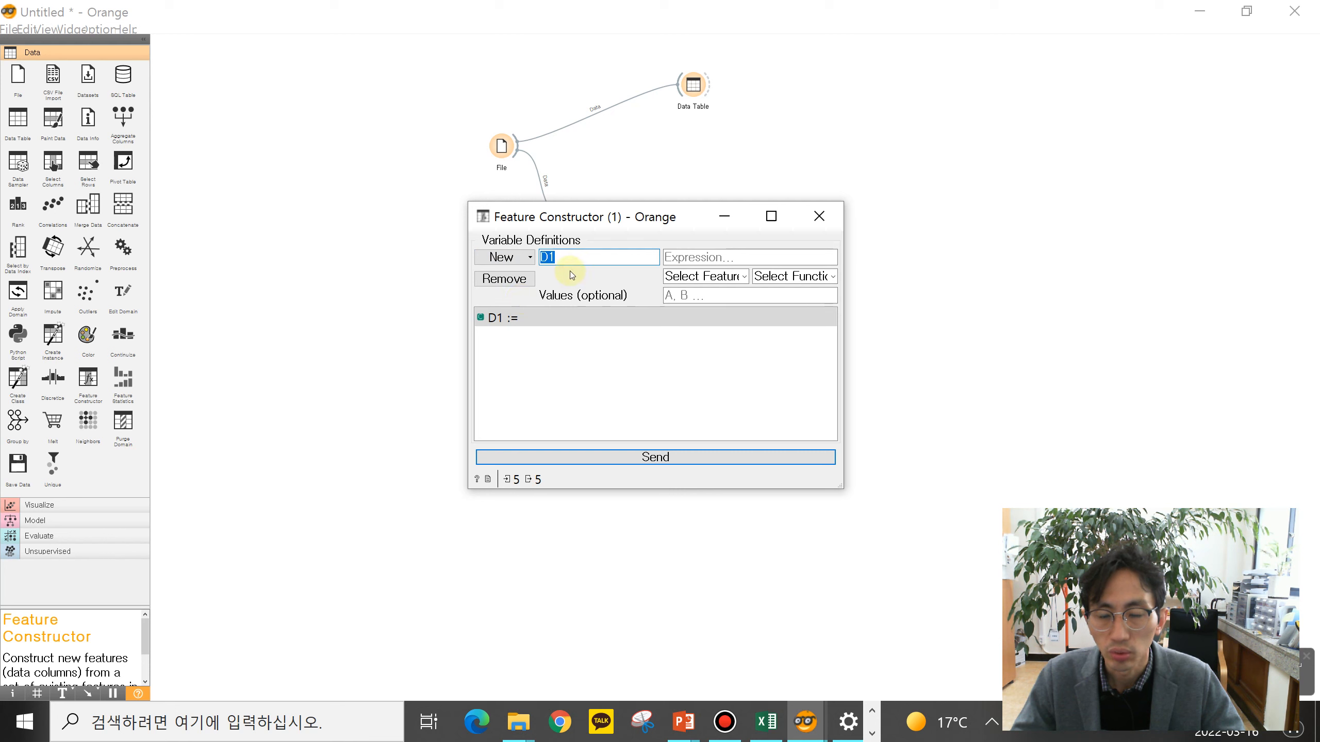
pyautogui.click(553, 254)
pyautogui.doubleClick(560, 253)
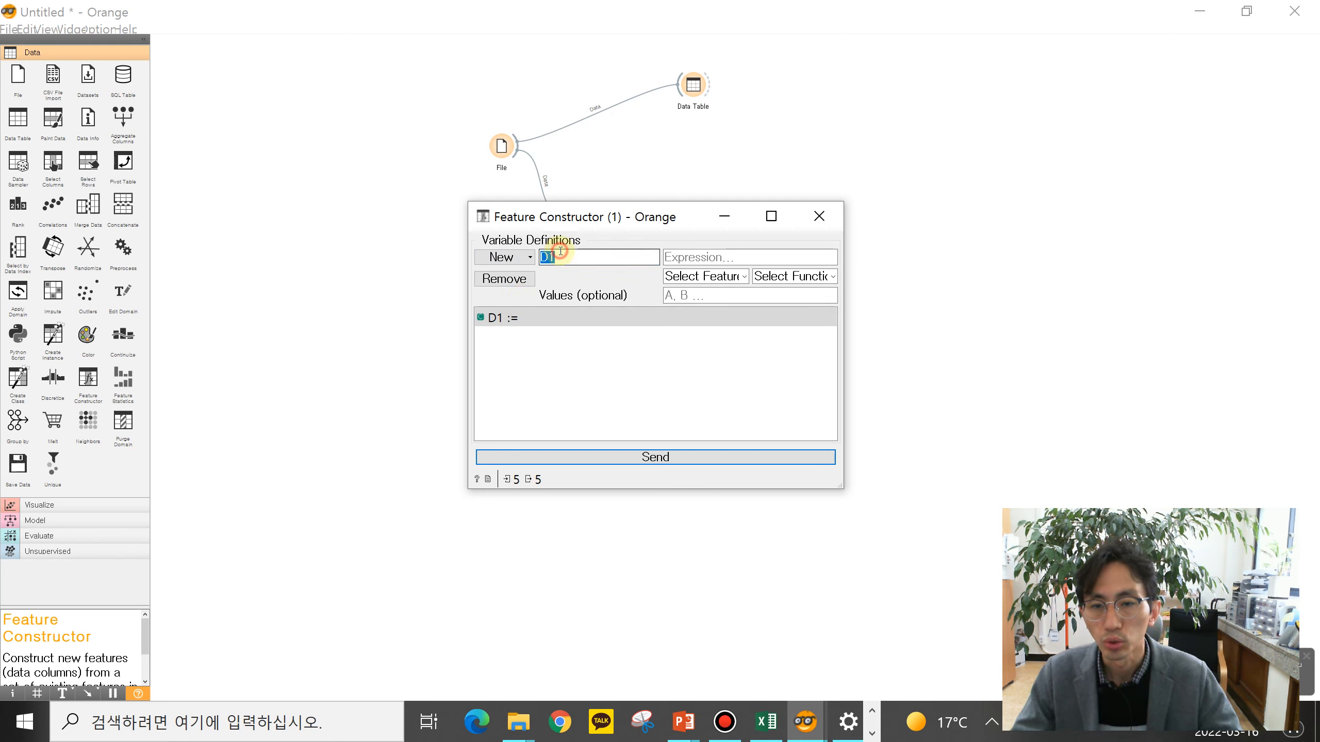
pyautogui.write('학')
pyautogui.write('ㅈ')
pyautogui.press('Tab')
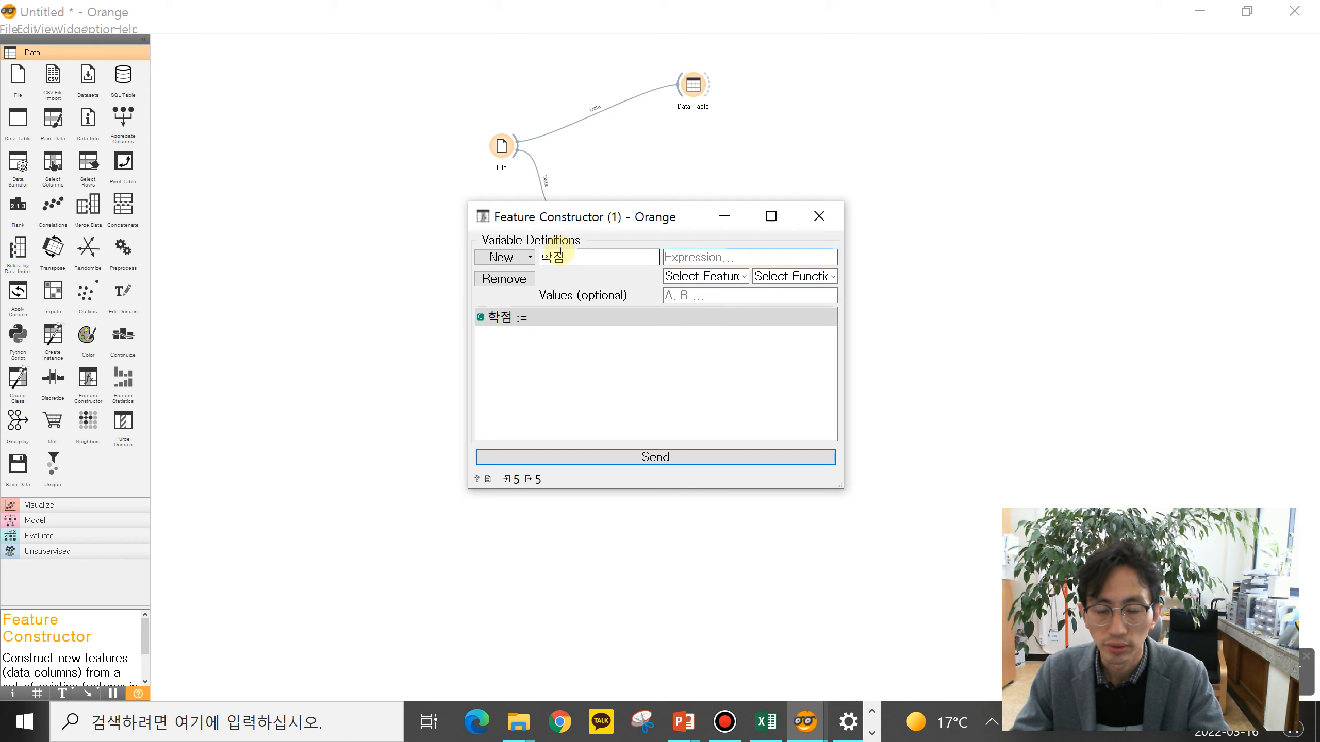
# Enter 총점 as the start of the 학점 variable's expression
pyautogui.write('초')
pyautogui.press('BackSpace')
pyautogui.press('BackSpace')
pyautogui.press('BackSpace')
pyautogui.write('초')
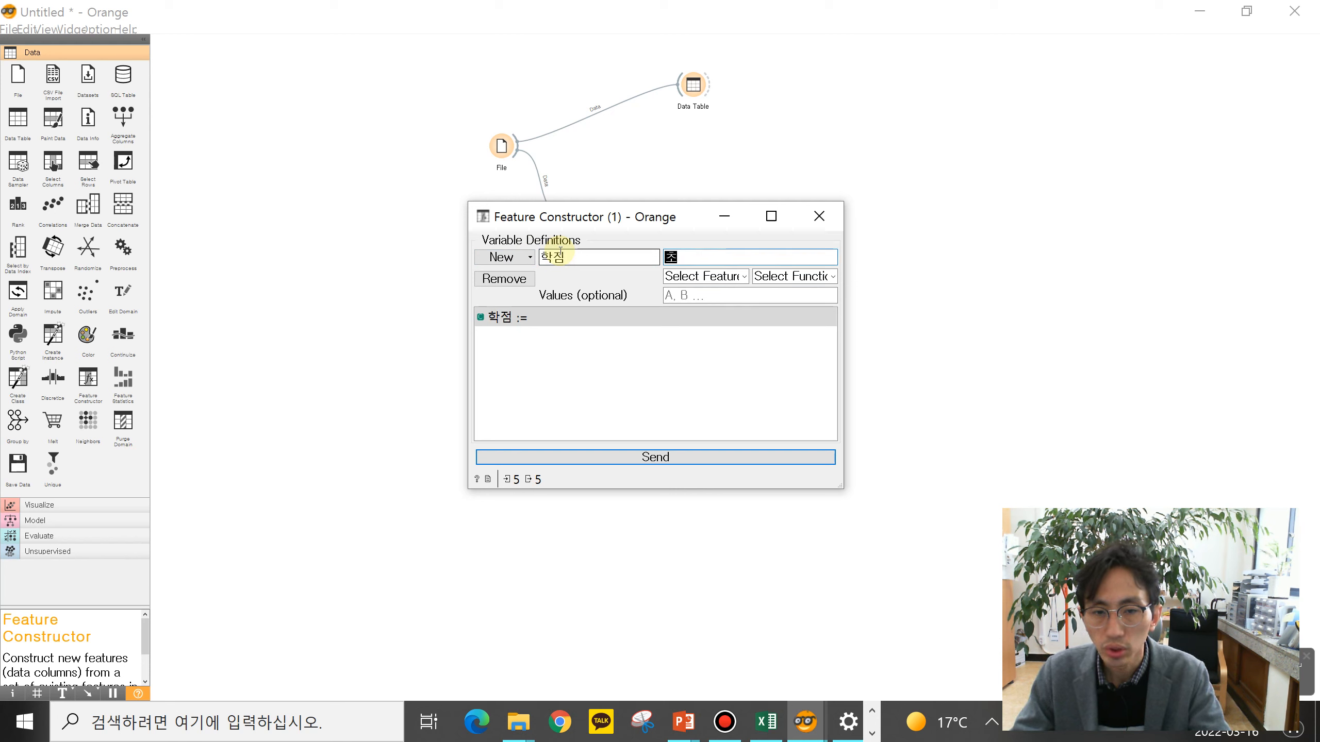
pyautogui.press('BackSpace')
pyautogui.press('BackSpace')
pyautogui.press('BackSpace')
pyautogui.write('청')
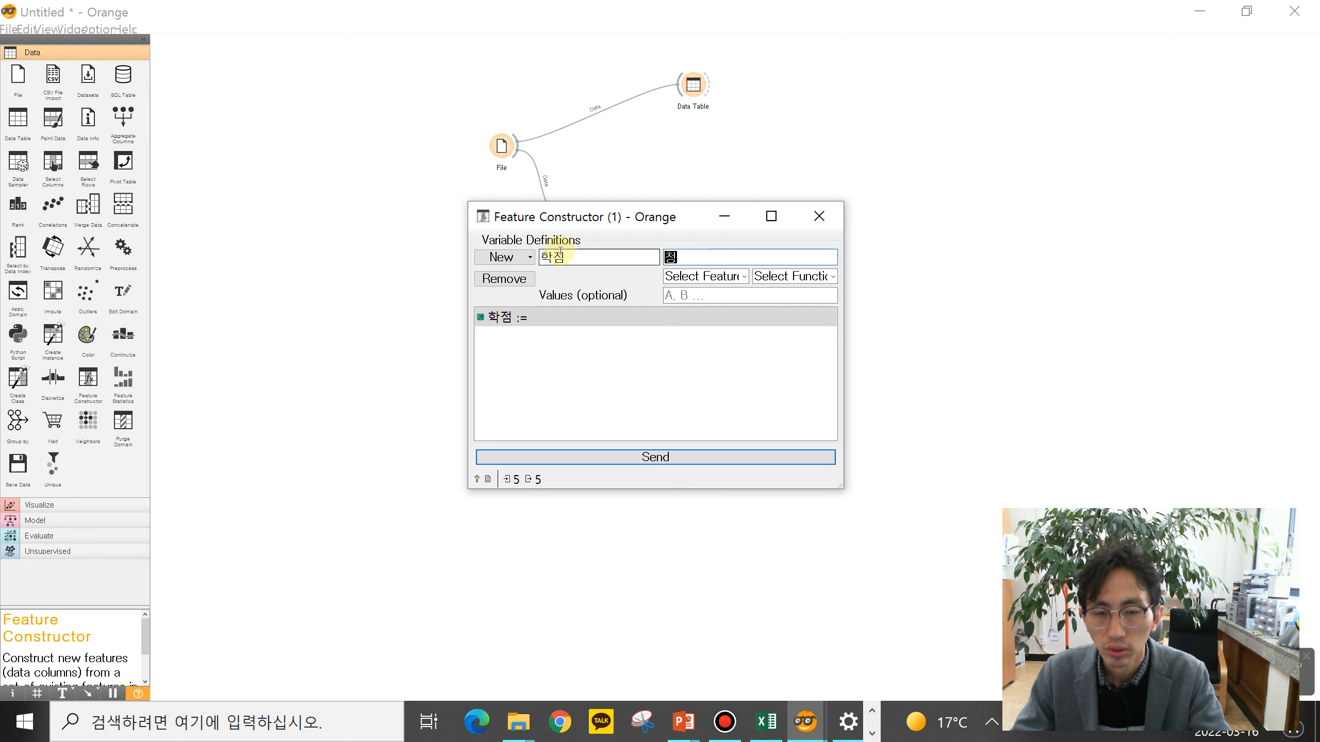
pyautogui.write('종지')
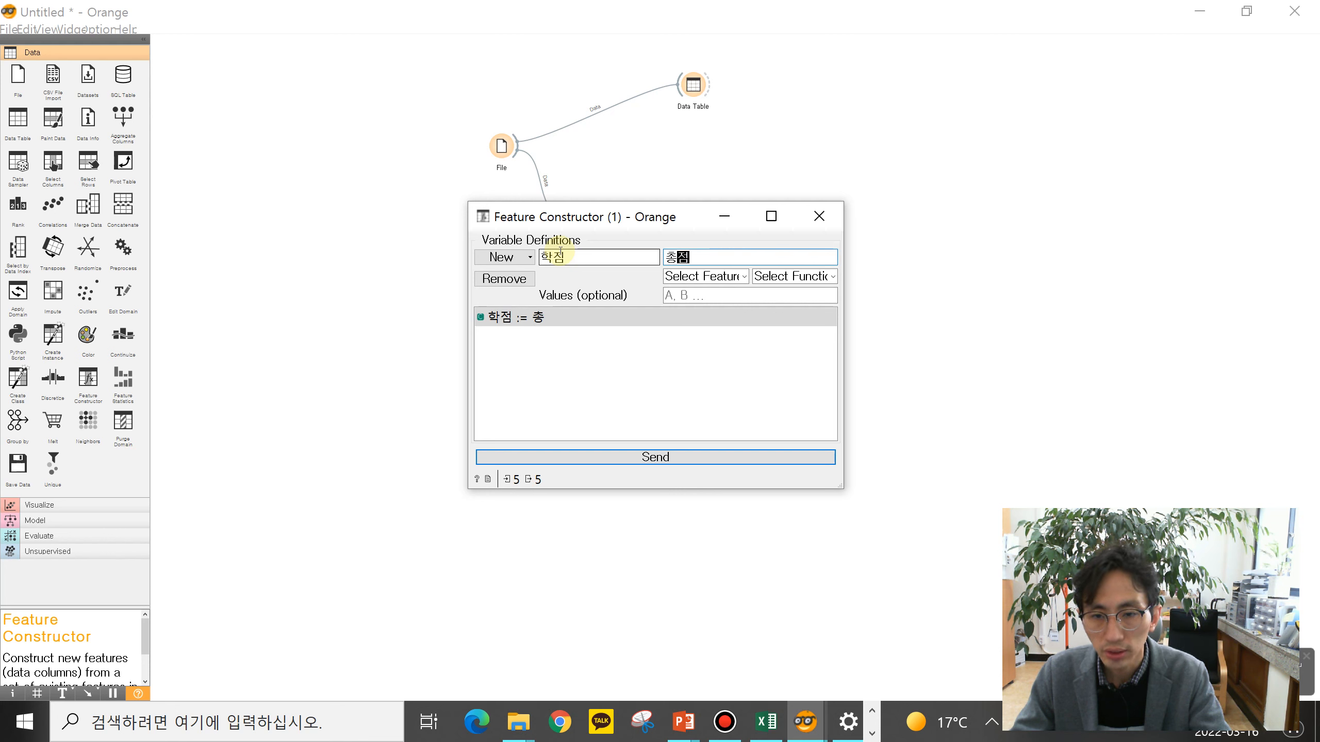
pyautogui.press('Hangul')
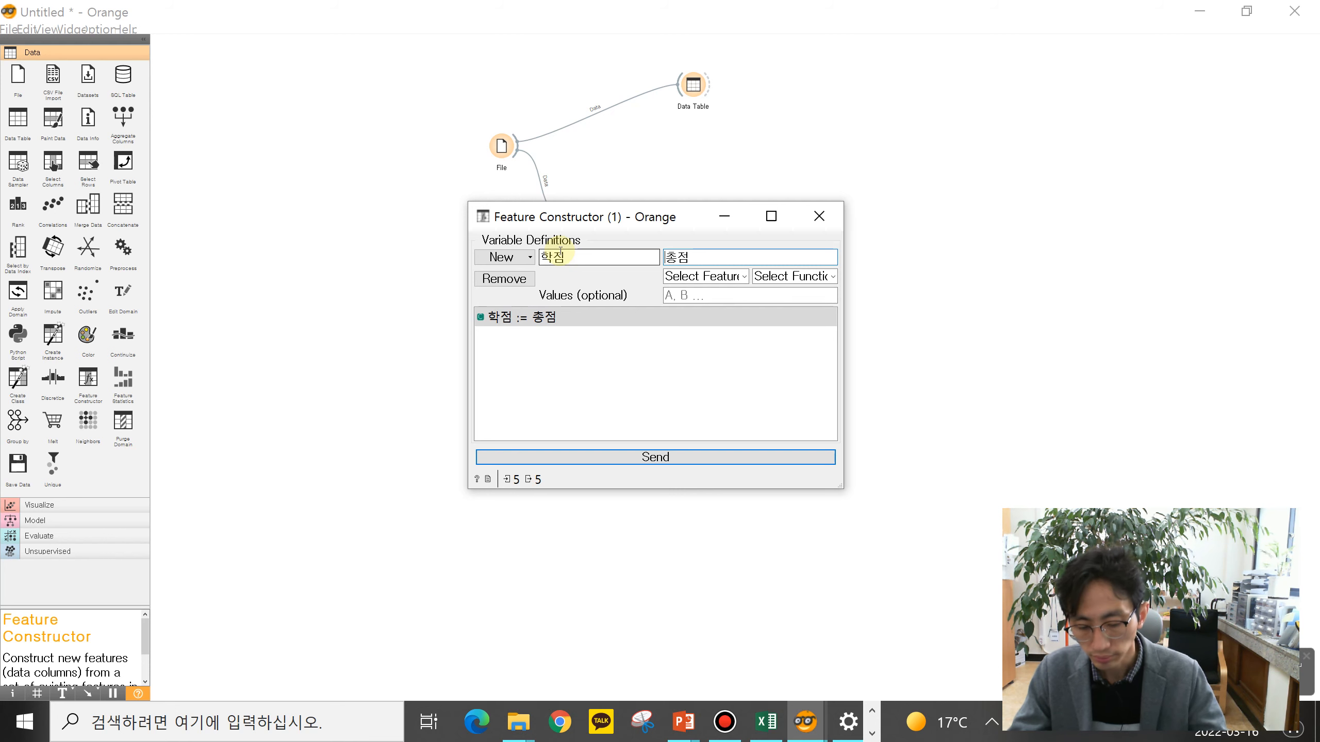
pyautogui.write("'")
pyautogui.press('BackSpace')
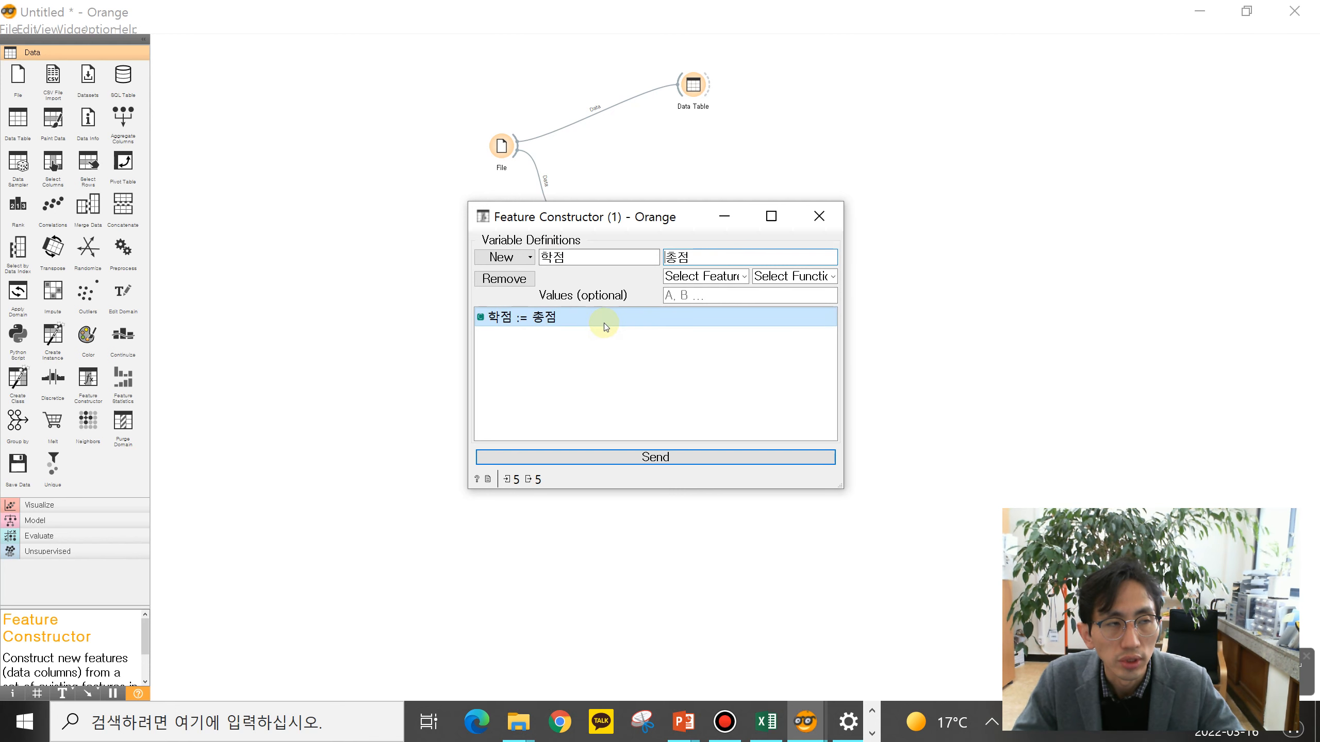
# Define the 학점 values as A, B, C, D, F and set its expression to A if 총점>=90
pyautogui.click(714, 295)
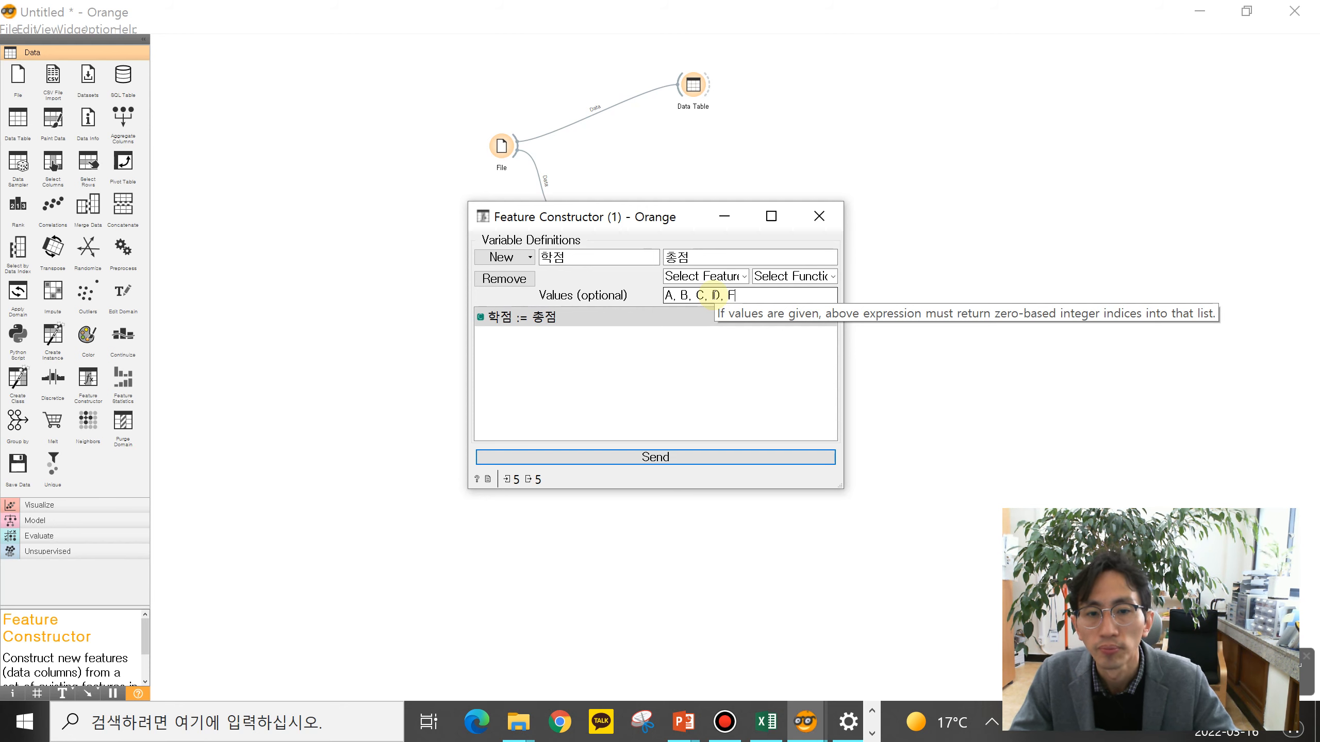
pyautogui.click(712, 260)
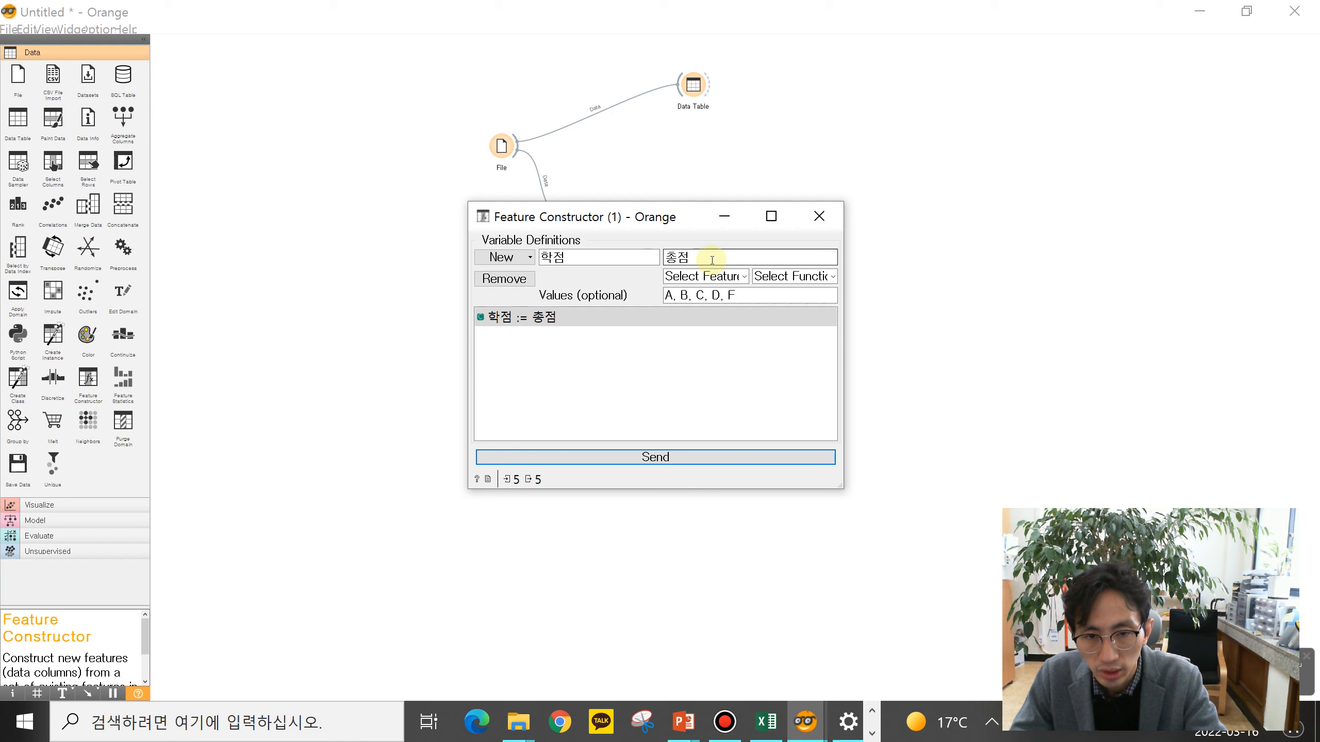
pyautogui.write('A')
pyautogui.write(' if')
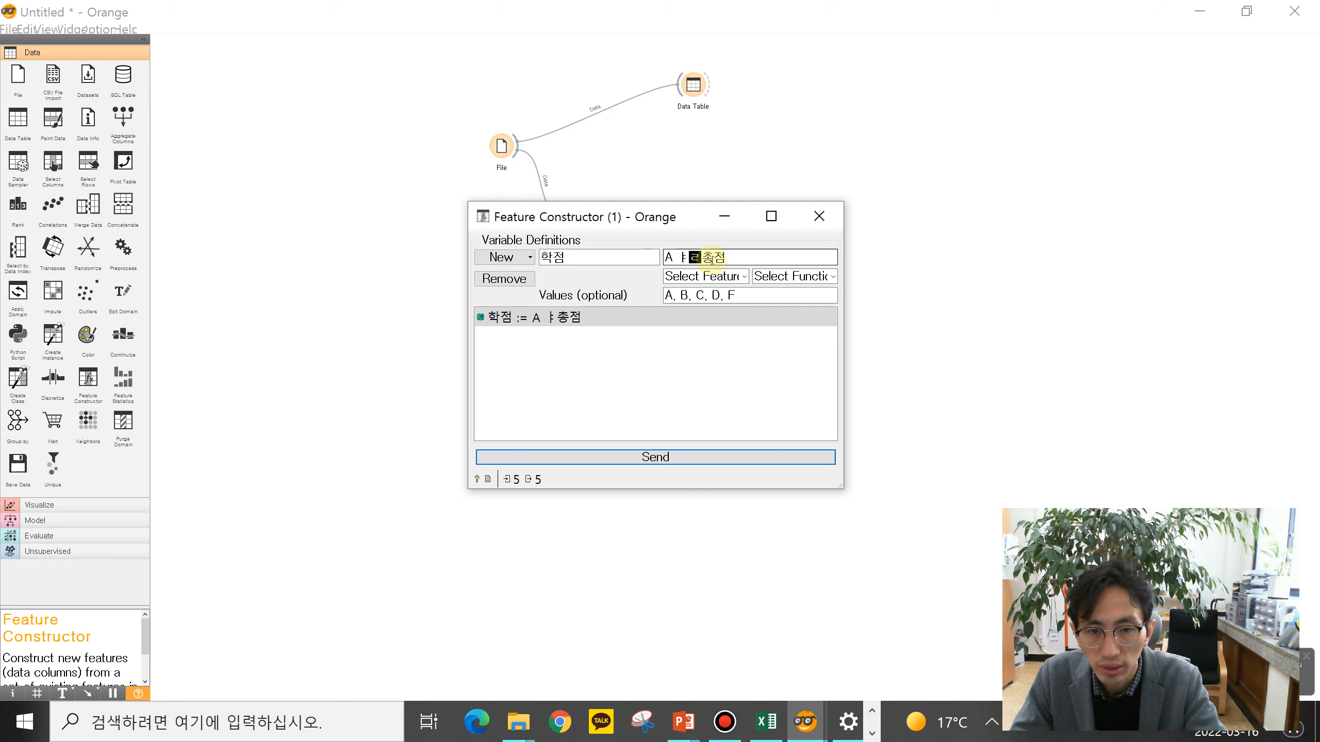
pyautogui.write(' 총점')
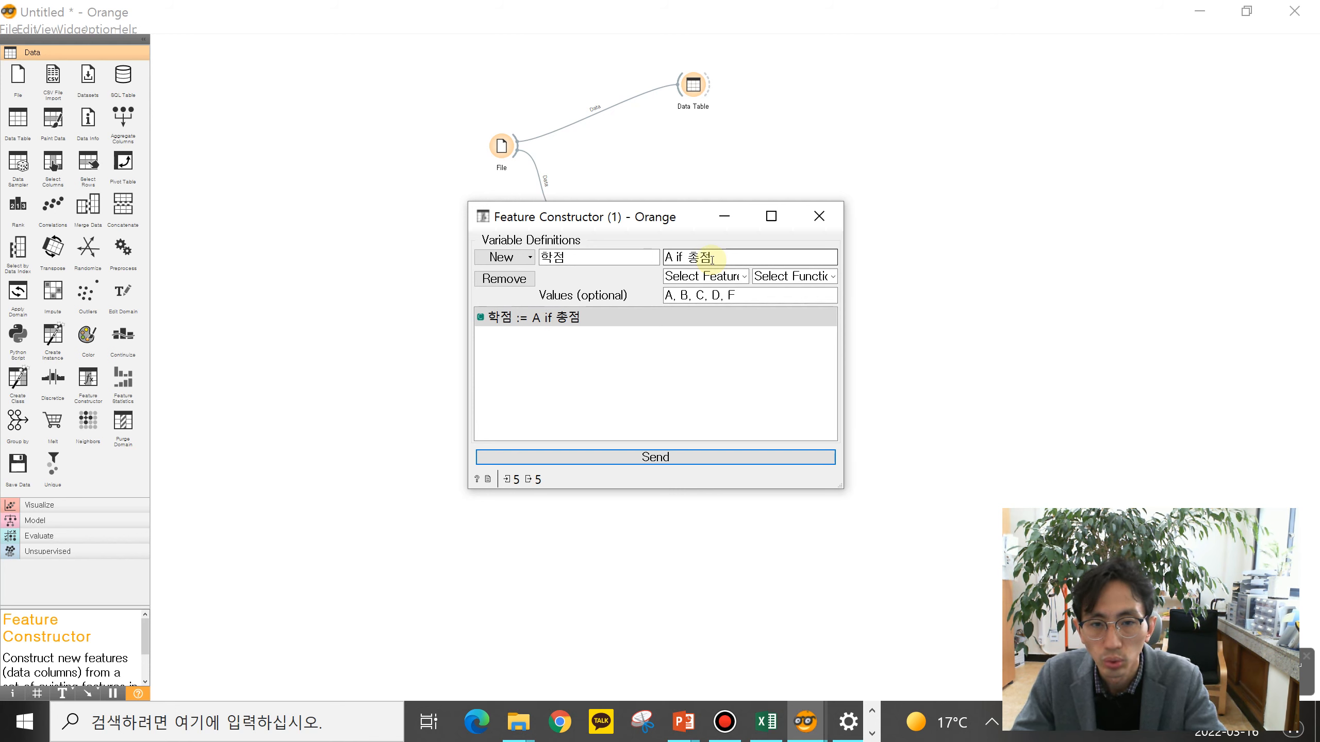
pyautogui.write('>=90')
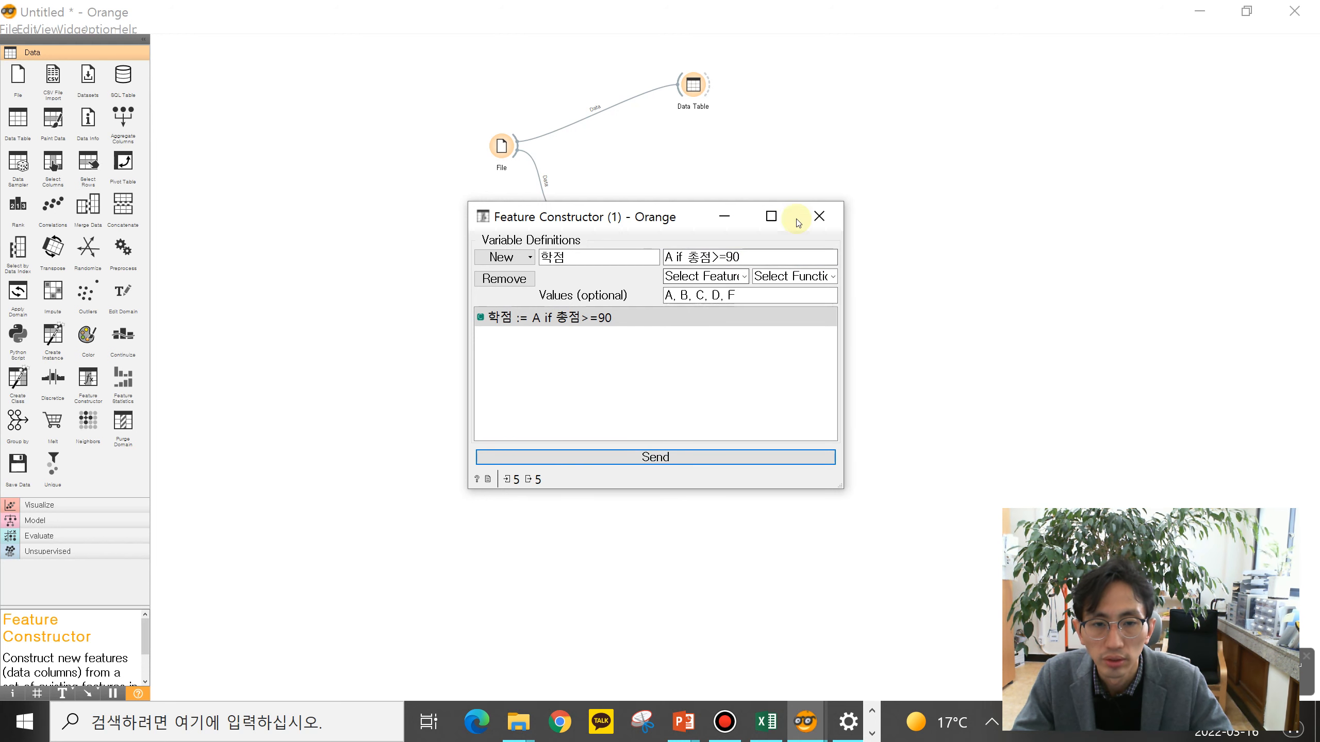
pyautogui.click(821, 216)
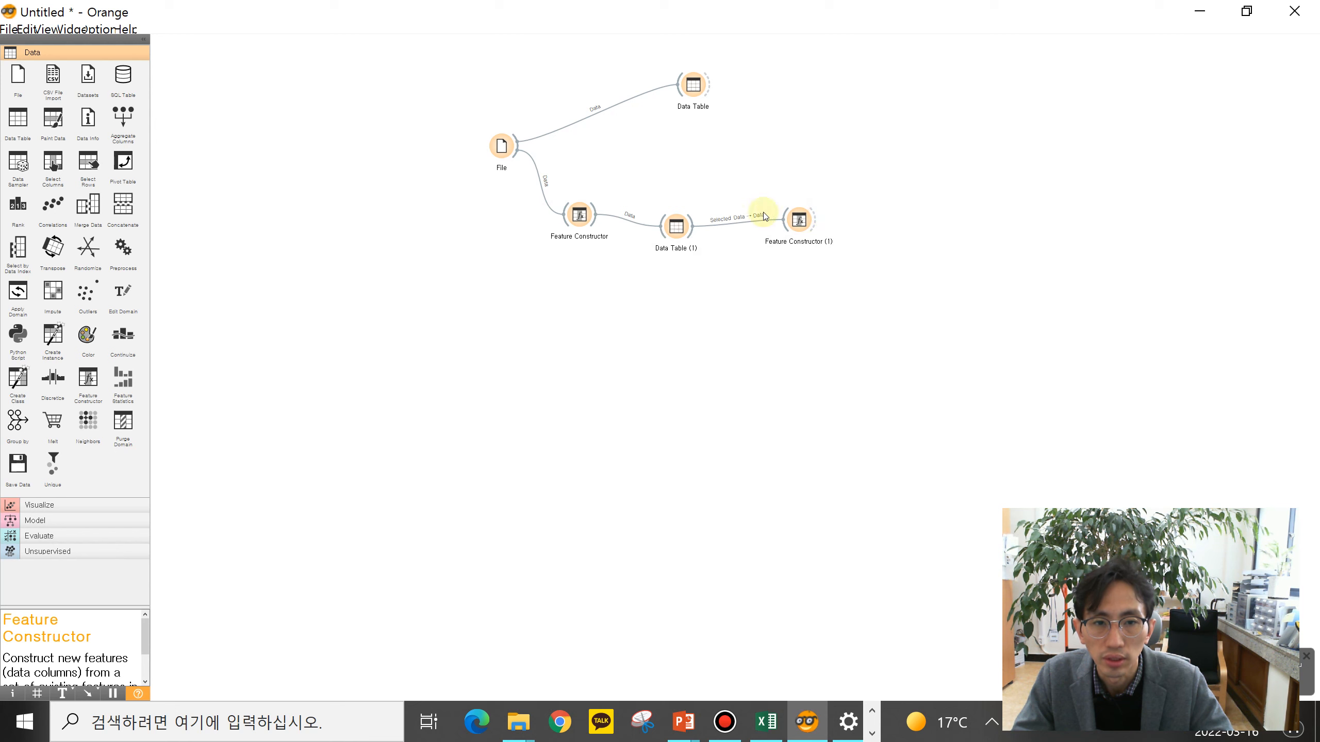
# Attach a new Data Table to the output of Feature Constructor (1) and view its contents
pyautogui.click(800, 222)
pyautogui.doubleClick(800, 222)
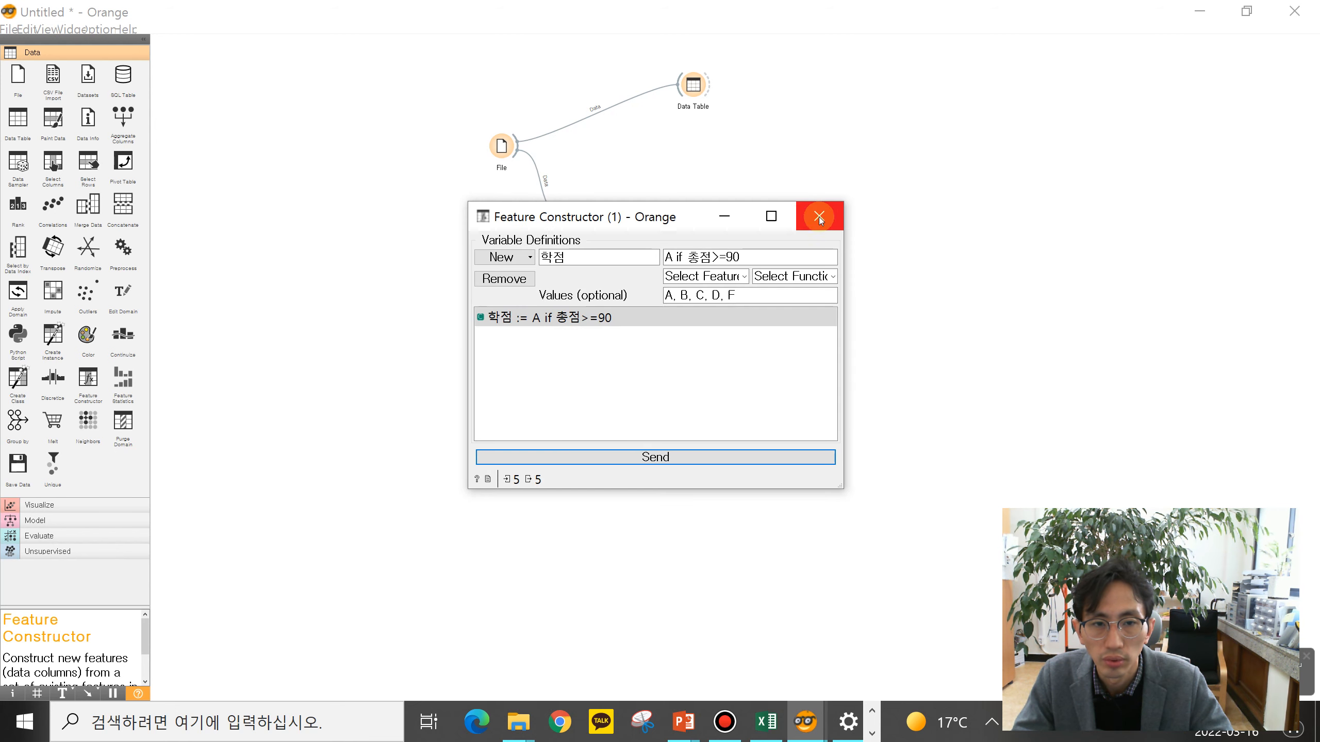
pyautogui.click(820, 215)
pyautogui.click(815, 218)
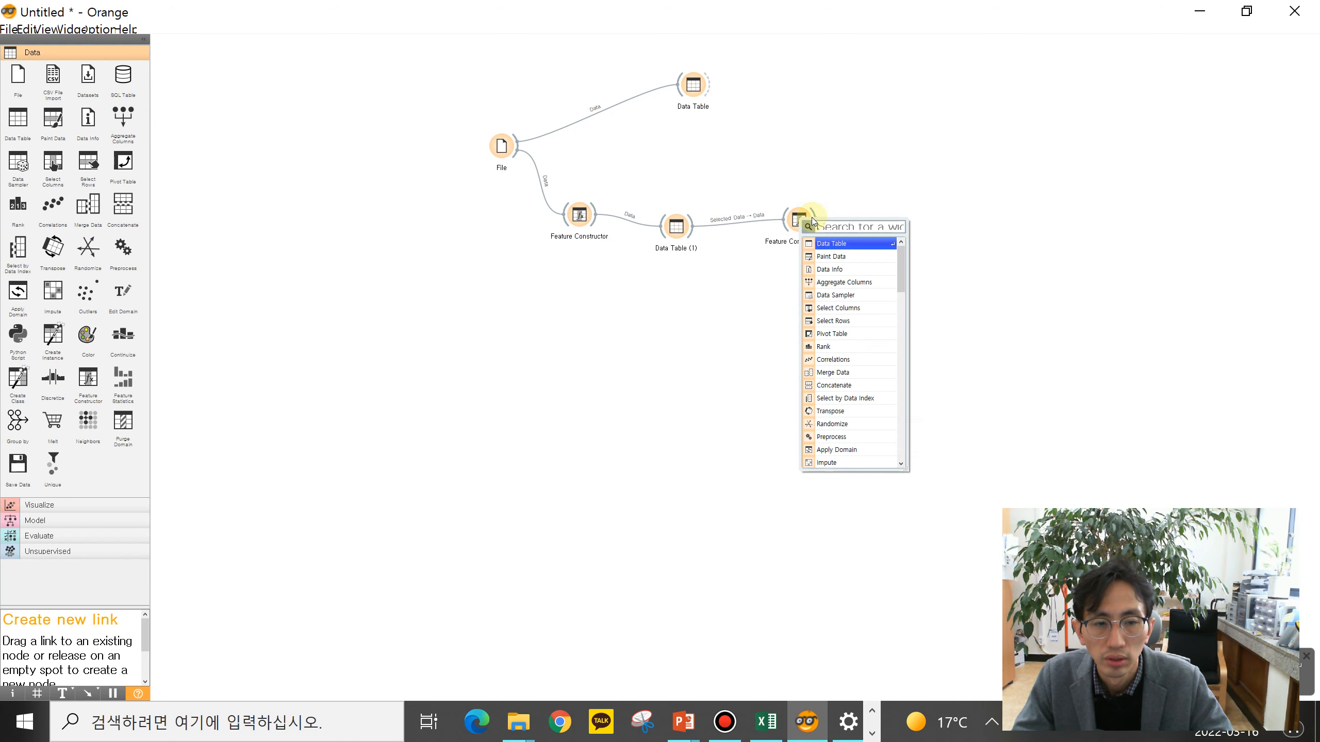
pyautogui.click(832, 243)
pyautogui.moveTo(836, 218); pyautogui.dragTo(885, 220)
pyautogui.doubleClick(883, 219)
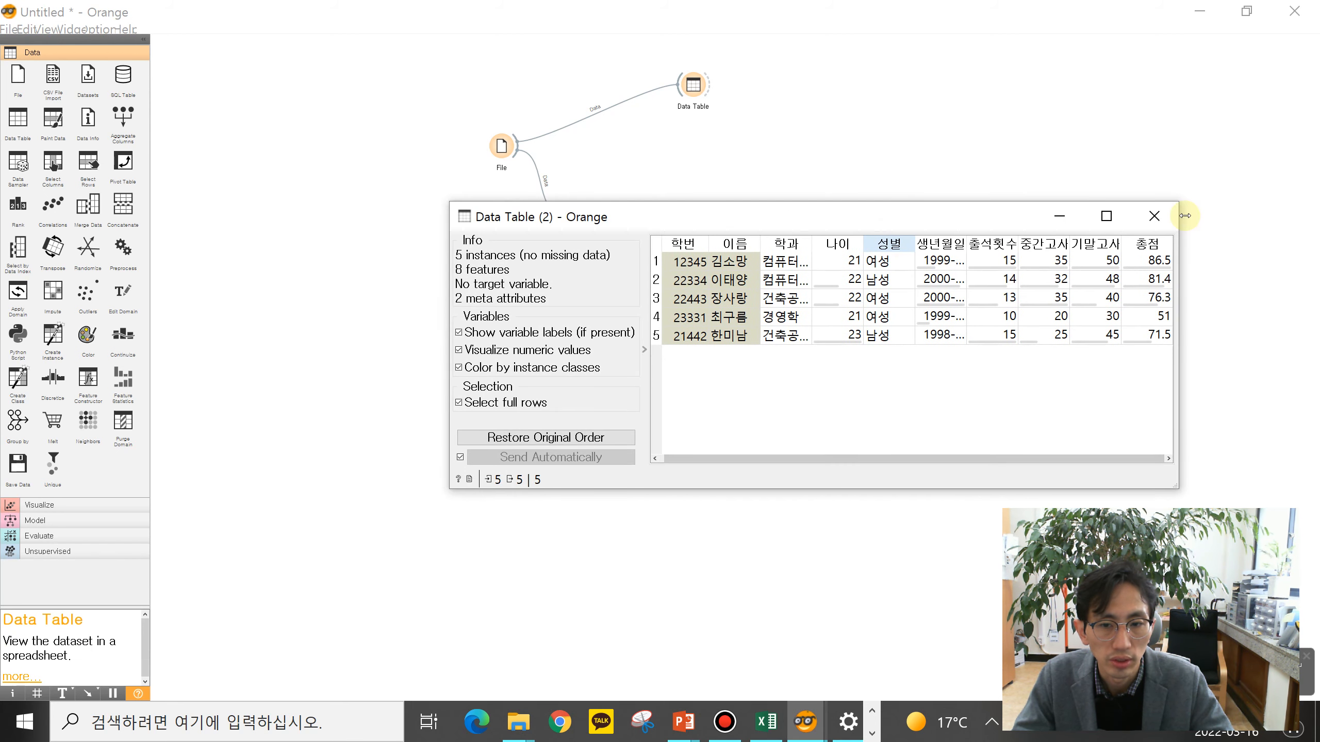
pyautogui.click(1157, 215)
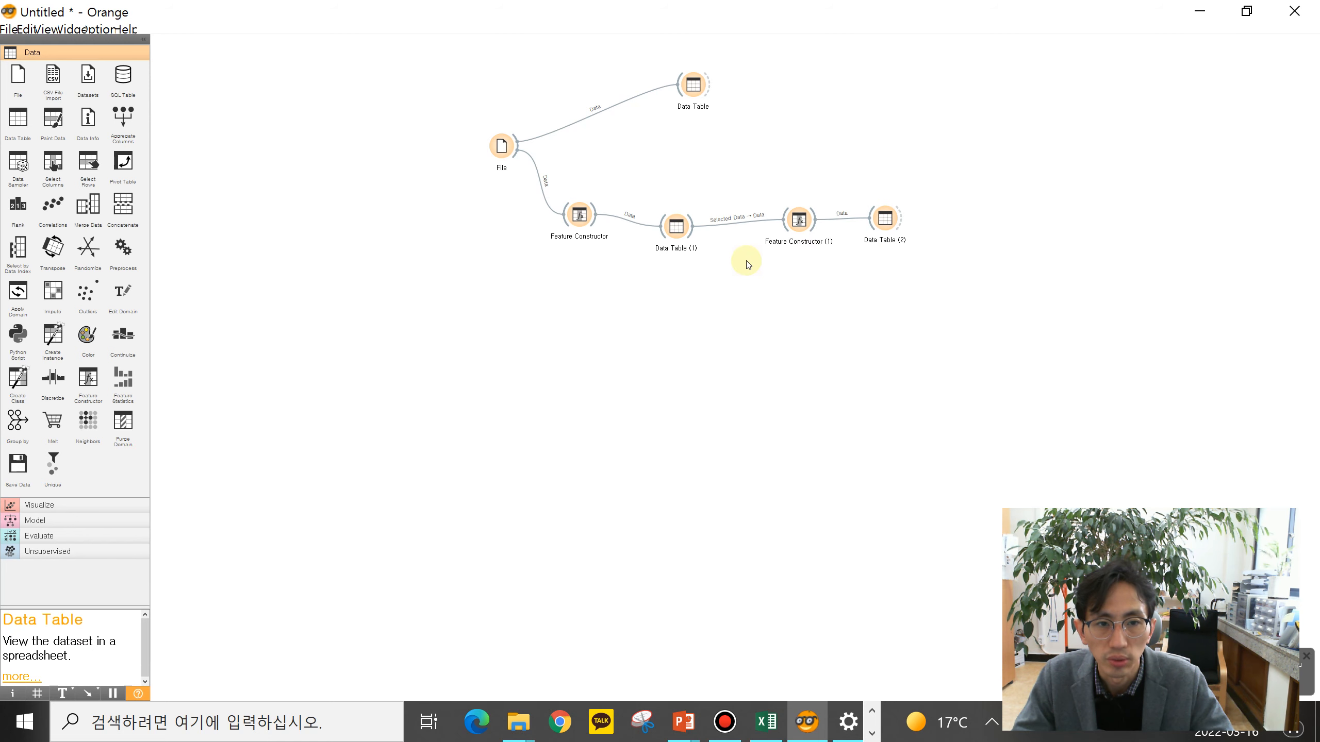
# Extend the 학점 expression to A if 총점>=90 else B and send it
pyautogui.doubleClick(800, 221)
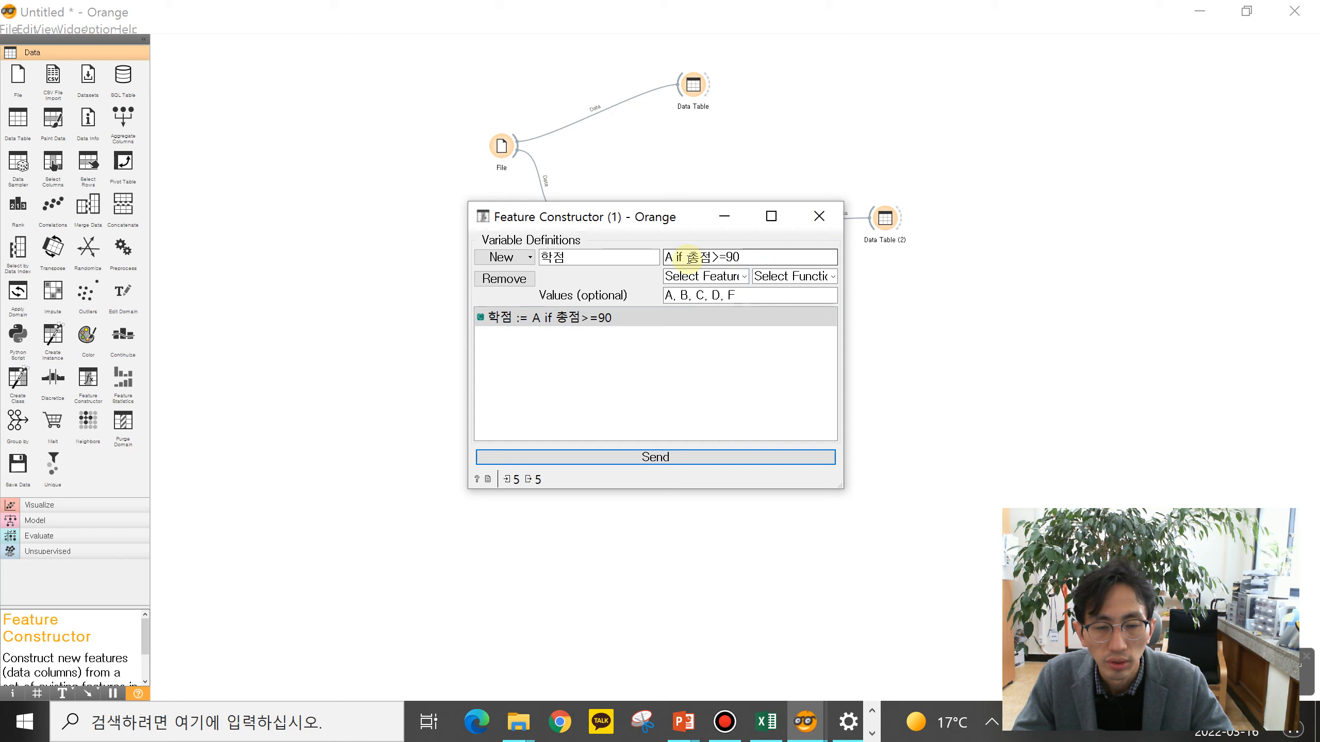
pyautogui.click(753, 259)
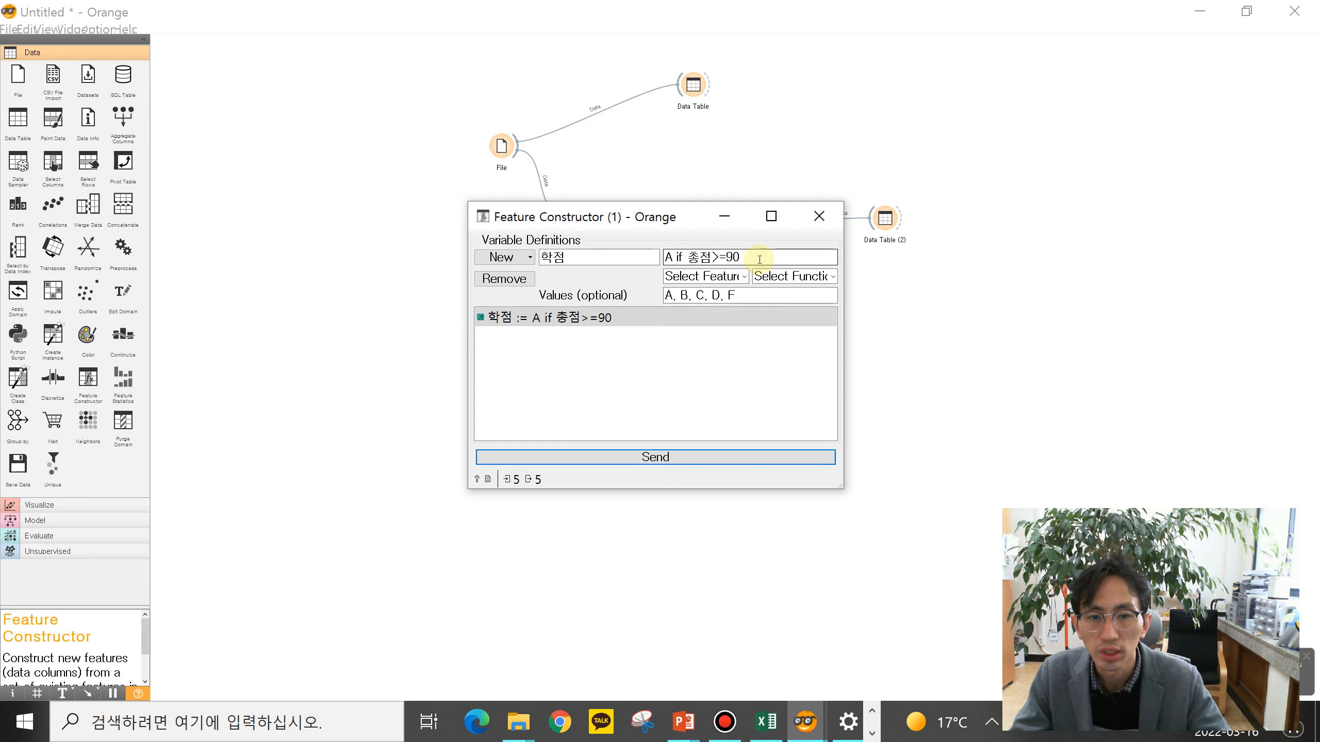
pyautogui.write('else')
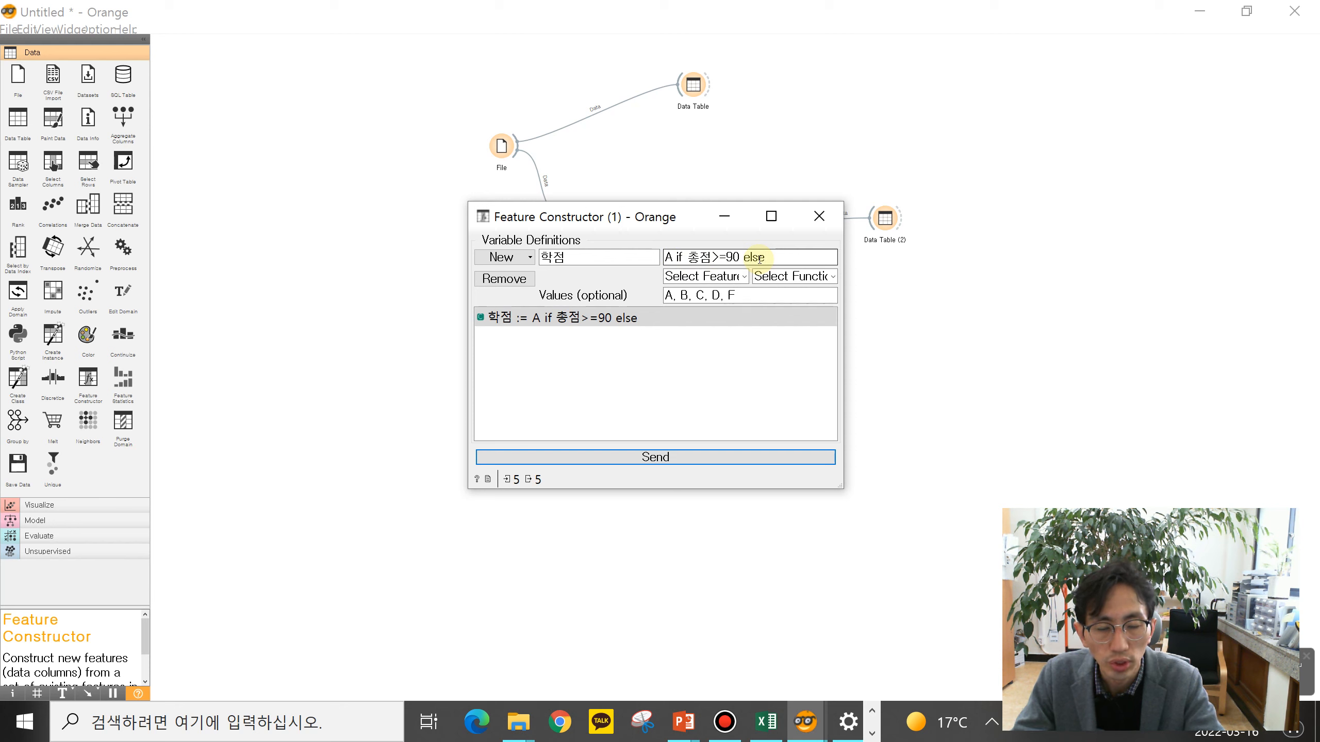
pyautogui.write(' B')
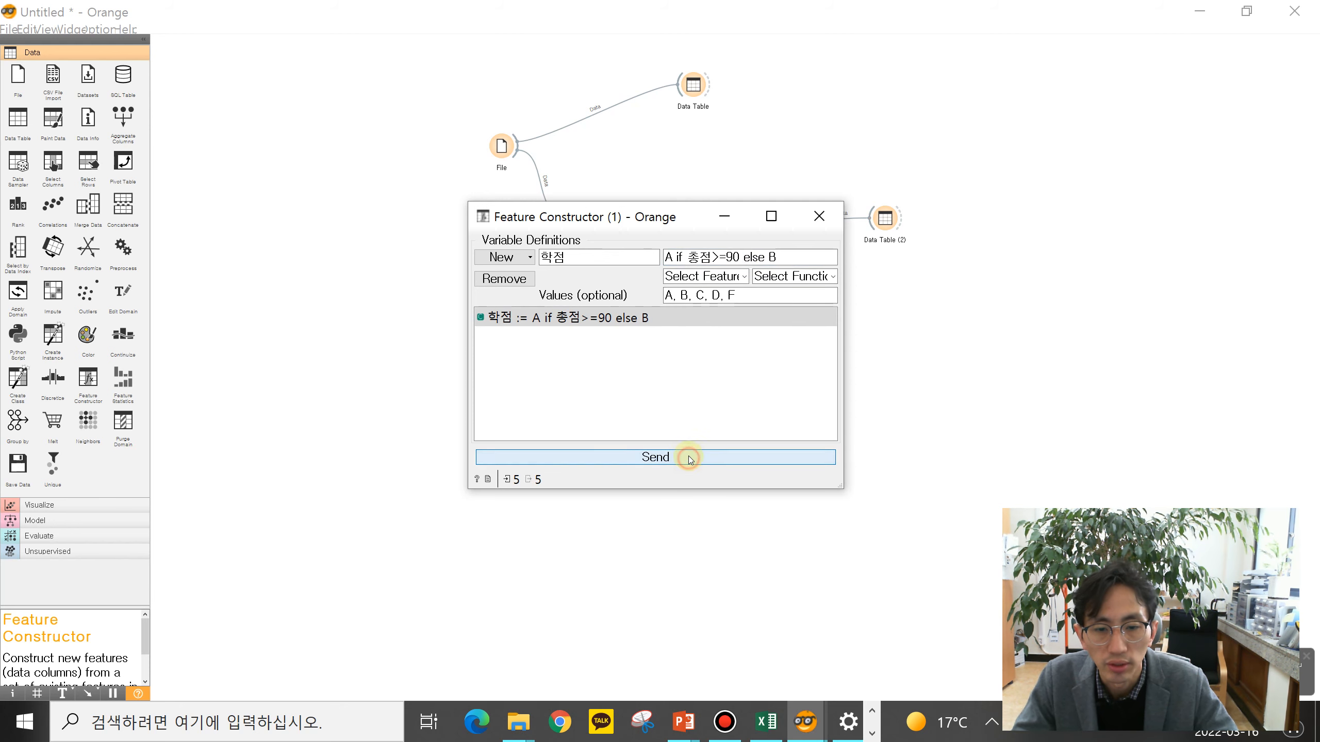
pyautogui.click(819, 216)
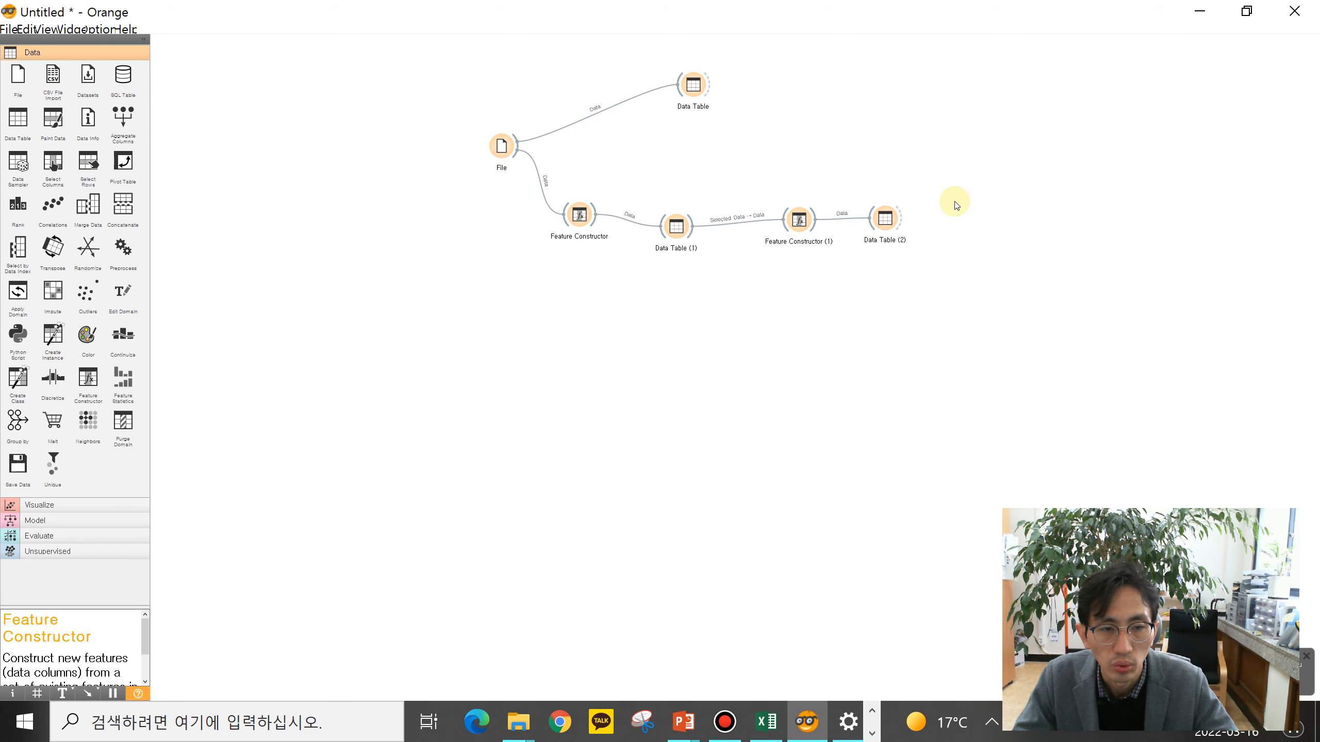
# Check the new 학점 column in Data Table (2) and move its window clear of the workflow
pyautogui.doubleClick(885, 219)
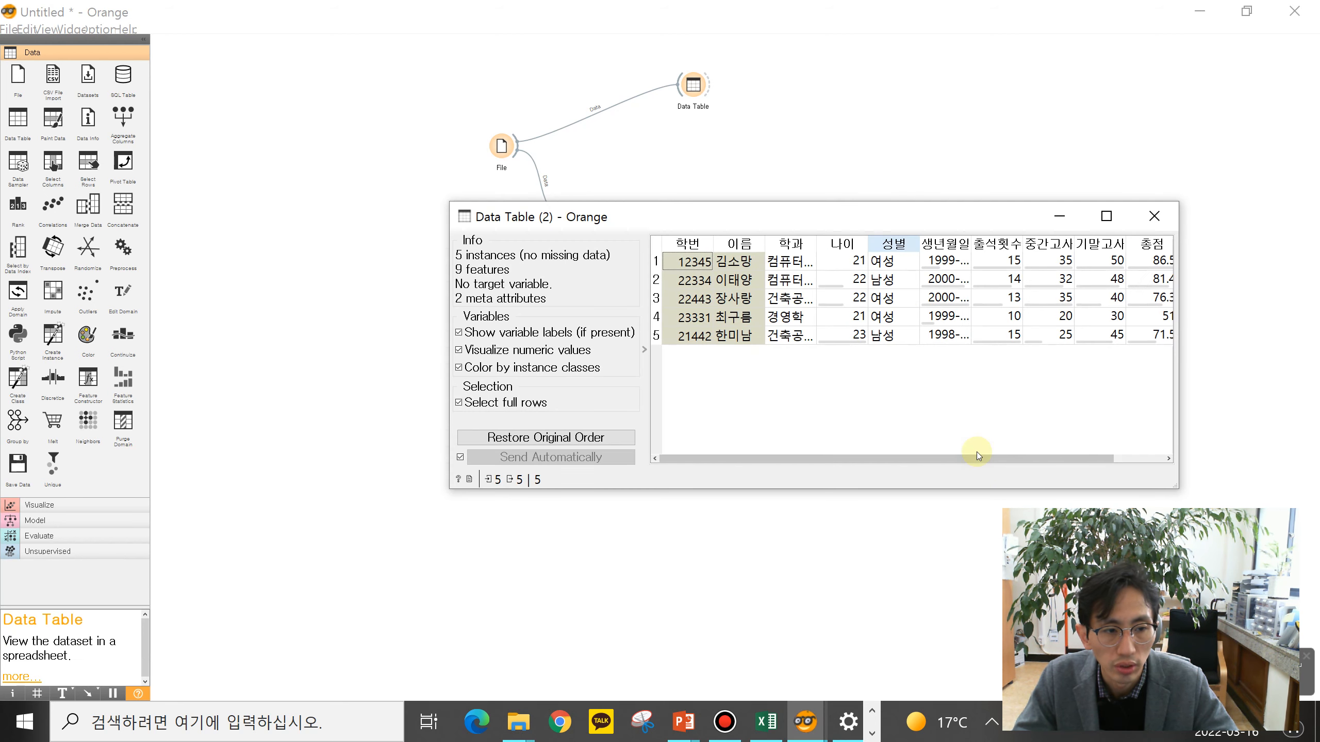
pyautogui.moveTo(975, 456); pyautogui.dragTo(1143, 432)
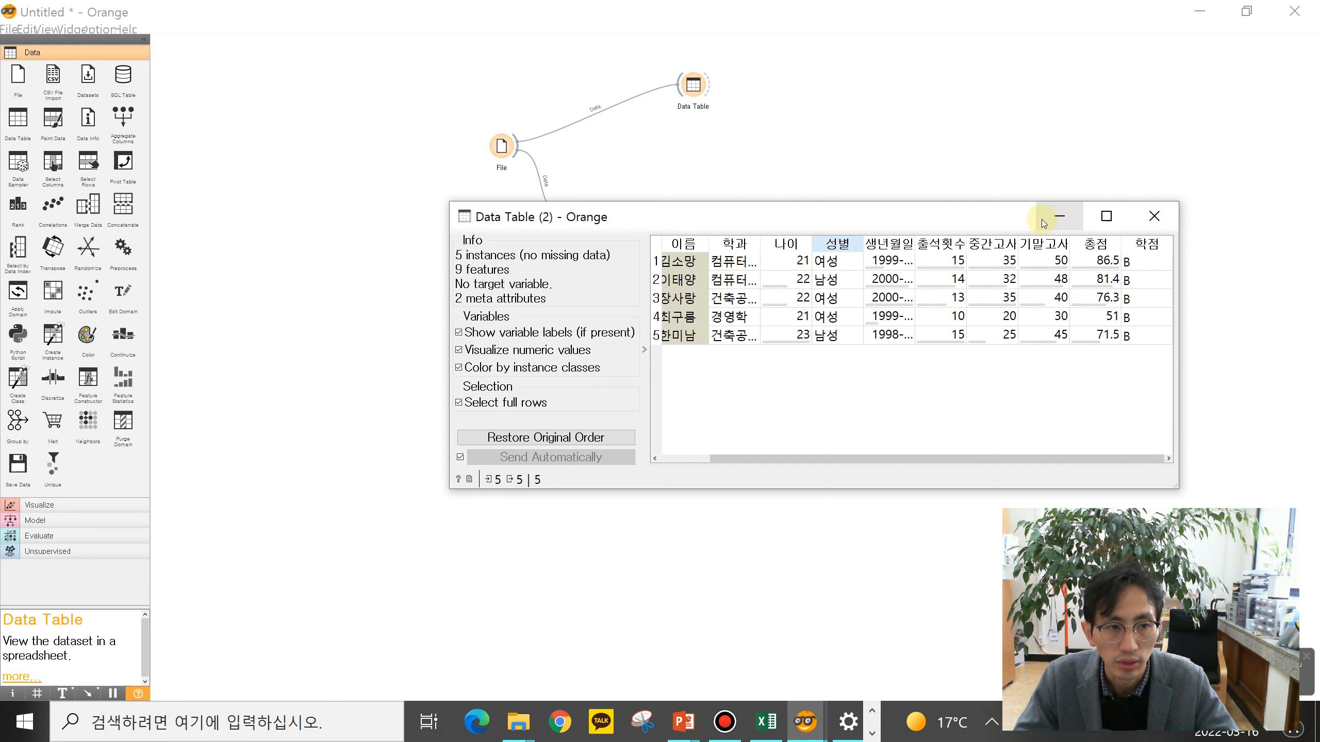
pyautogui.moveTo(961, 215); pyautogui.dragTo(1044, 295)
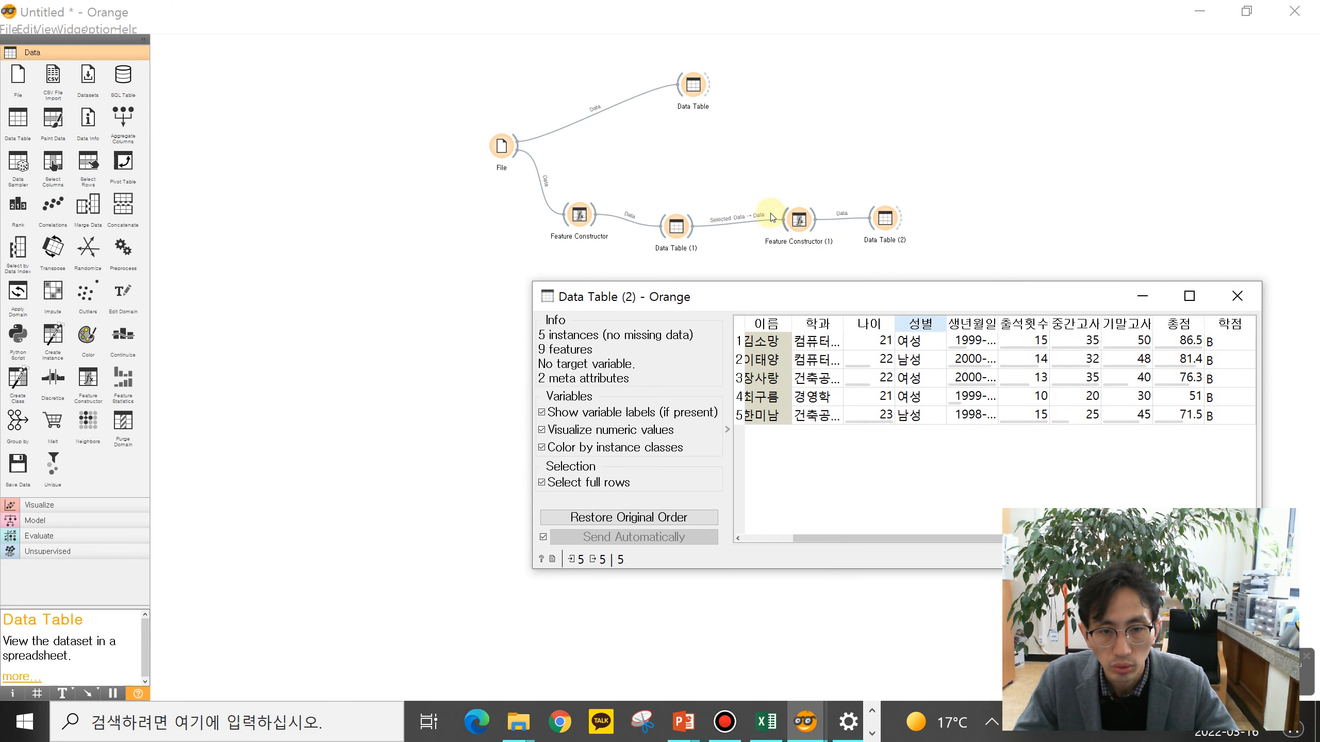
# Extend the 학점 expression to A if 총점>=90 else B if 총점>=80 else C and send it
pyautogui.doubleClick(794, 219)
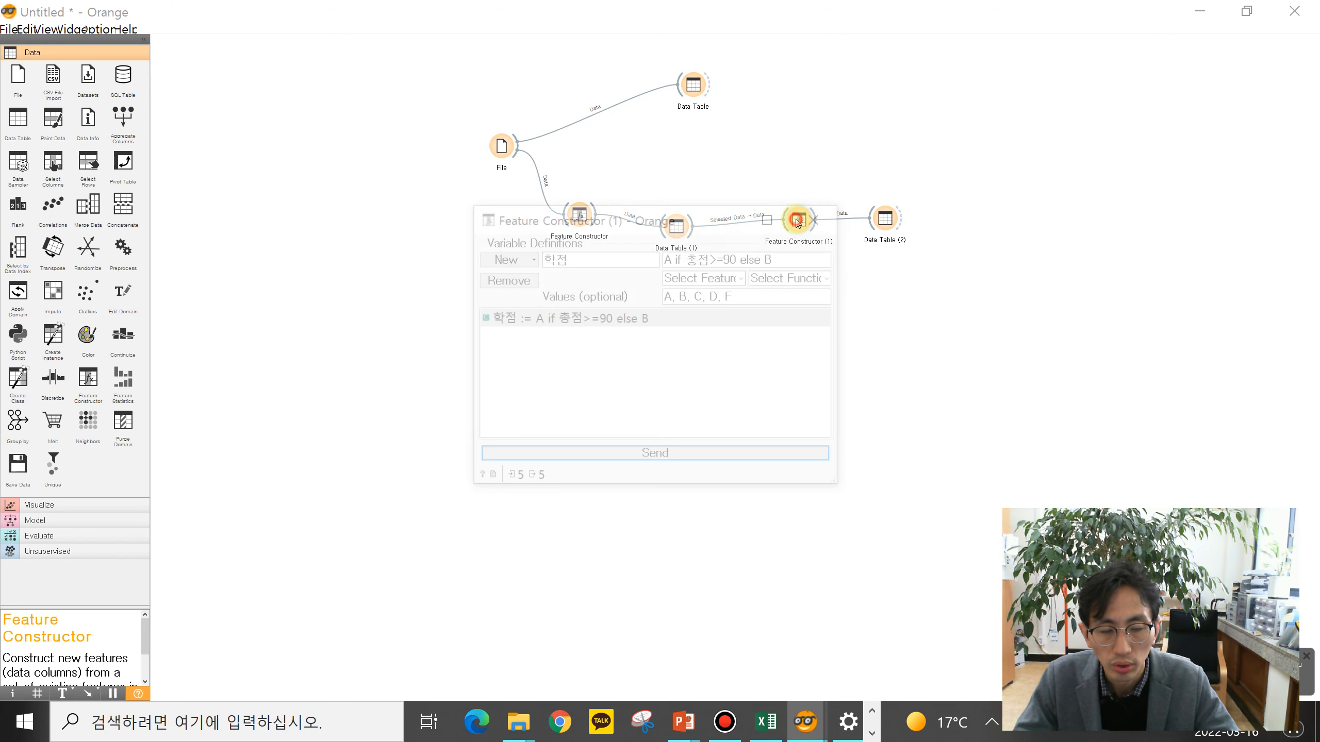
pyautogui.moveTo(658, 222); pyautogui.dragTo(389, 132)
pyautogui.click(507, 167)
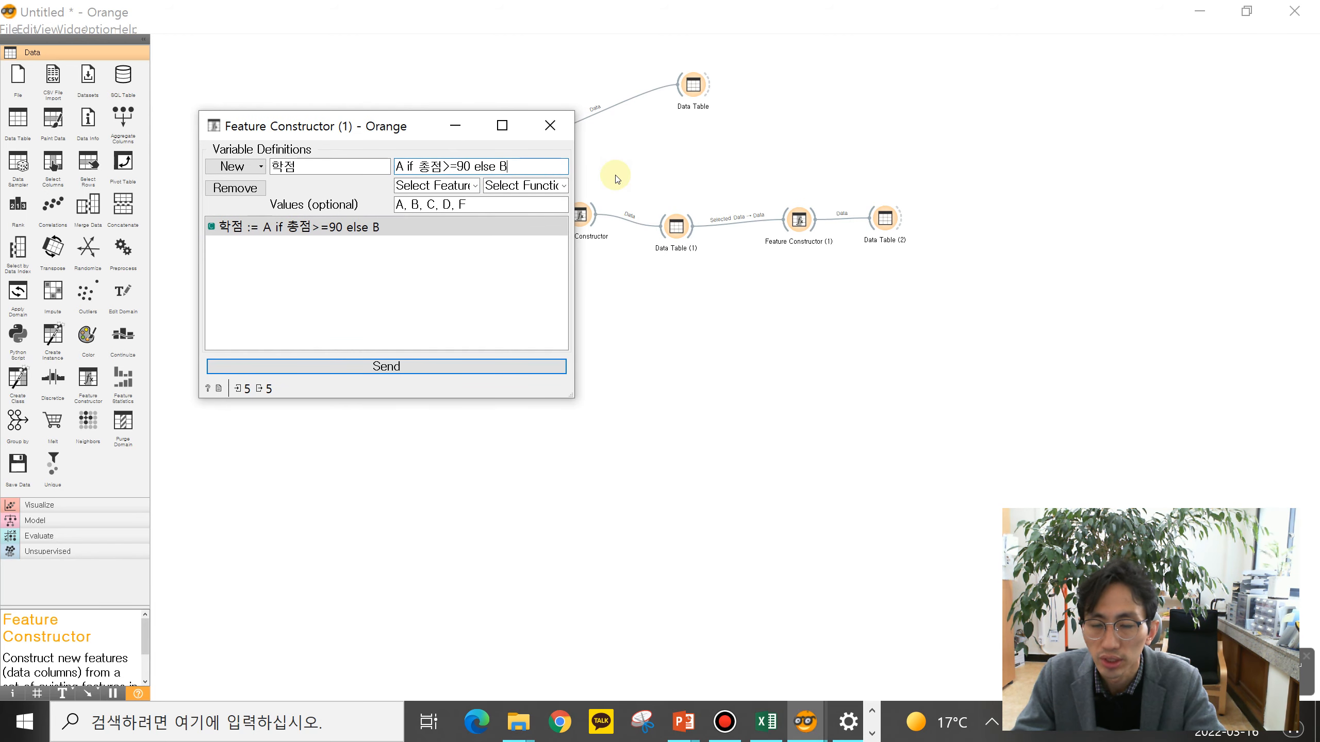
pyautogui.write('if 총점>=80 else C')
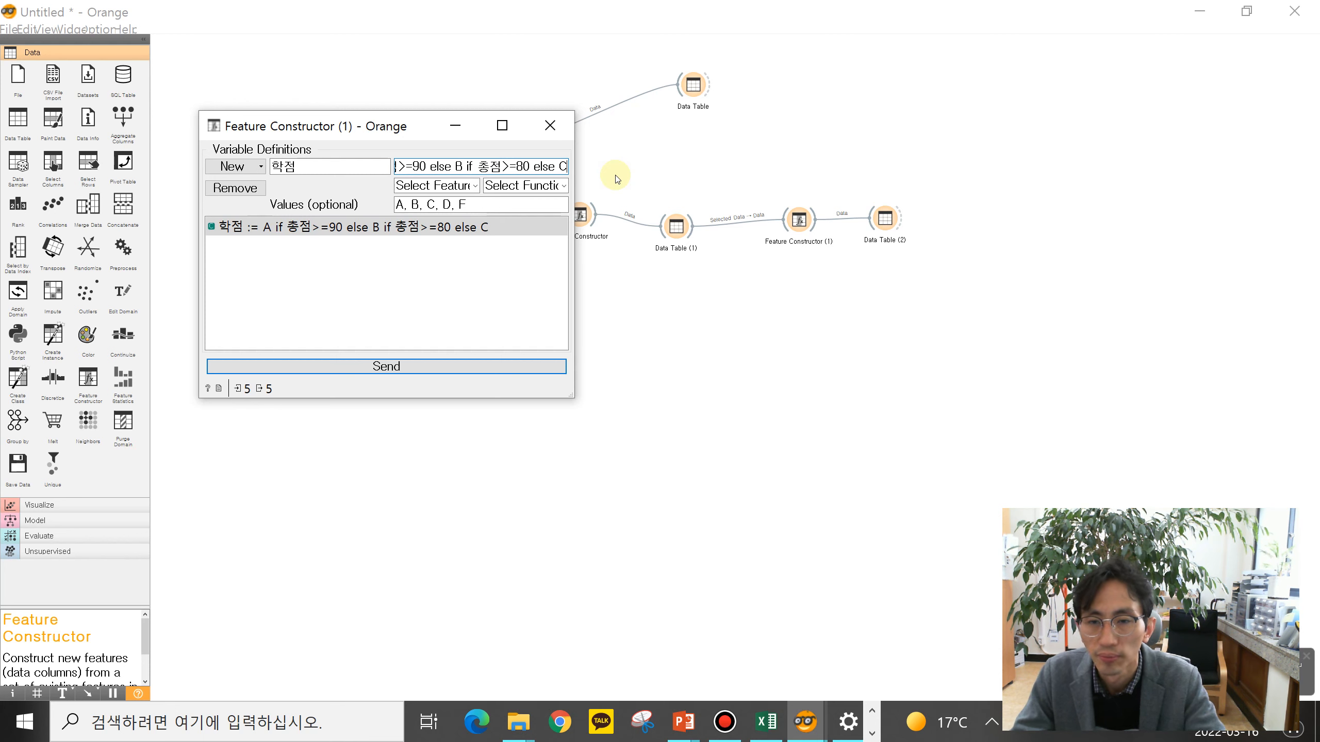
pyautogui.click(496, 366)
pyautogui.click(563, 122)
# Compare each student's 학점 grade with the 총점 score in Data Table (2)
pyautogui.doubleClick(885, 218)
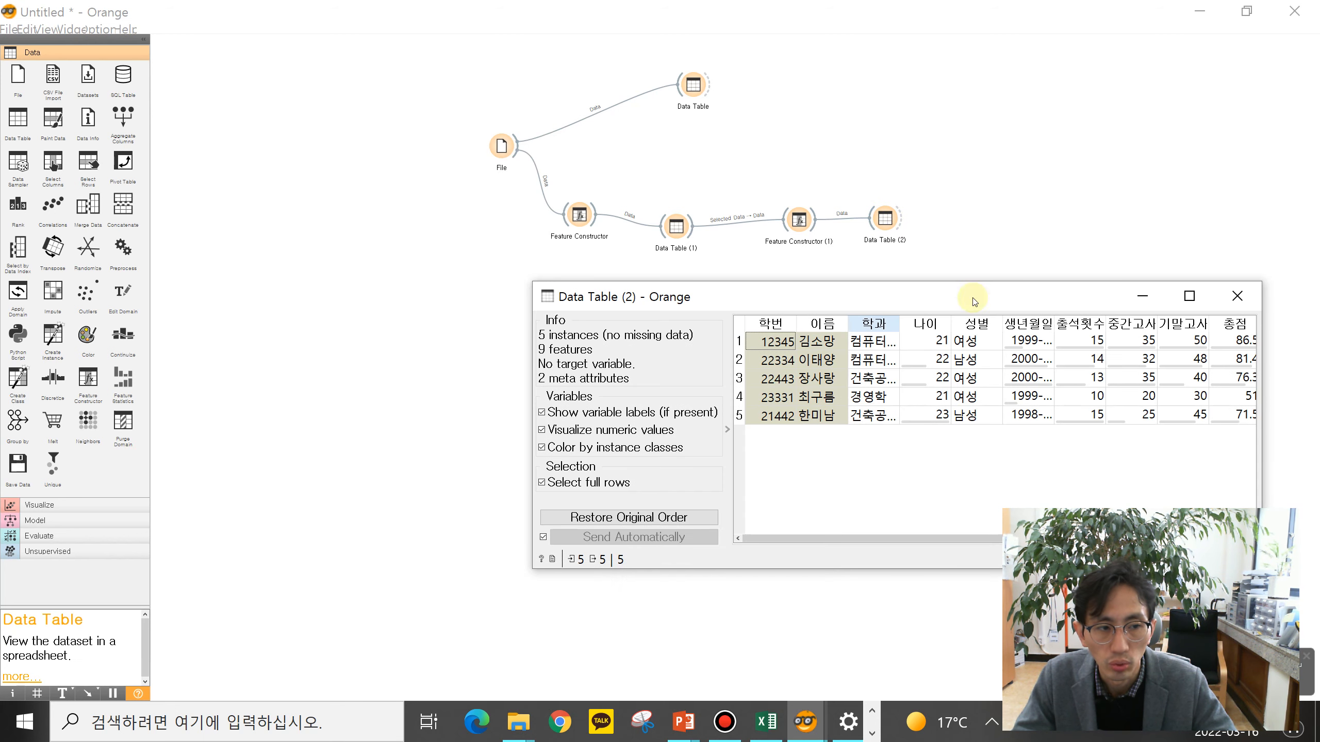
pyautogui.moveTo(948, 292); pyautogui.dragTo(724, 252)
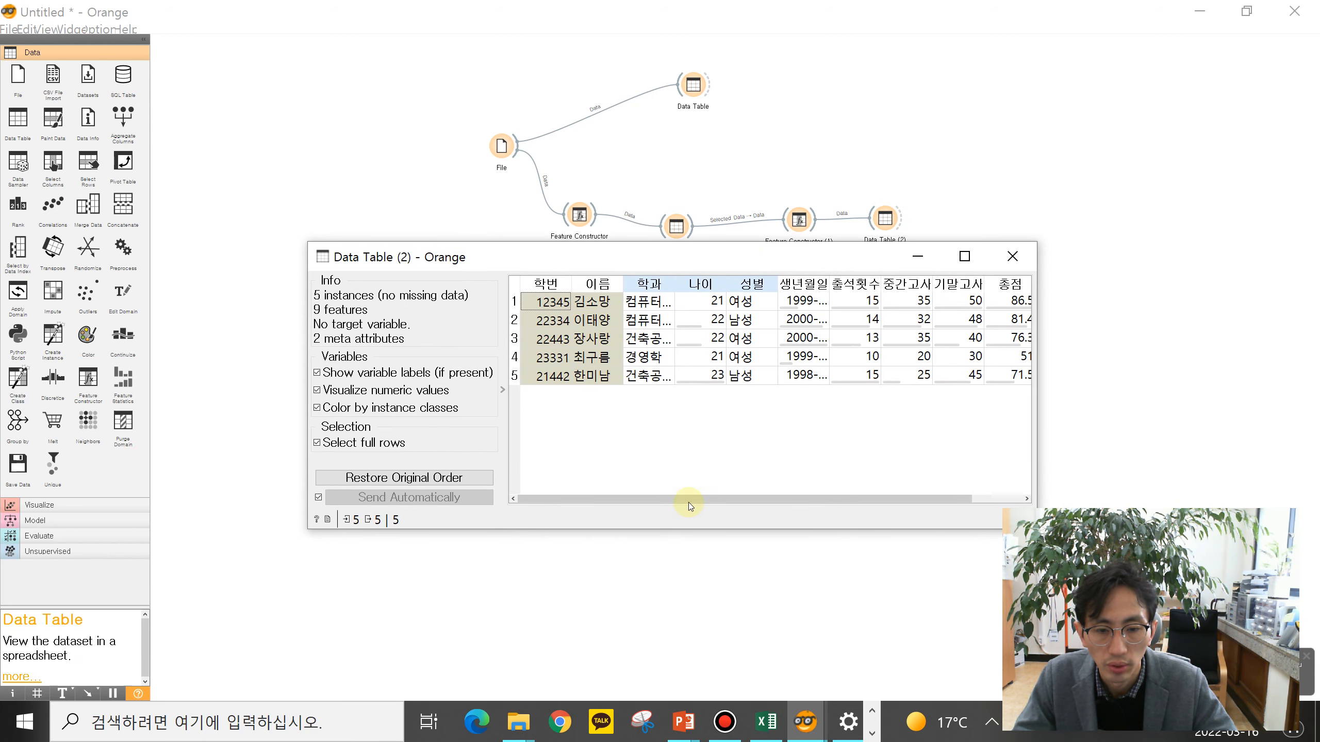
pyautogui.moveTo(689, 502); pyautogui.dragTo(877, 501)
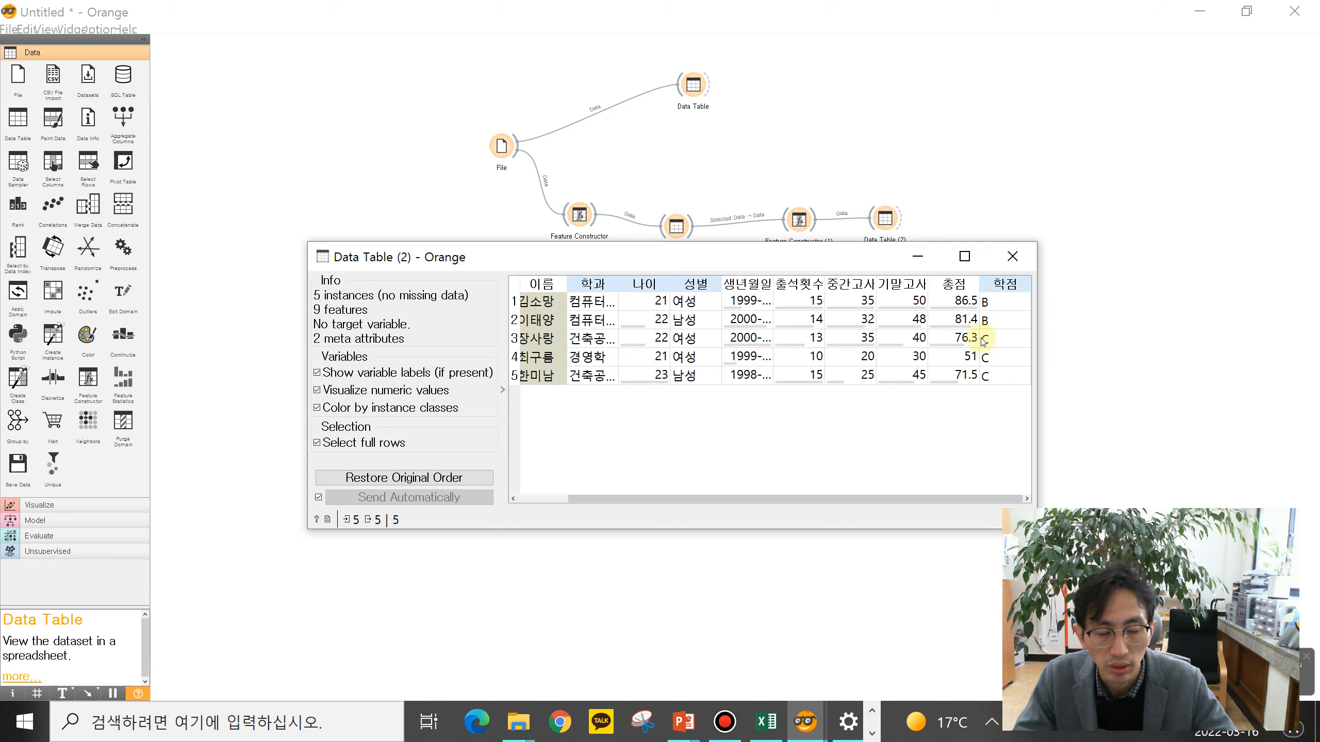
pyautogui.click(1011, 257)
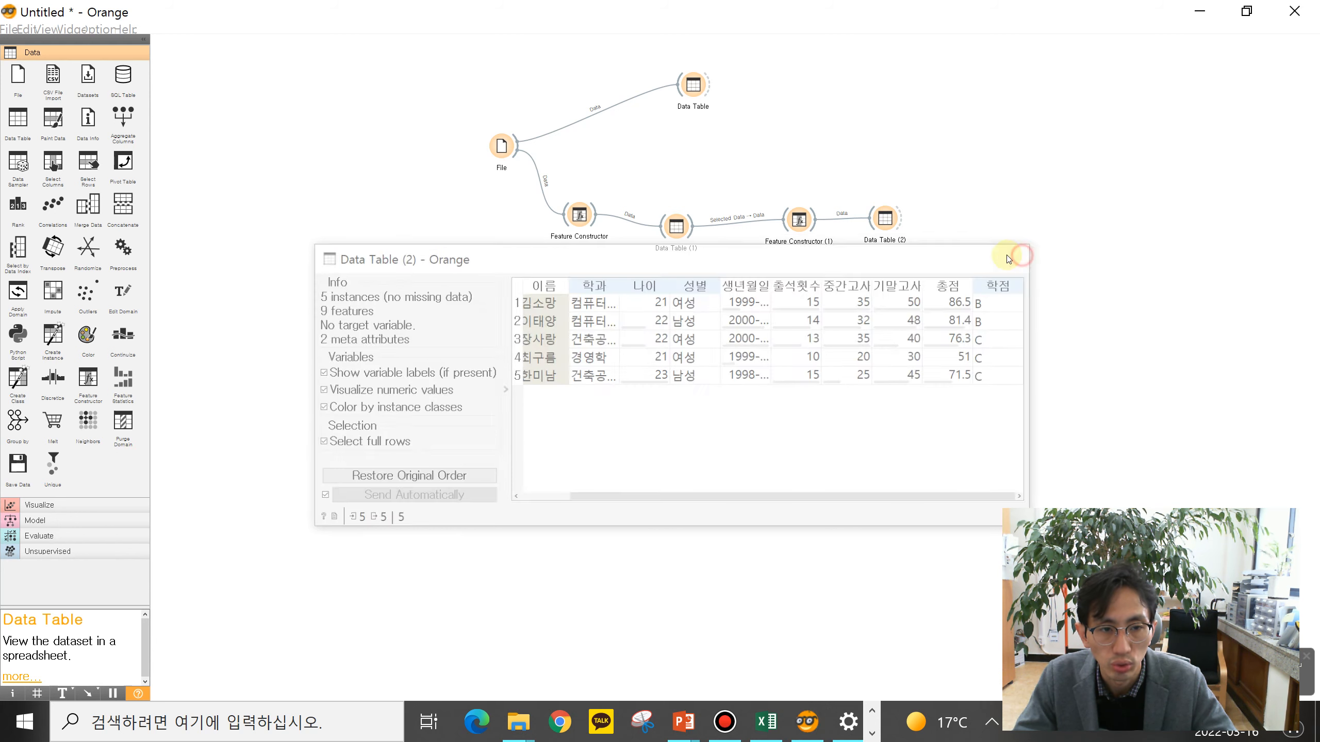
# Extend the 학점 expression in Feature Constructor (1) by appending if 총점>=70 else D after C
pyautogui.doubleClick(800, 220)
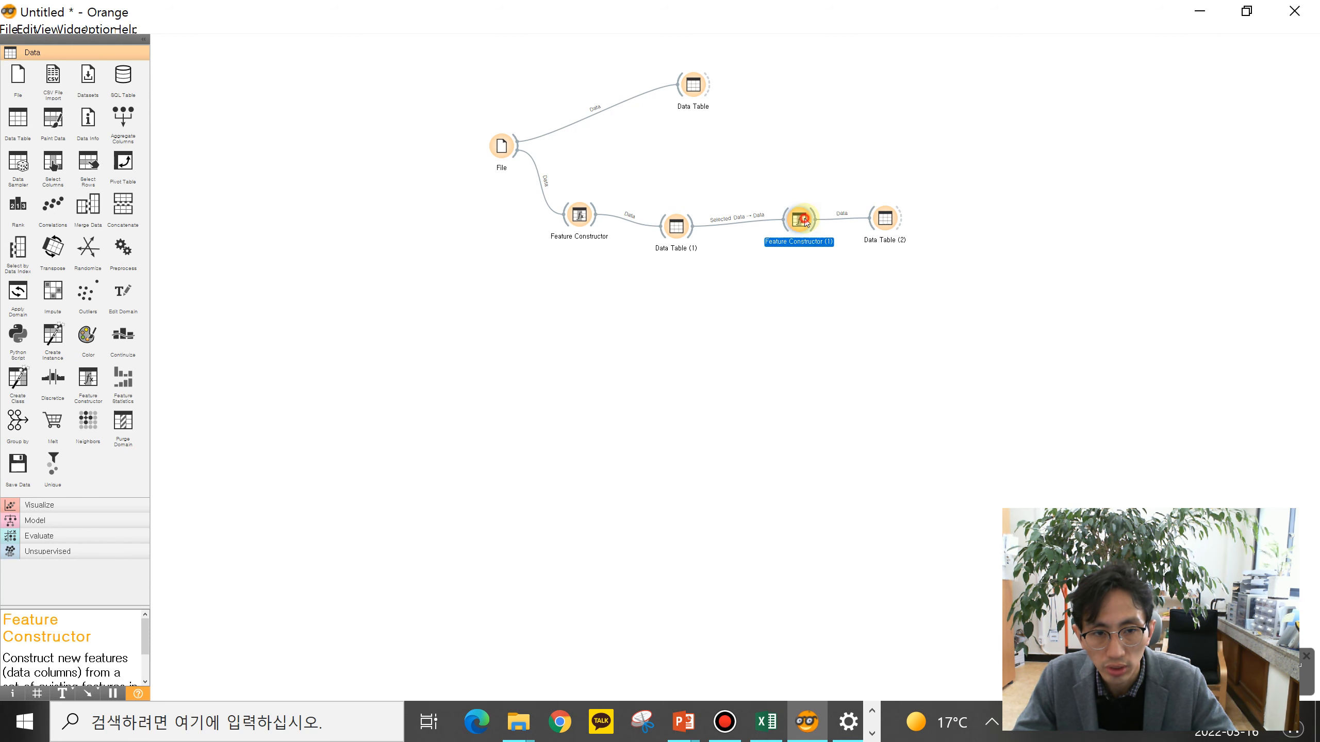
pyautogui.moveTo(491, 167); pyautogui.dragTo(713, 154)
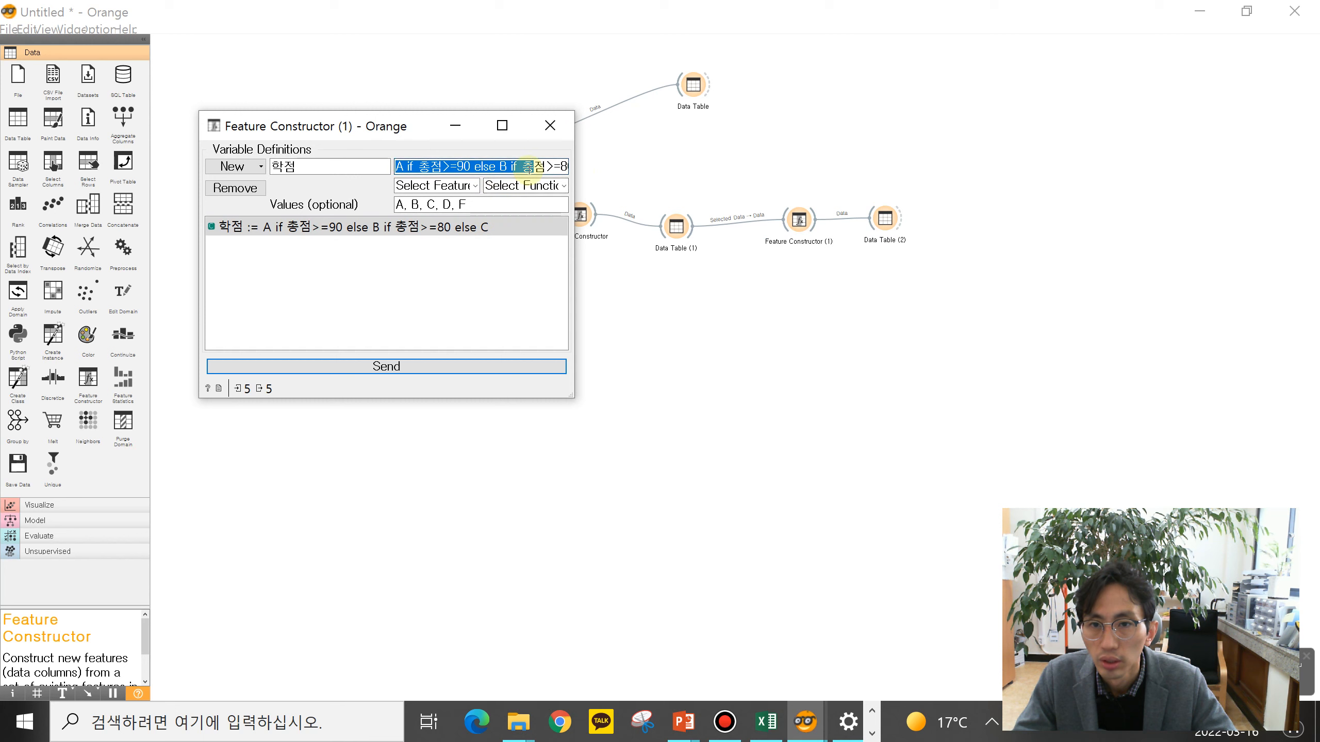
pyautogui.click(528, 168)
pyautogui.press('Right')
pyautogui.press('Right')
pyautogui.press('Right')
pyautogui.press('Right')
pyautogui.press('Right')
pyautogui.press('Right')
pyautogui.press('Right')
pyautogui.press('Right')
pyautogui.press('Right')
pyautogui.press('Right')
pyautogui.press('Right')
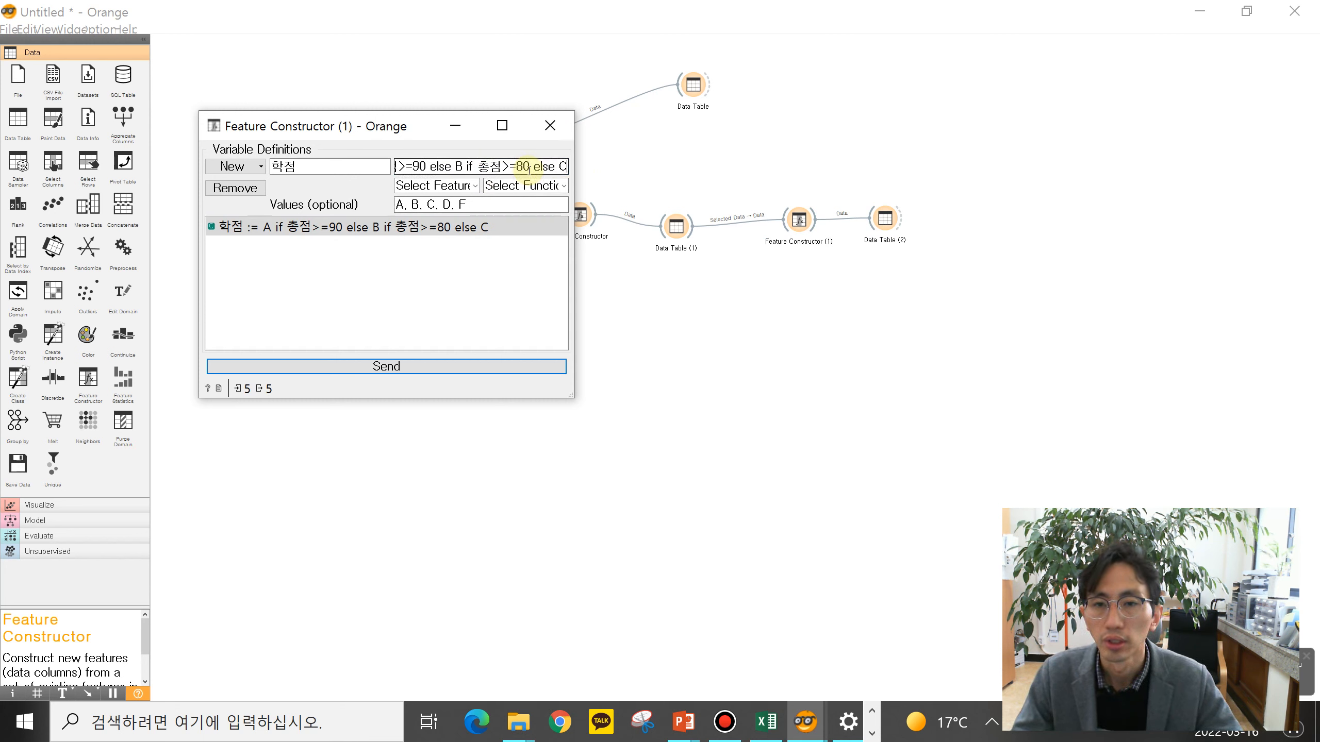
pyautogui.write('if ')
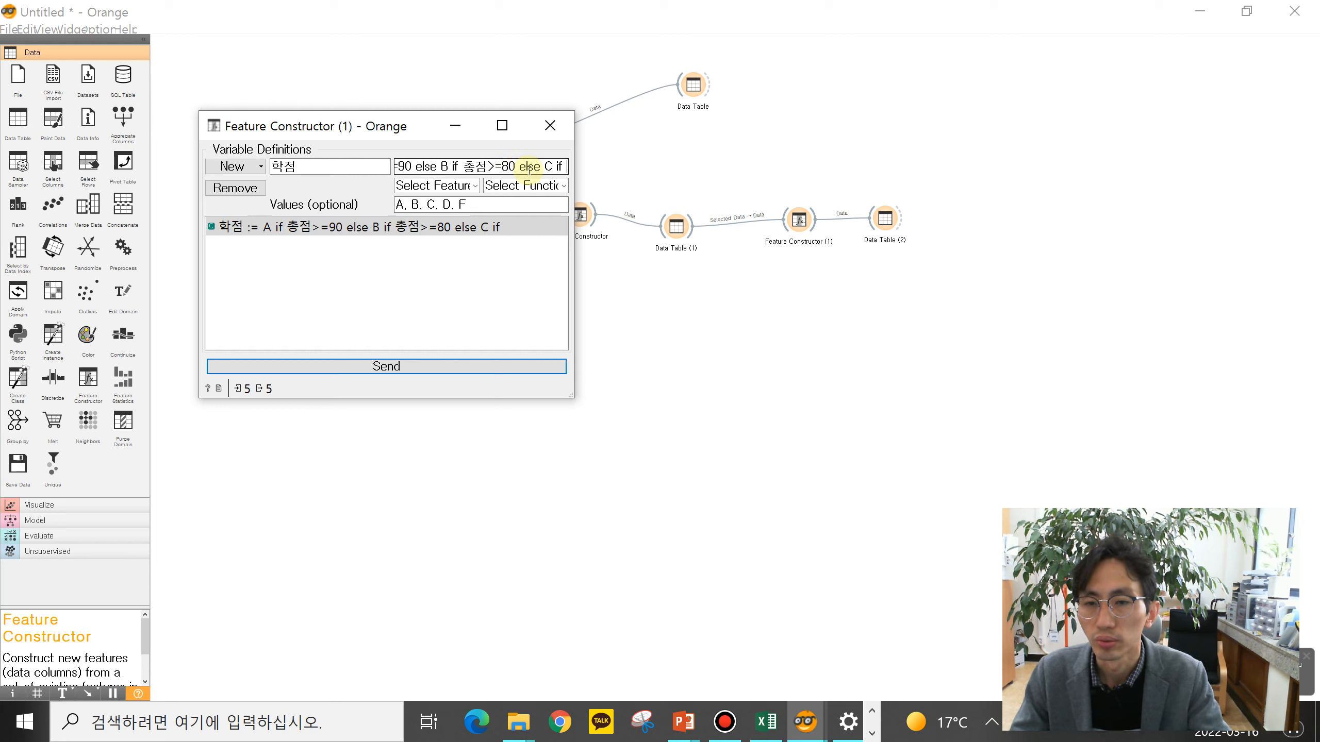
pyautogui.write('총점')
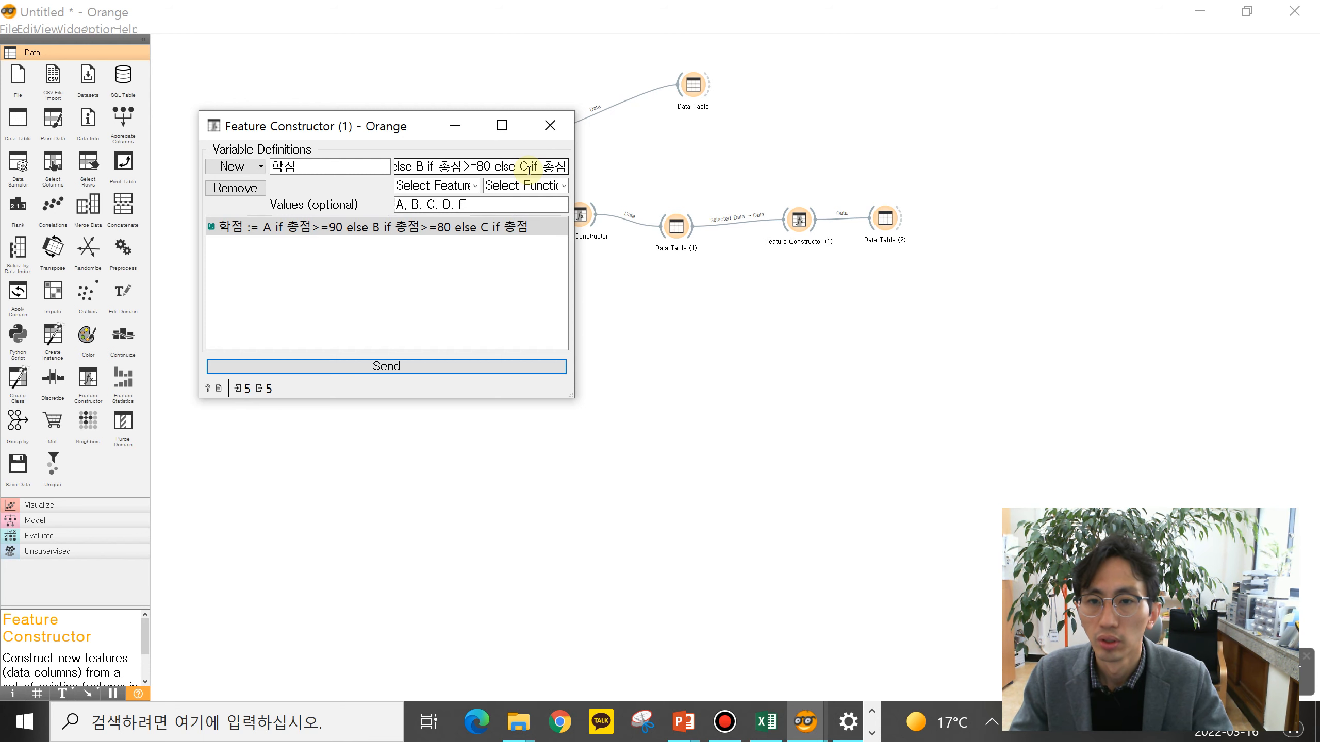
pyautogui.write('>=')
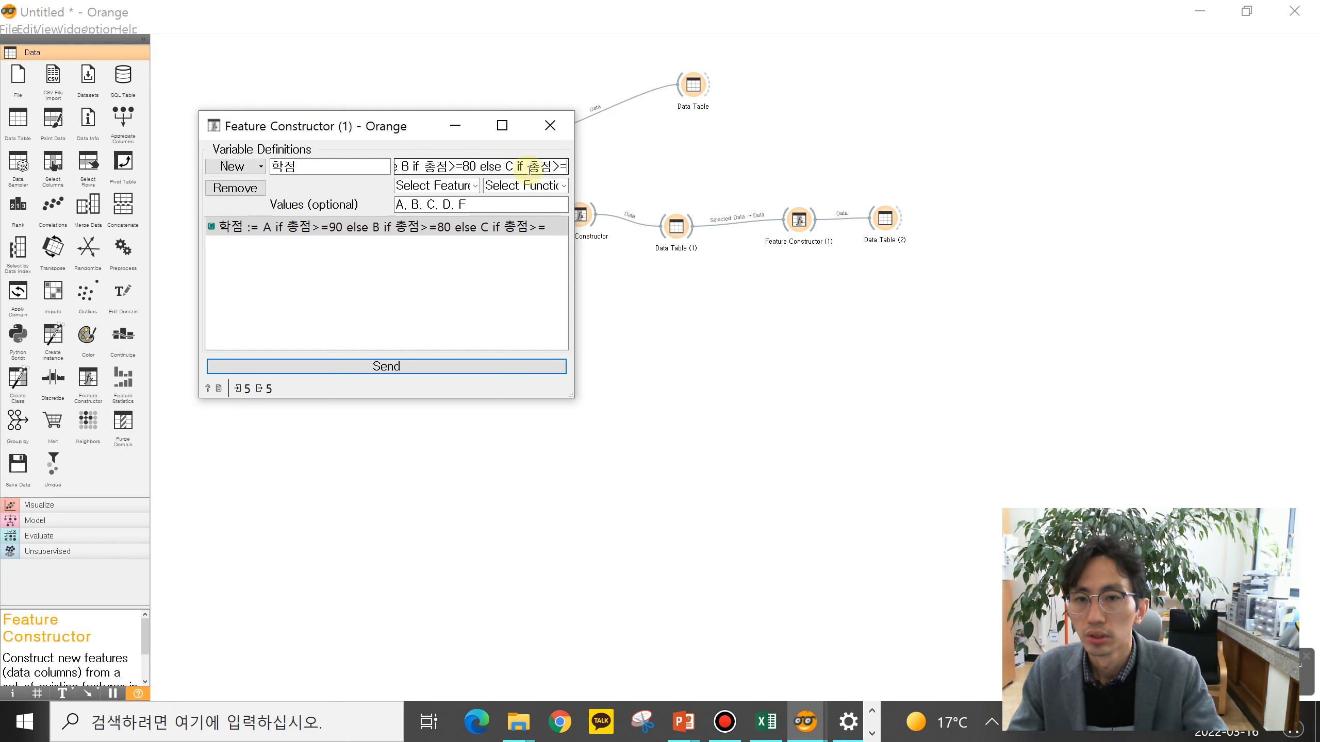
pyautogui.write('70')
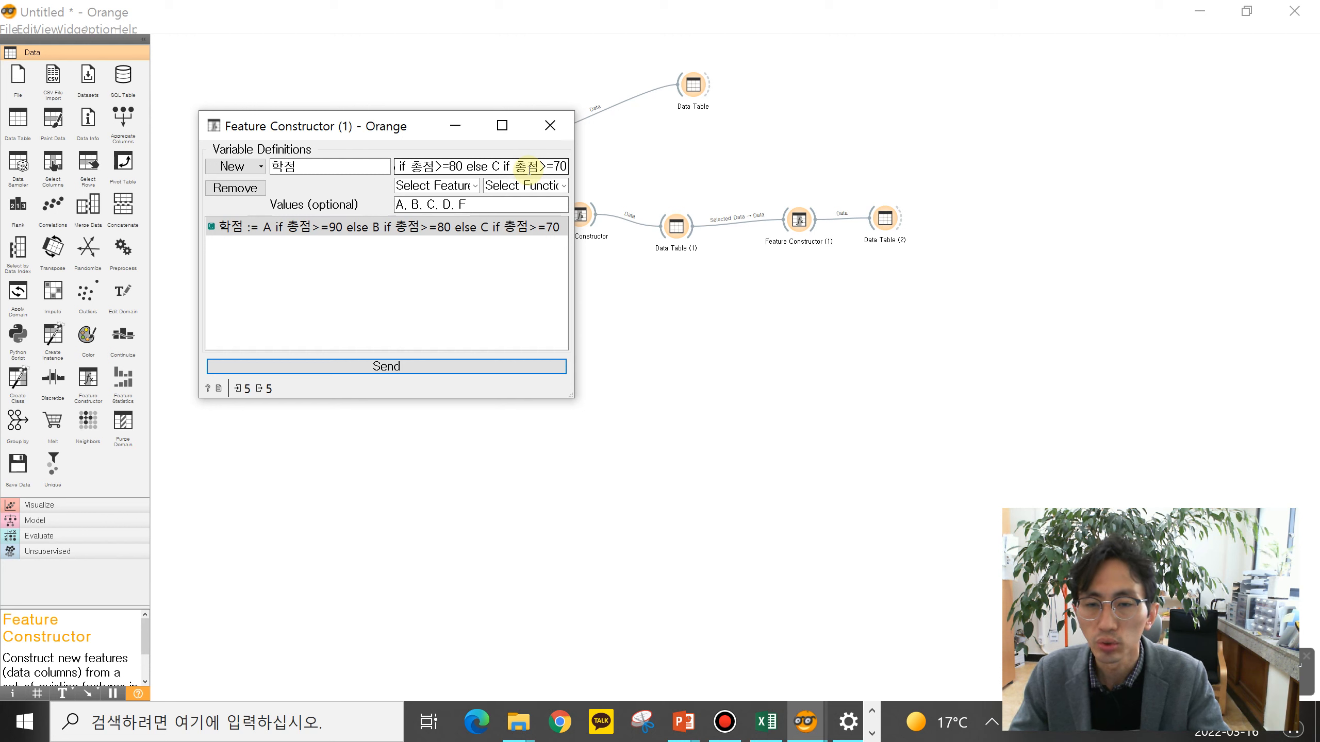
pyautogui.write(' else D')
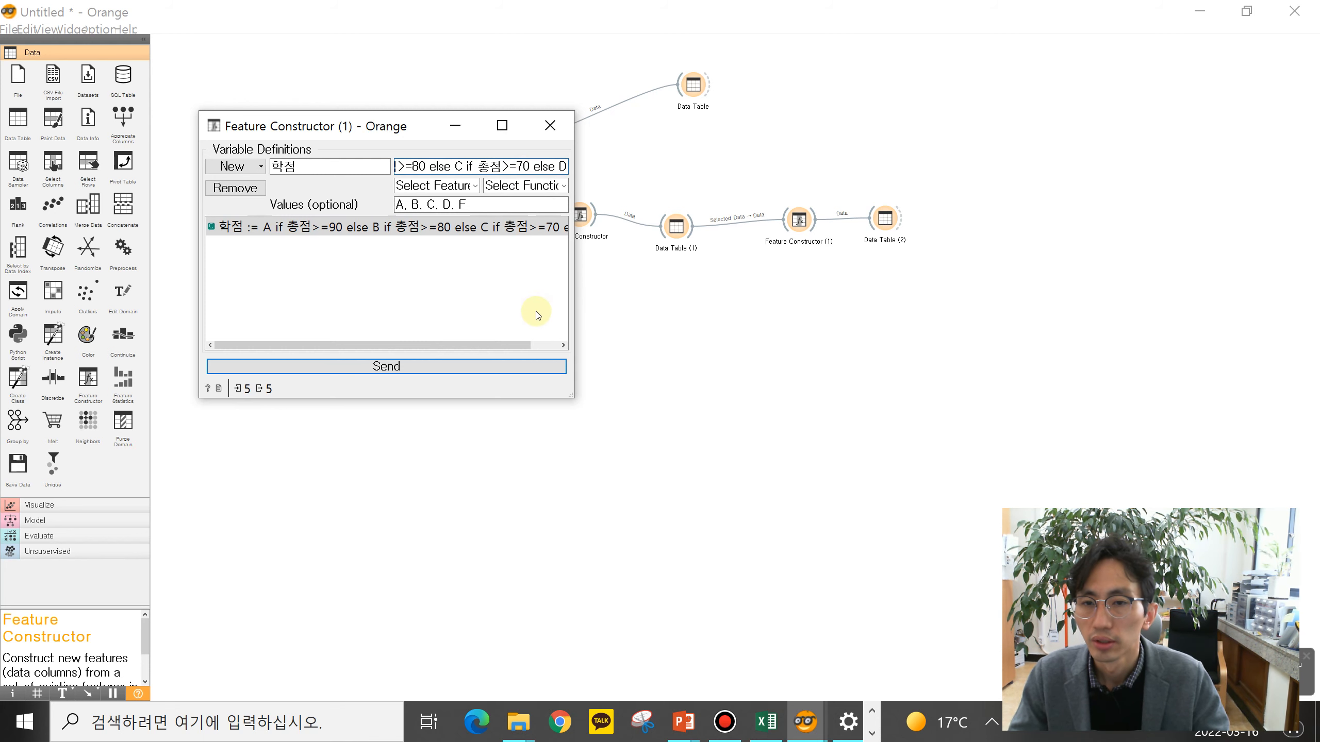
# Complete the 학점 expression by appending if 총점>=60 else F after D
pyautogui.write('if ')
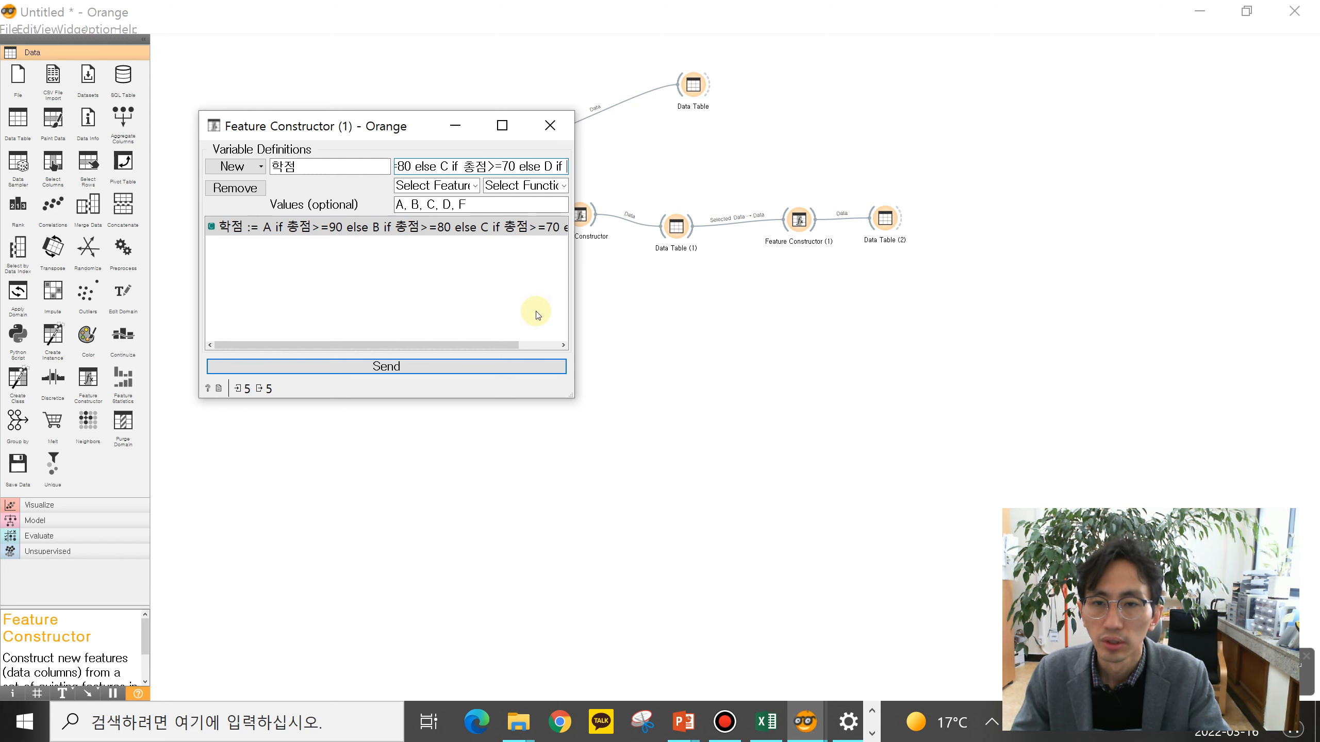
pyautogui.write('총')
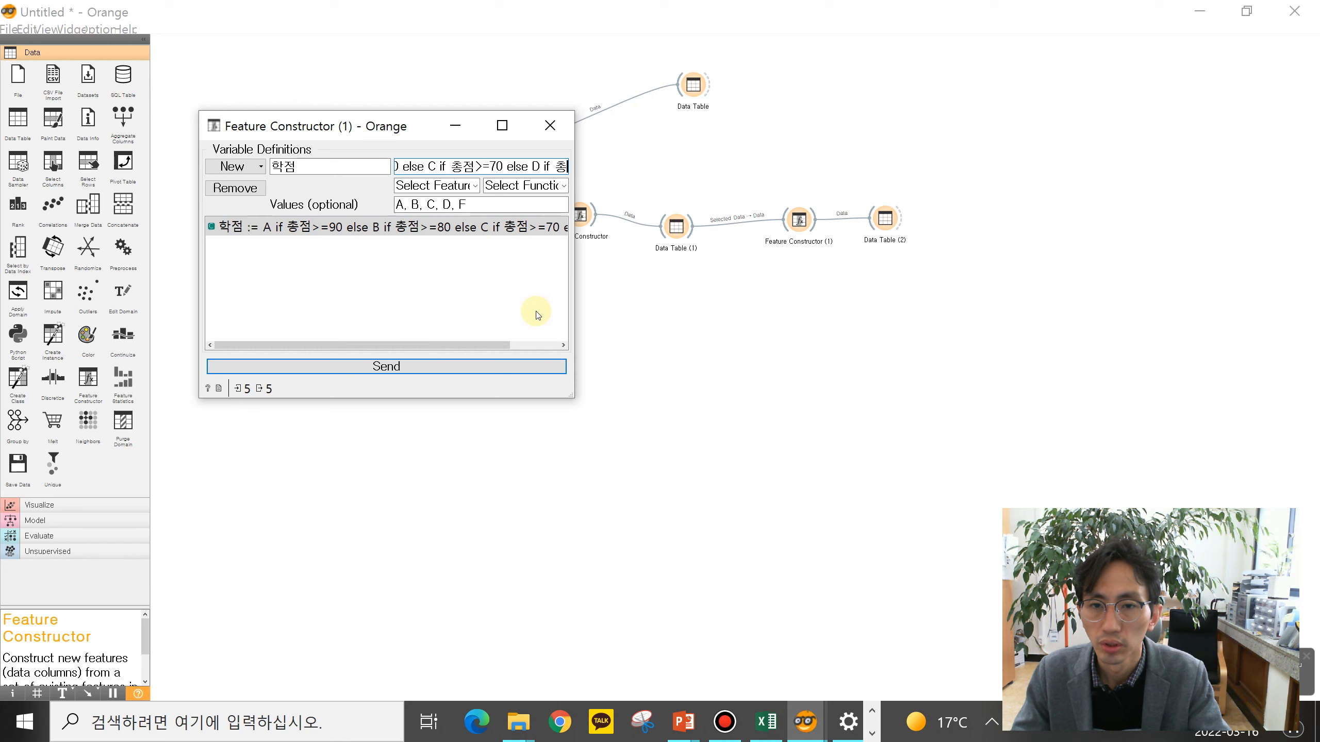
pyautogui.write('점>')
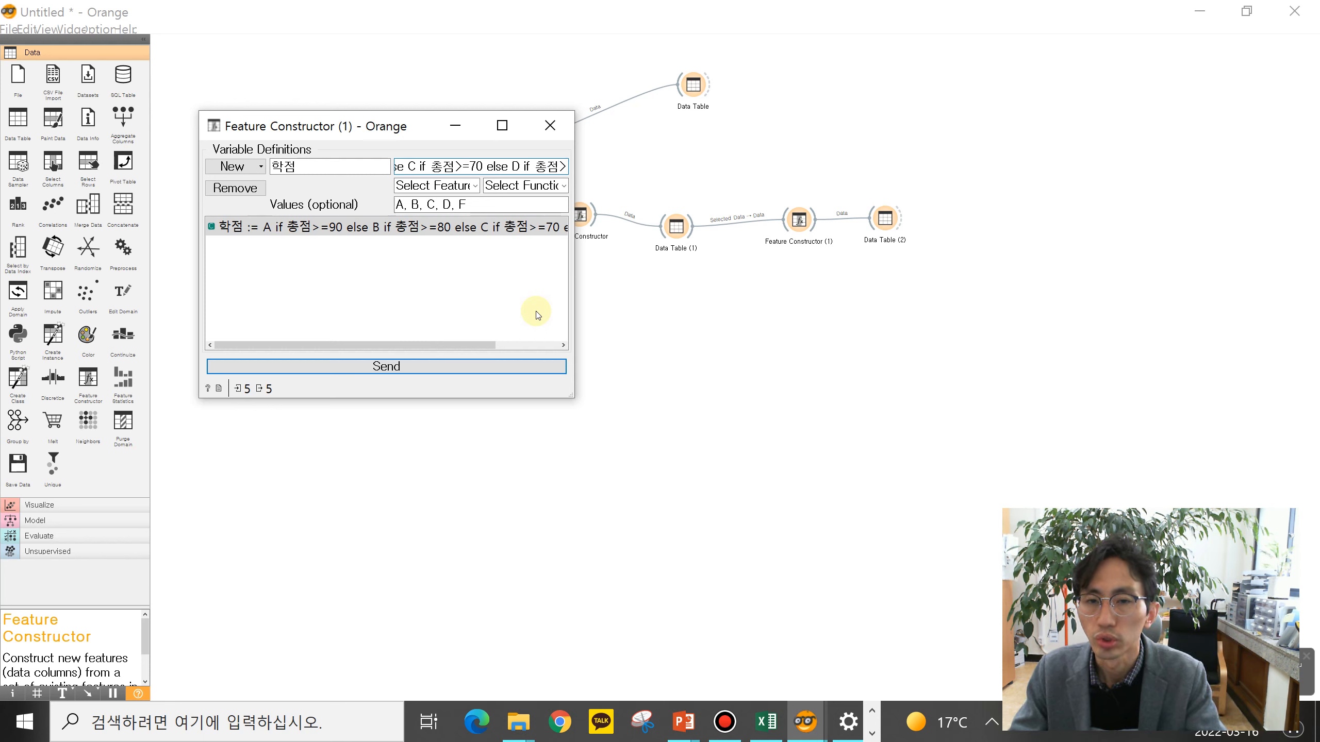
pyautogui.write('=60')
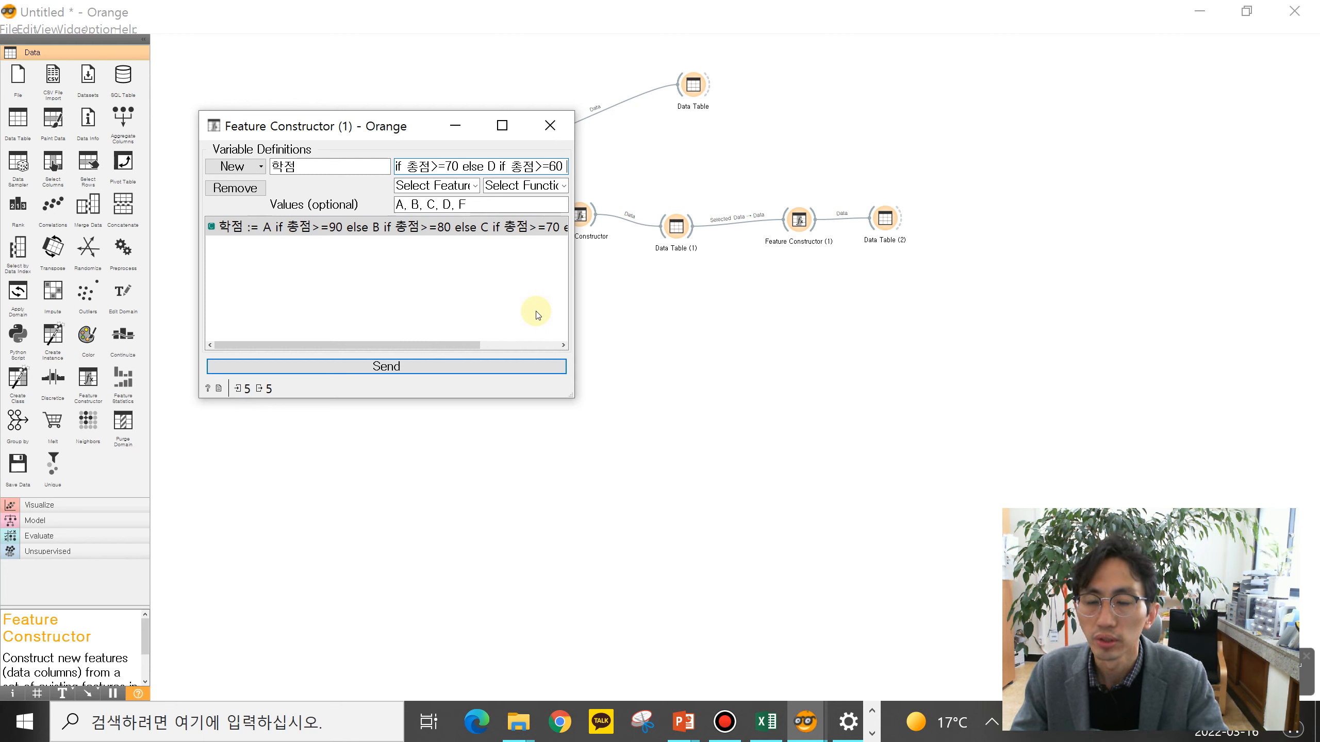
pyautogui.write('  else F')
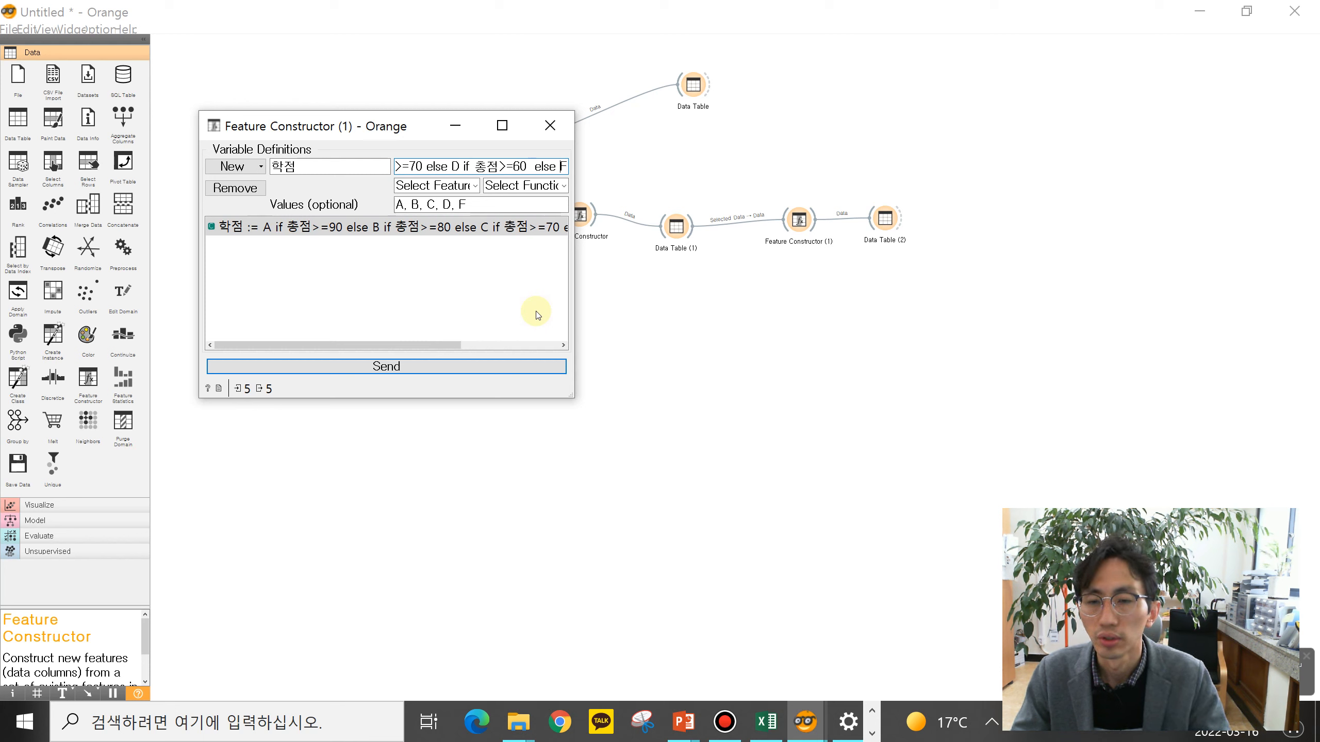
# Copy the full 학점 expression, send the variable definition and close Feature Constructor (1)
pyautogui.hotkey('ctrl', 'a')
pyautogui.hotkey('ctrl', 'c')
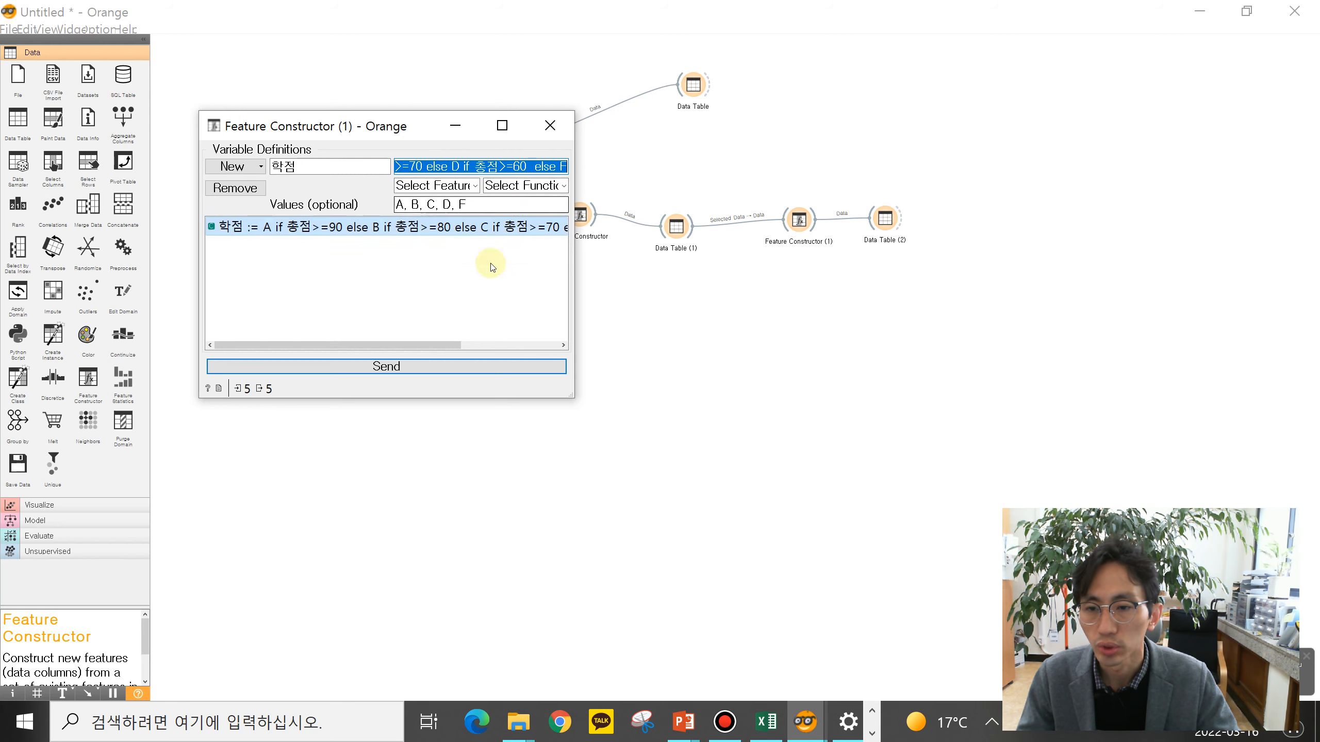
pyautogui.click(403, 366)
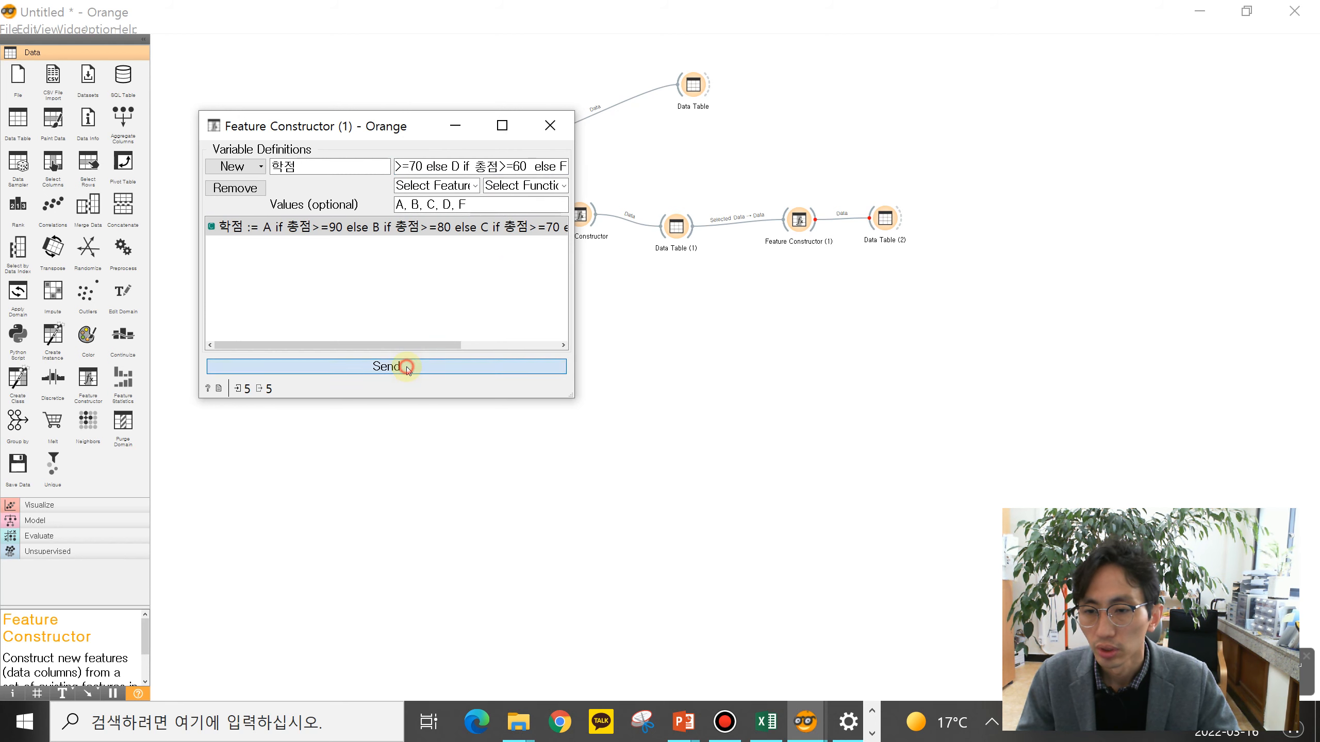
pyautogui.click(550, 125)
# Check the A to F grades in the 학점 column of Data Table (2) against 총점
pyautogui.doubleClick(884, 218)
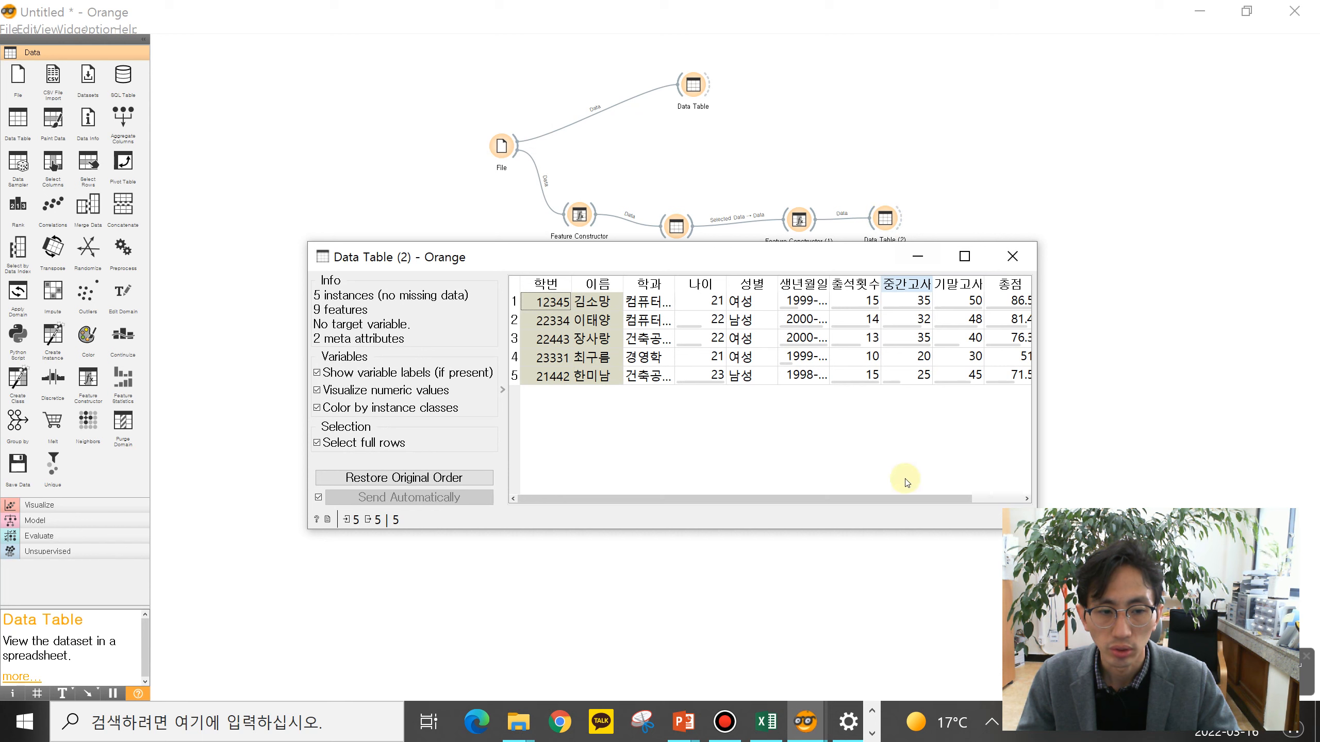
pyautogui.moveTo(889, 499); pyautogui.dragTo(1038, 405)
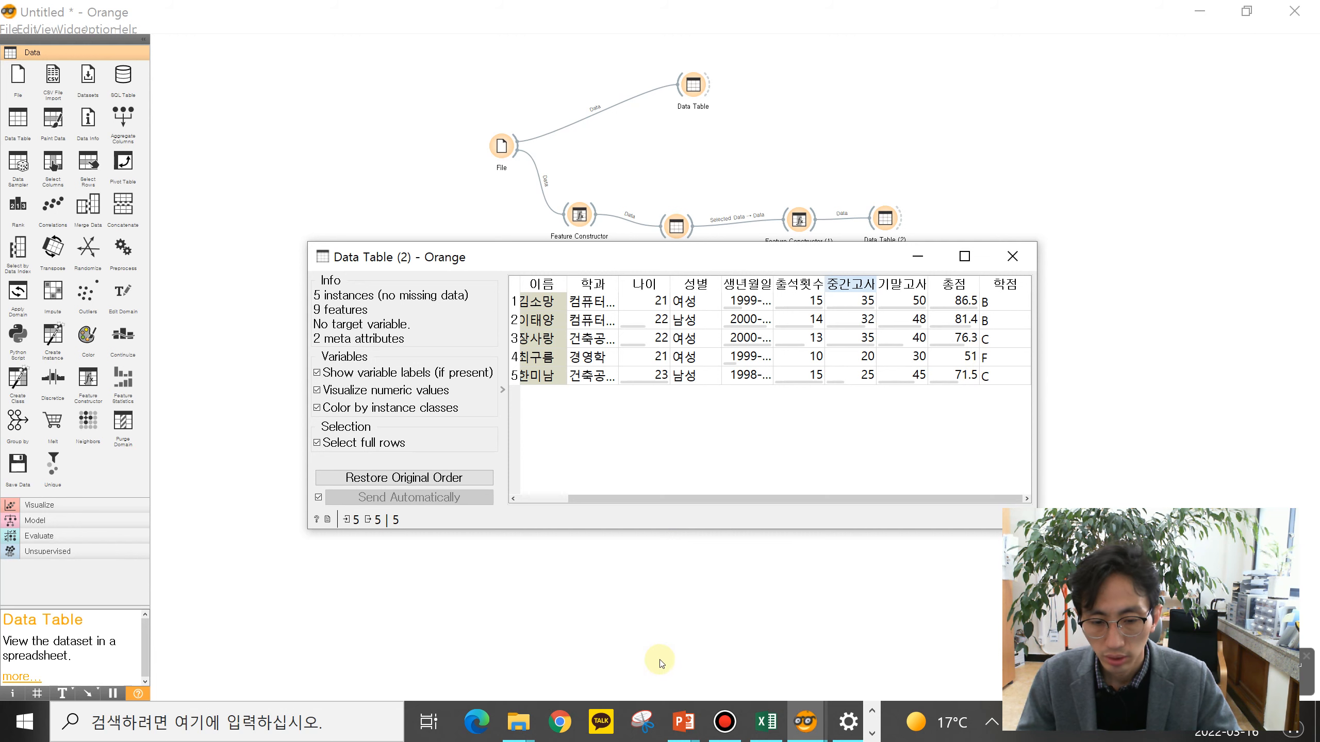
# Switch to the open Notepad note and replace its selected URL with the copied 학점 expression
pyautogui.click(872, 733)
pyautogui.click(543, 732)
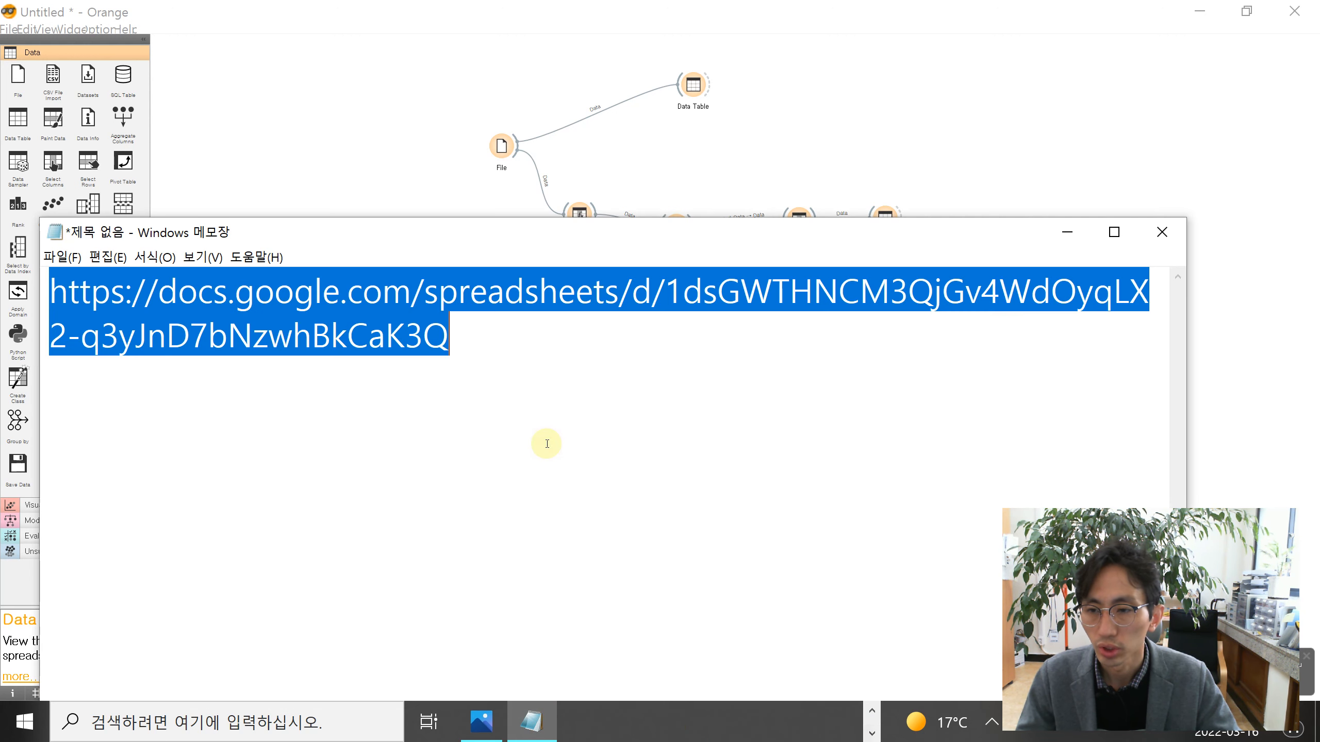
pyautogui.hotkey('ctrl', 'v')
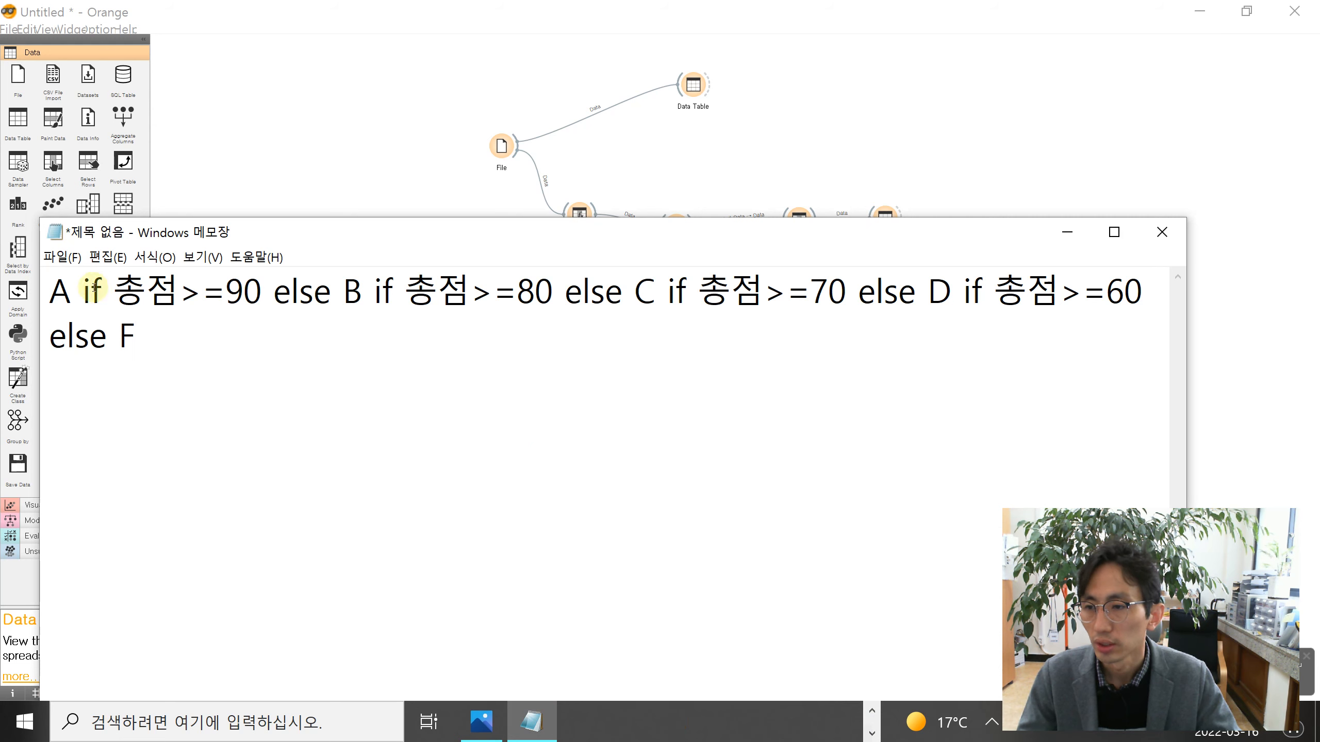
# Break the expression so each else clause (B, C, D and F) starts on its own tab-indented line
pyautogui.click(73, 289)
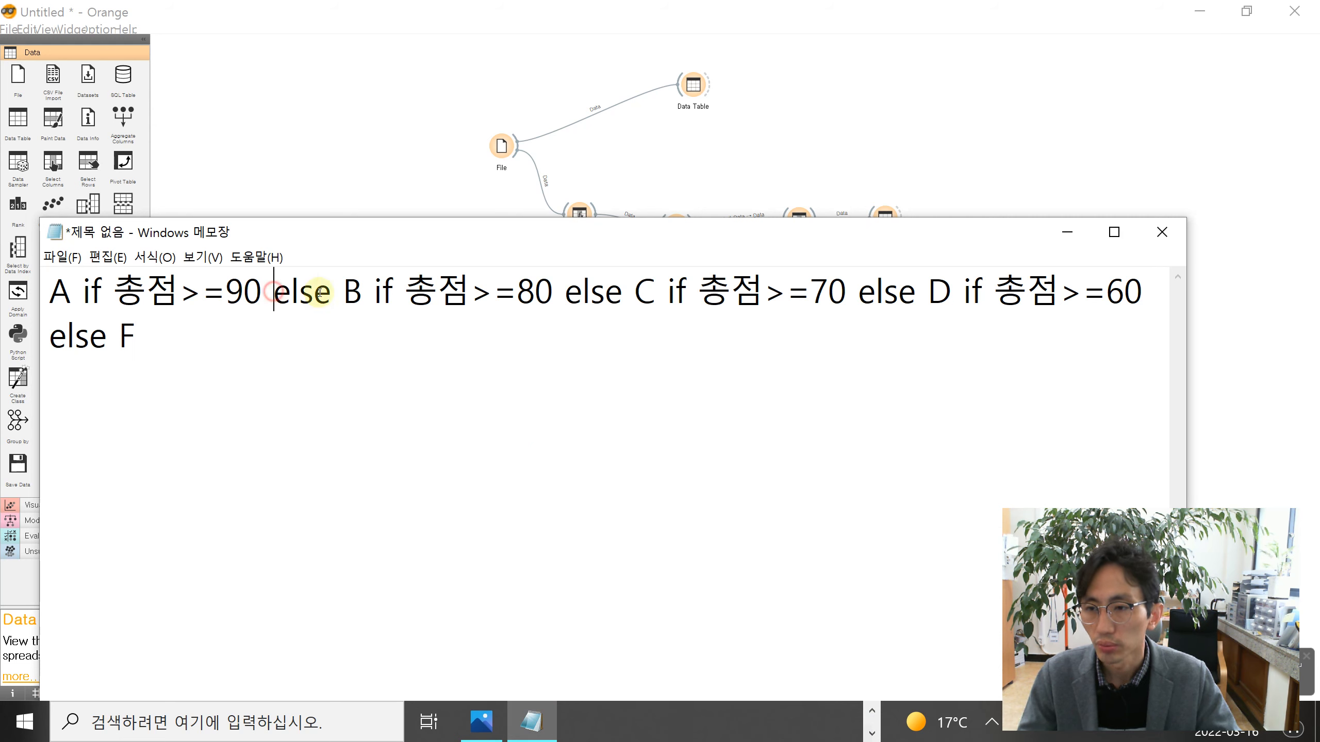
pyautogui.press('Return')
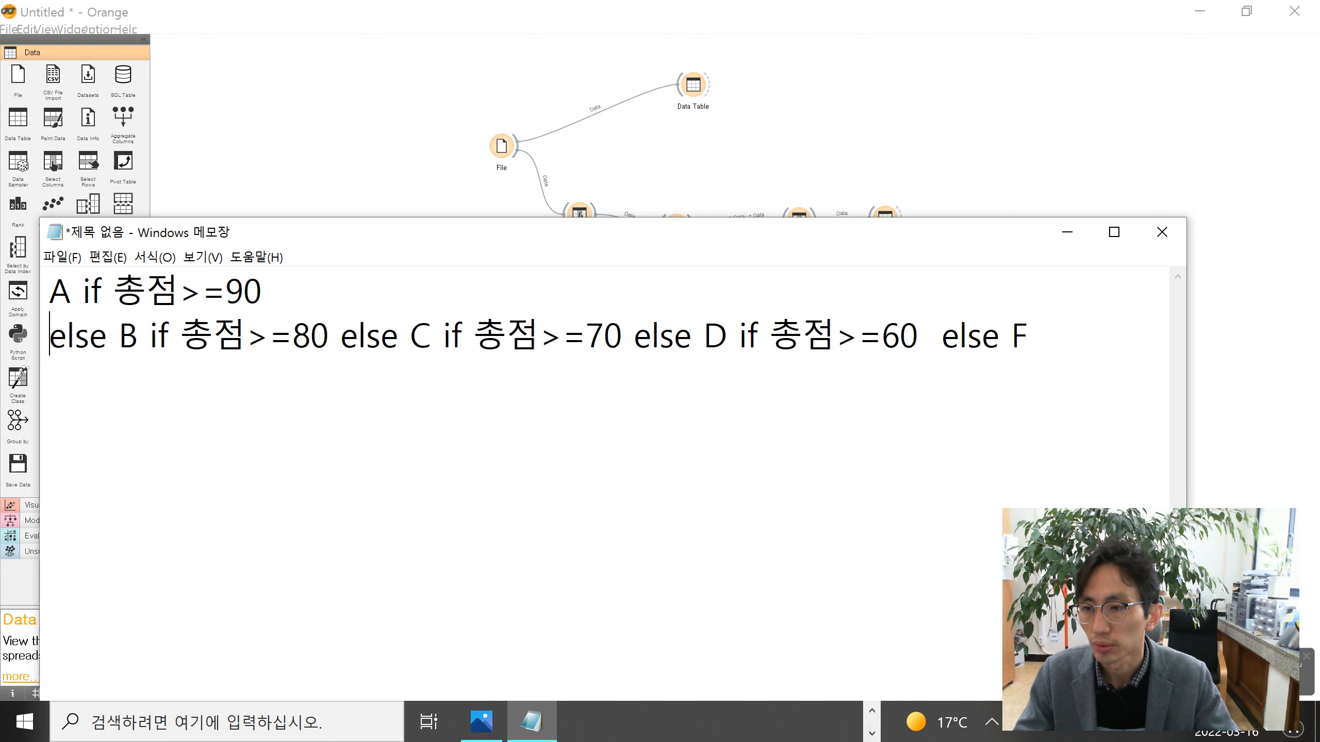
pyautogui.press('Tab')
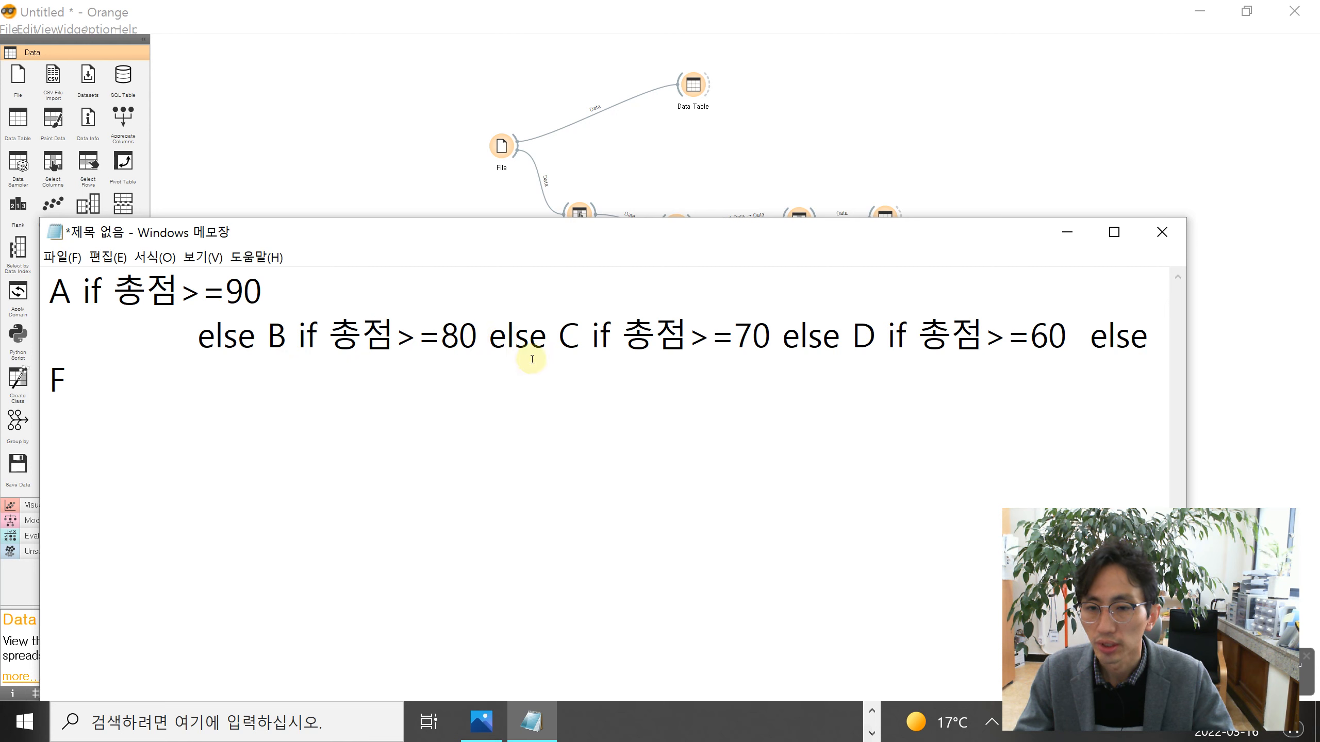
pyautogui.press('Return')
pyautogui.press('Tab')
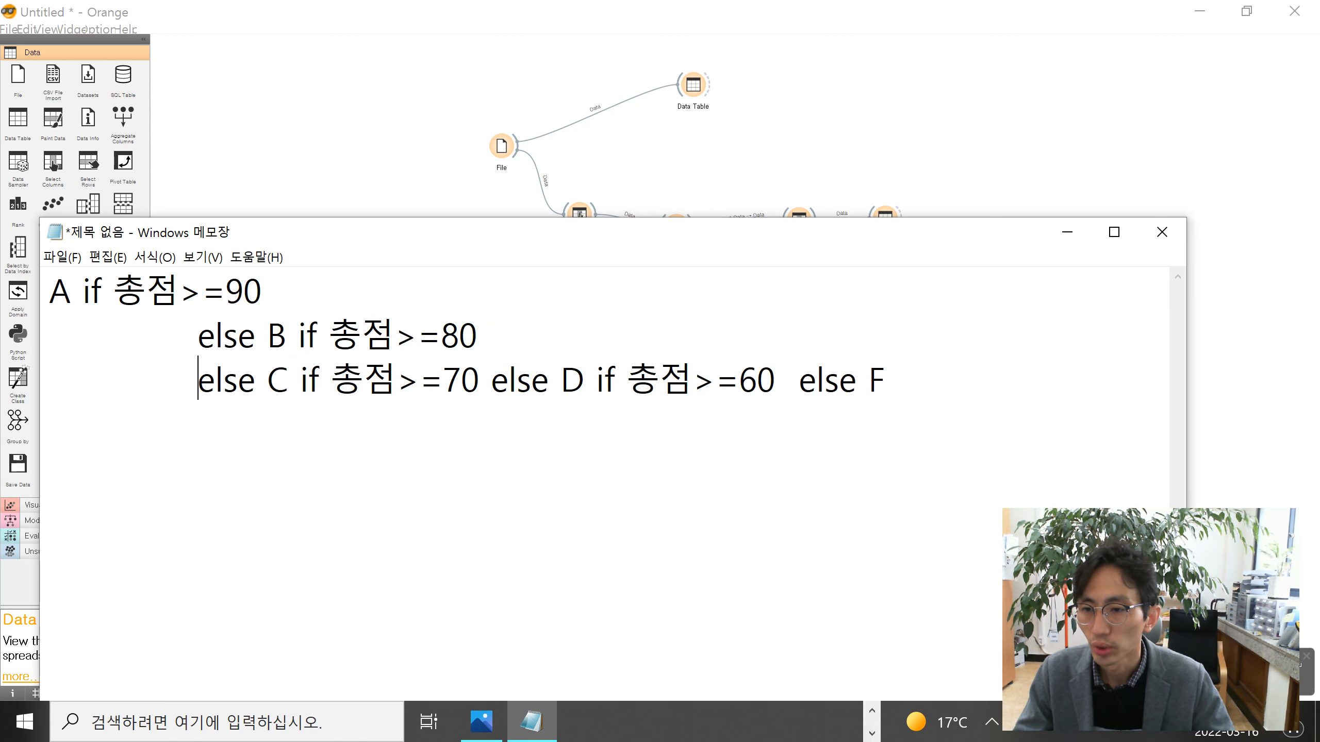
pyautogui.click(482, 380)
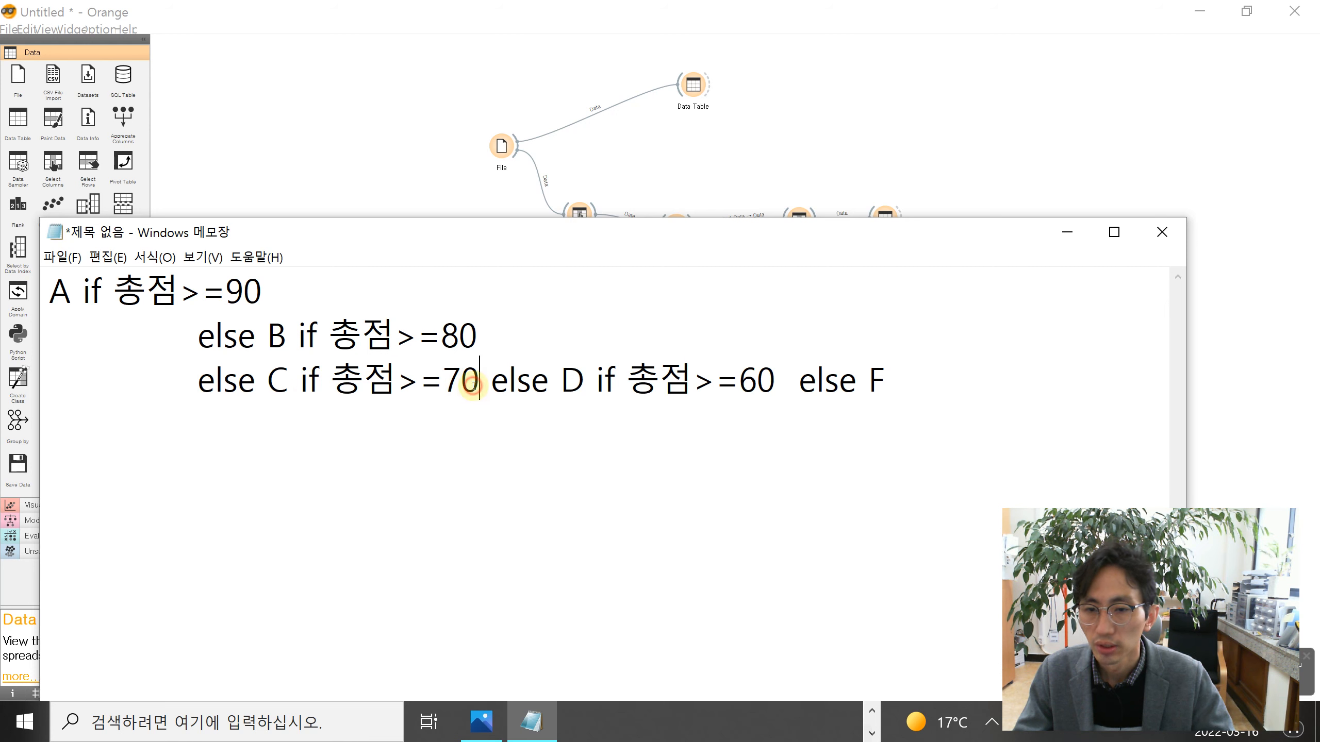
pyautogui.press('Return')
pyautogui.press('Tab')
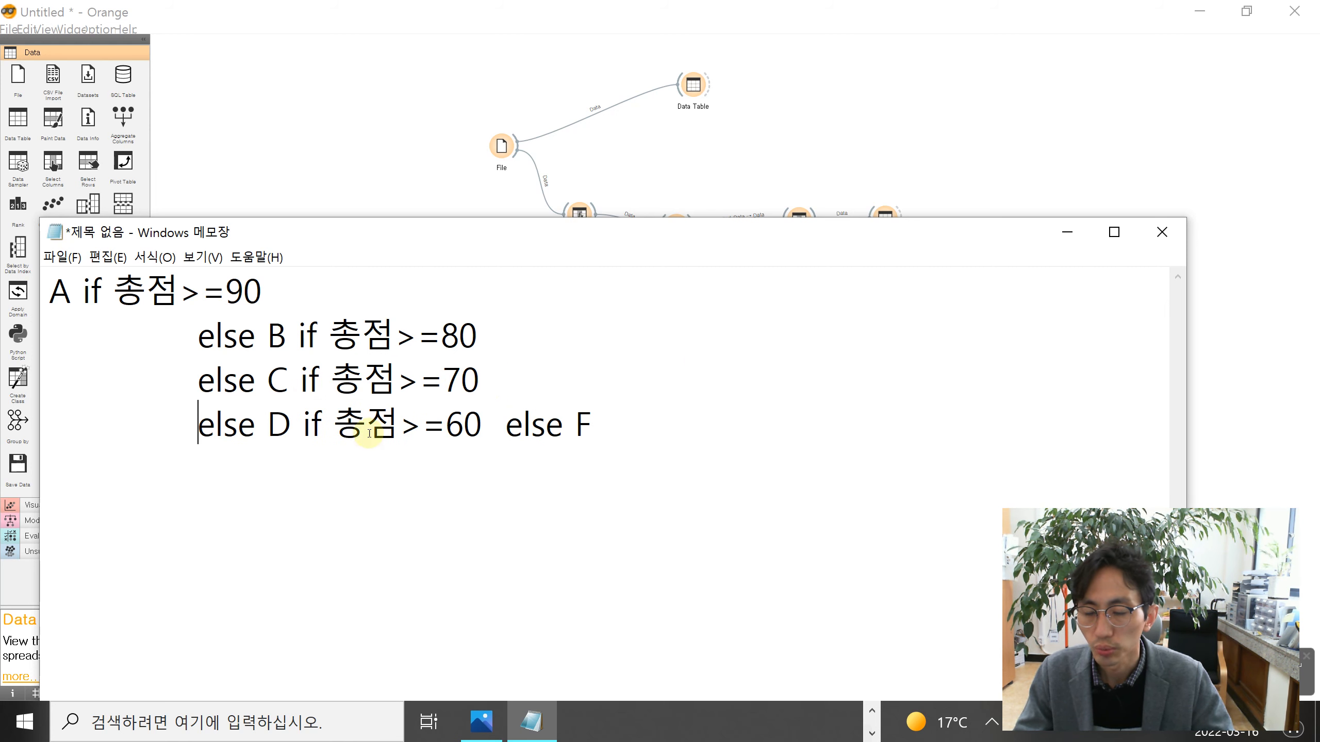
pyautogui.click(502, 424)
pyautogui.press('Return')
pyautogui.press('Tab')
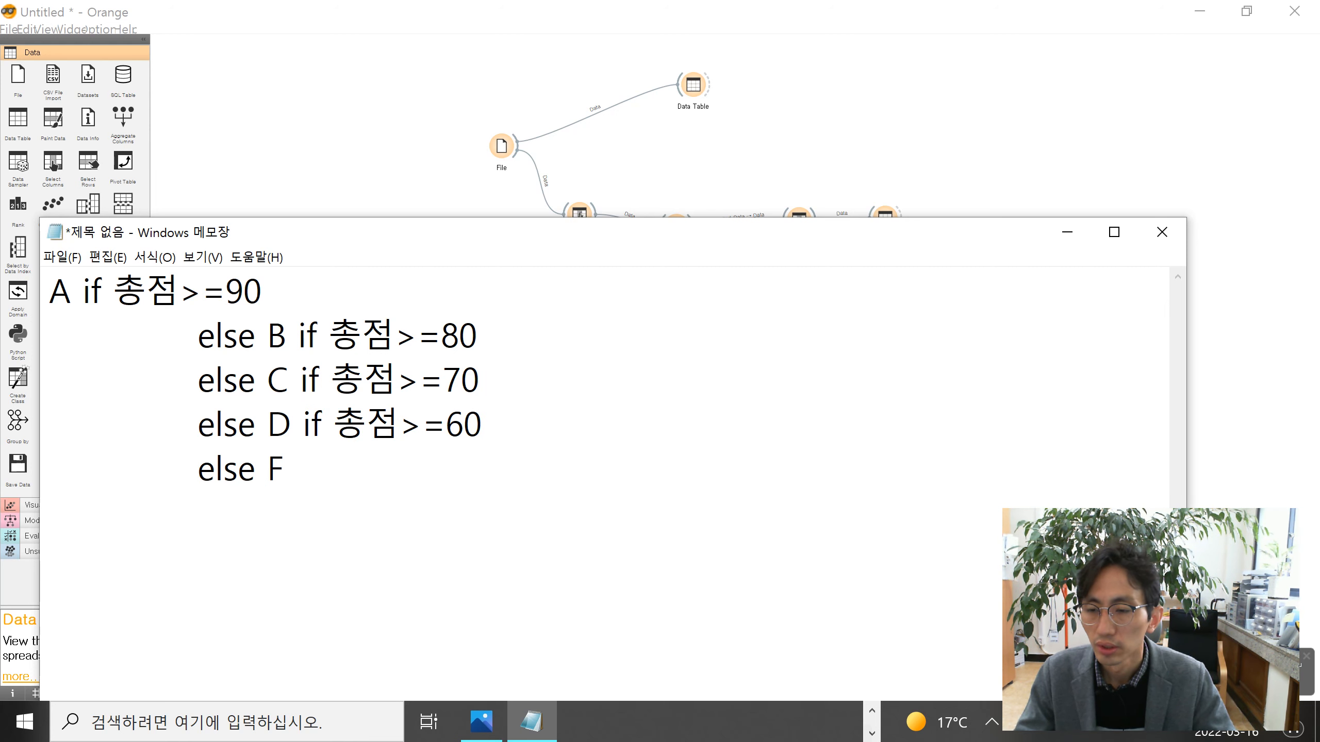
# Indent the first line, A if 총점>=90, to align with the else lines and minimize Notepad
pyautogui.moveTo(307, 468); pyautogui.dragTo(38, 331)
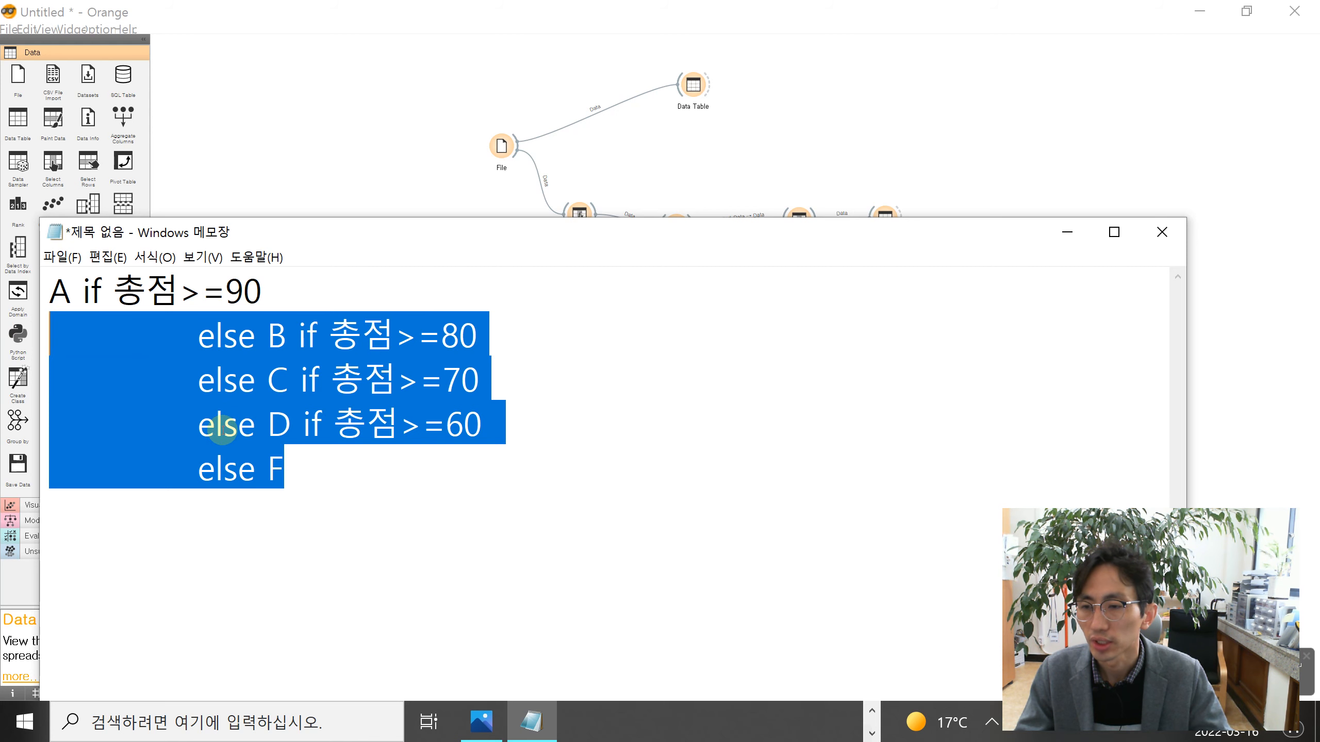
pyautogui.click(57, 304)
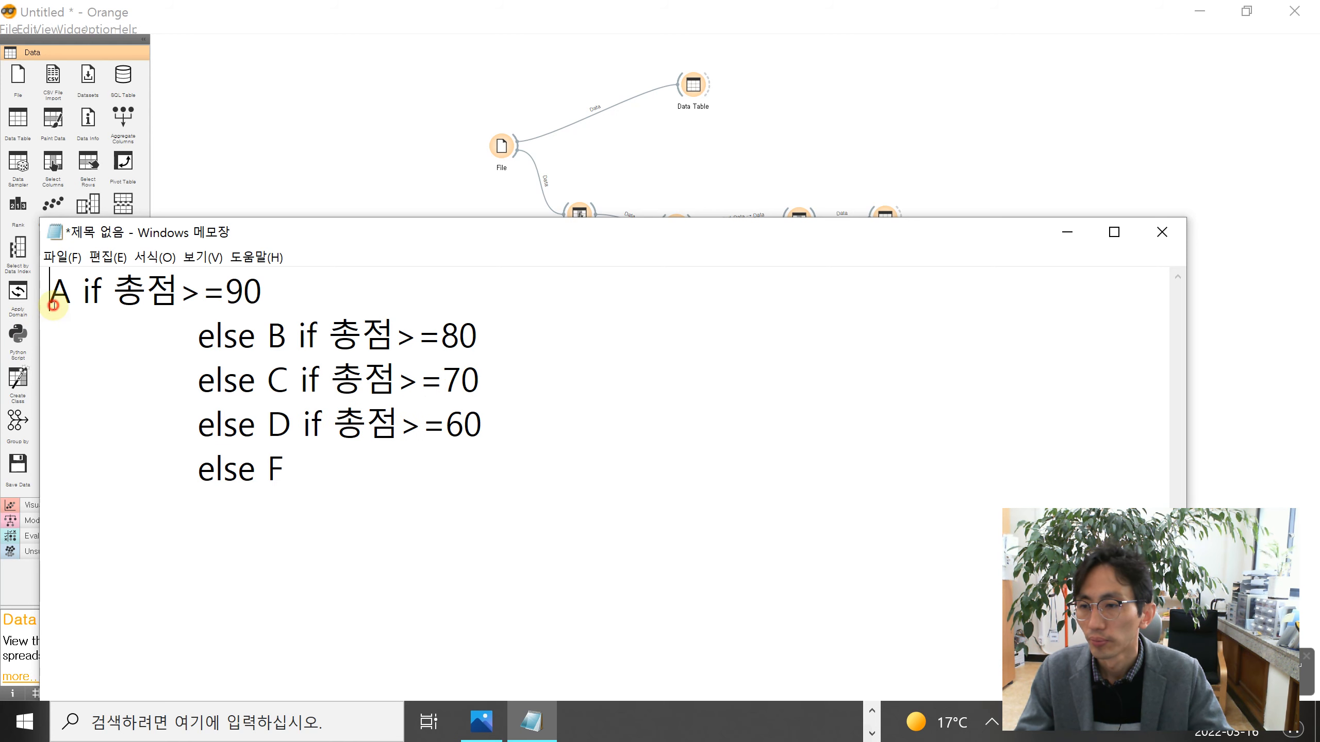
pyautogui.press('Tab')
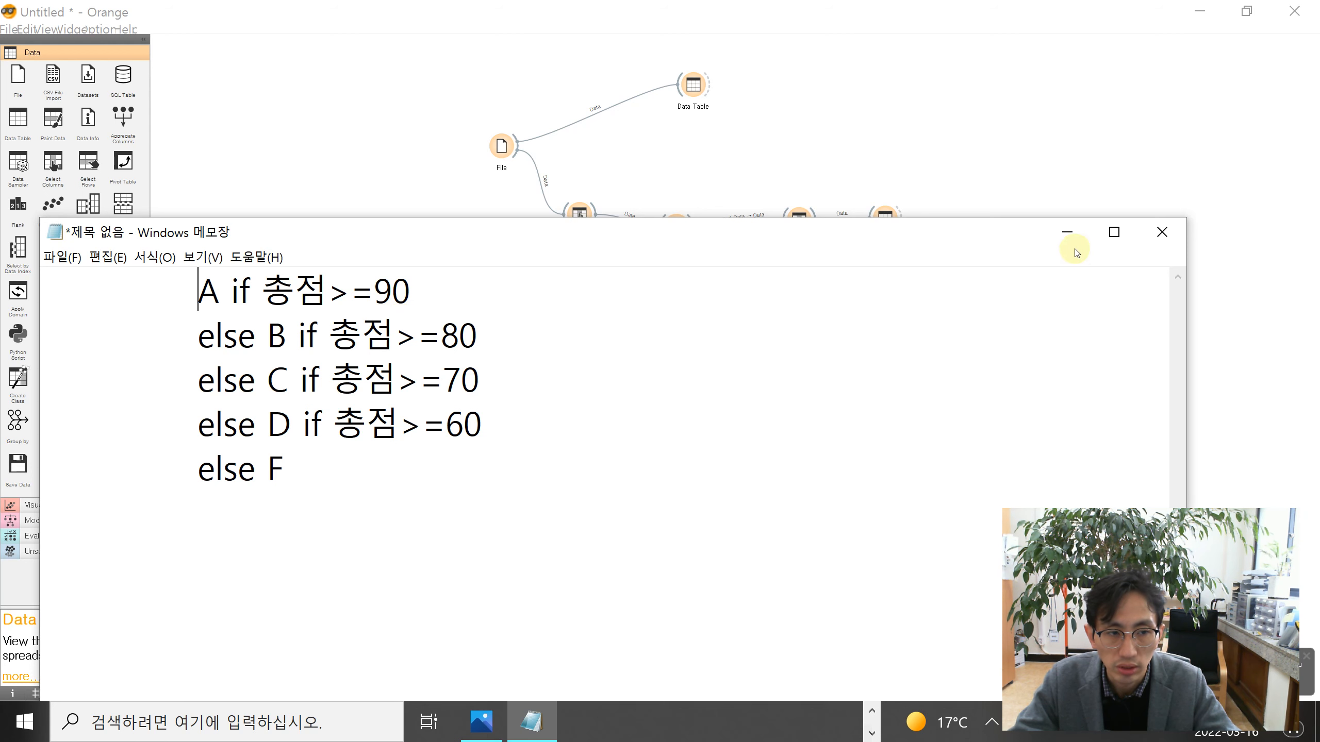
pyautogui.click(1065, 224)
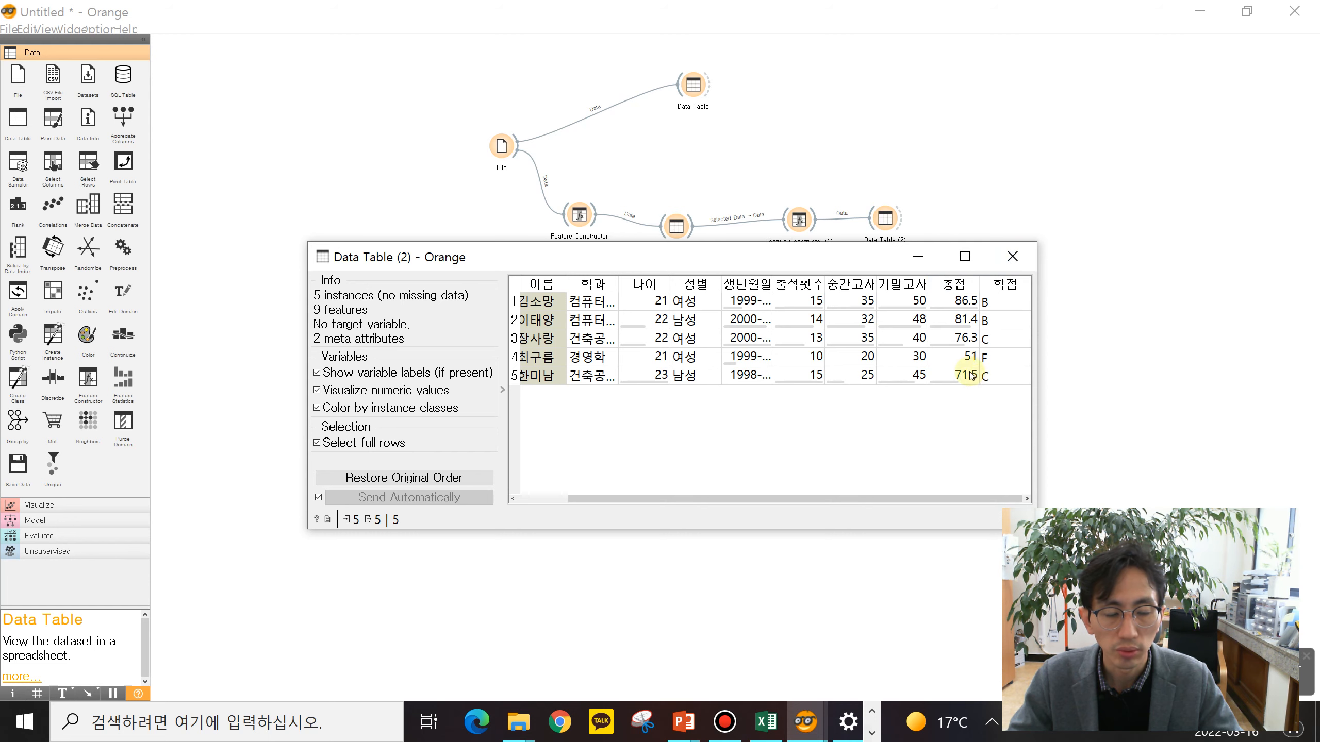
# Close Data Table (2) and review the original student data in Data Table and the 총점 column in Data Table (1)
pyautogui.click(1012, 256)
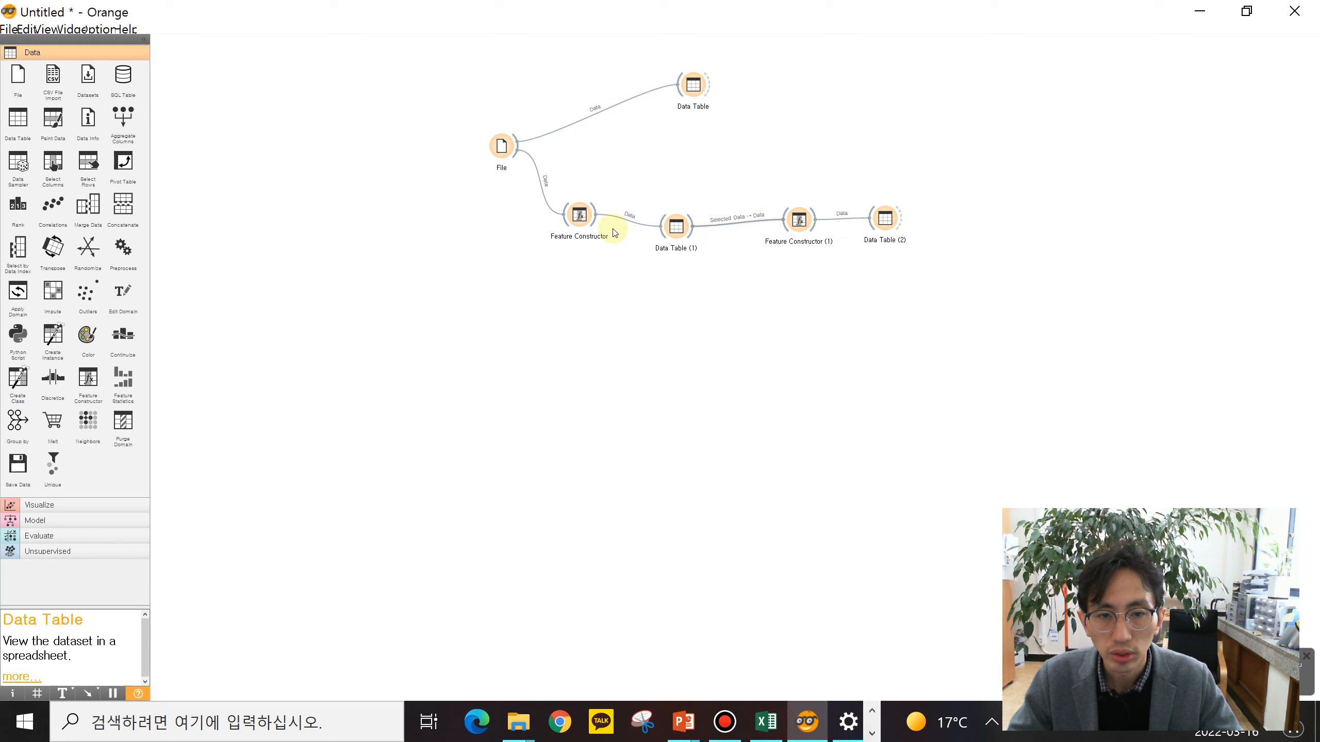
pyautogui.doubleClick(495, 145)
pyautogui.press('Escape')
pyautogui.moveTo(697, 83); pyautogui.dragTo(657, 92)
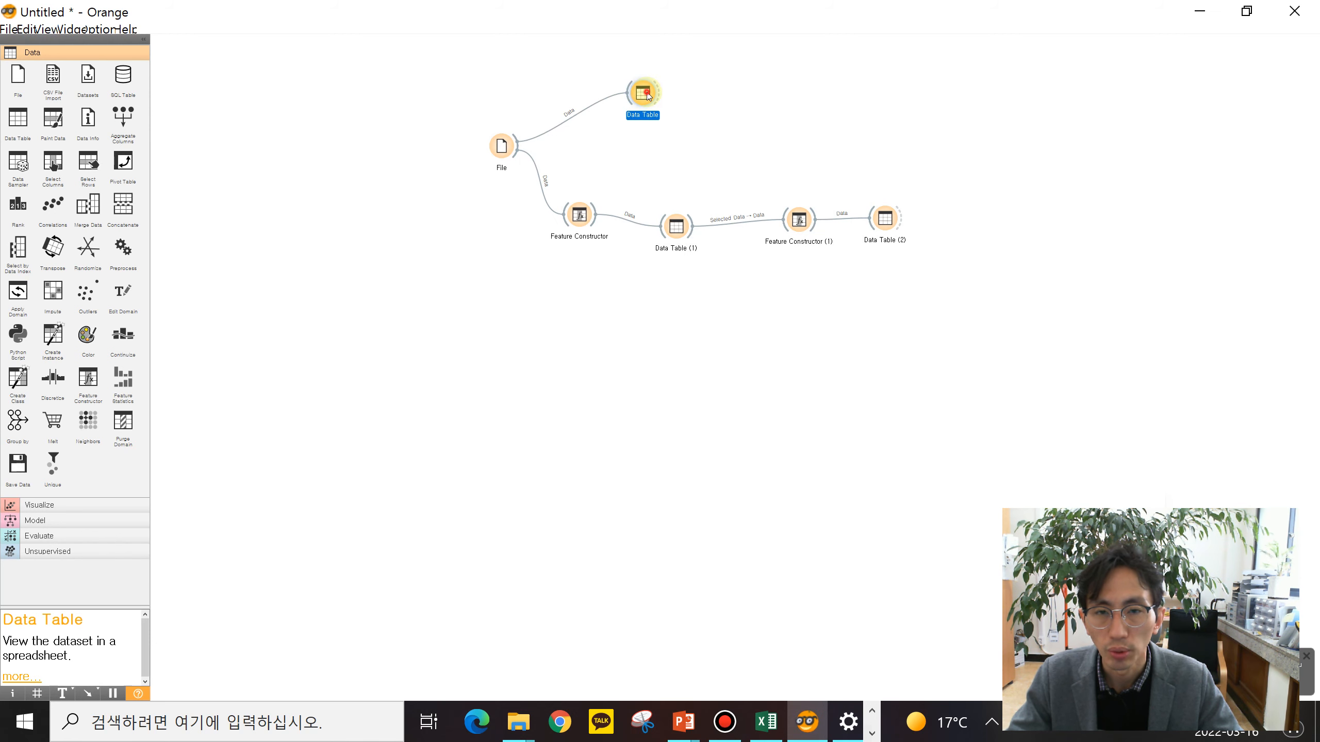
pyautogui.doubleClick(642, 93)
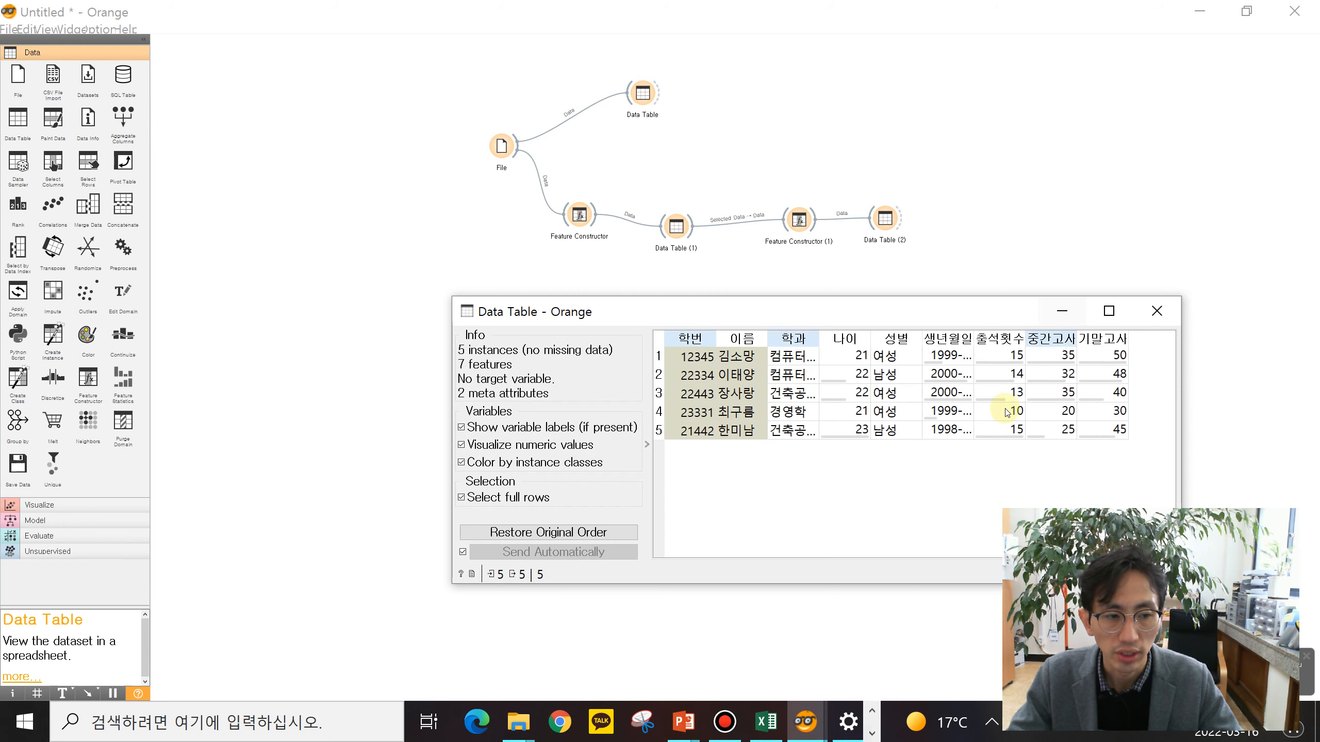
pyautogui.click(1157, 311)
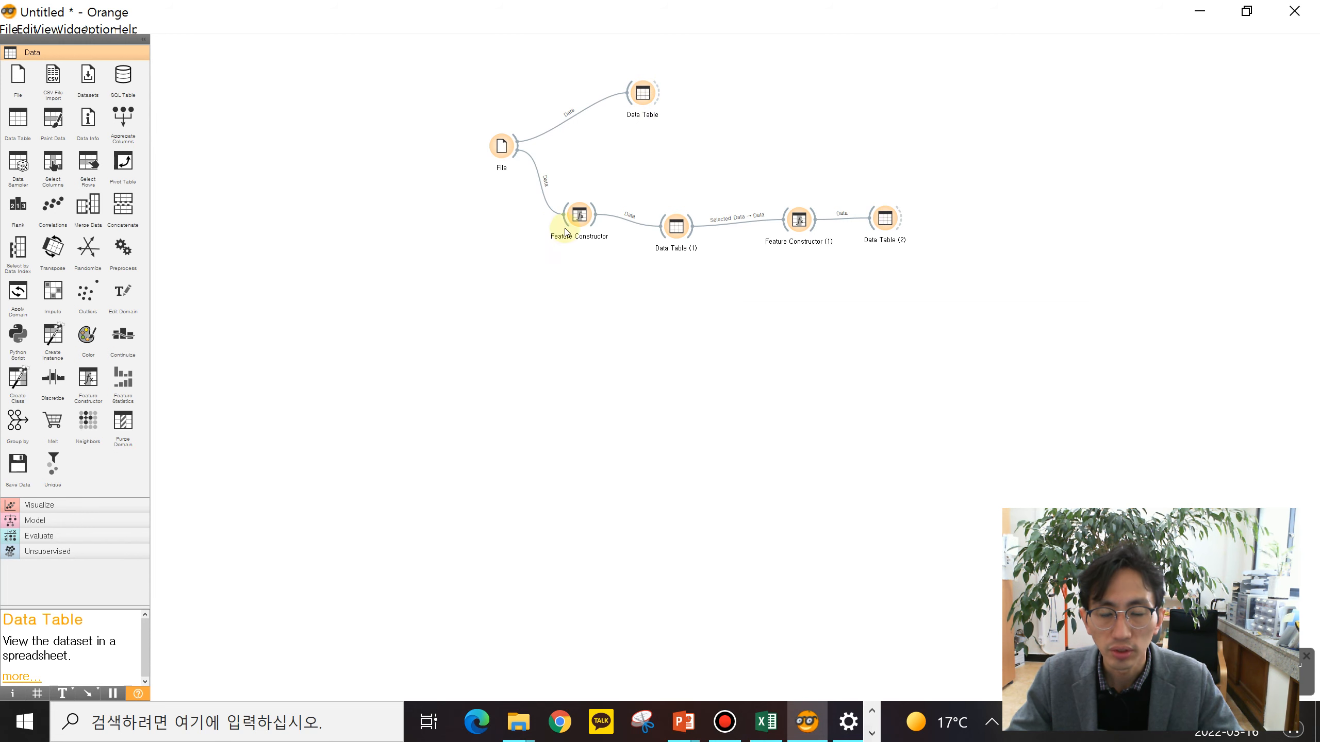
pyautogui.doubleClick(674, 228)
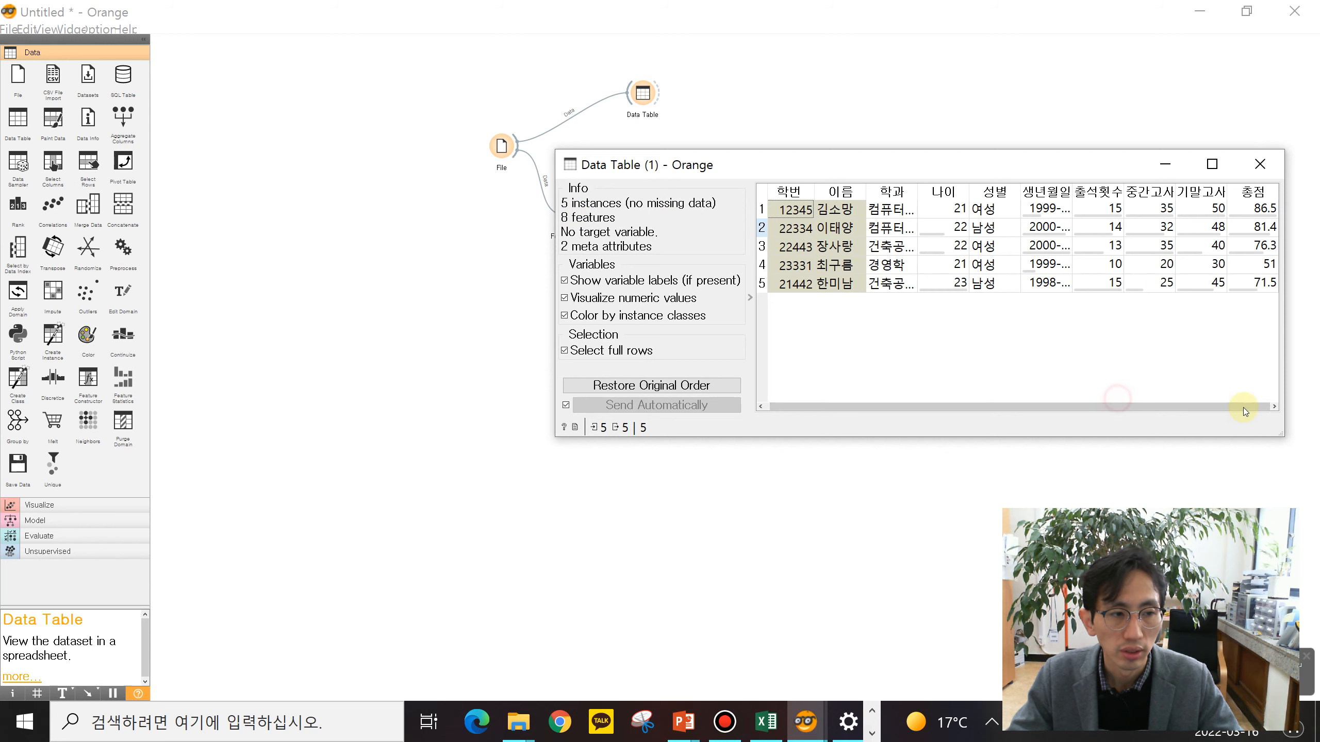
# Close Data Table (1) and review the 학점 definition in Feature Constructor (1)
pyautogui.click(1259, 164)
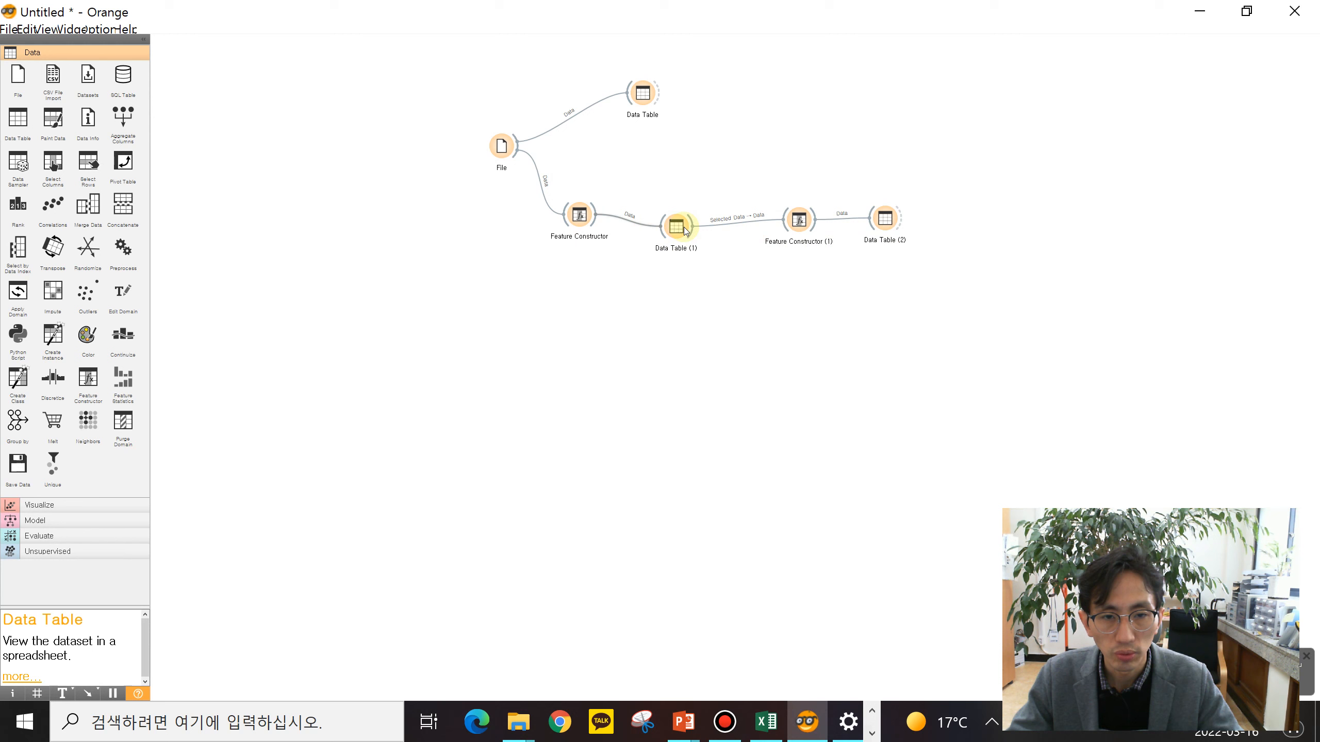
pyautogui.doubleClick(800, 222)
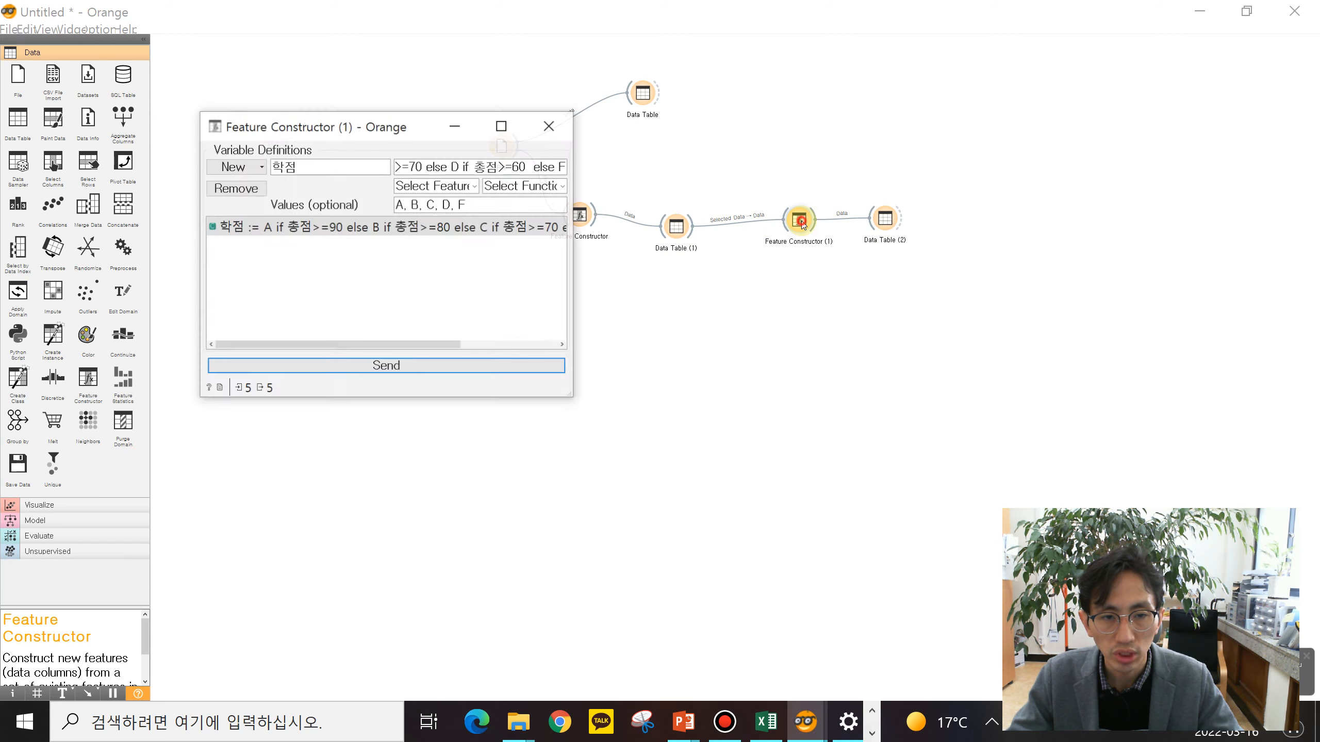
pyautogui.doubleClick(801, 223)
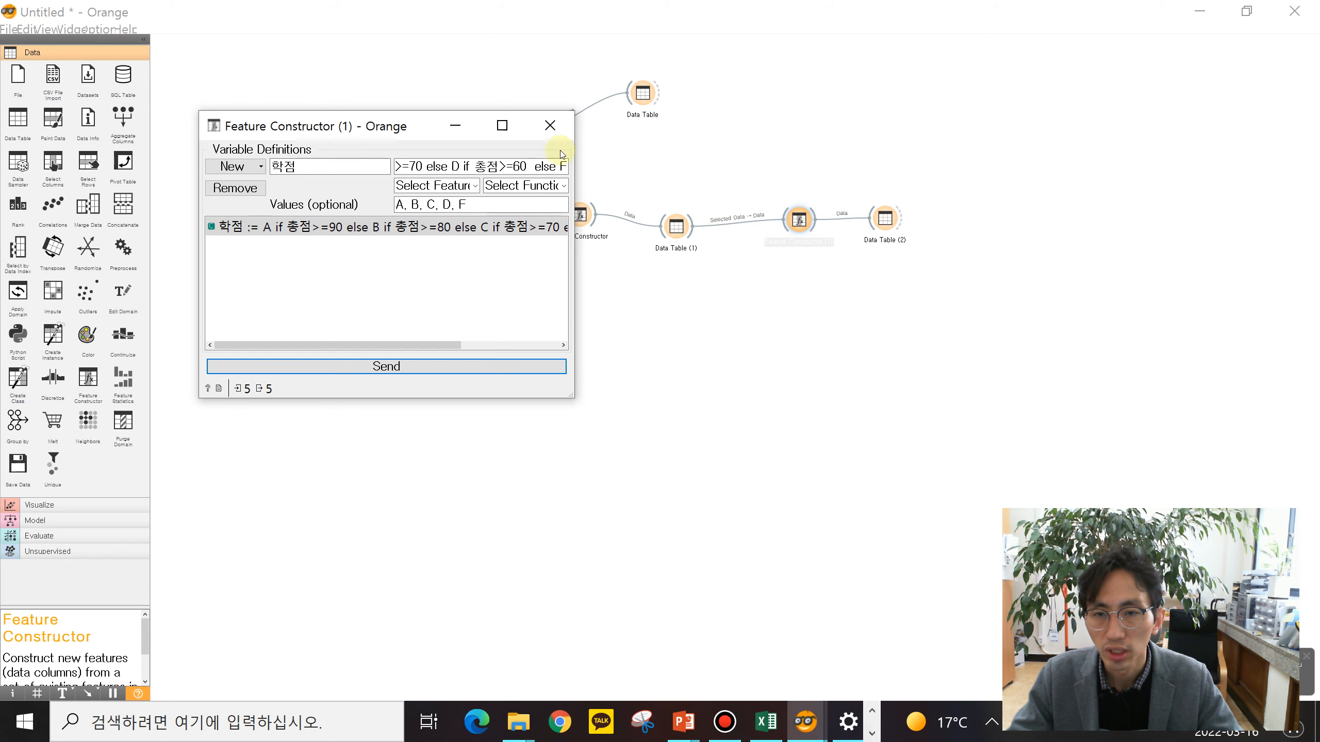
pyautogui.click(549, 126)
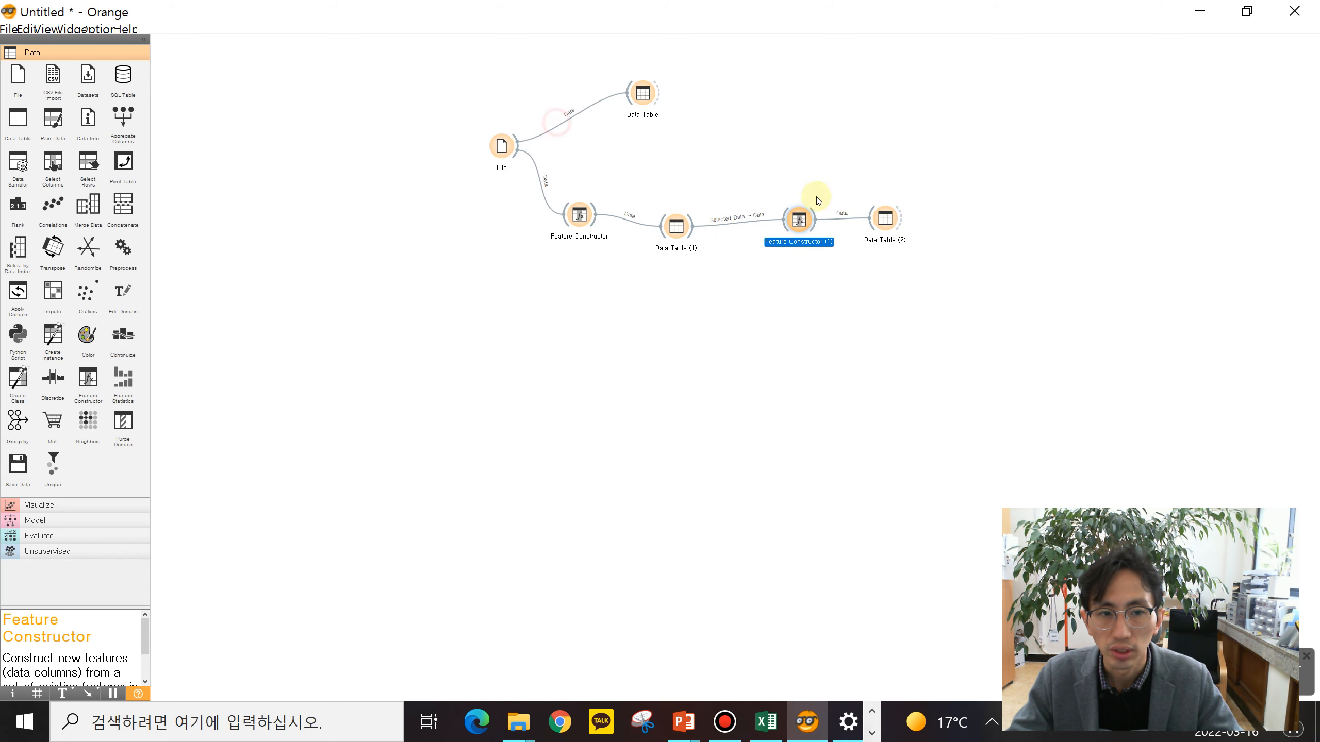
# Review the 총점 and 학점 columns in Data Table (2) and close it
pyautogui.click(878, 226)
pyautogui.doubleClick(885, 218)
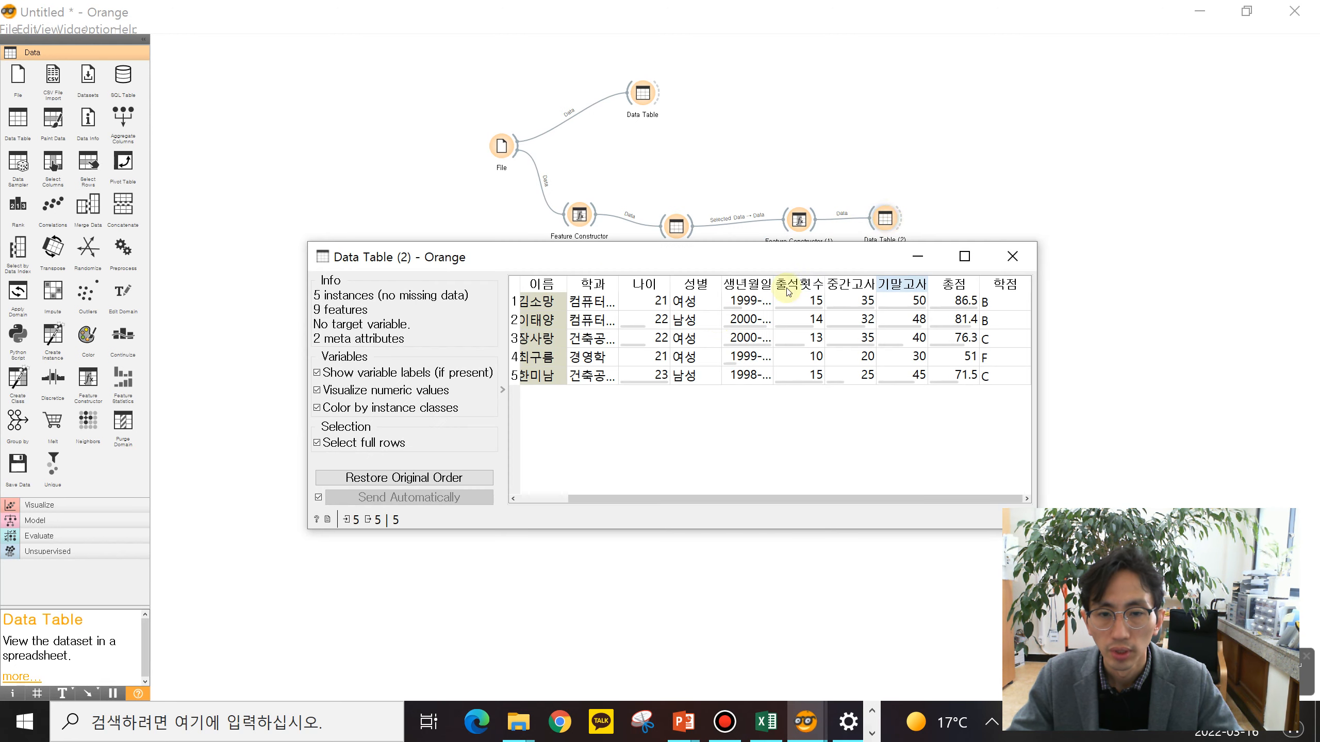
pyautogui.moveTo(687, 495); pyautogui.dragTo(720, 496)
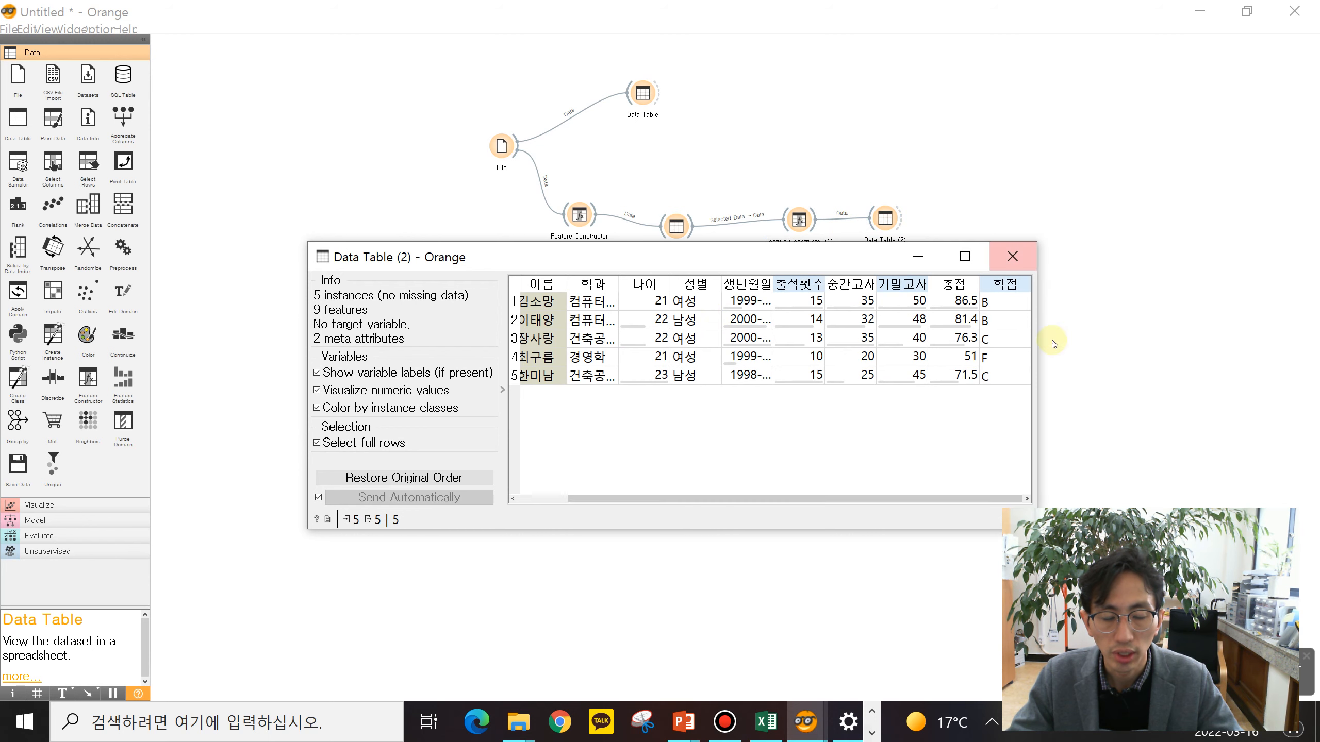
pyautogui.click(1002, 252)
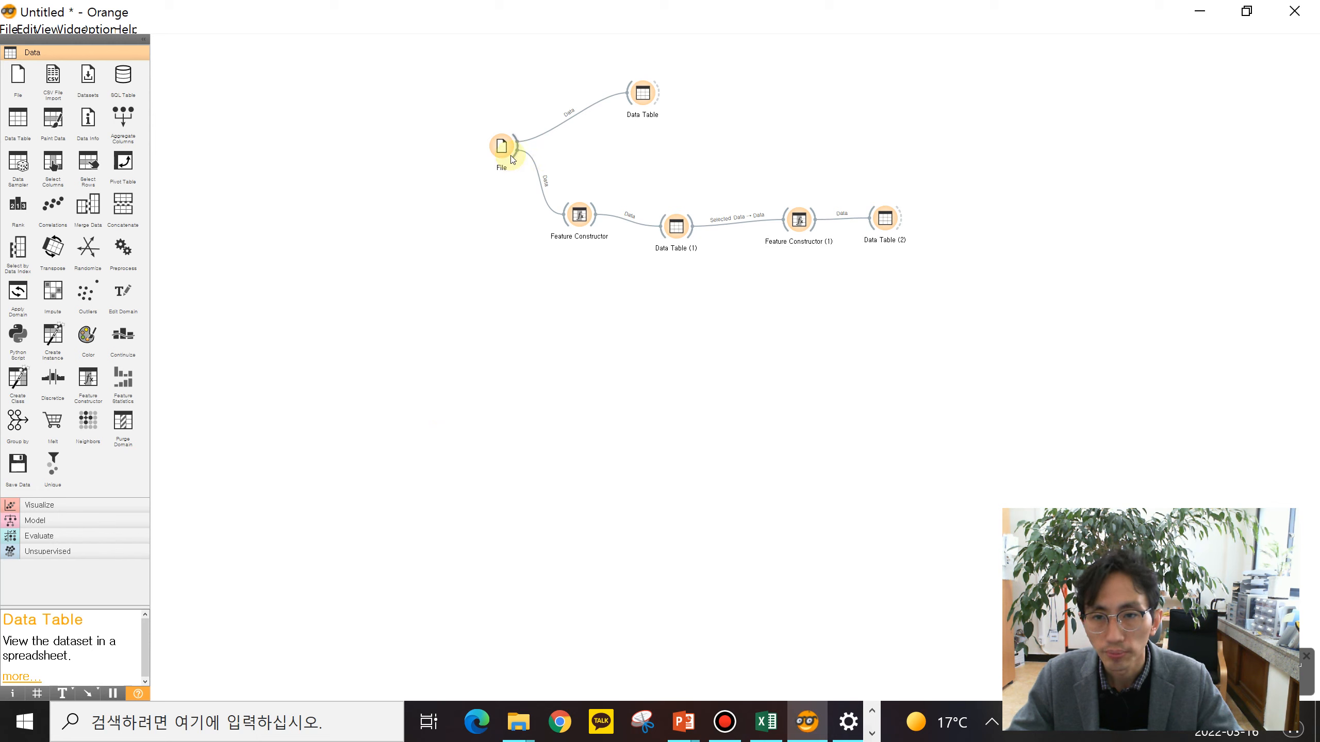
# Add a Pivot Table widget connected to File, open it and enlarge its window
pyautogui.moveTo(516, 152); pyautogui.dragTo(542, 290)
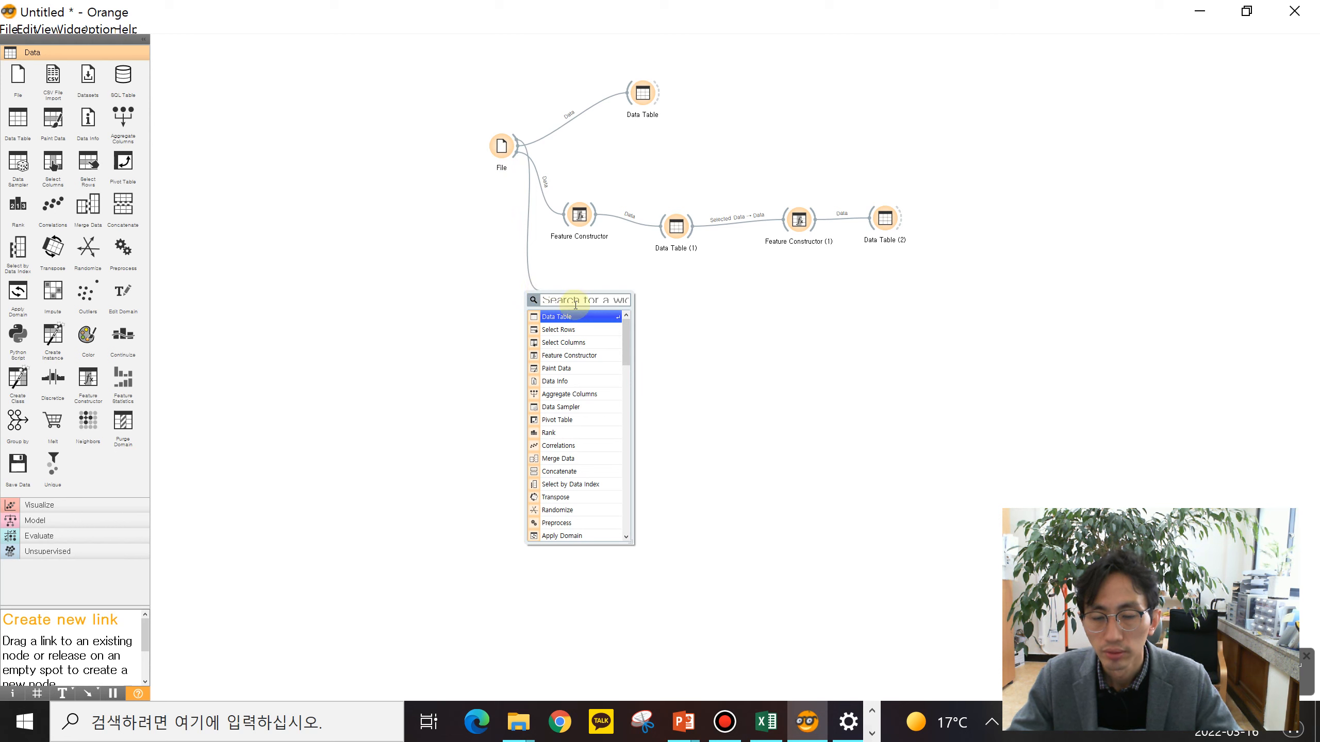
pyautogui.write('piv')
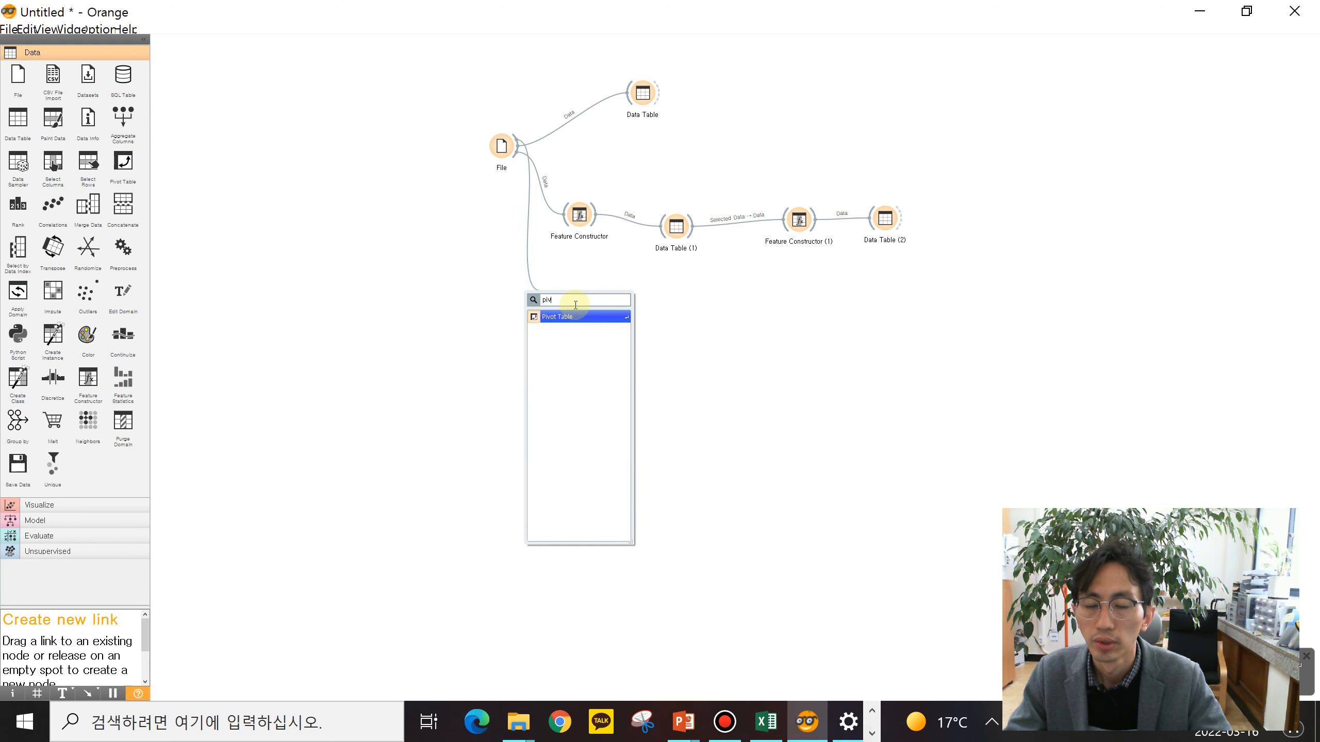
pyautogui.click(579, 316)
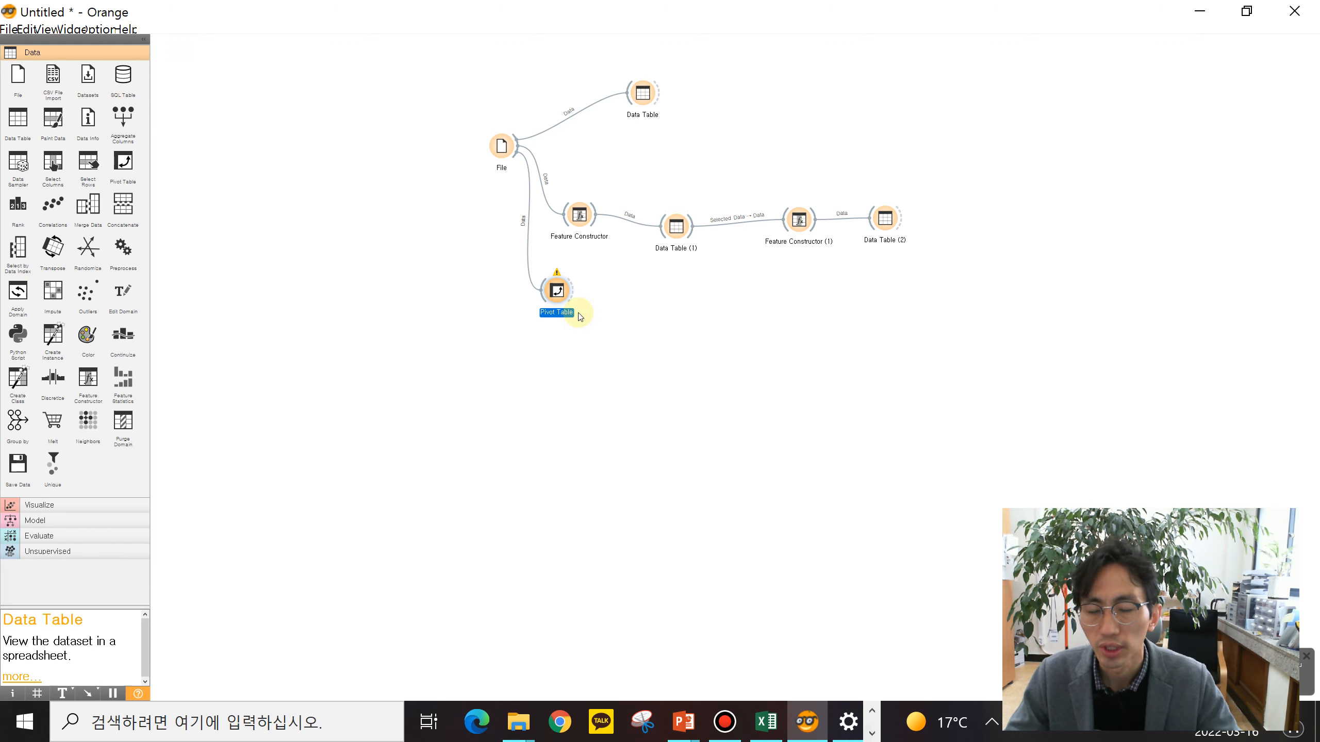
pyautogui.doubleClick(557, 291)
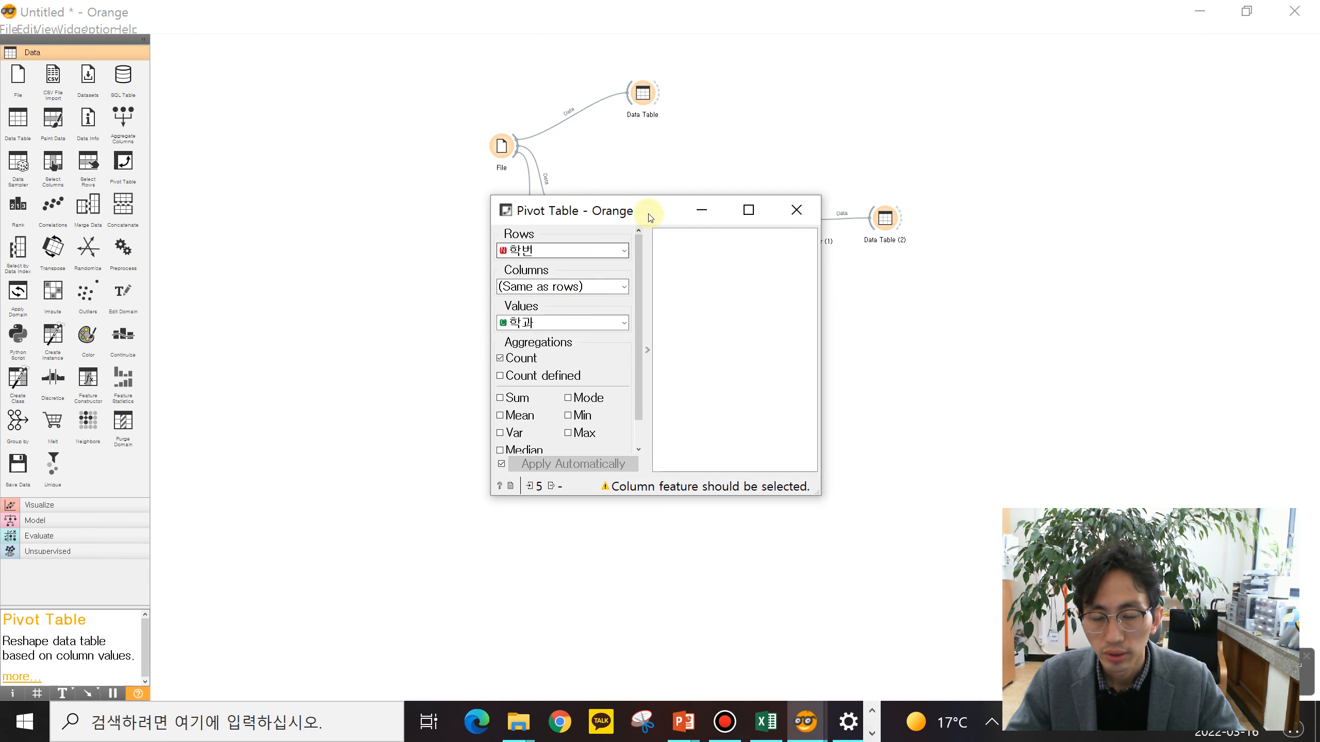
pyautogui.moveTo(650, 206); pyautogui.dragTo(474, 119)
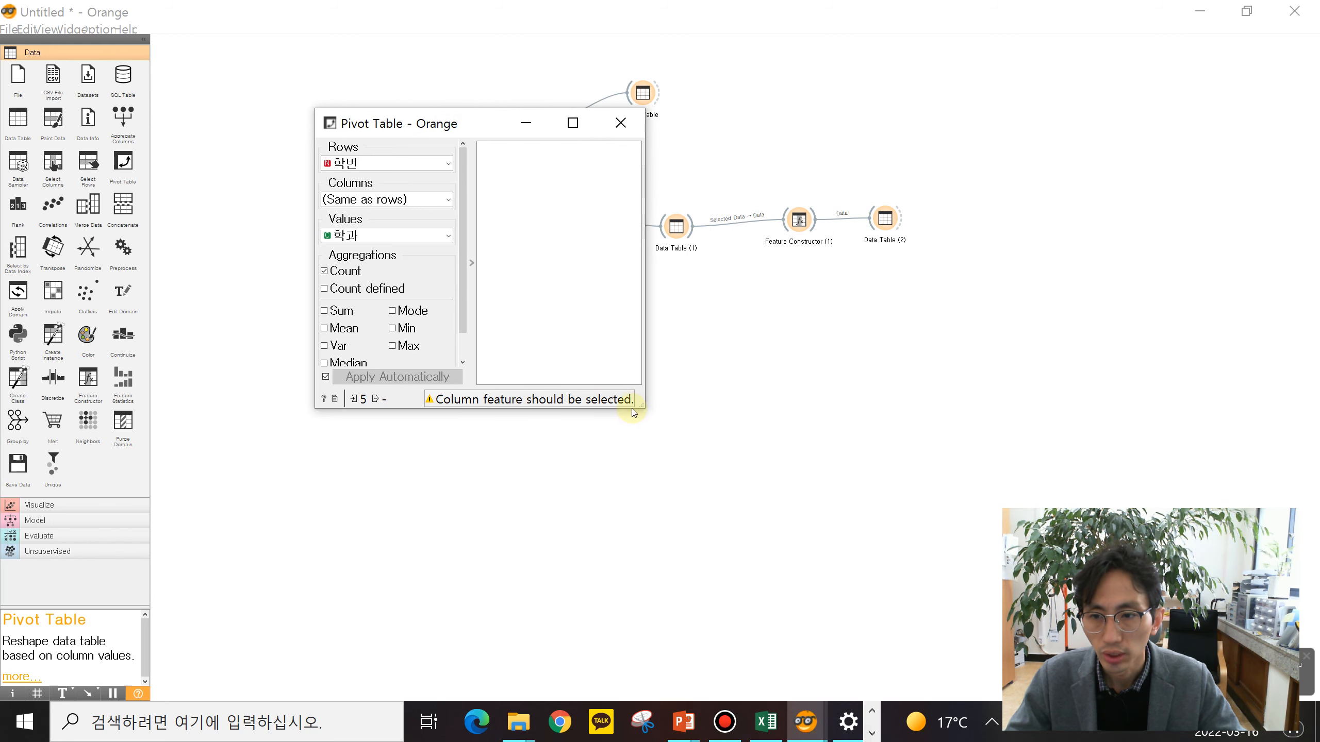
pyautogui.moveTo(640, 406); pyautogui.dragTo(842, 495)
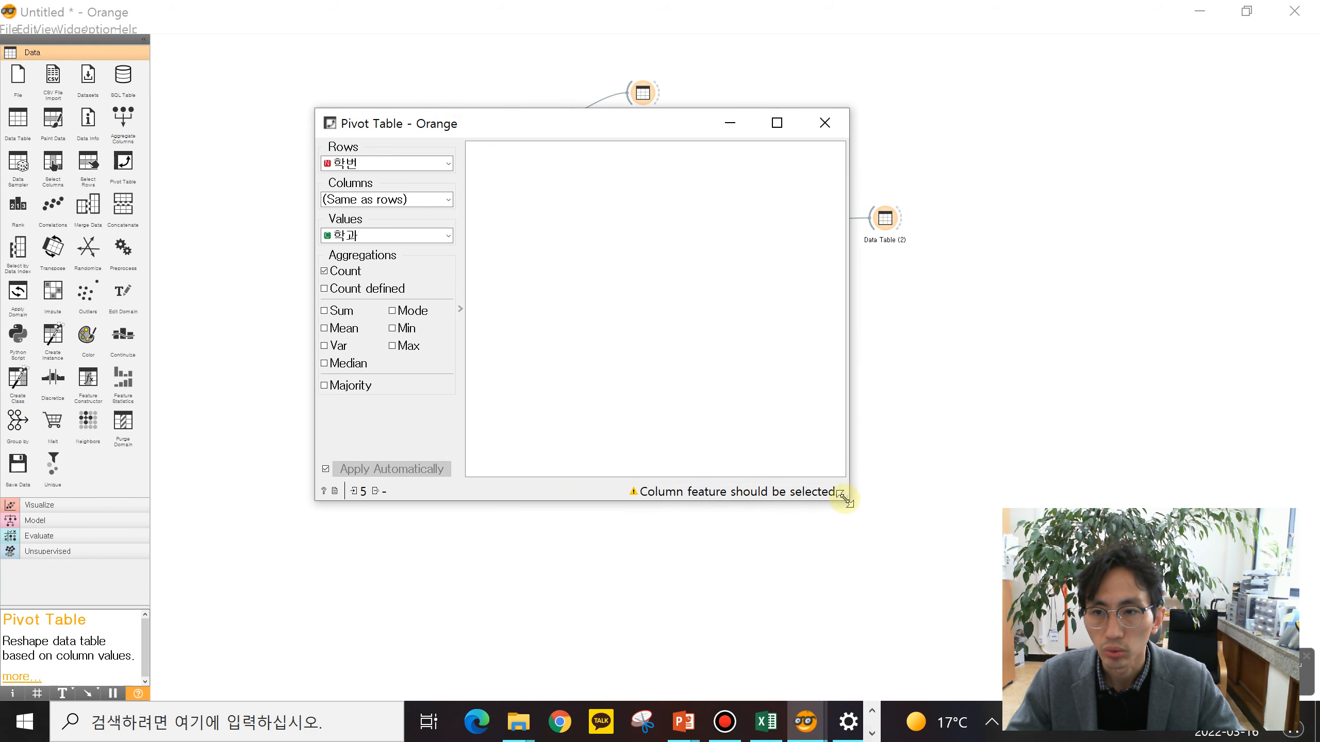
pyautogui.moveTo(524, 126); pyautogui.dragTo(534, 250)
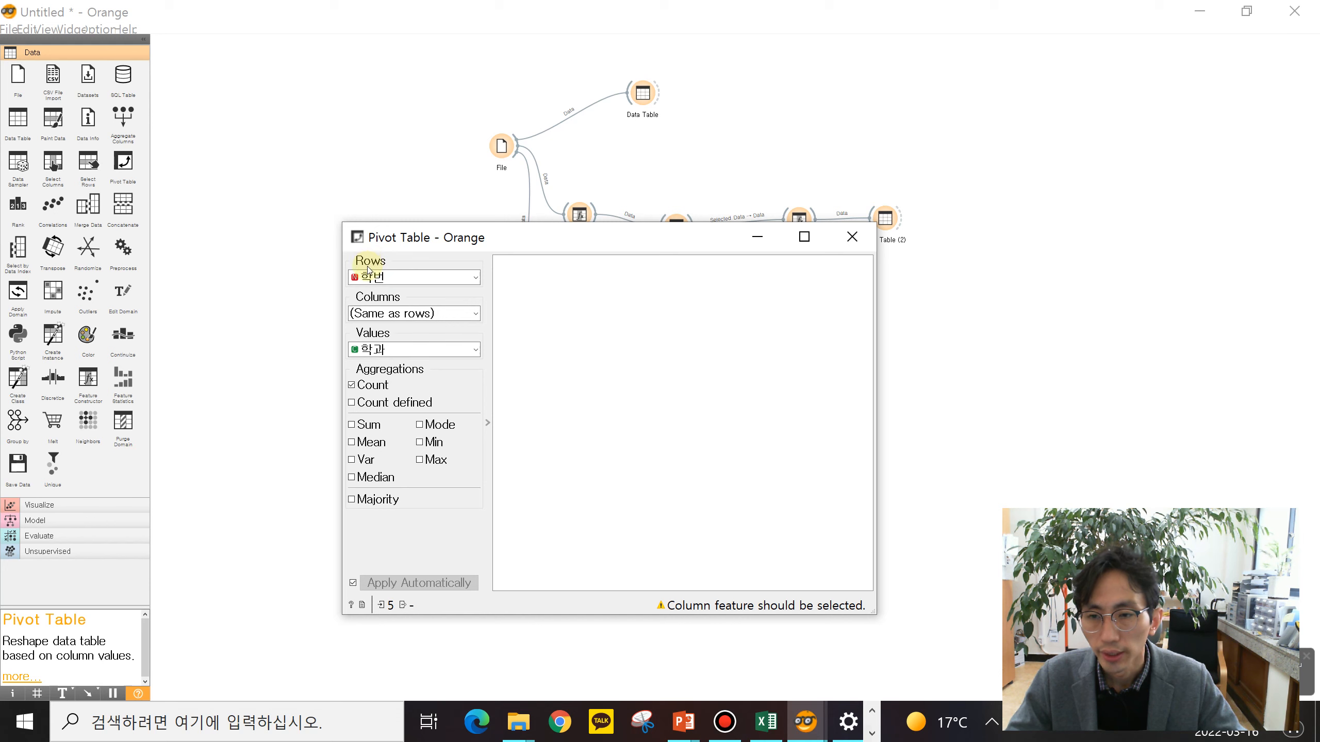
# Configure the pivot table with 학과 as rows, 성별 as columns and (None) as values, keeping only the Count aggregation
pyautogui.click(394, 312)
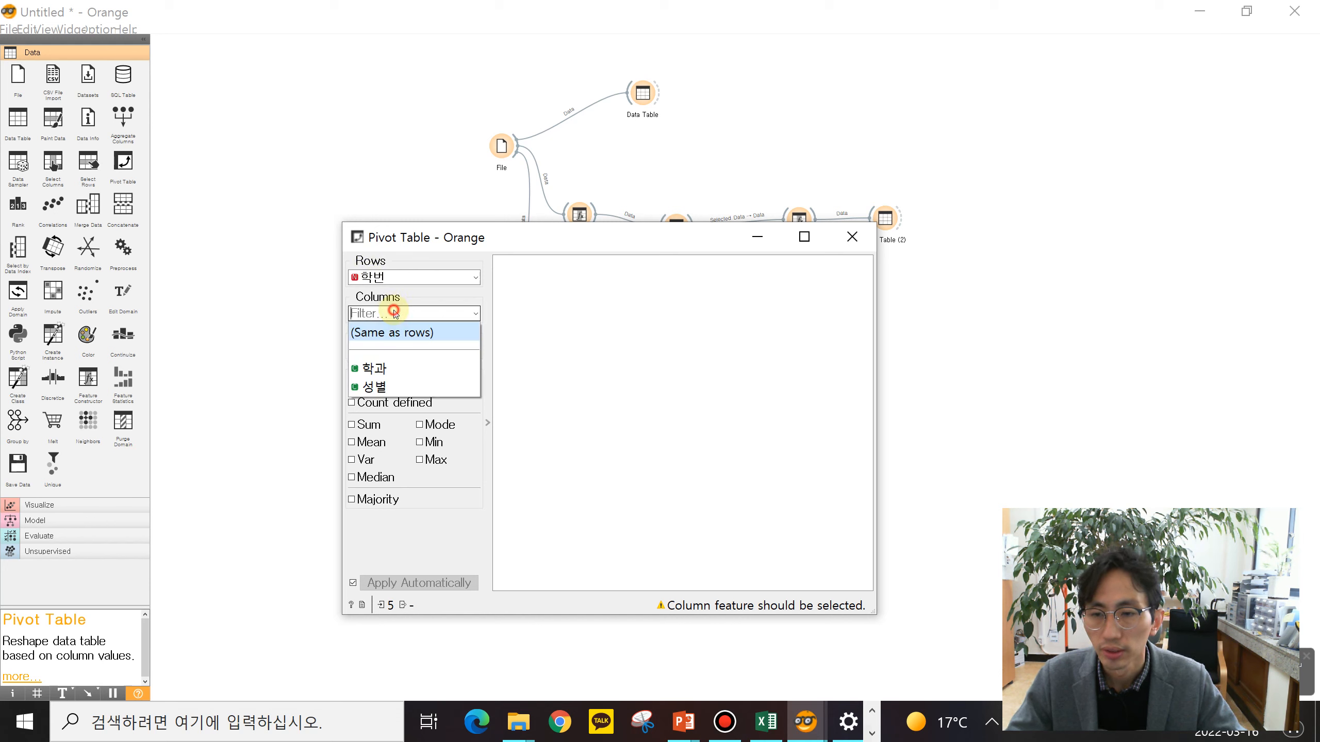
pyautogui.click(396, 387)
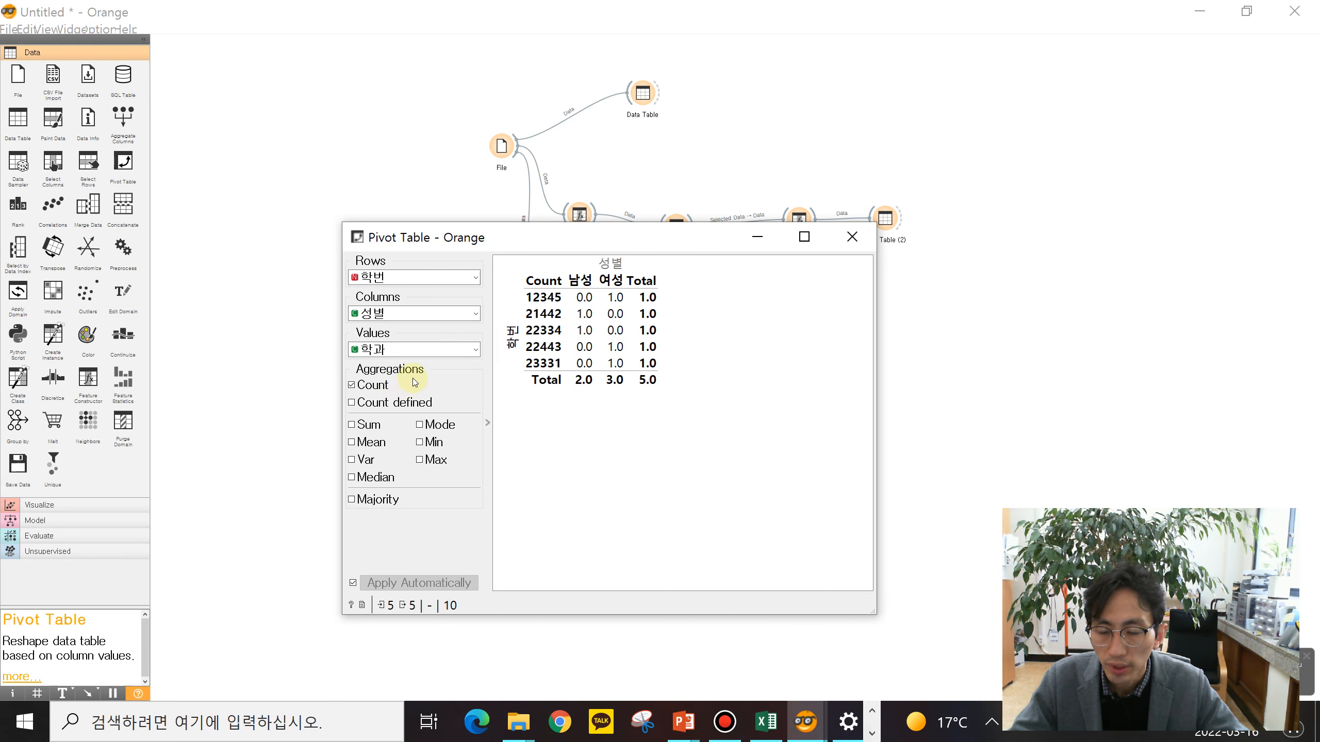
pyautogui.click(431, 354)
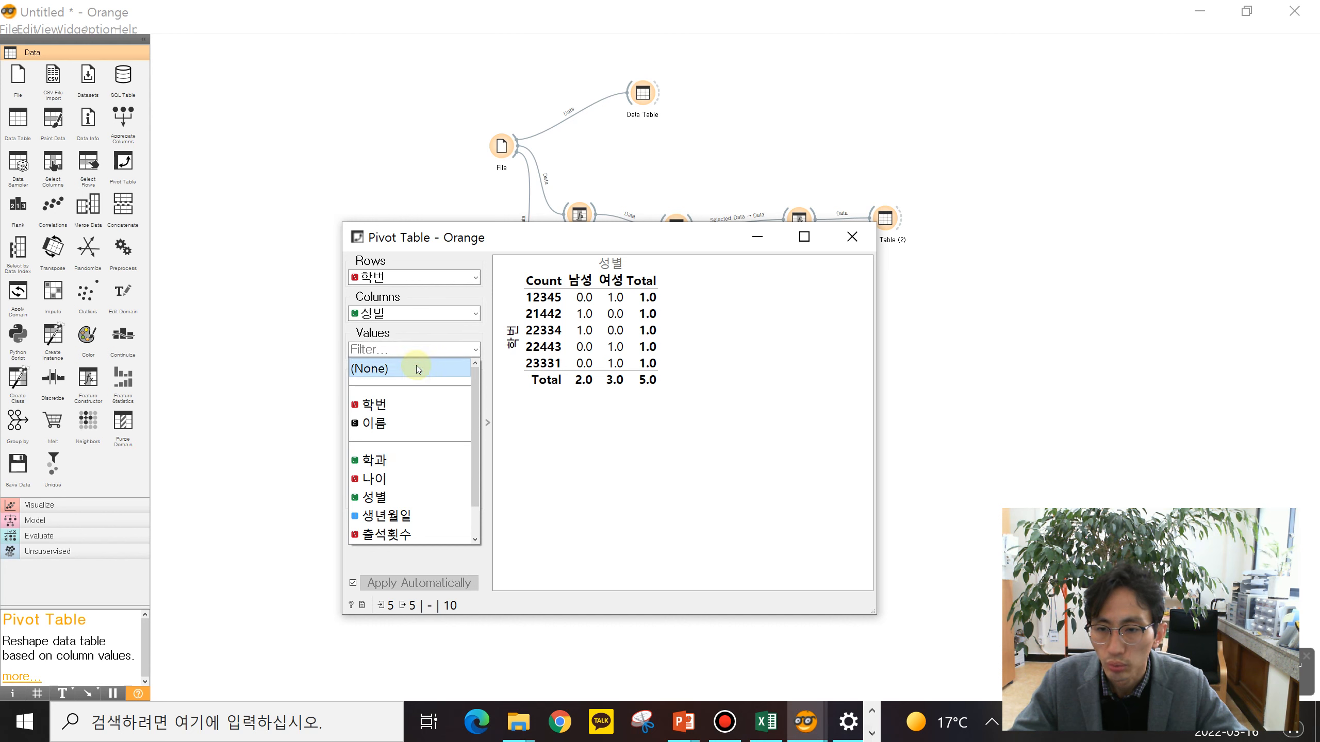
pyautogui.click(416, 366)
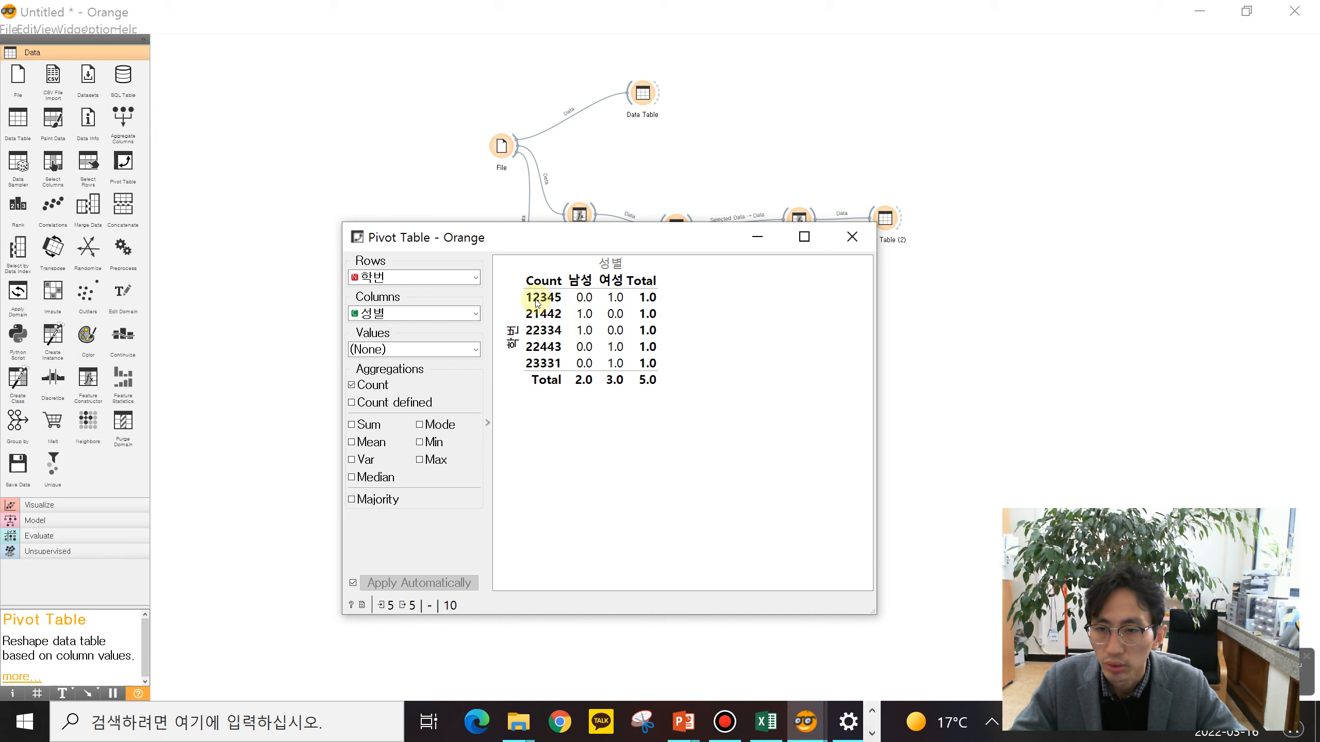
pyautogui.click(436, 278)
pyautogui.click(386, 339)
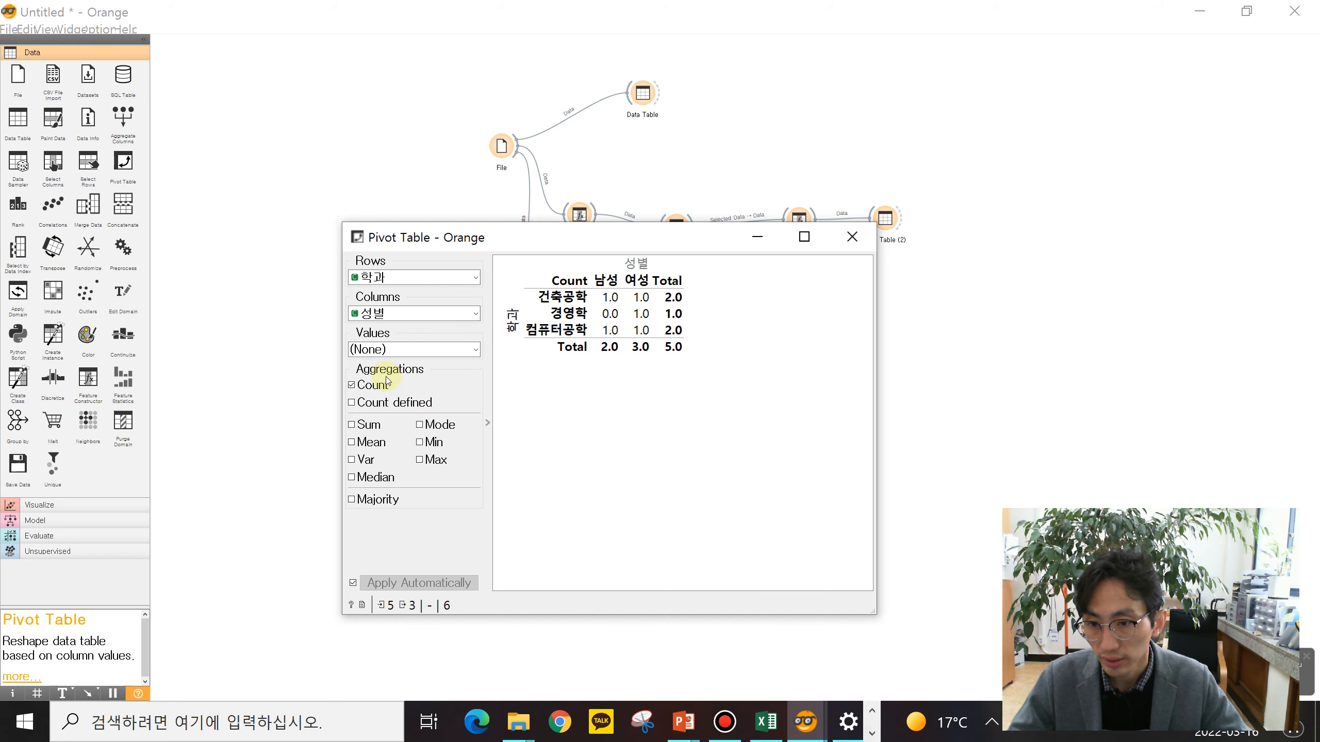
pyautogui.click(353, 403)
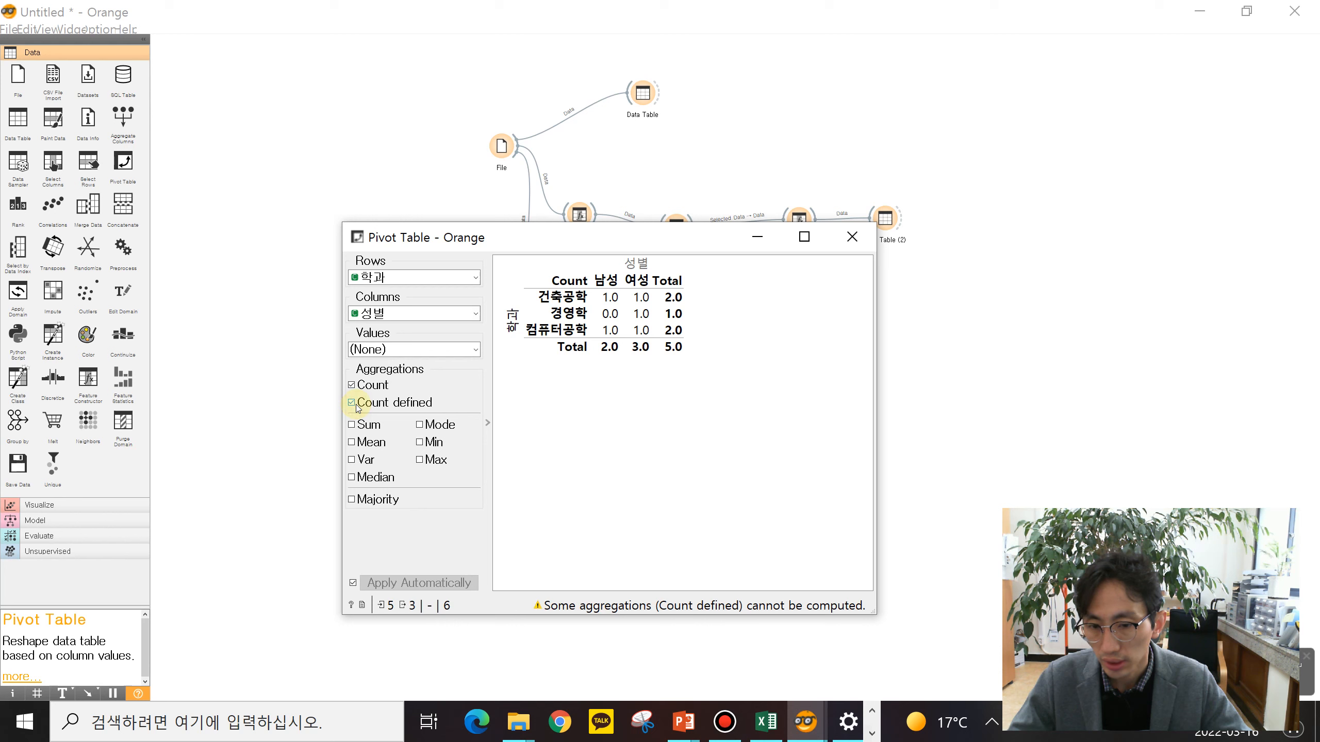
pyautogui.click(356, 406)
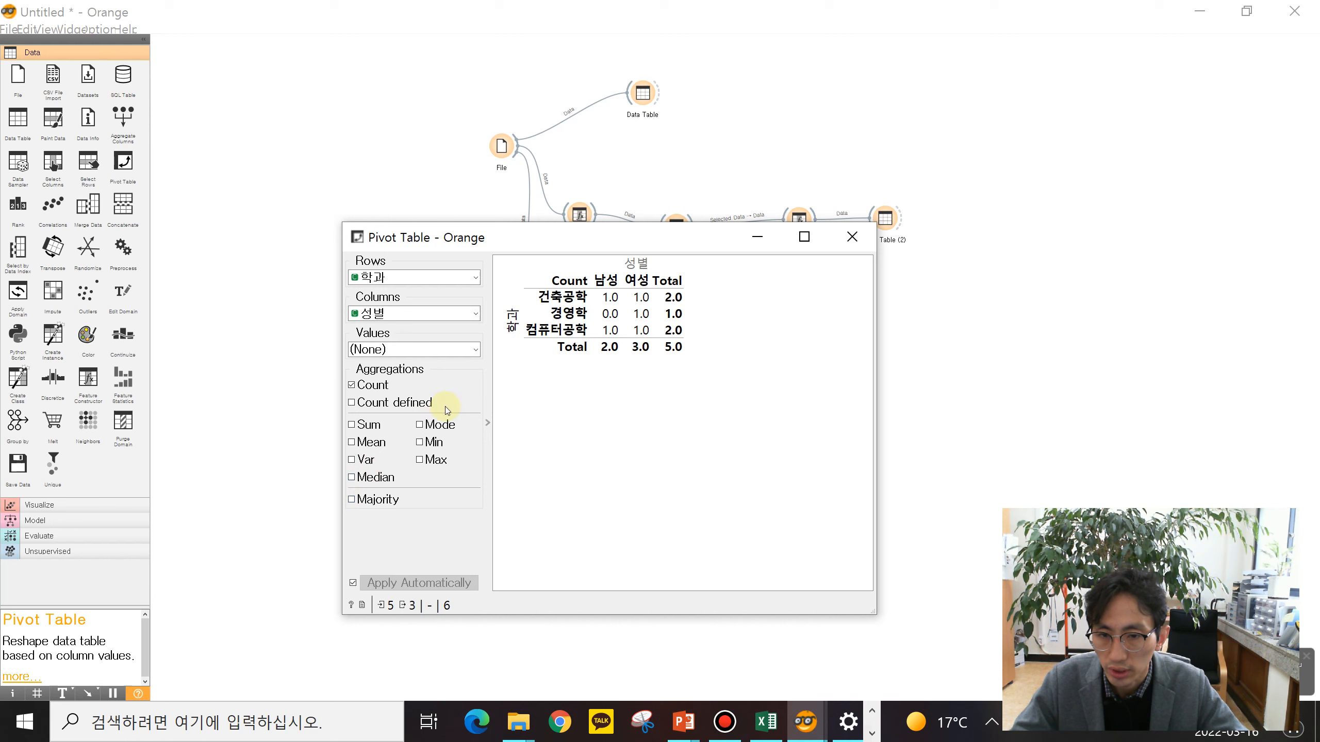
# Connect a new Data Table to the Pivot Table and review its output with the Aggregate column widened
pyautogui.click(852, 237)
pyautogui.moveTo(574, 290); pyautogui.dragTo(655, 291)
pyautogui.click(691, 313)
pyautogui.doubleClick(686, 291)
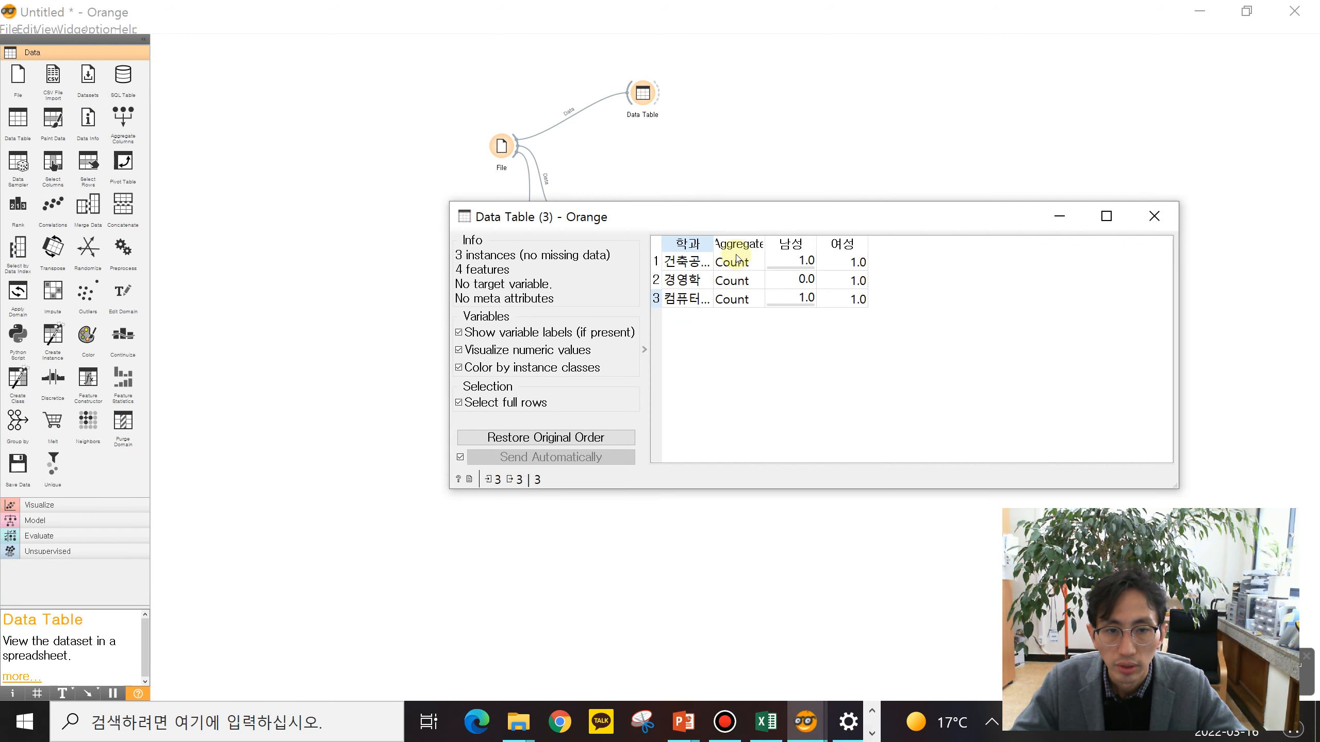
pyautogui.moveTo(764, 236); pyautogui.dragTo(792, 236)
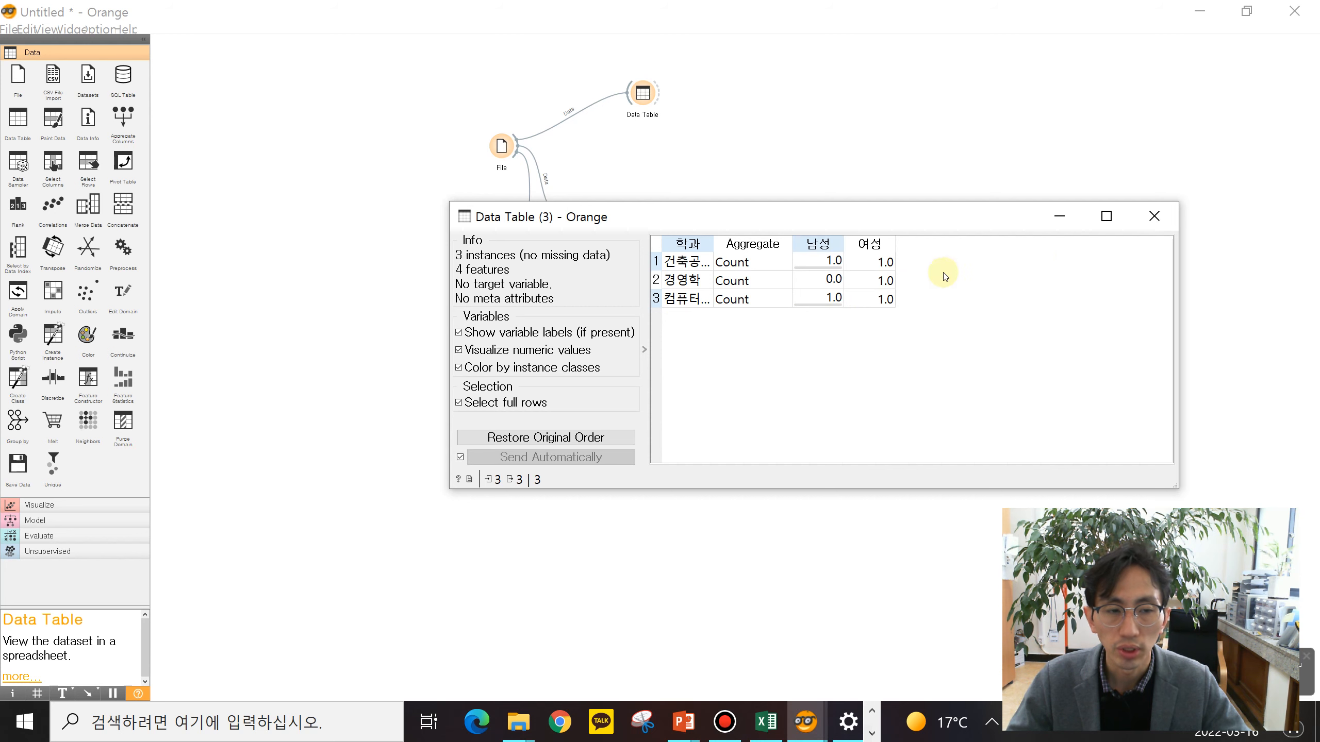
pyautogui.click(1154, 220)
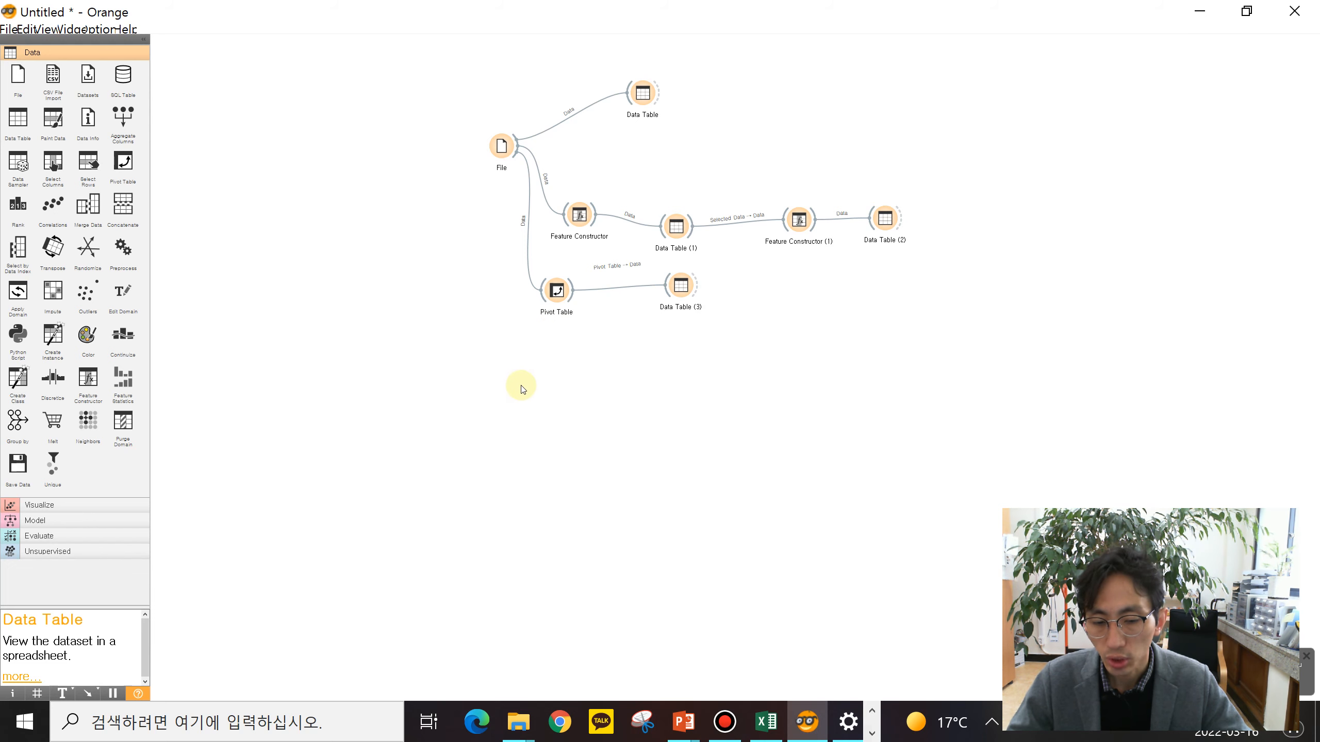
# Switch to student.xlsx in Excel, clear the 출석횟수 value in cell G6, save the workbook and minimize Excel
pyautogui.click(760, 722)
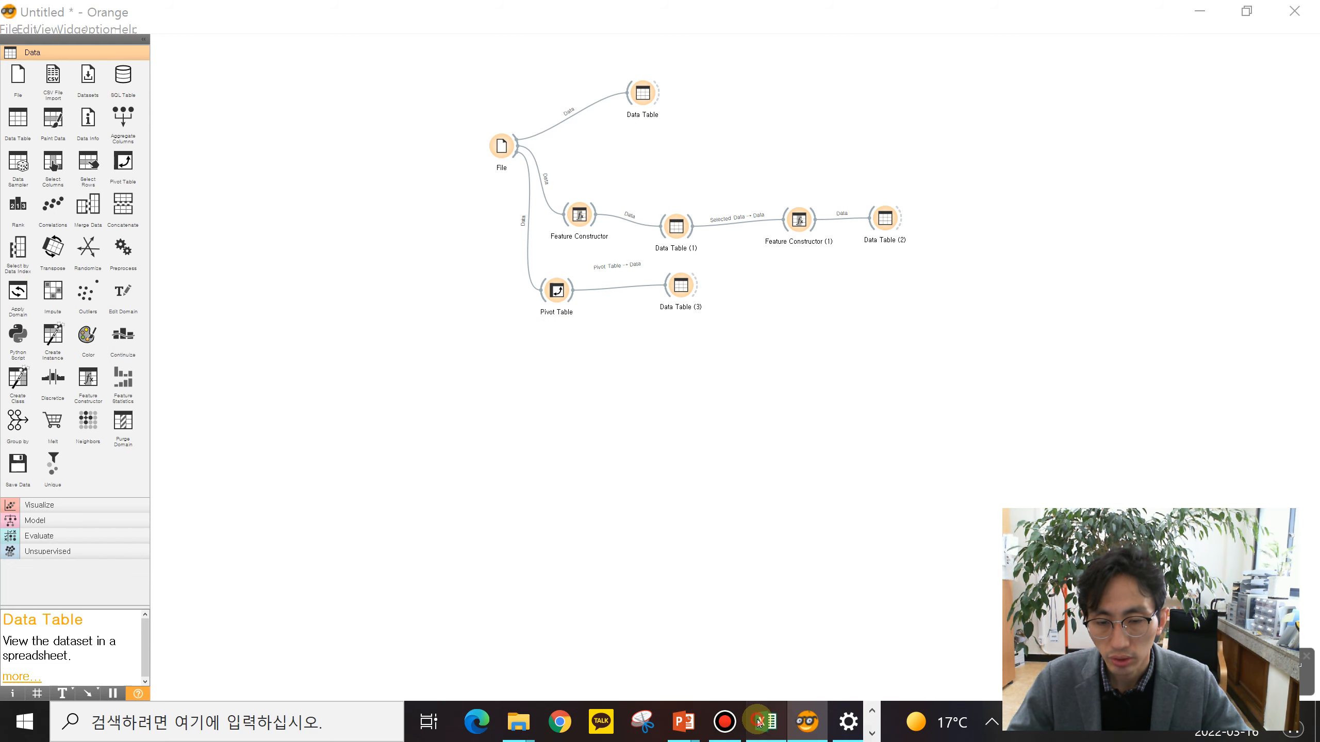
pyautogui.click(527, 423)
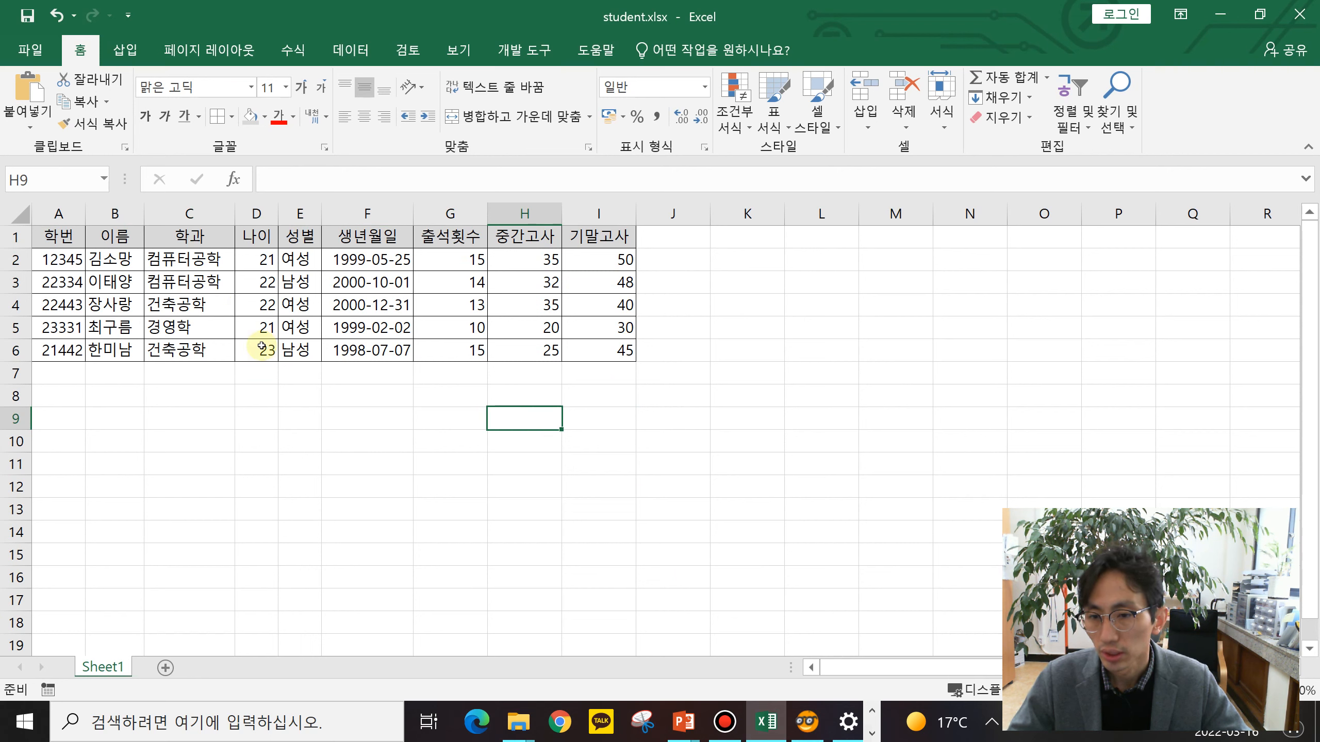
pyautogui.click(481, 352)
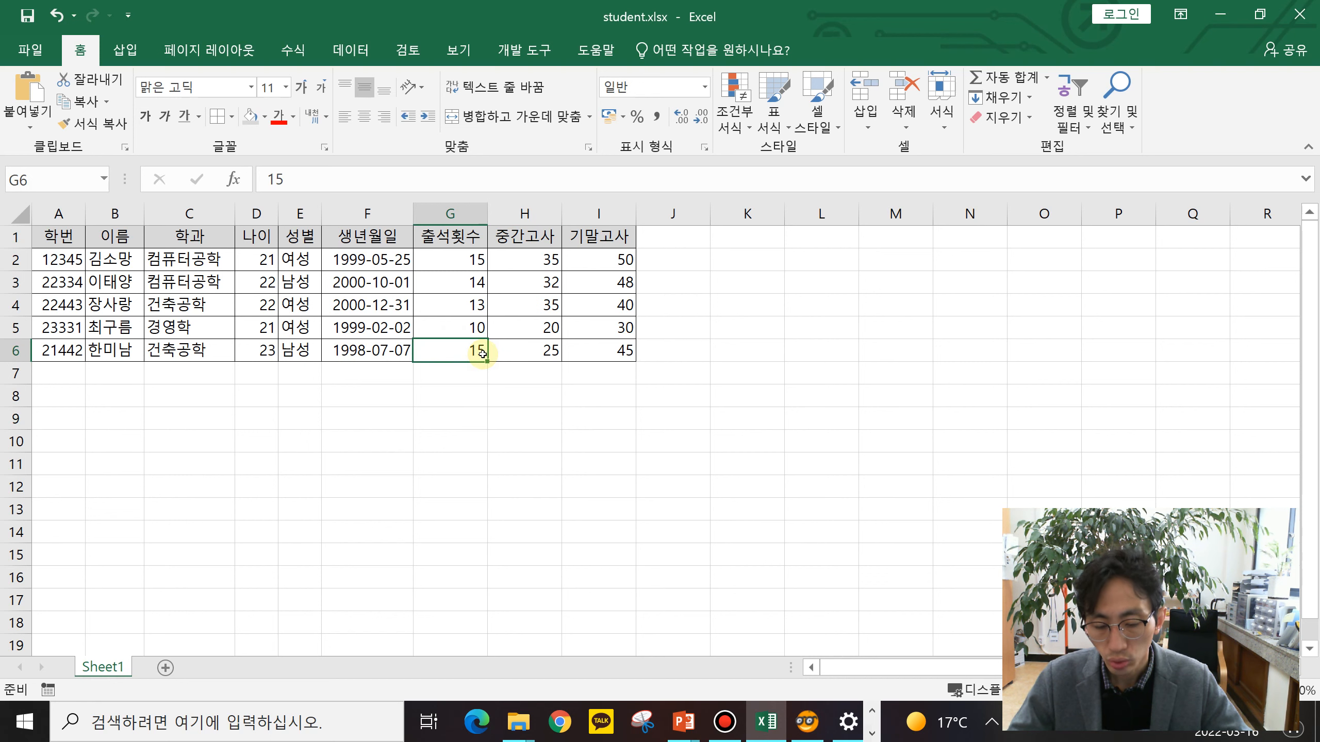
pyautogui.press('Delete')
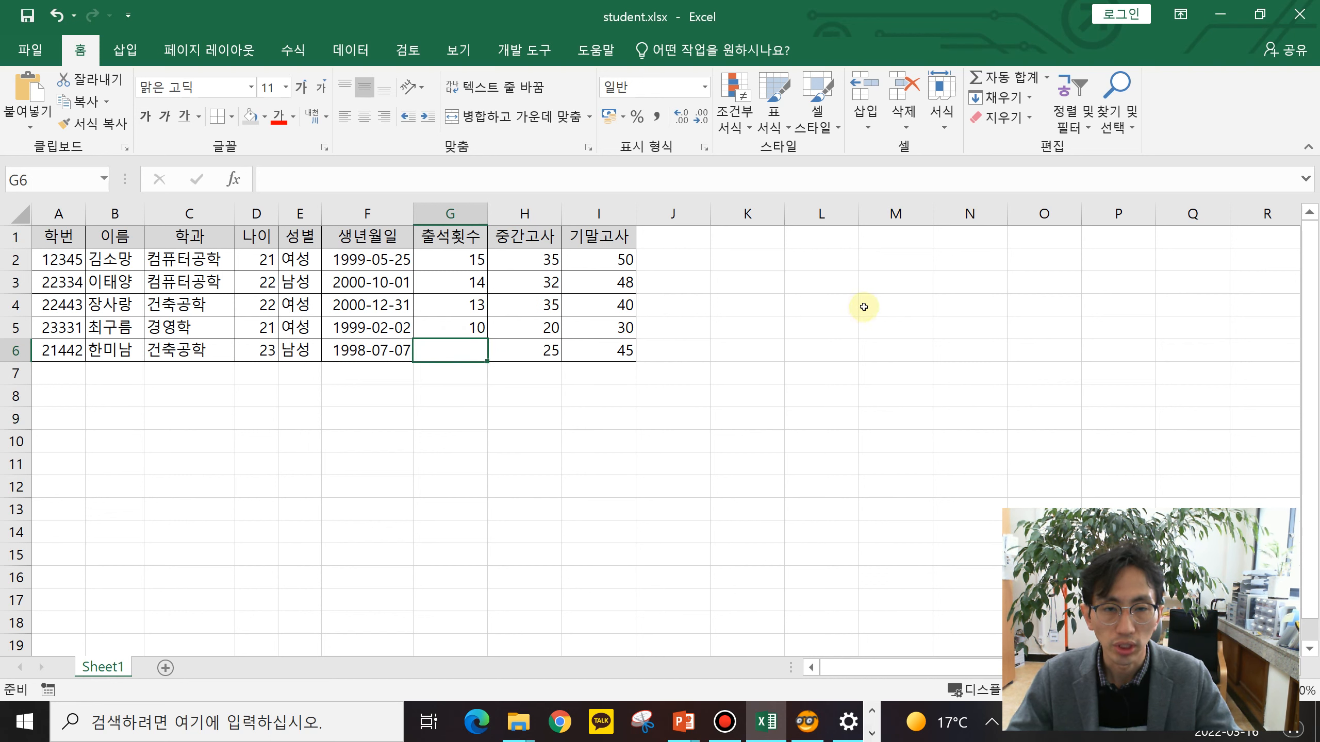
pyautogui.click(30, 49)
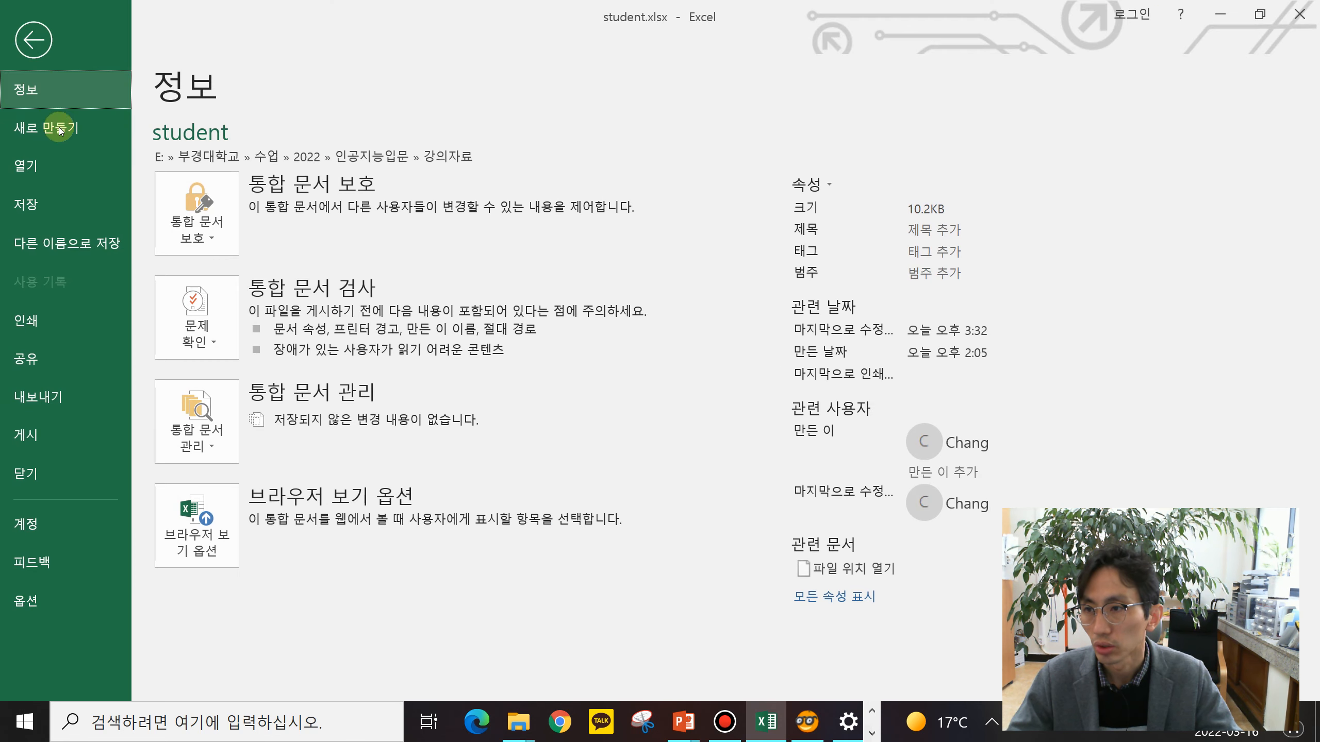
pyautogui.click(45, 200)
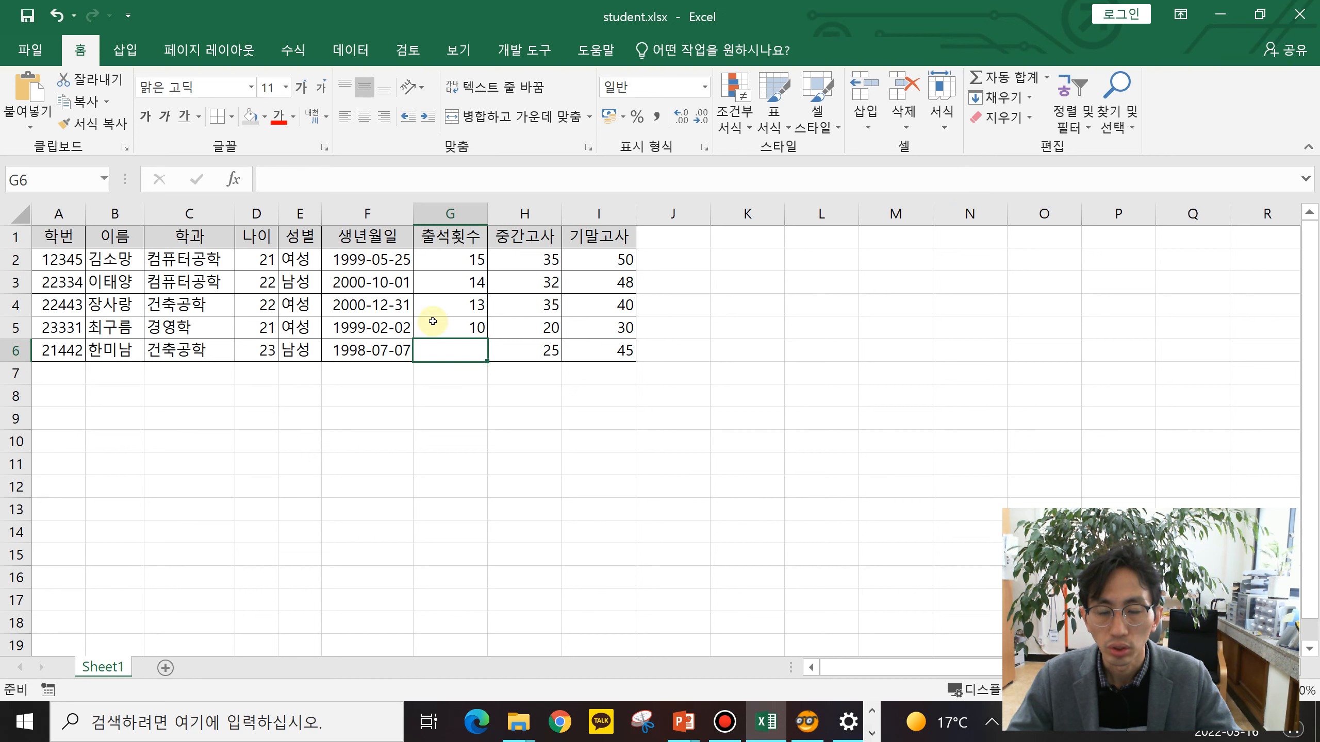
pyautogui.click(1222, 17)
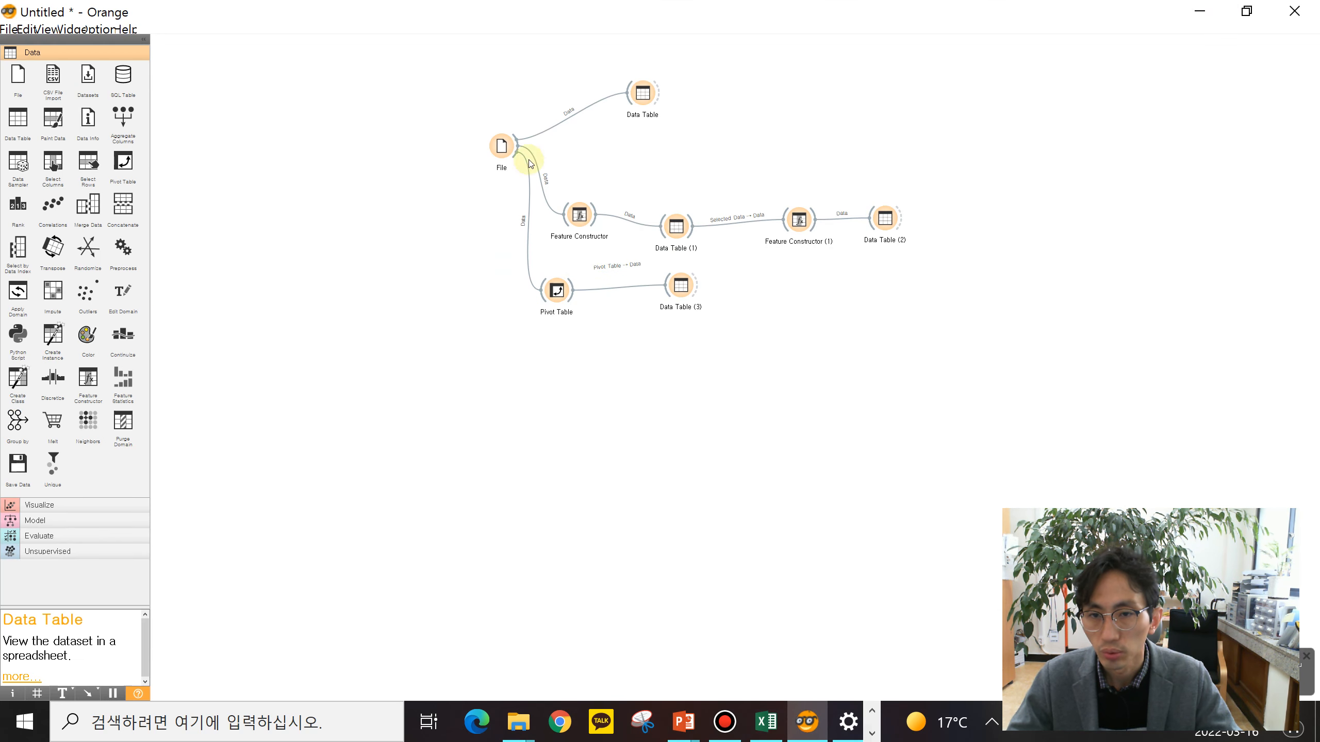
# Reload student.xlsx in the File widget by reselecting the local file as source, and close the widget
pyautogui.doubleClick(500, 145)
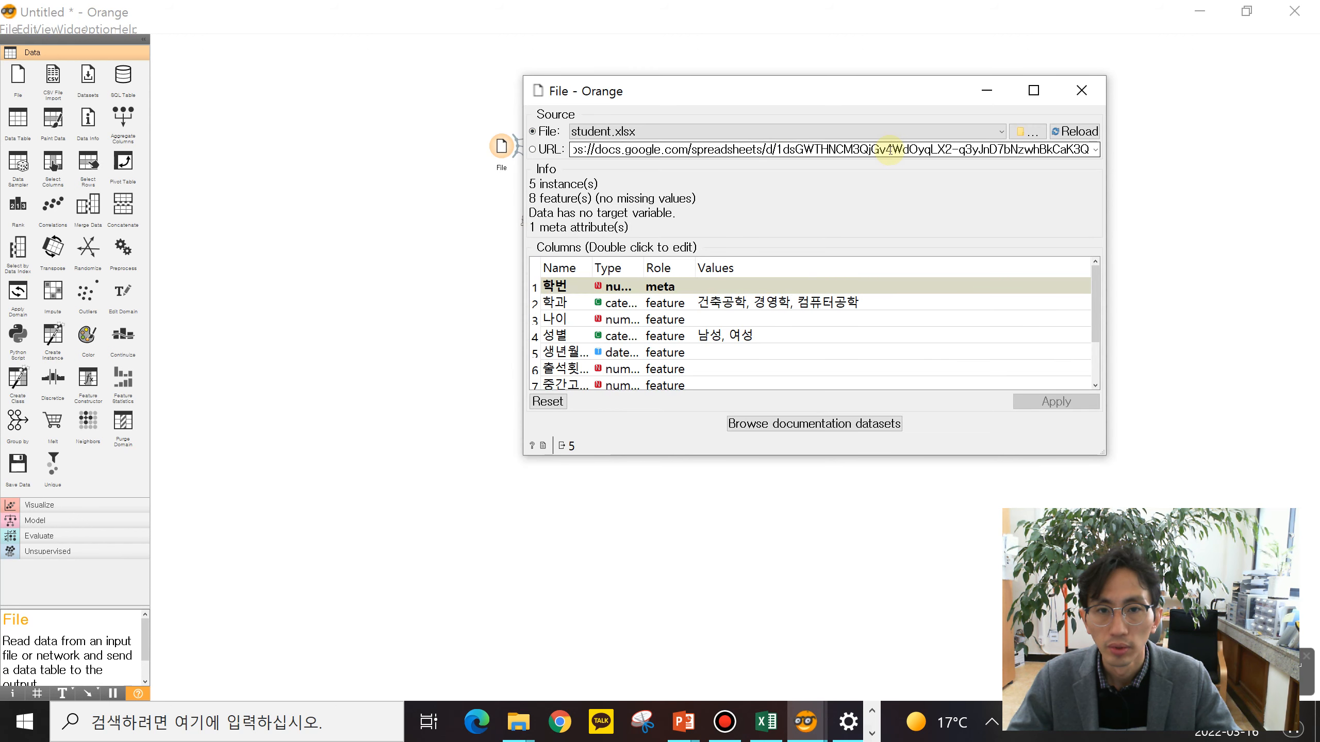
pyautogui.click(530, 150)
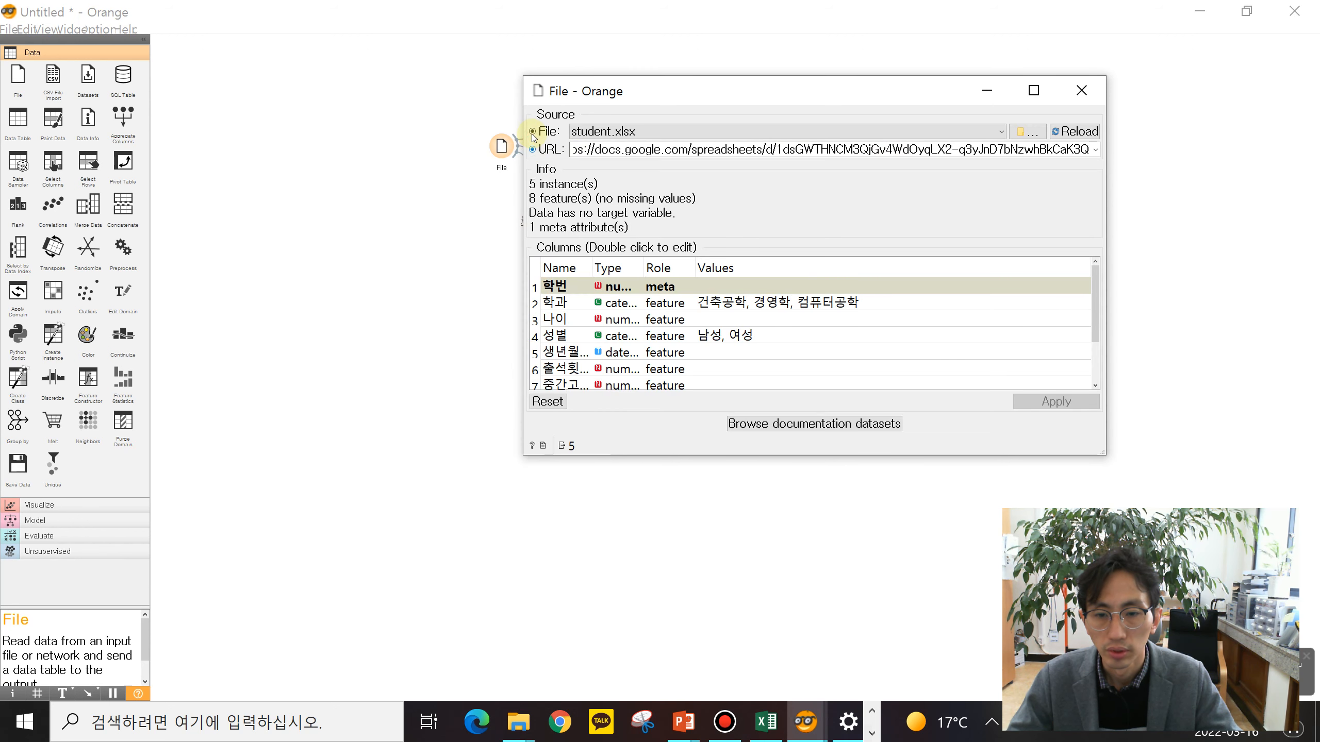
pyautogui.click(537, 152)
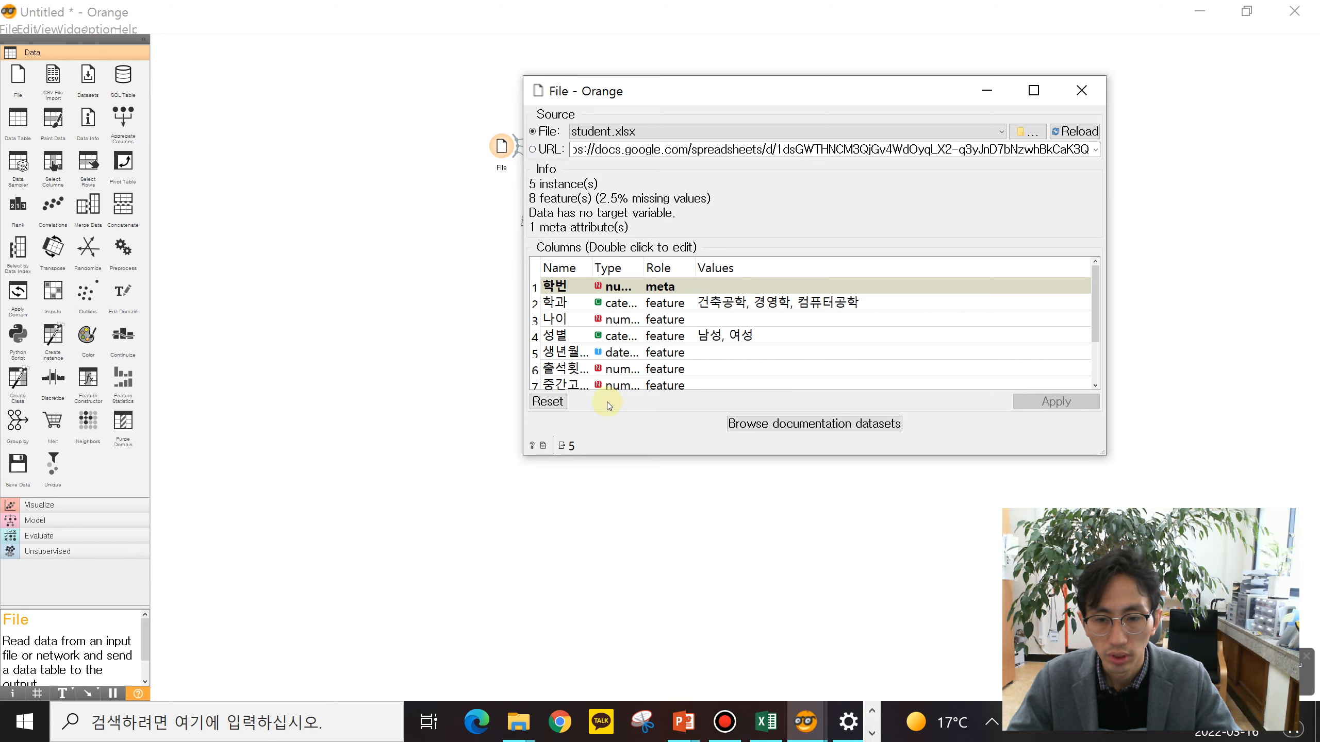
pyautogui.click(1085, 92)
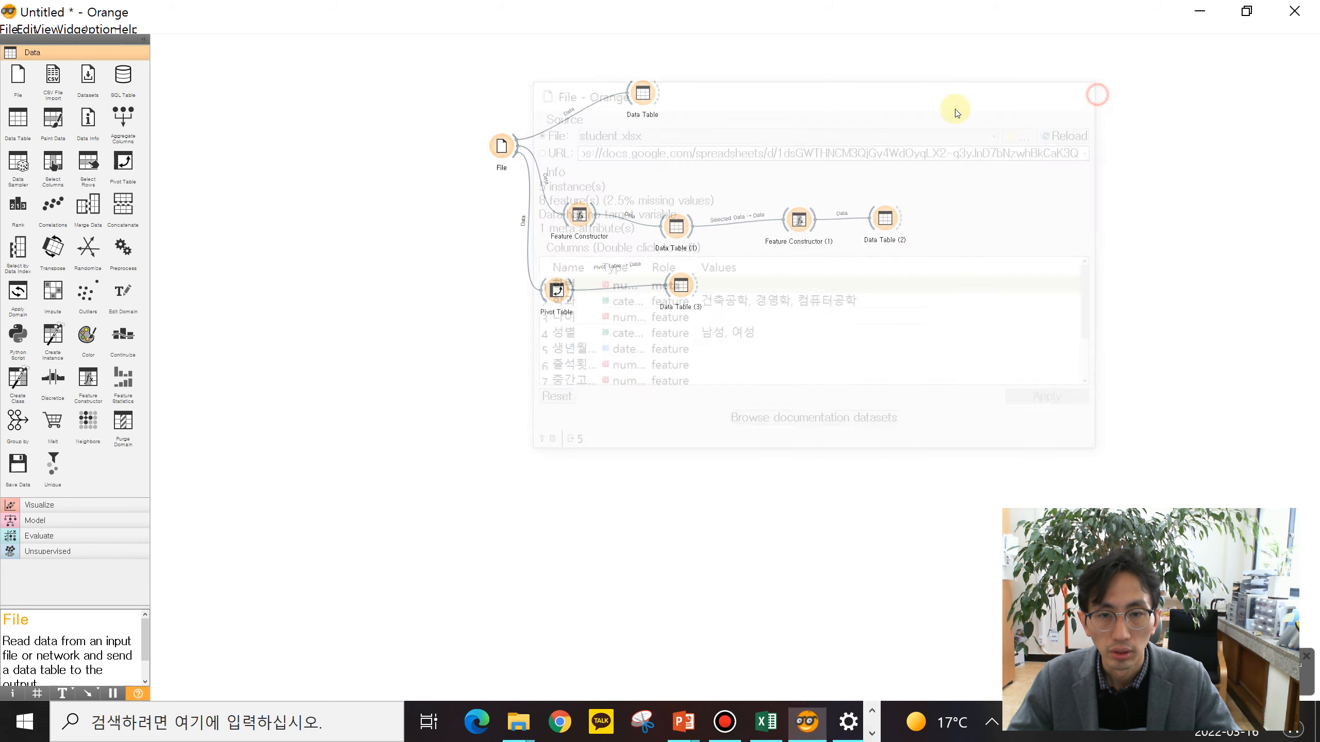
# Inspect the reloaded student data in the Data Table linked to File, checking the 출석횟수 column for the missing value
pyautogui.doubleClick(633, 94)
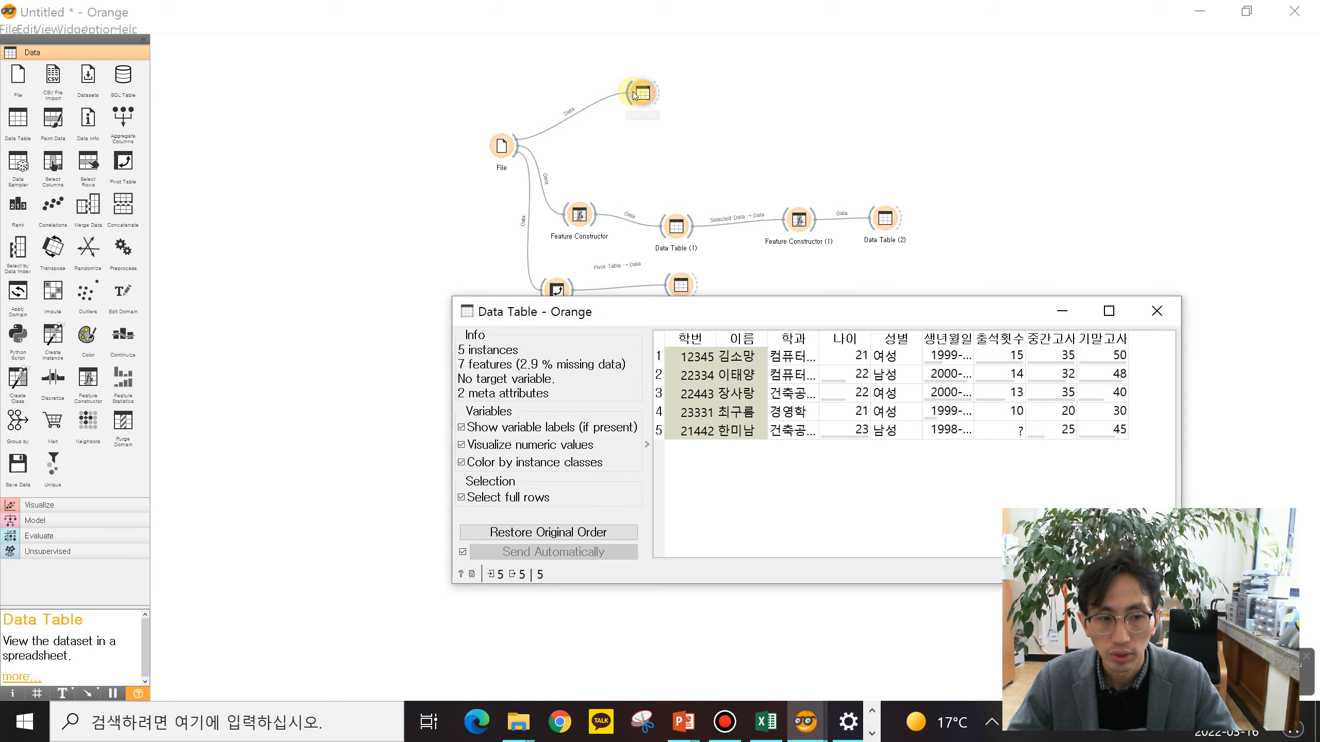
pyautogui.moveTo(940, 312); pyautogui.dragTo(777, 194)
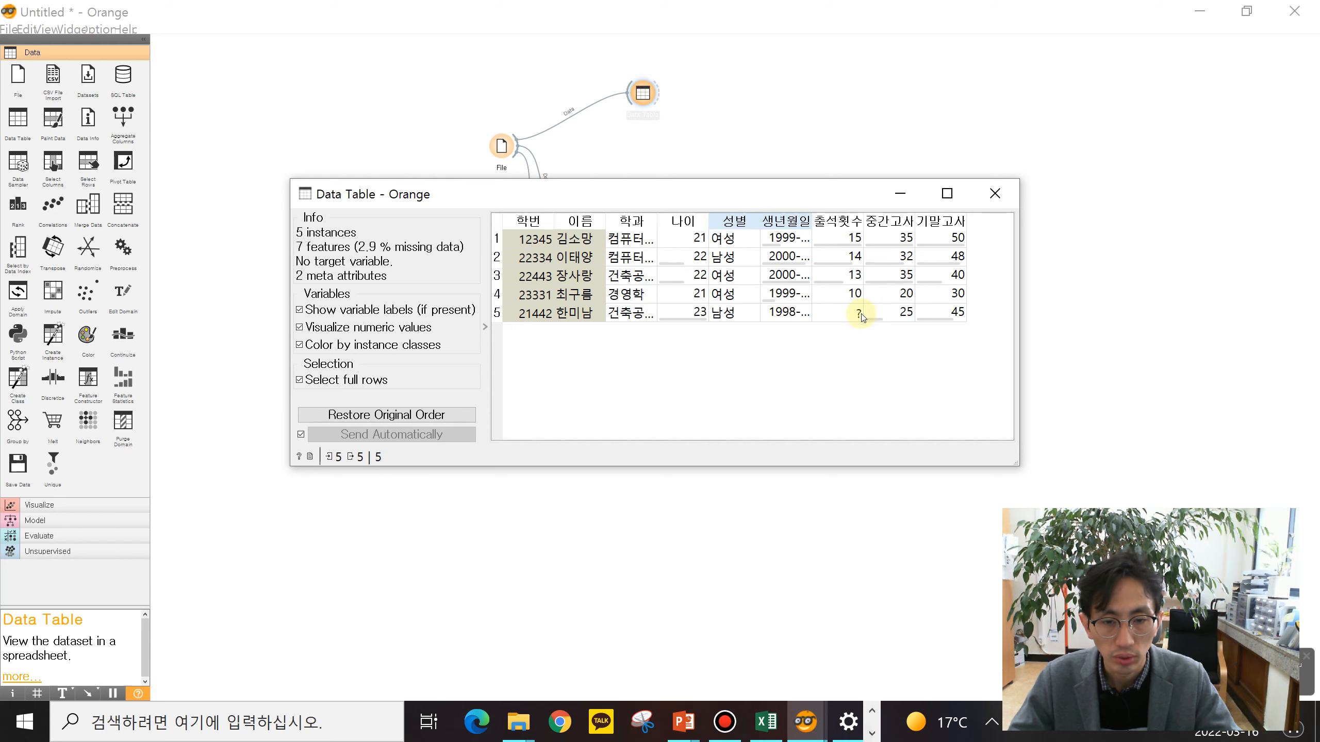
pyautogui.click(994, 193)
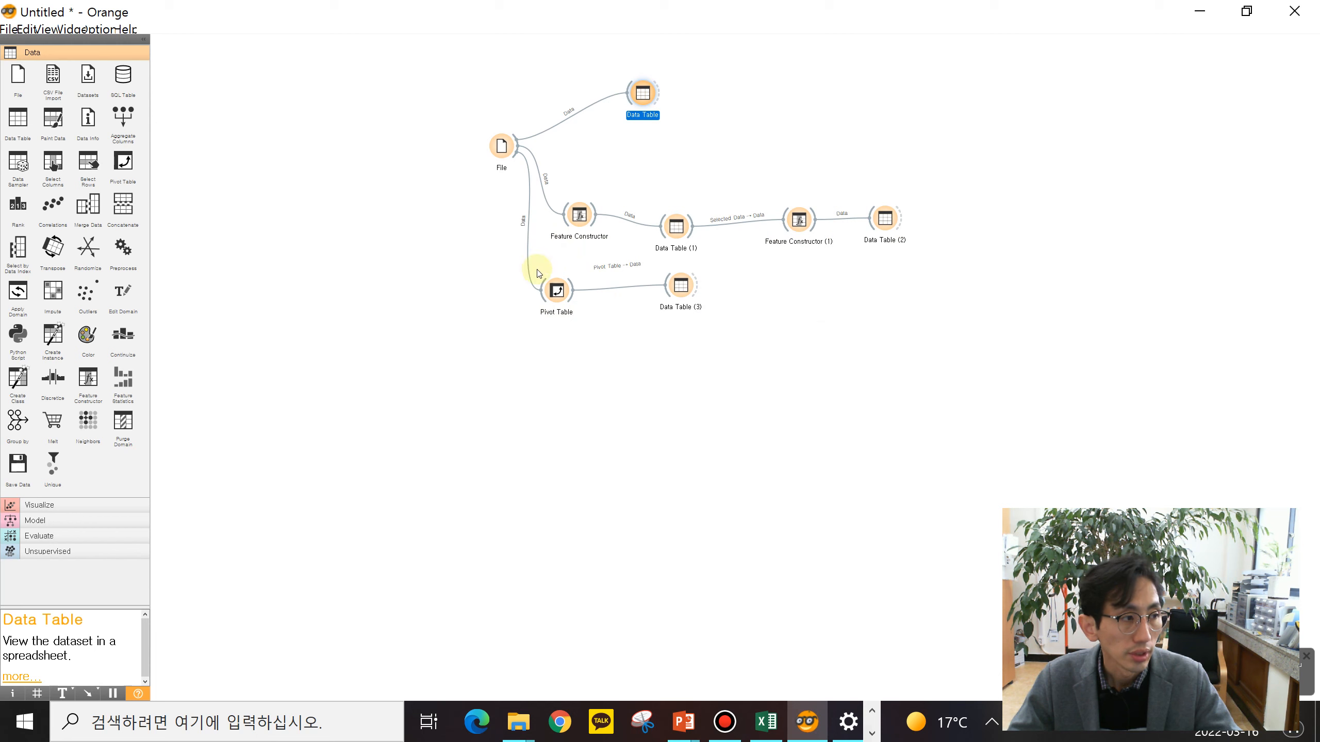
# Reposition the Pivot Table and Feature Constructor widgets on the canvas and recheck the records in File's Data Table
pyautogui.moveTo(554, 289); pyautogui.dragTo(584, 268)
pyautogui.moveTo(582, 218); pyautogui.dragTo(613, 187)
pyautogui.click(650, 94)
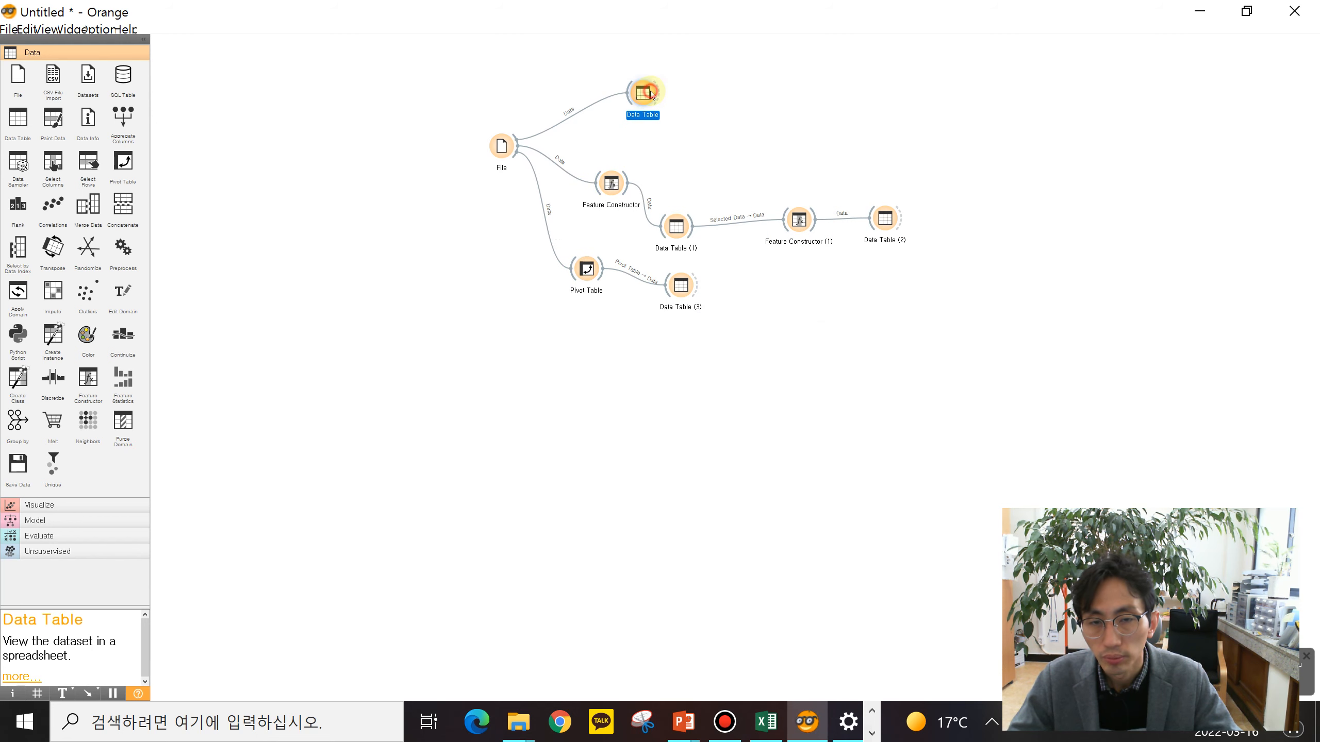
pyautogui.doubleClick(650, 94)
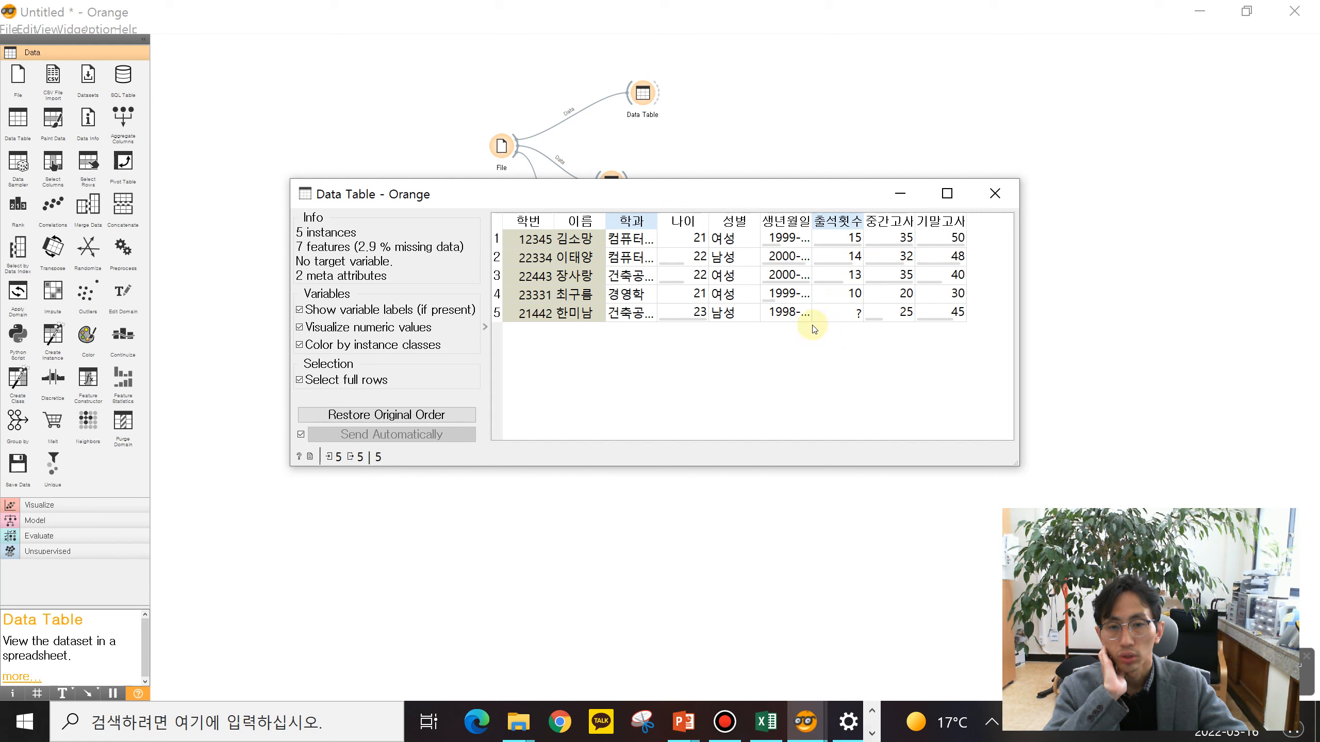
pyautogui.click(995, 194)
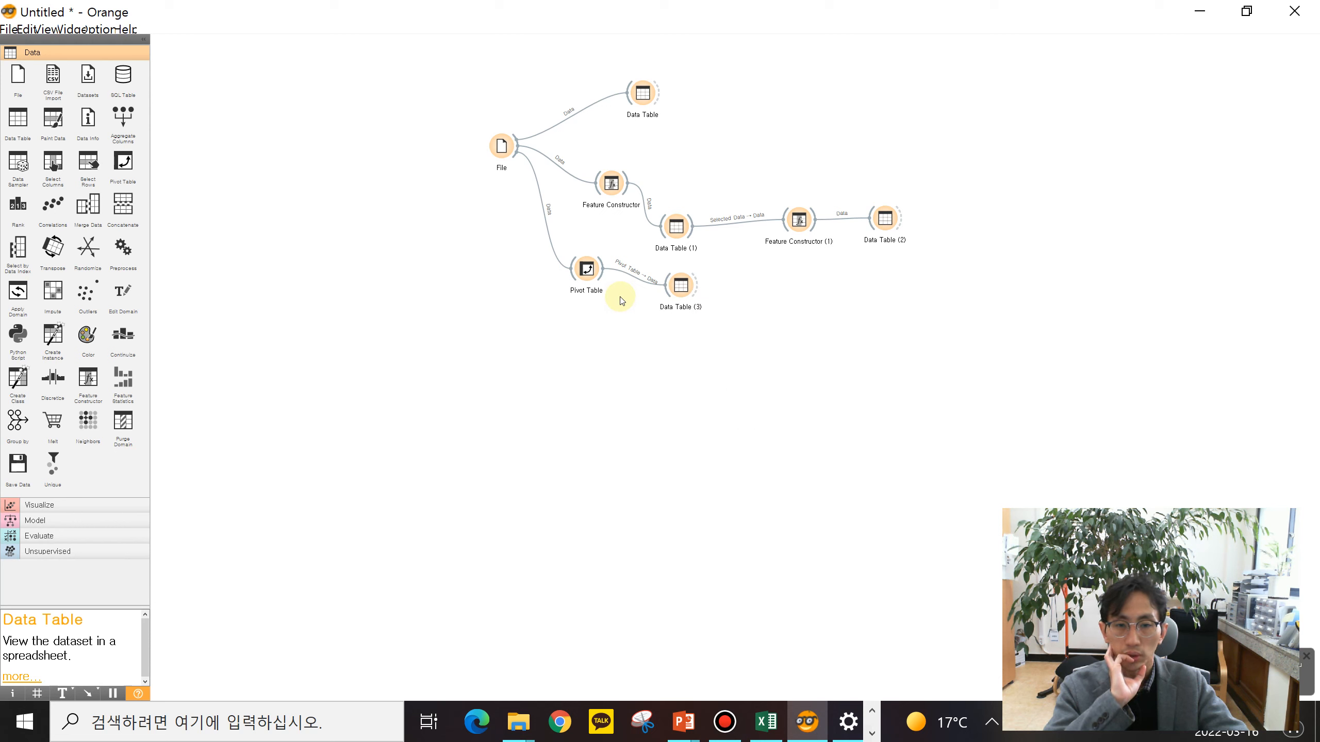
# Move the File widget away from the other widgets and connect a new Impute widget to its output
pyautogui.moveTo(501, 147); pyautogui.dragTo(553, 352)
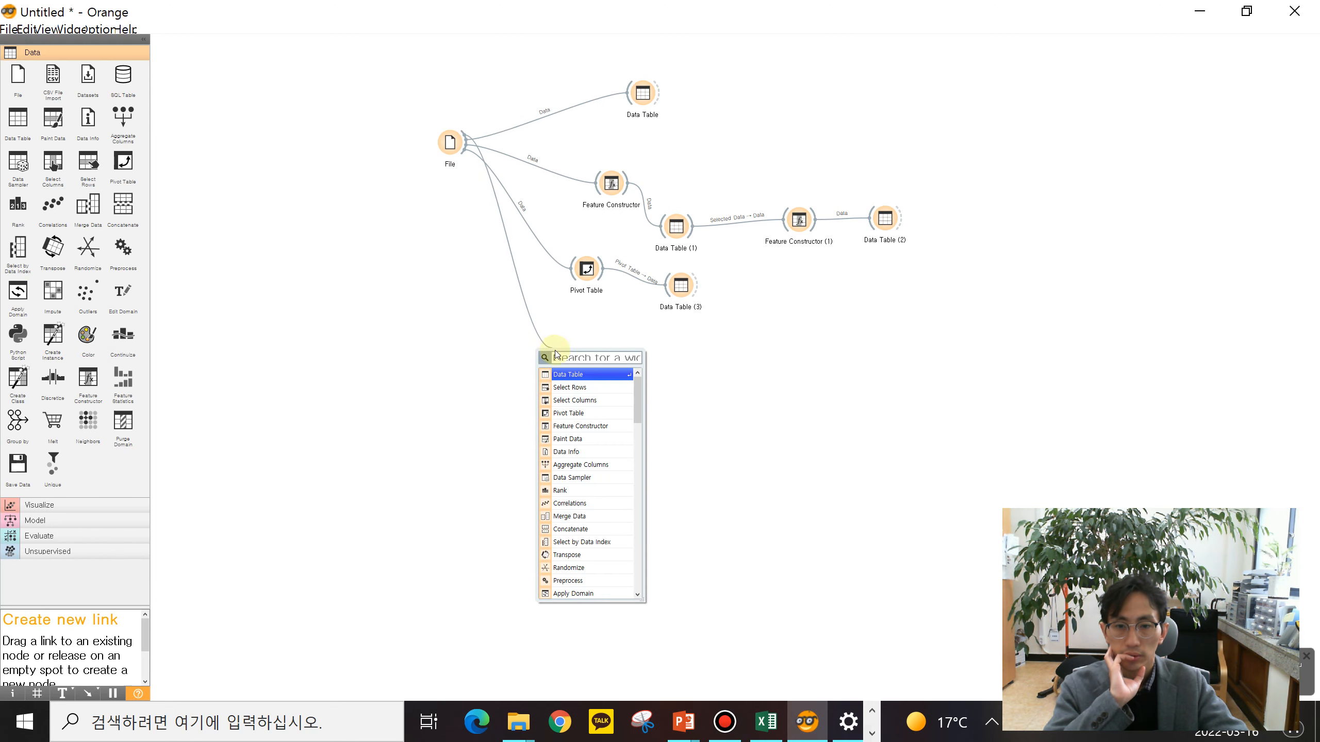
pyautogui.write('im')
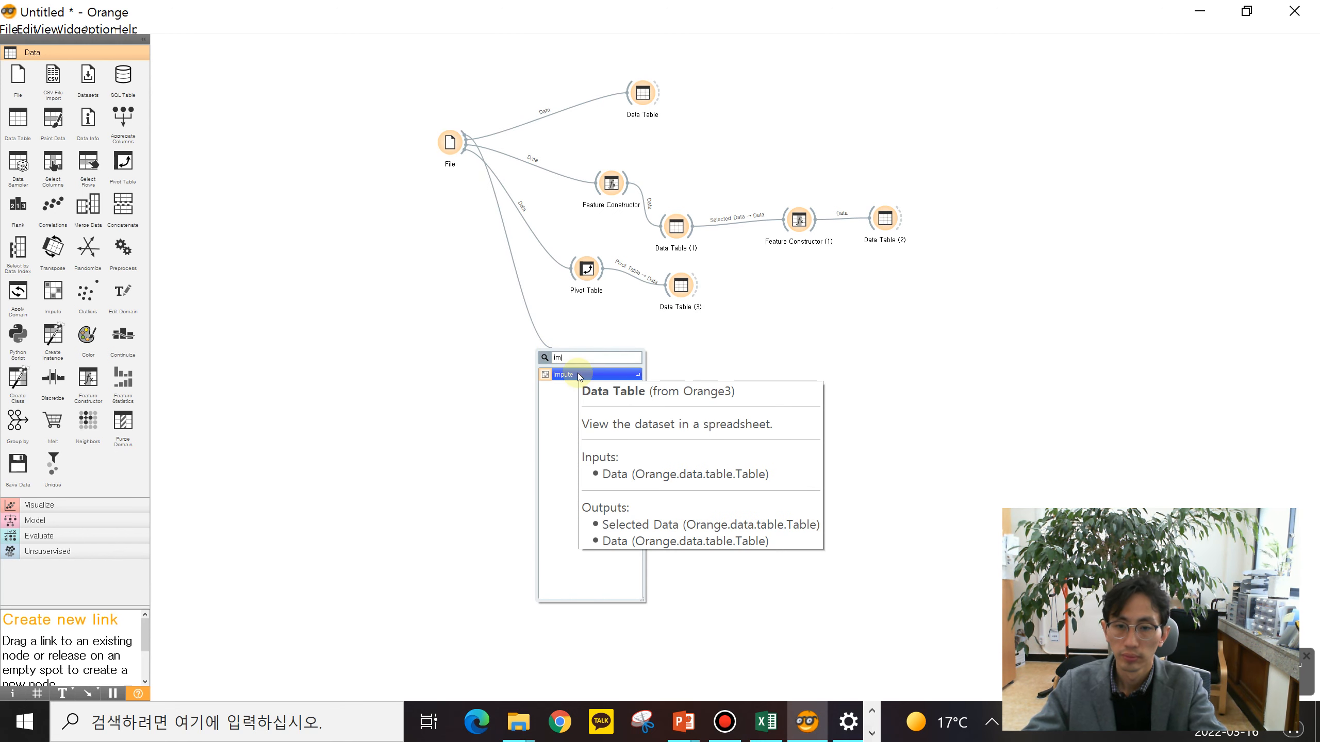
pyautogui.write('pu')
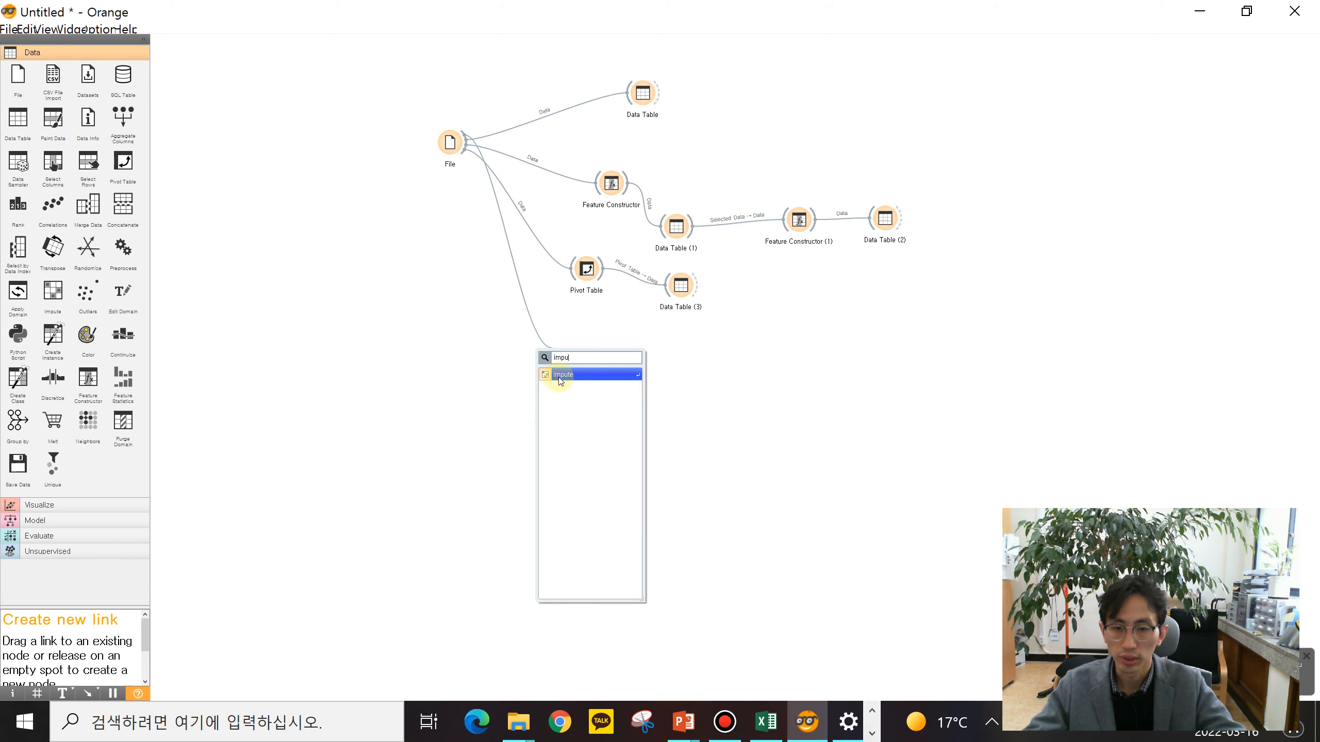
pyautogui.click(563, 380)
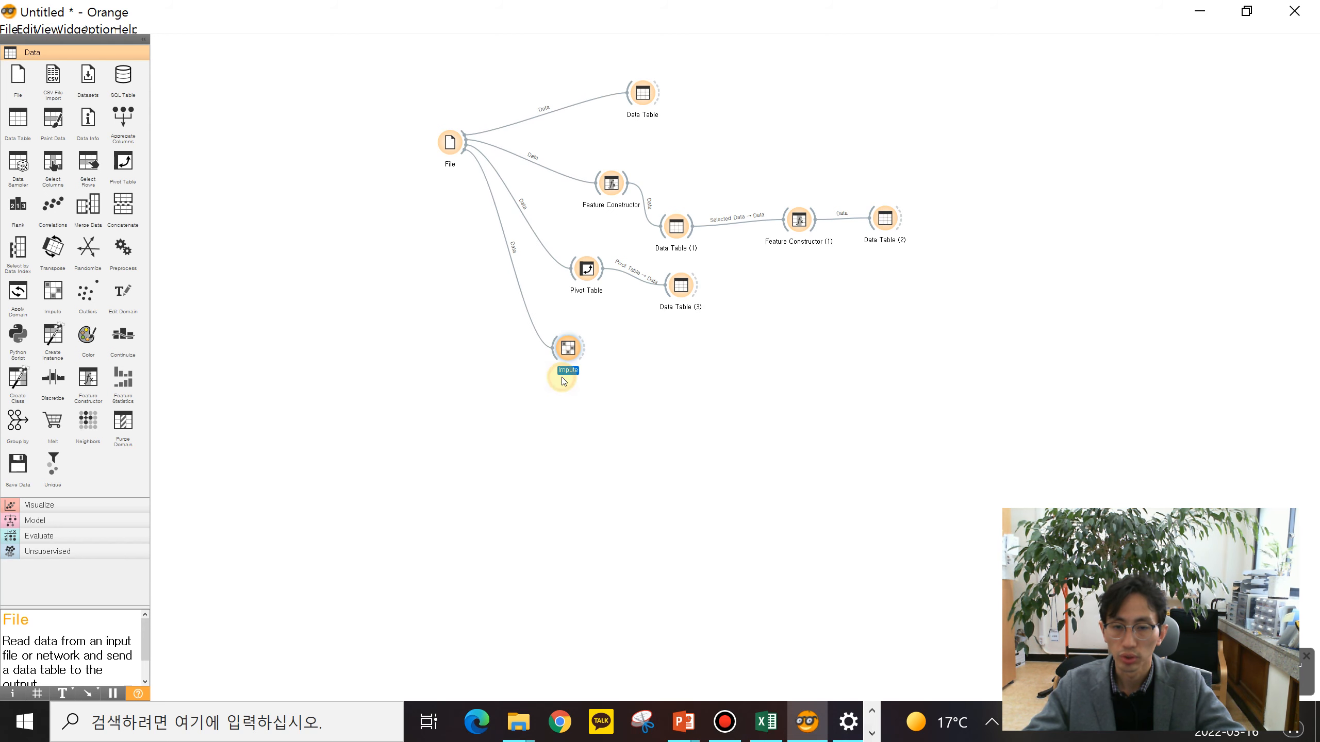
# Set Impute's default method to Remove instances with unknown values, look over the individual settings for 생년월일 and 나이, and close the widget
pyautogui.doubleClick(569, 346)
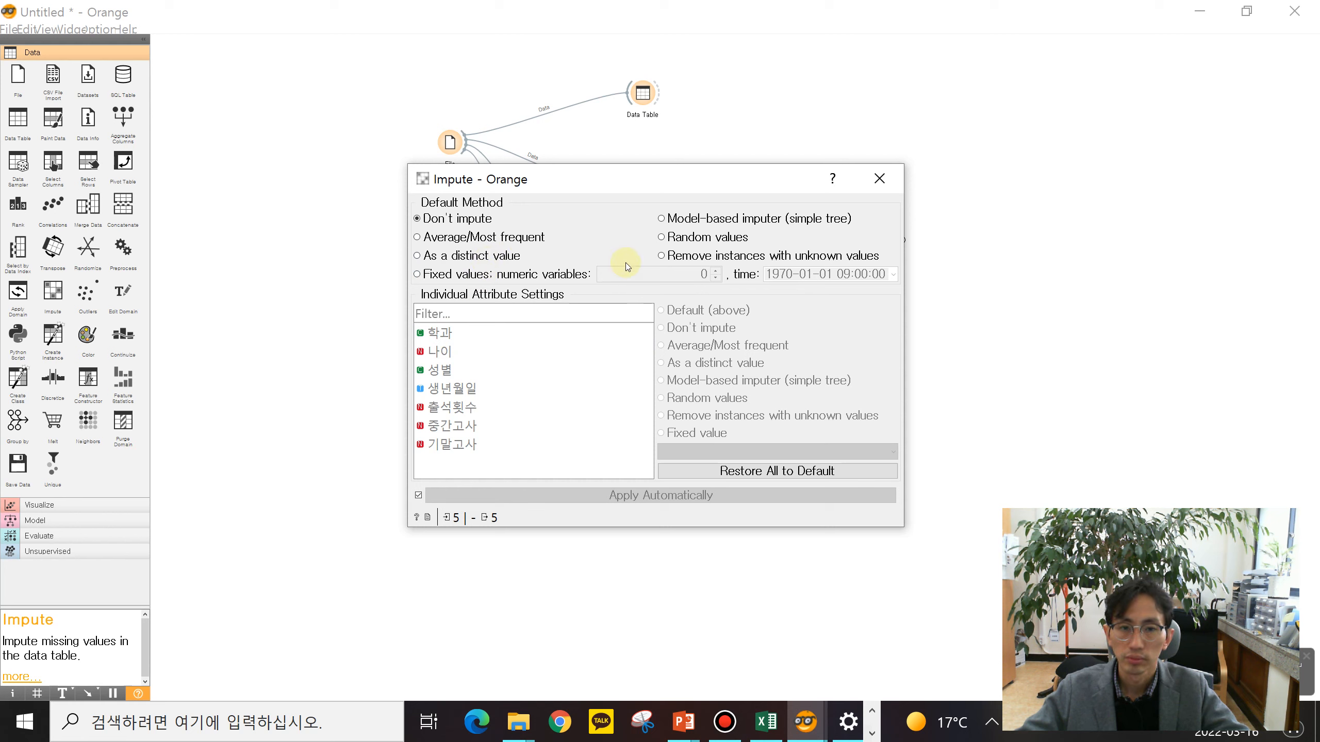
pyautogui.click(662, 256)
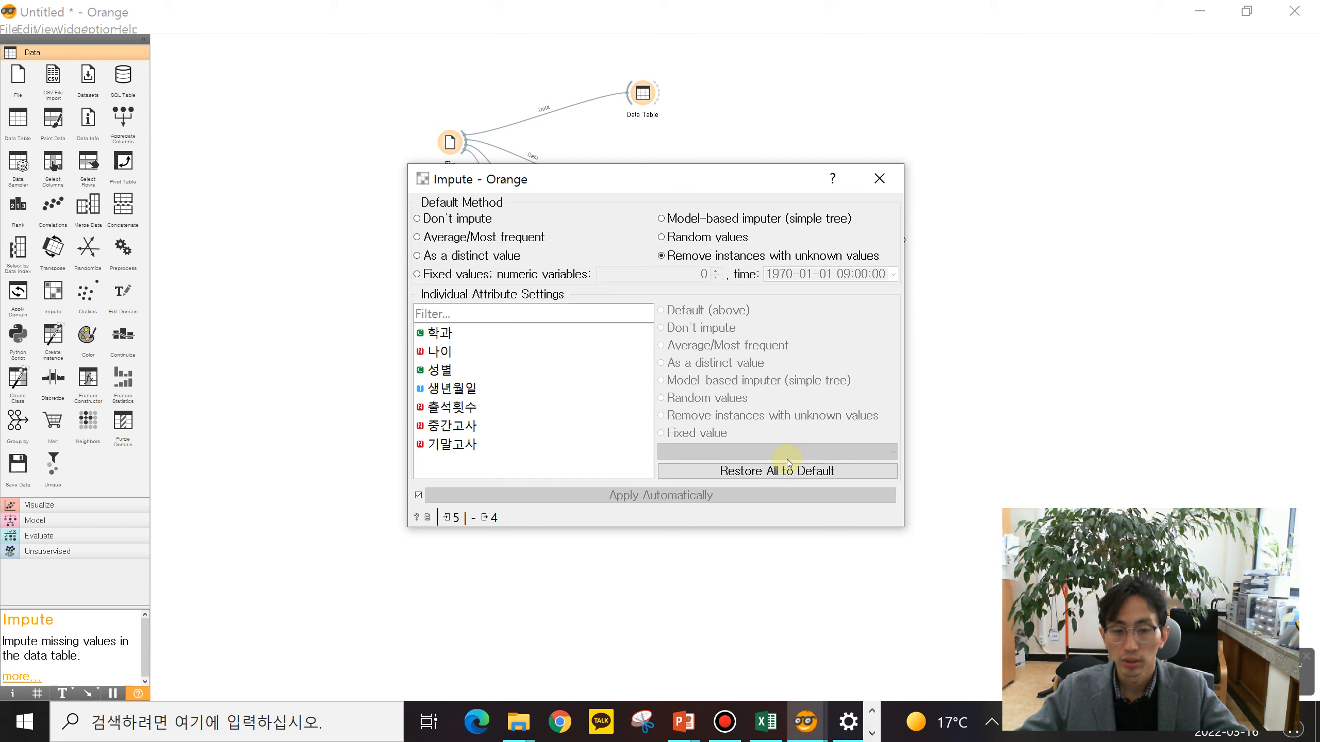
pyautogui.click(504, 397)
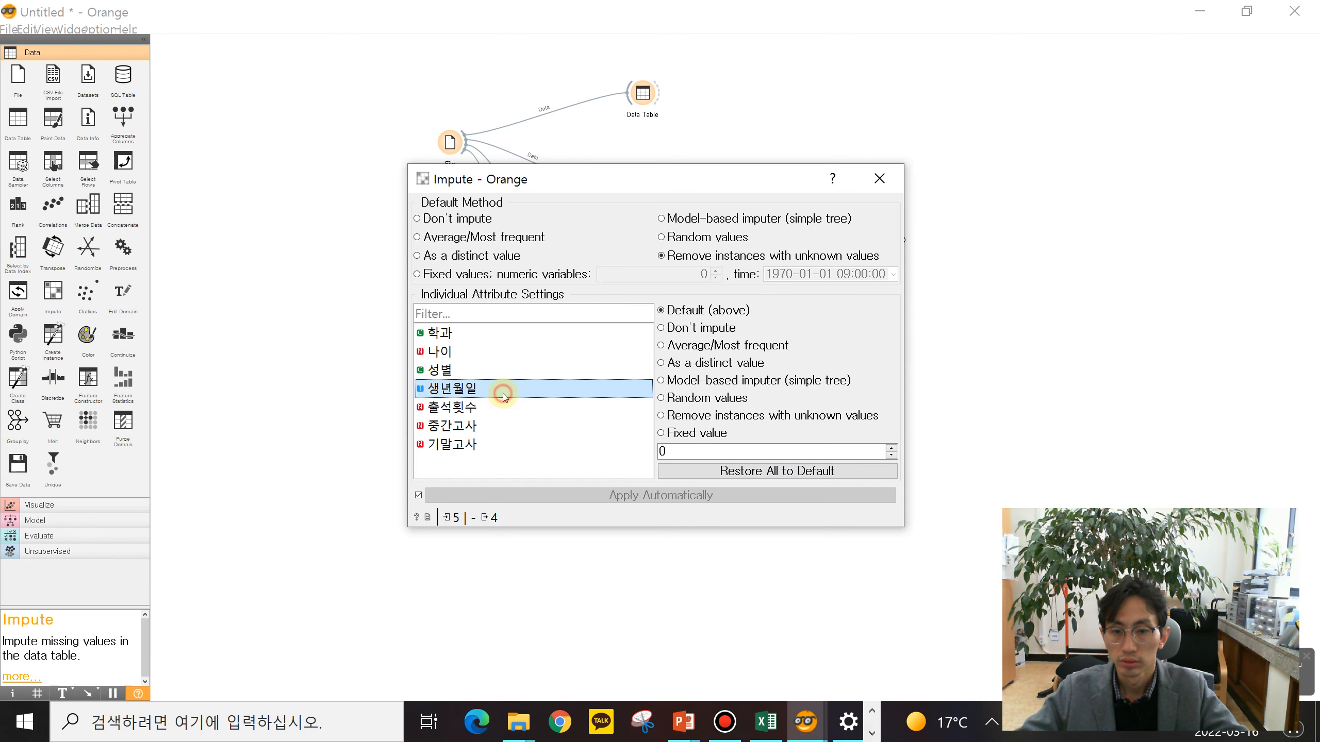
pyautogui.click(719, 495)
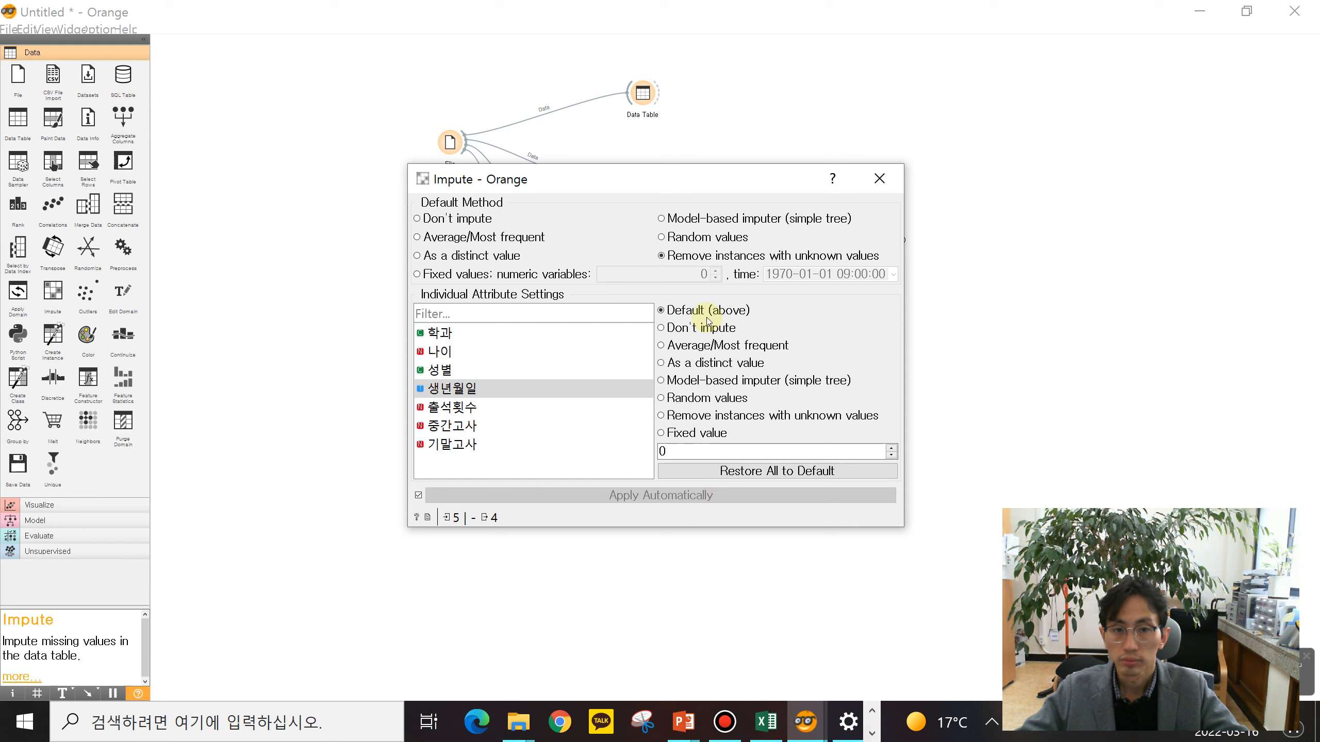
pyautogui.click(581, 350)
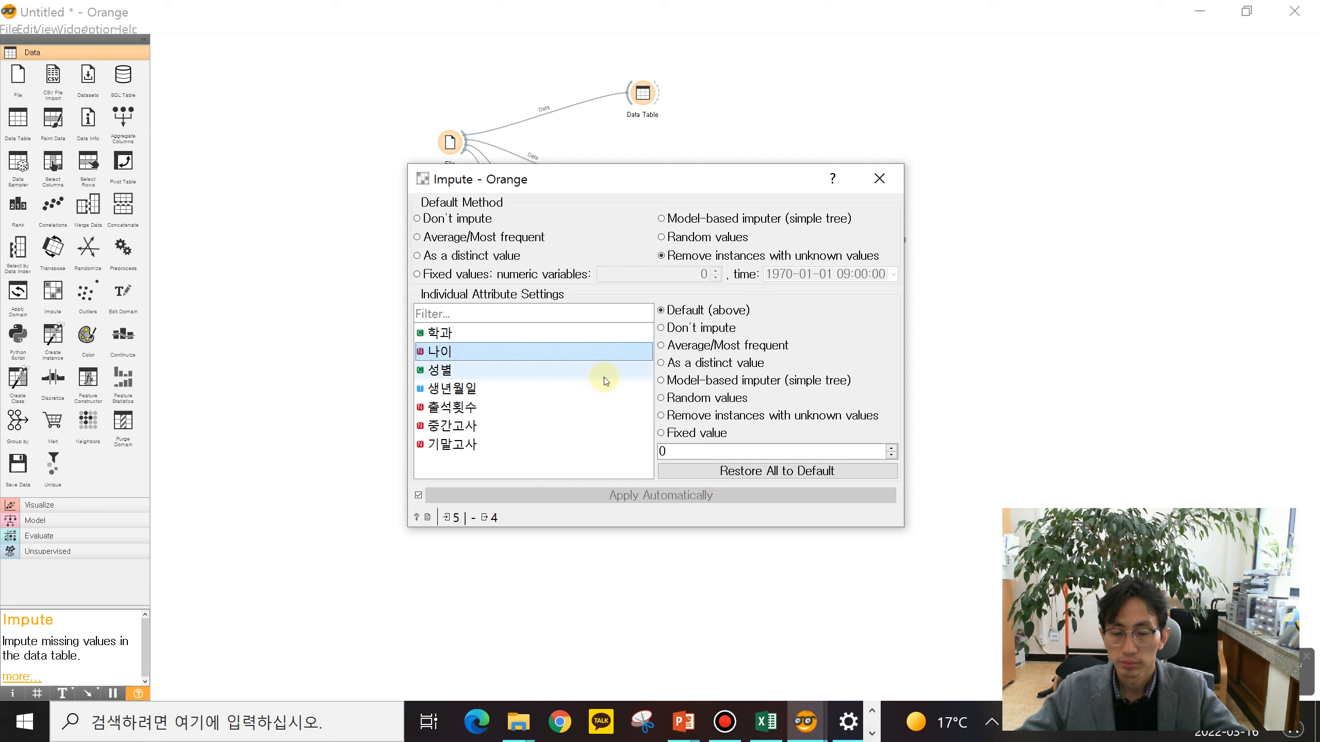
pyautogui.click(717, 448)
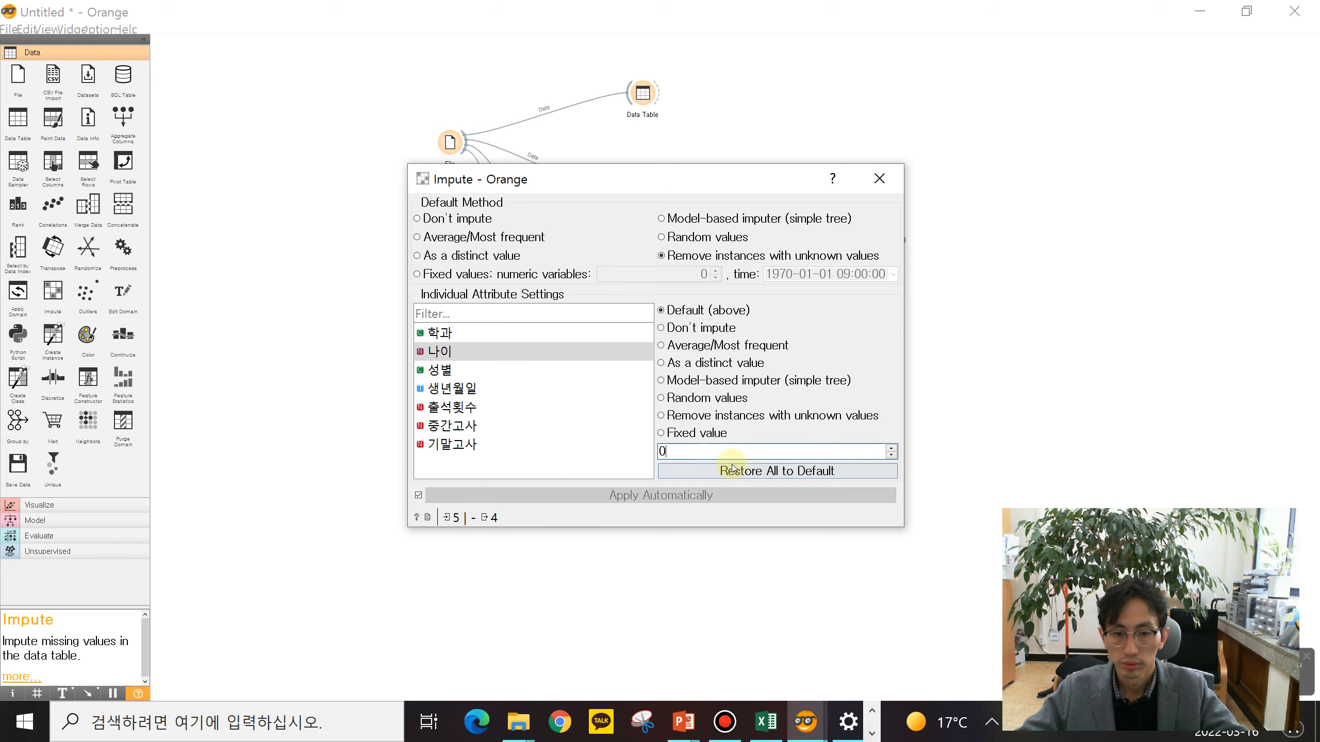
pyautogui.click(875, 181)
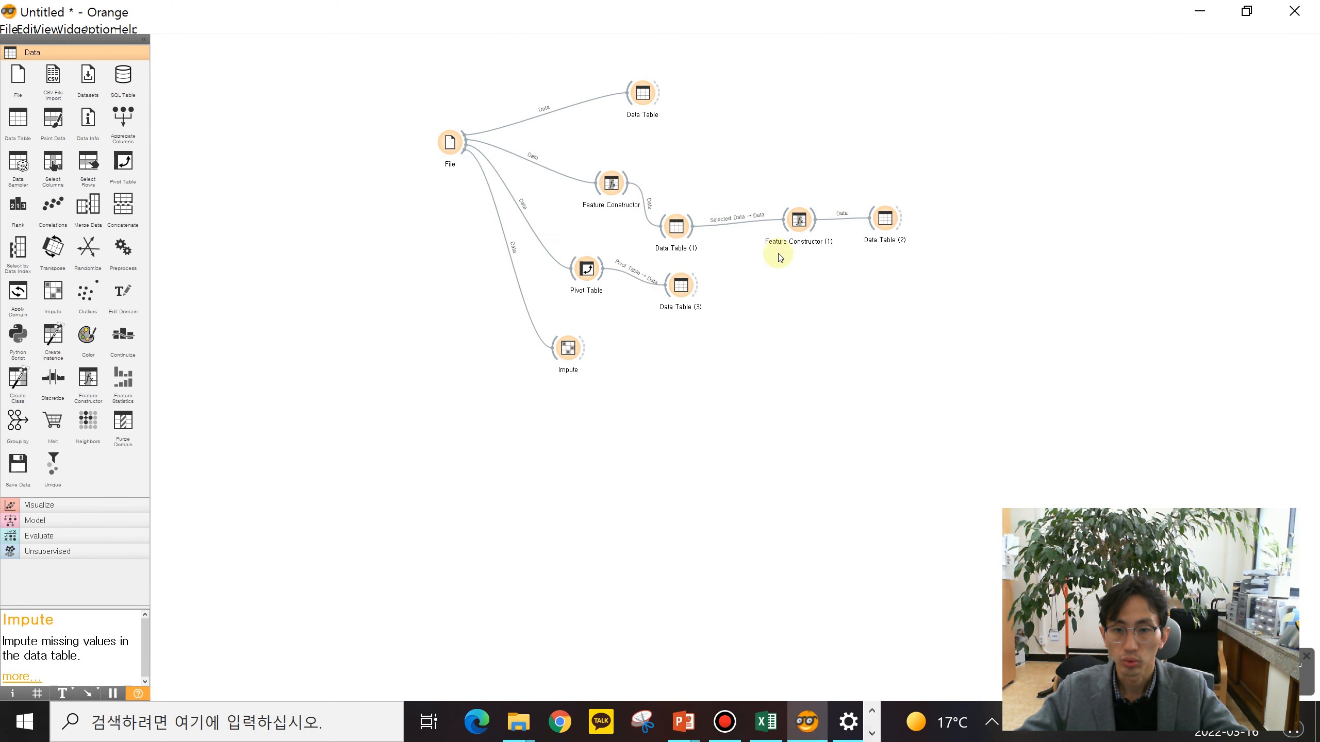
# Connect a new Data Table to the Impute widget and review the imputed output
pyautogui.moveTo(582, 347); pyautogui.dragTo(673, 360)
pyautogui.click(701, 387)
pyautogui.doubleClick(683, 363)
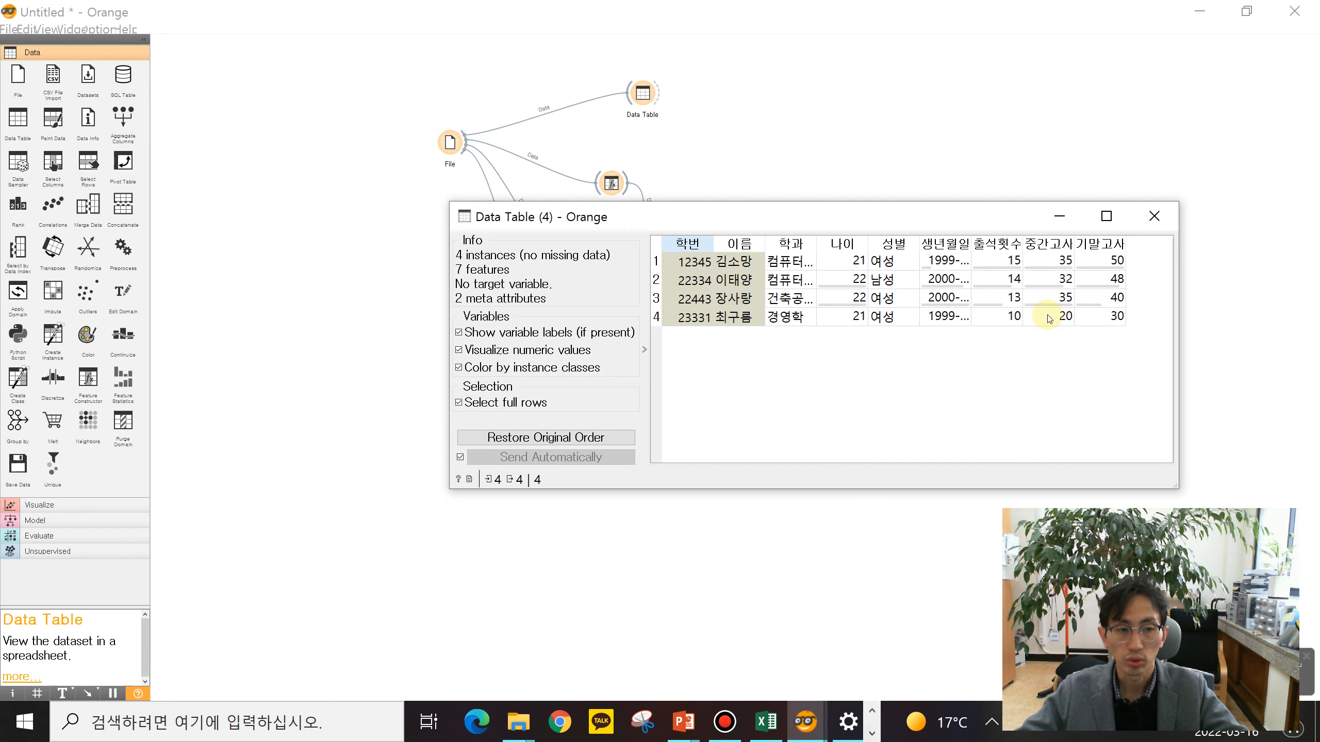
pyautogui.click(1154, 215)
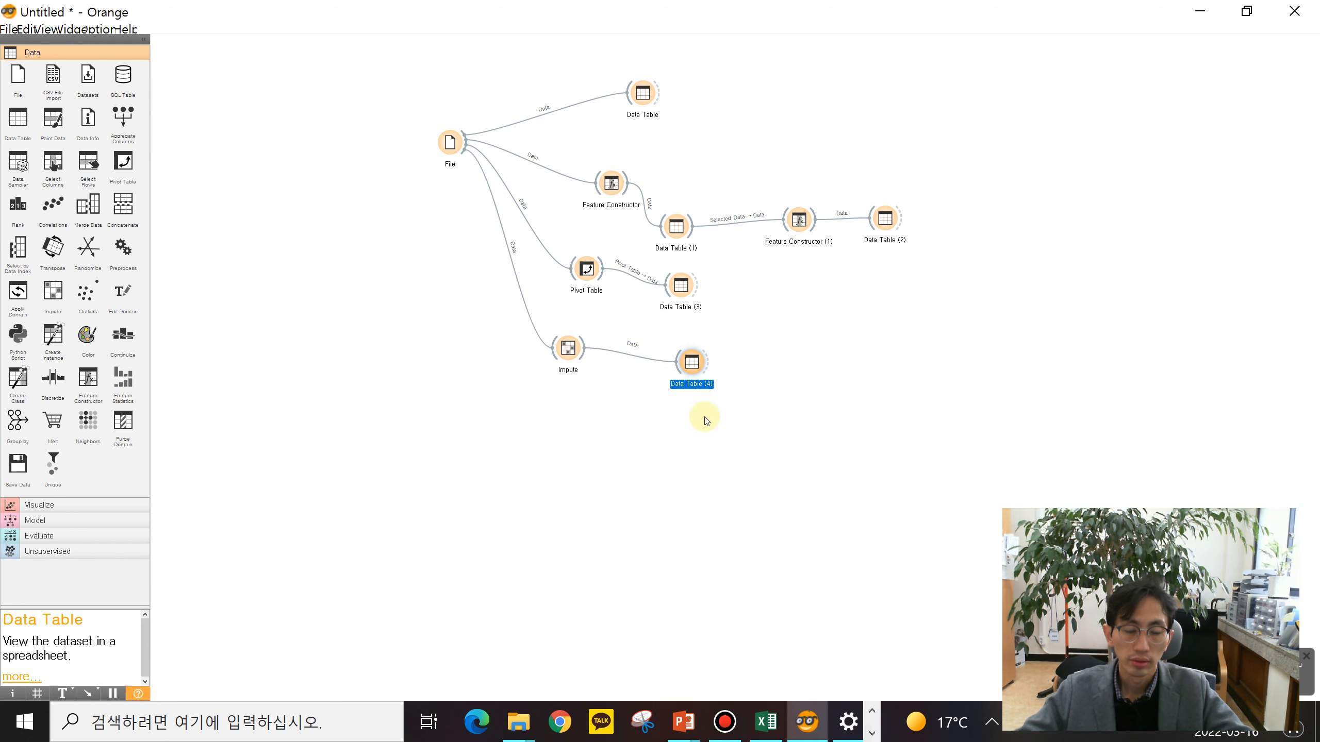
# Minimize Orange, switch to the lecture slides in PowerPoint and review the preprocessing topics on slide 35, including 특정 열, 행 추출 and 결측치 처리
pyautogui.click(817, 735)
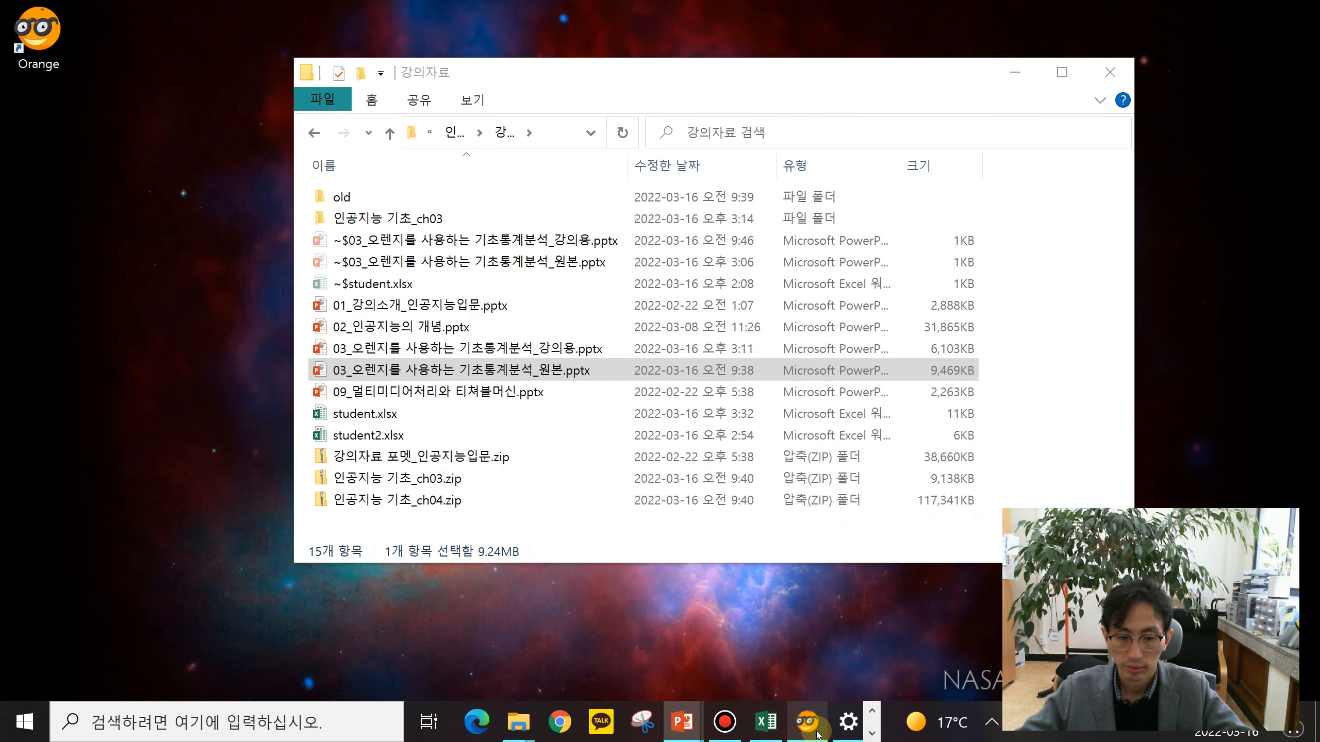
pyautogui.moveTo(684, 728)
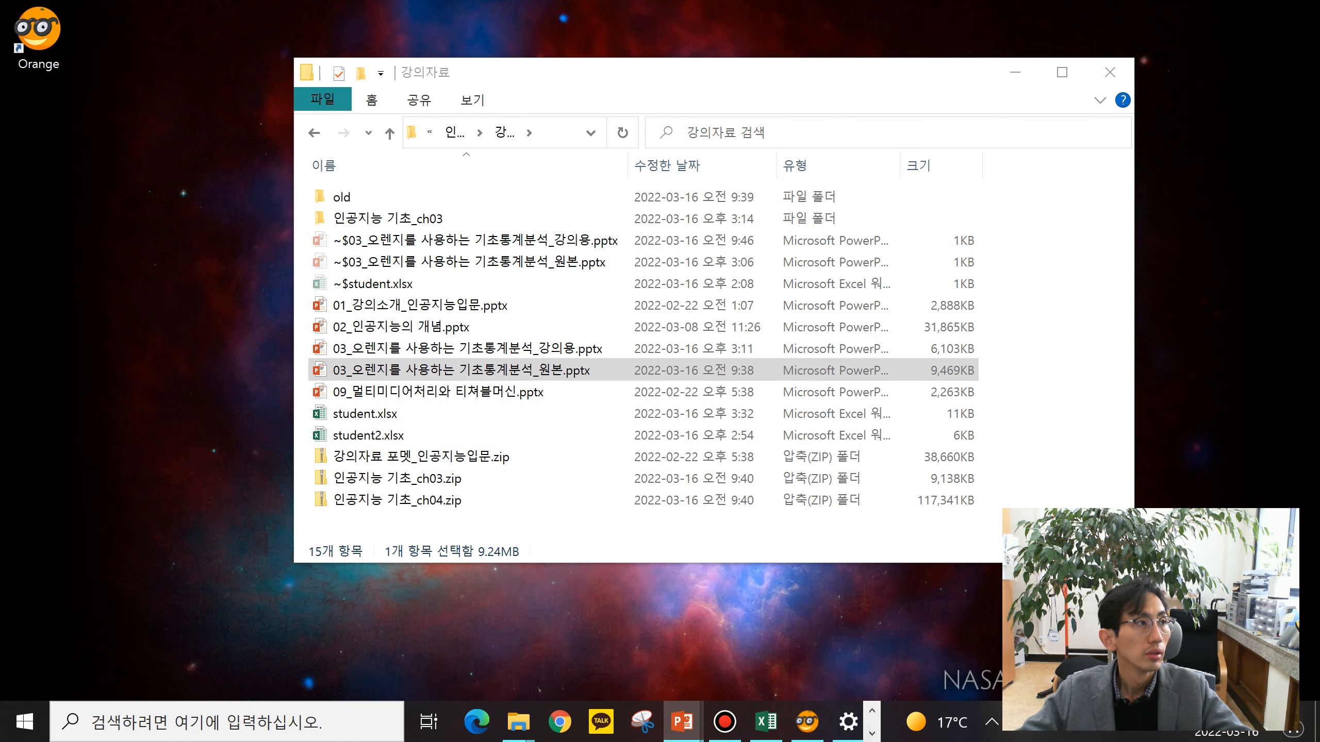
pyautogui.moveTo(1318, 130); pyautogui.dragTo(596, 1)
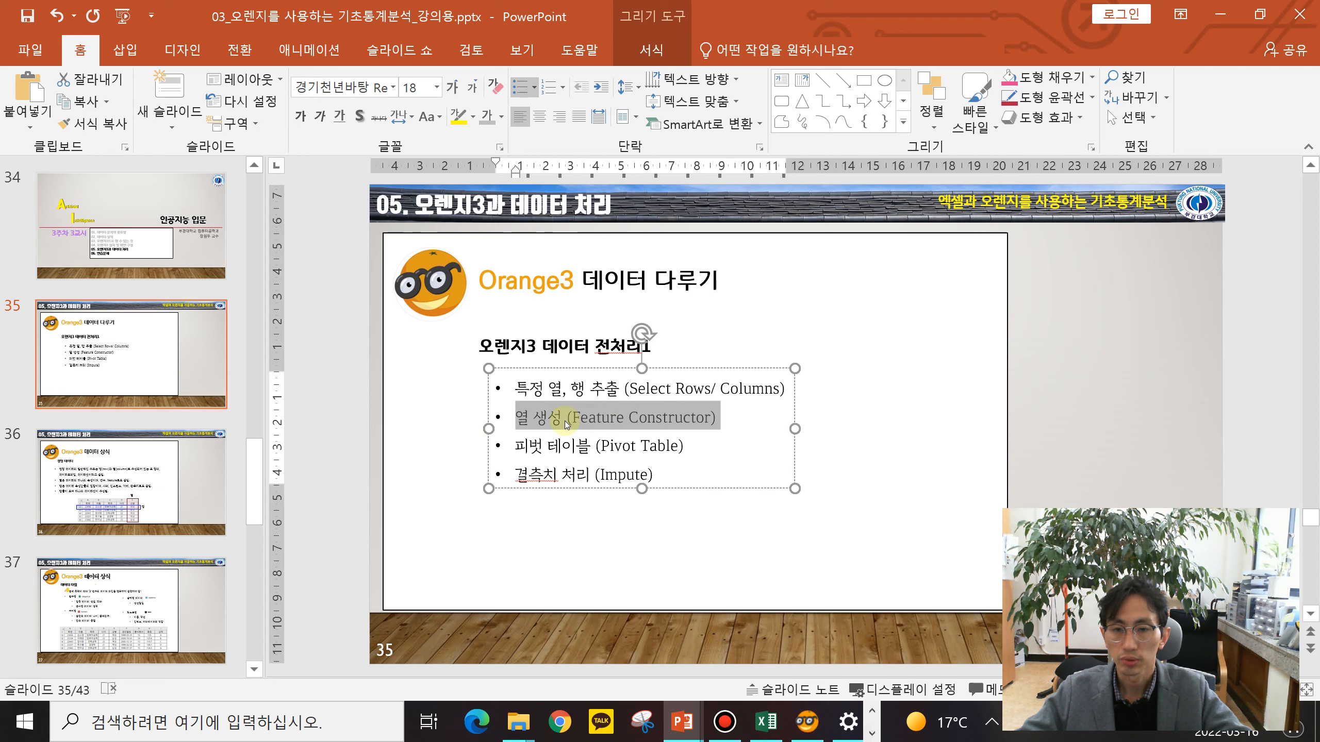
pyautogui.moveTo(523, 385); pyautogui.dragTo(618, 398)
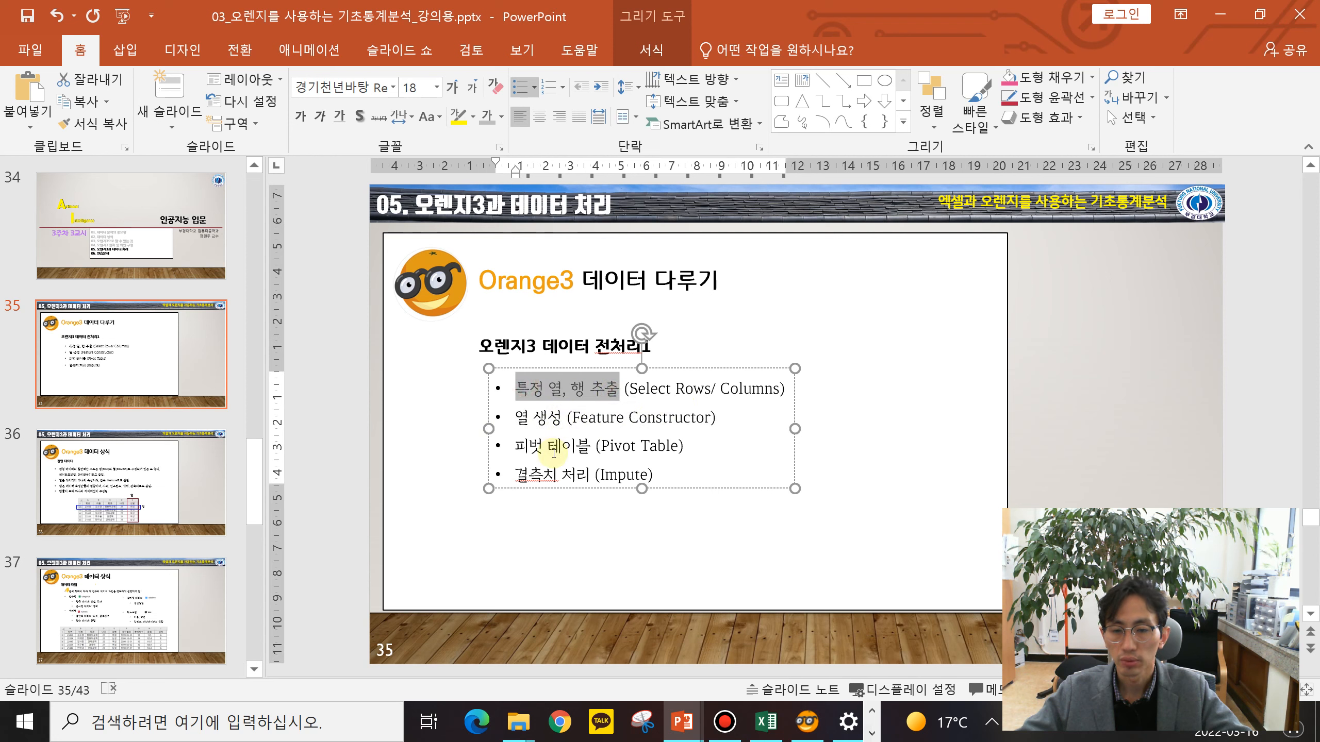
pyautogui.doubleClick(541, 478)
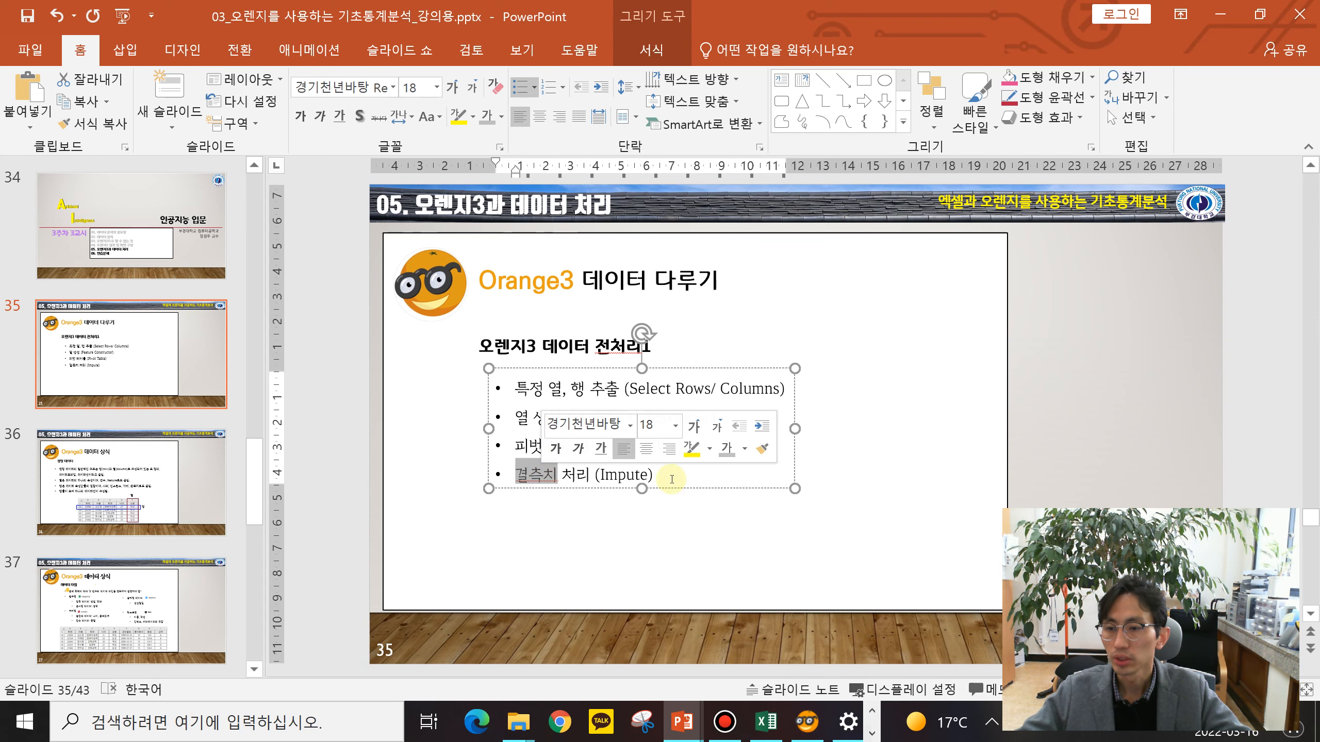
# Open slide 36 on 정형 데이터 and look through the slide thumbnails up to the 연습문제 section and back
pyautogui.scroll(-3, 158, 514)
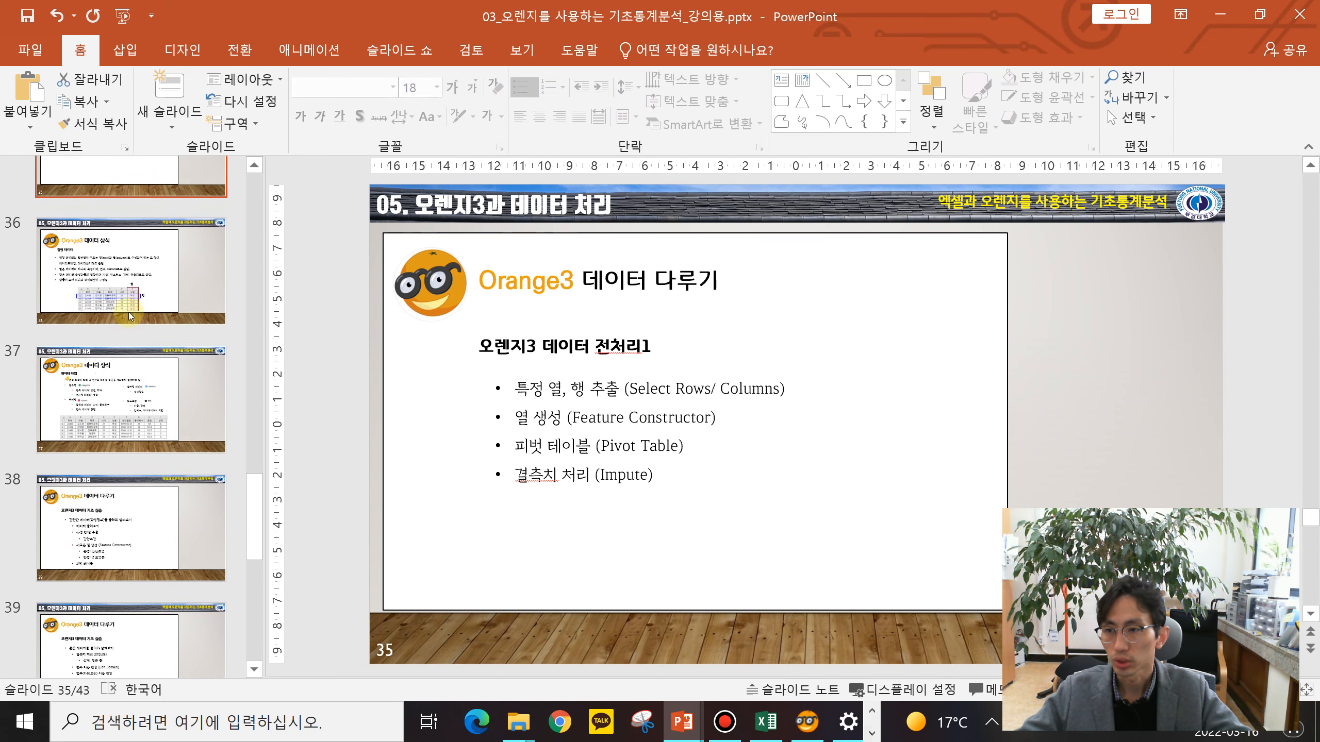
pyautogui.click(130, 284)
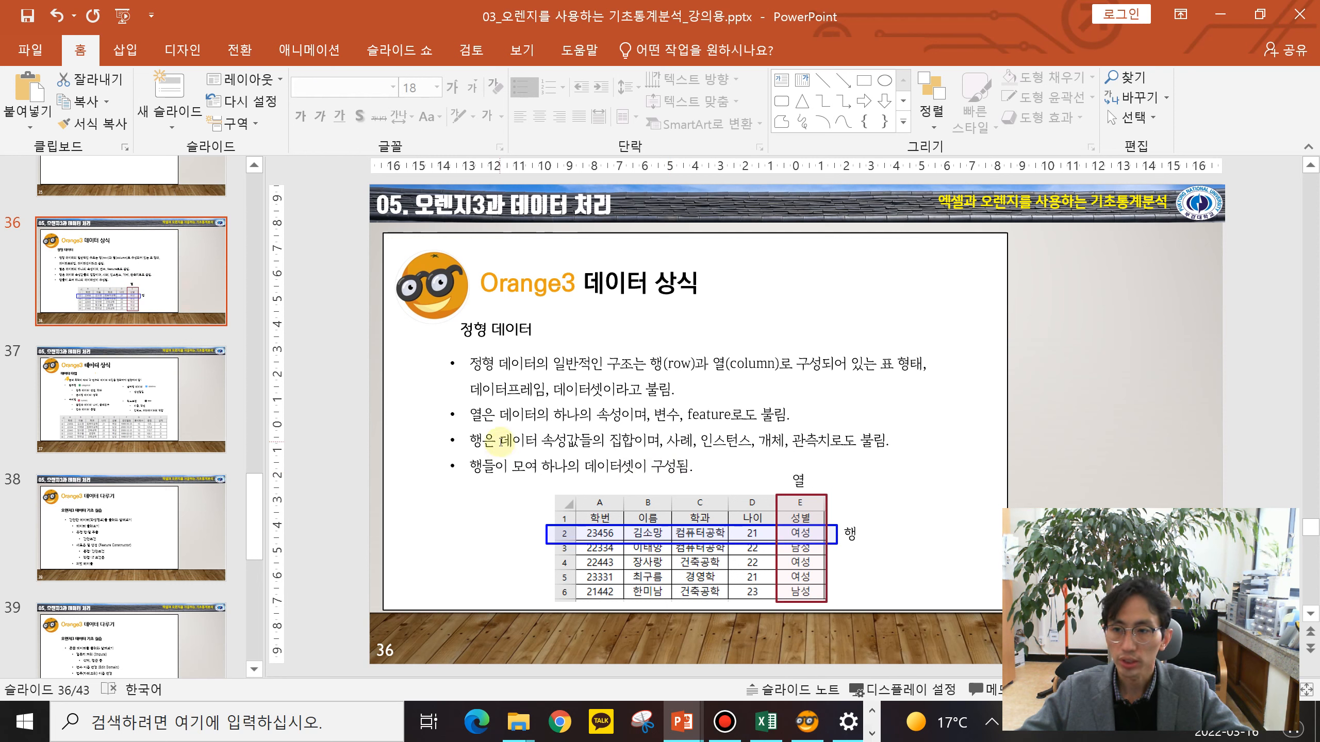
pyautogui.scroll(-2, 163, 432)
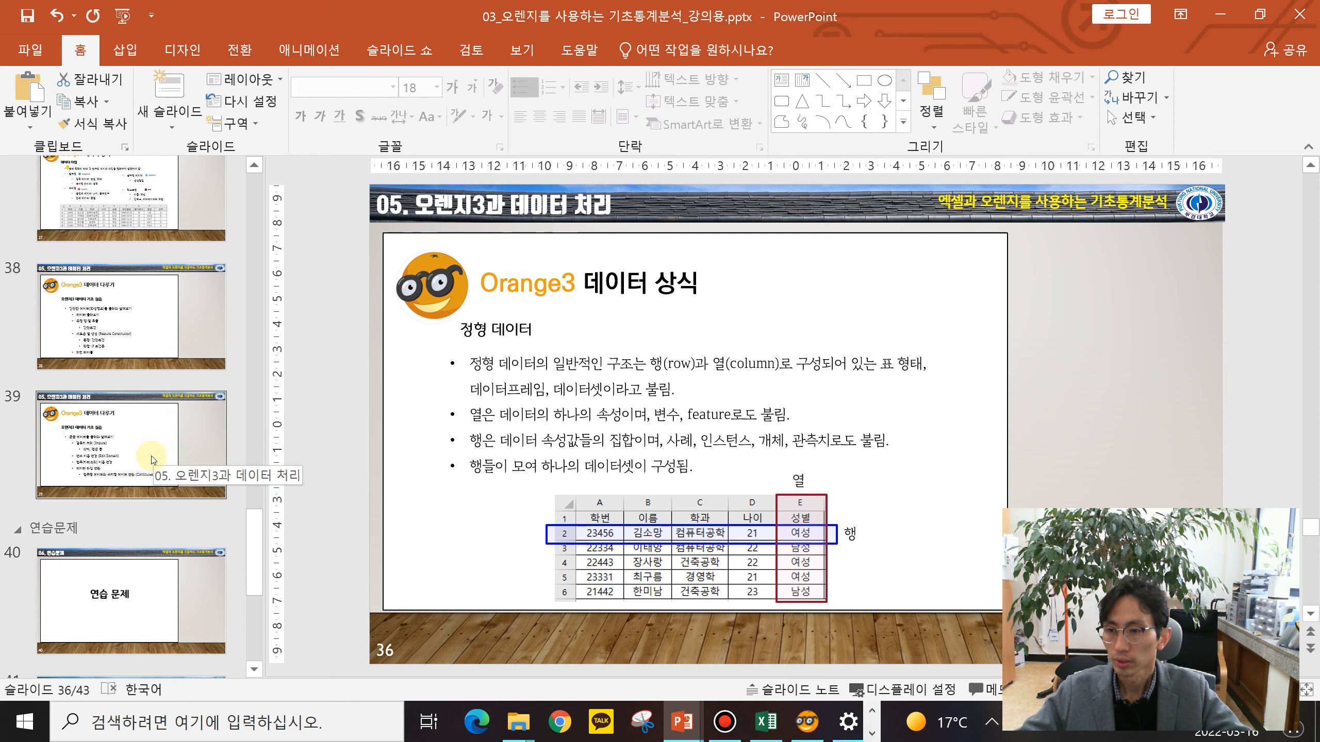
pyautogui.scroll(2, 159, 426)
pyautogui.scroll(-3, 155, 421)
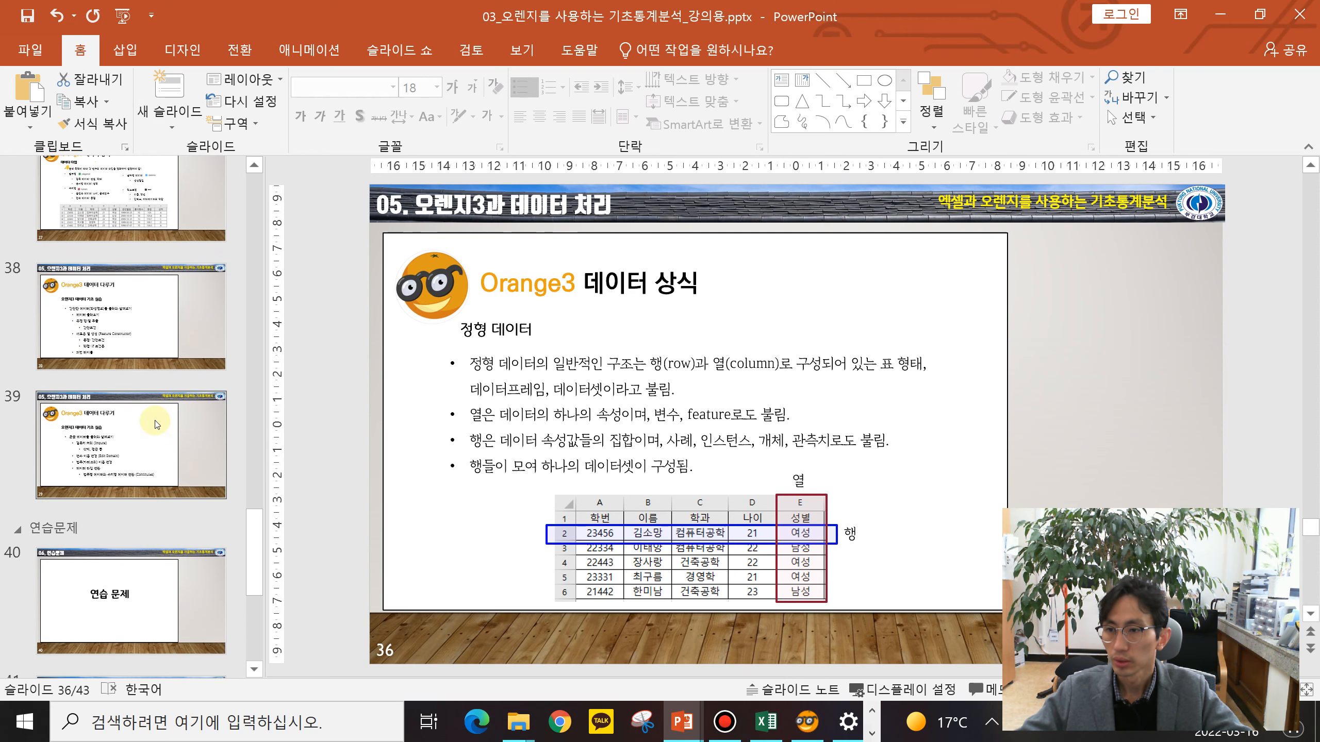
pyautogui.scroll(3, 177, 374)
pyautogui.scroll(2, 182, 360)
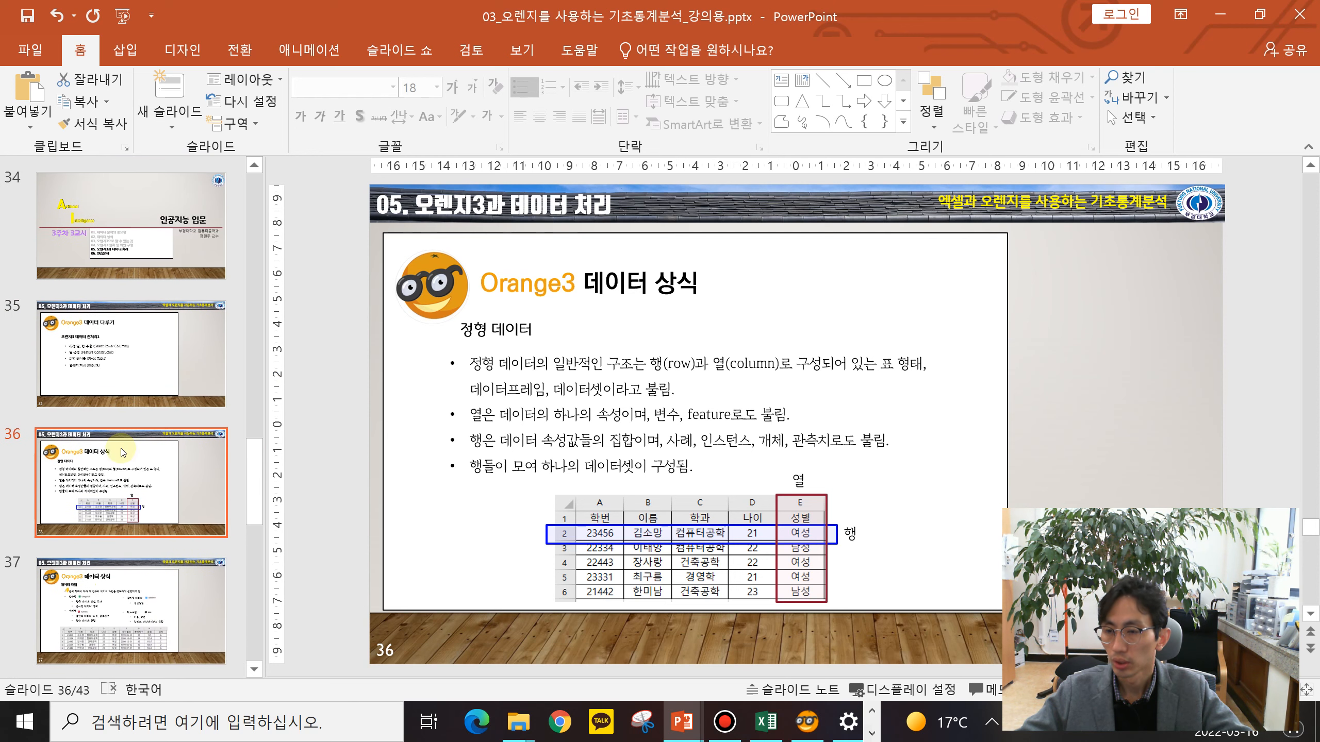
pyautogui.click(145, 494)
pyautogui.click(165, 375)
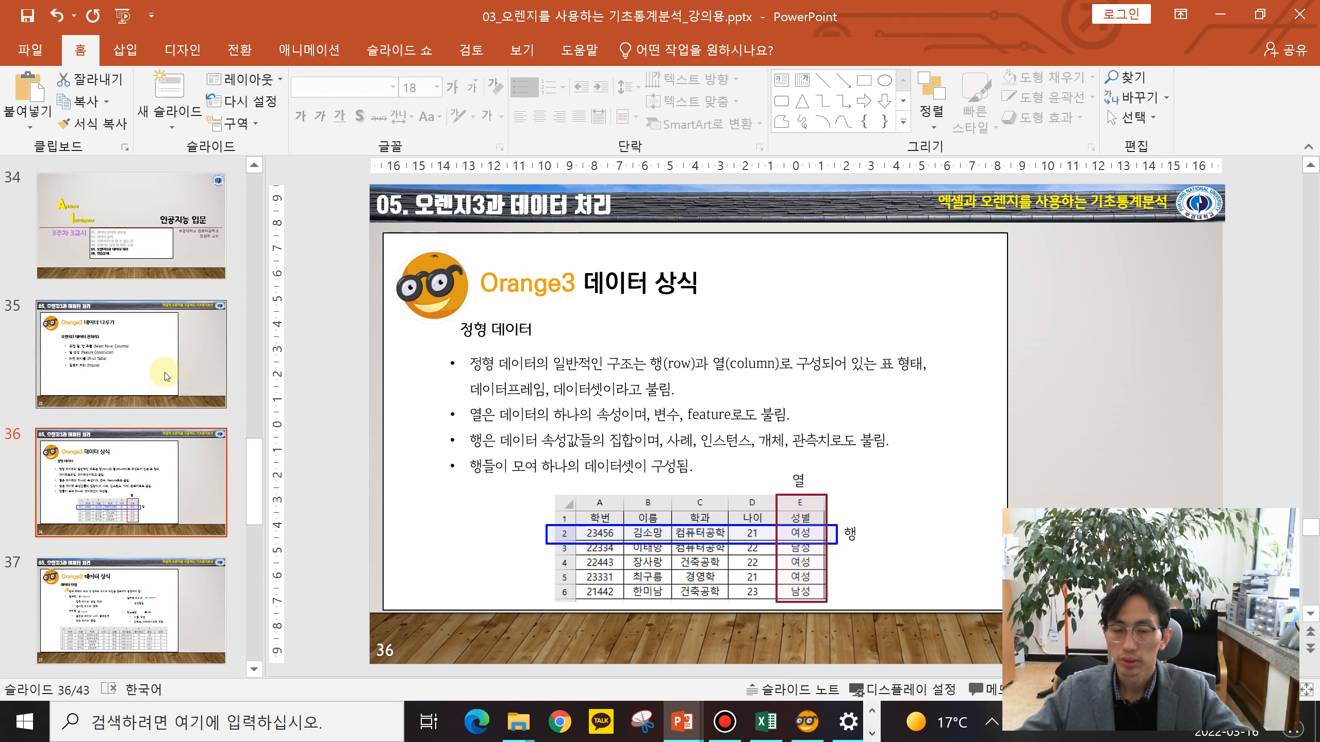